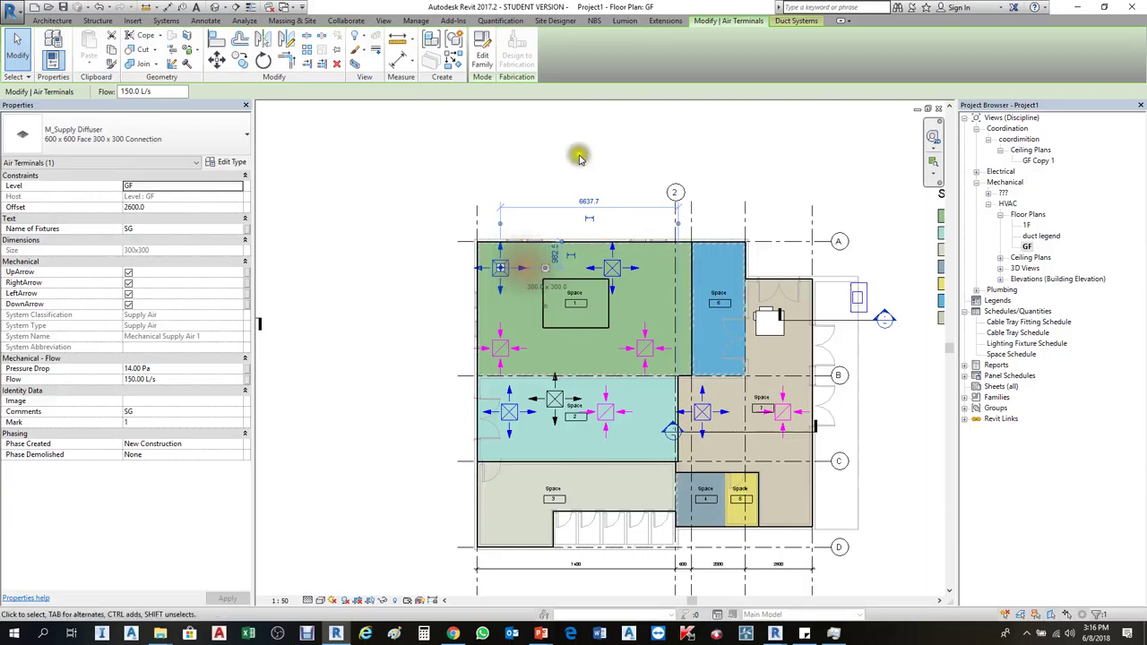
Select the four supply diffusers in the plan to review them, then clear the selection
click(560, 157)
click(499, 268)
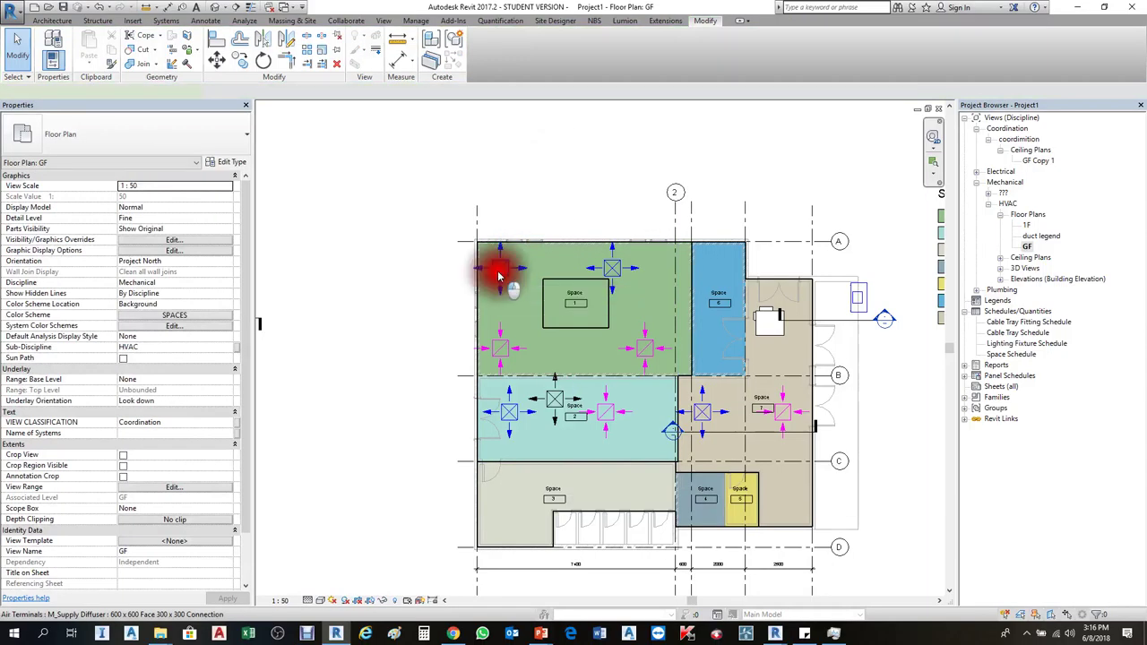
ctrl+click(609, 269)
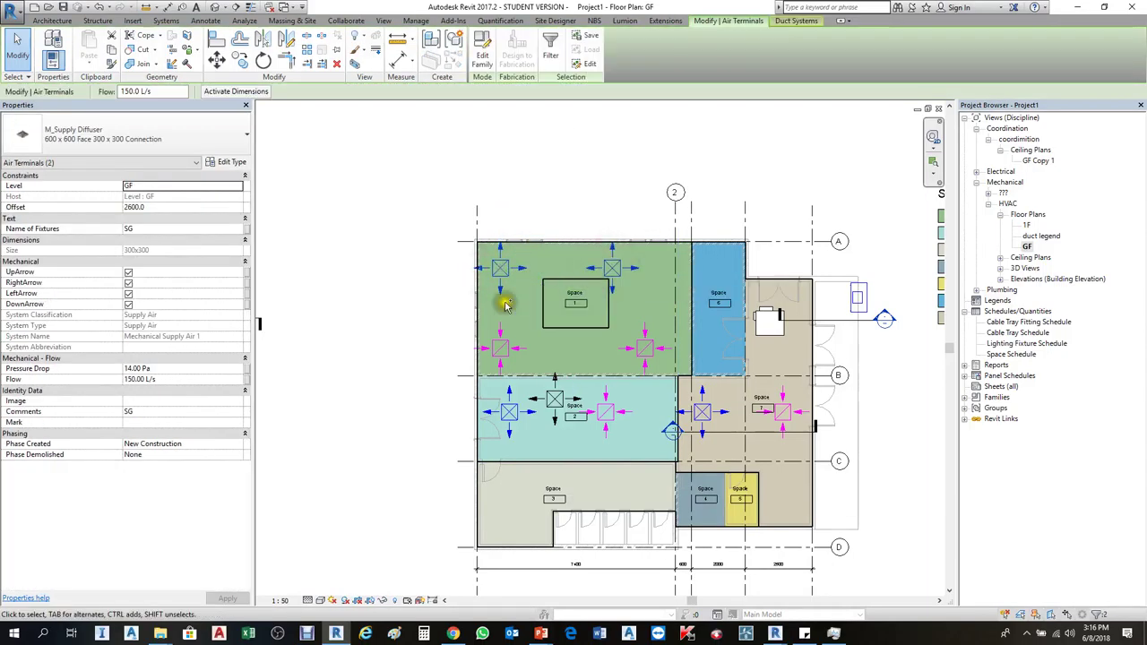
ctrl+click(509, 426)
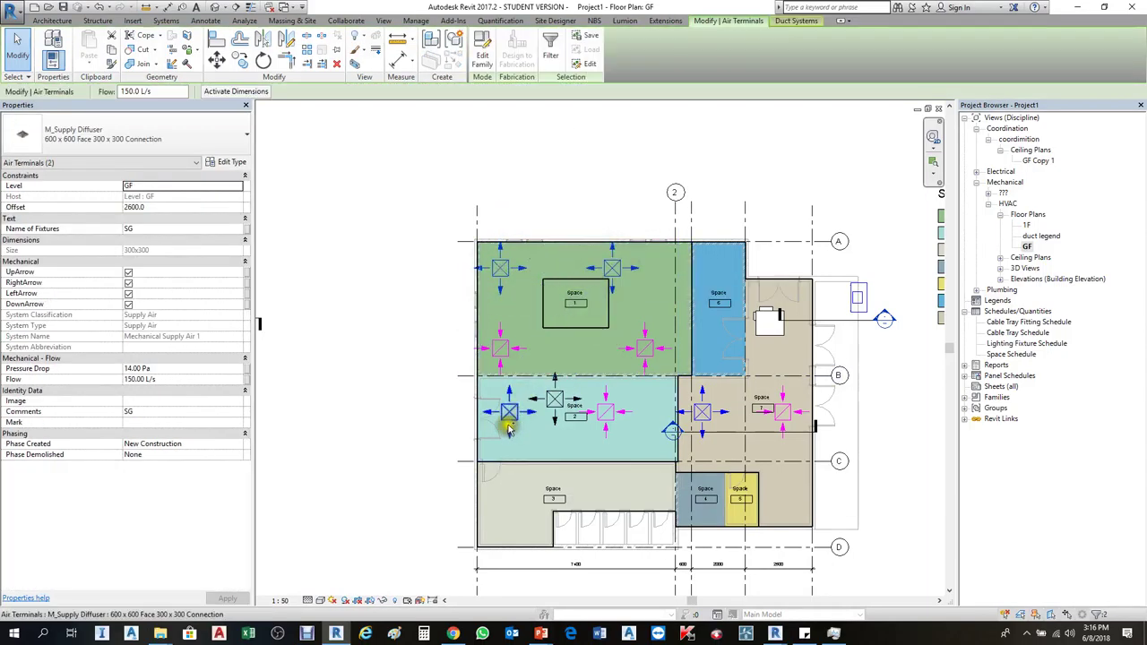
ctrl+click(701, 412)
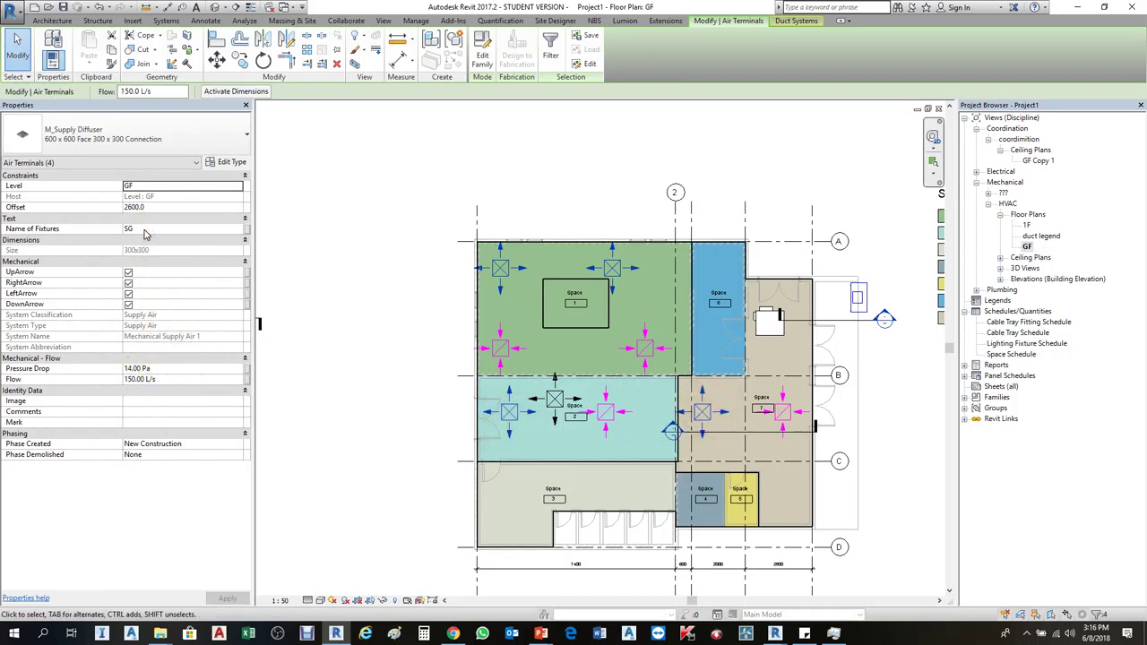
click(377, 324)
Select the return diffusers to review them, then clear the selection
click(507, 346)
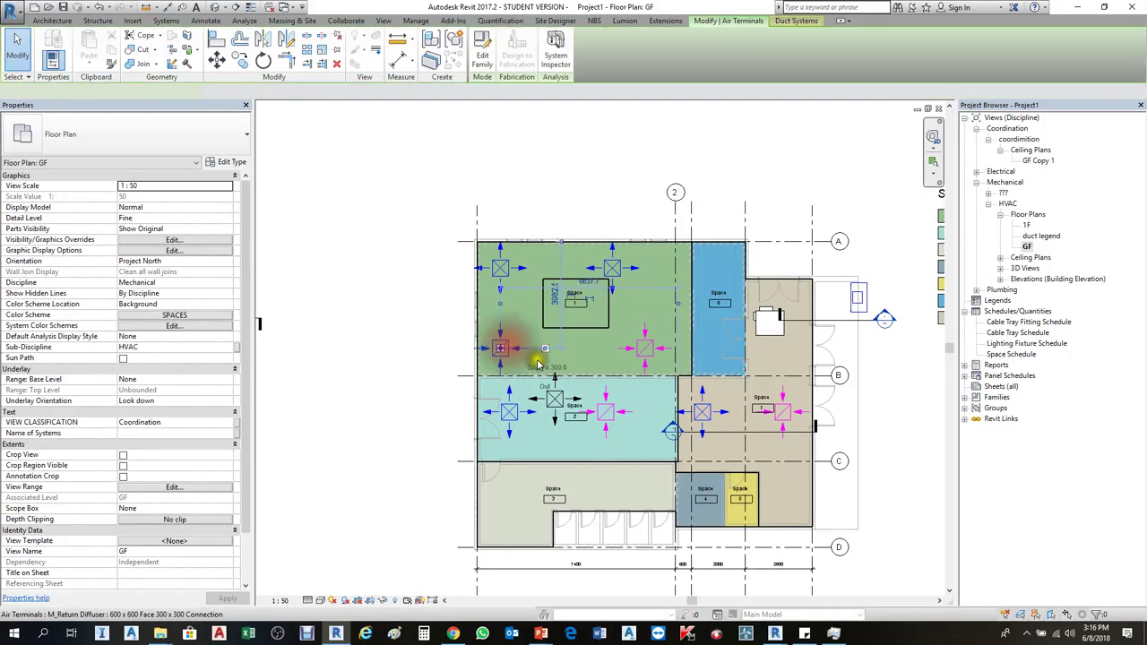
click(645, 348)
ctrl+click(606, 414)
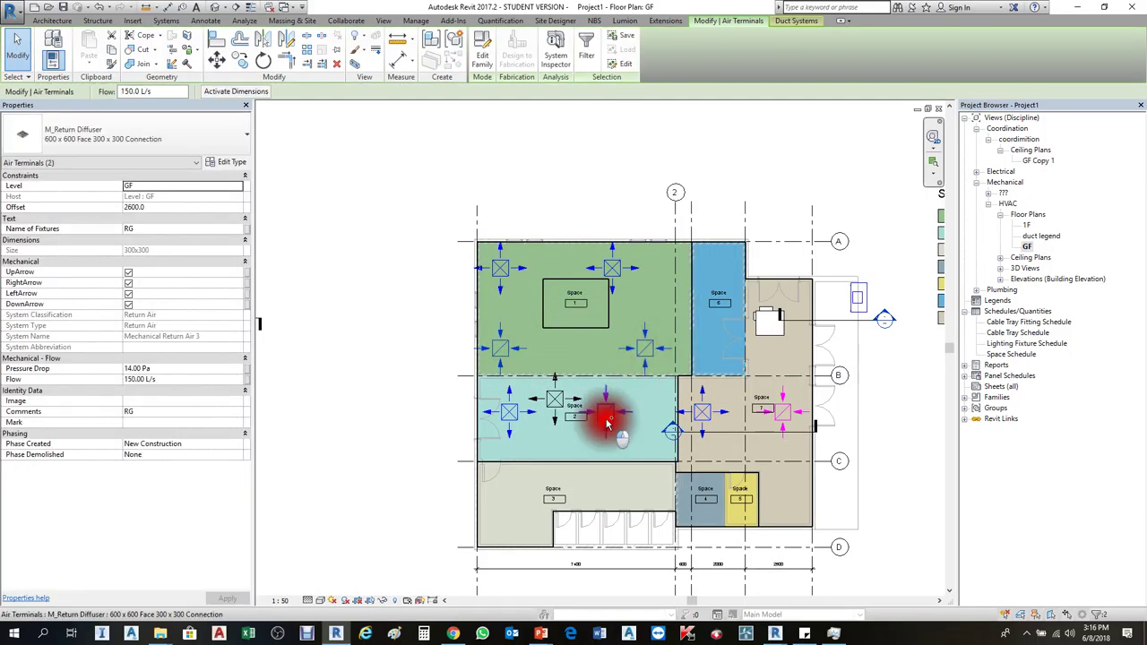
ctrl+click(772, 411)
ctrl+click(782, 412)
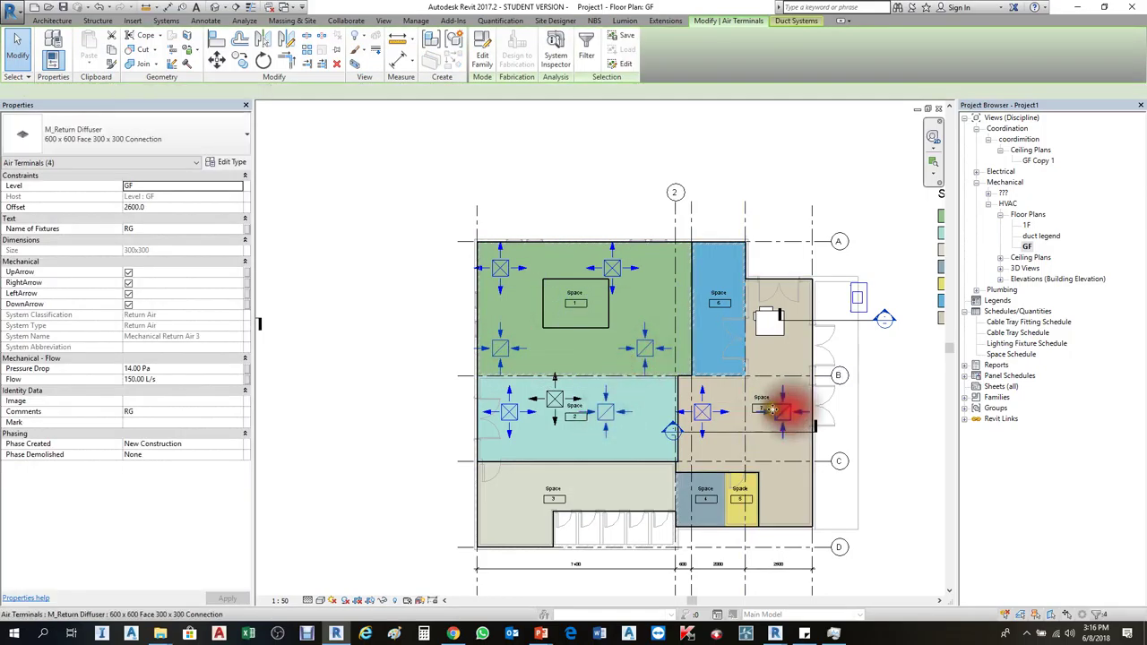
click(144, 232)
click(369, 224)
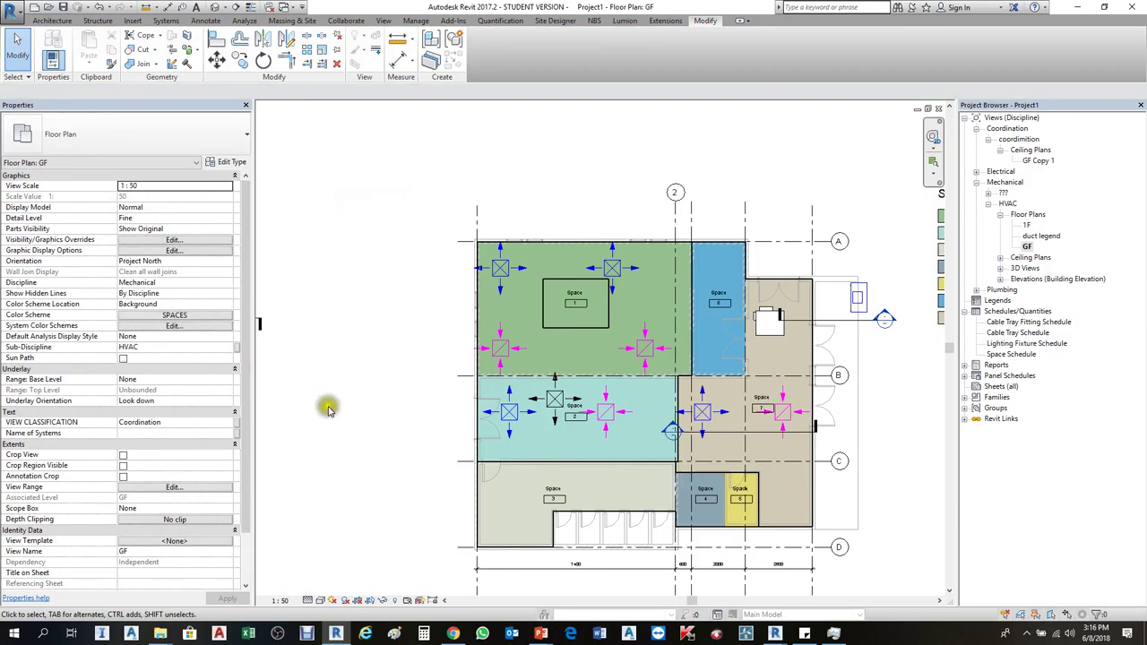
Create a new Air Terminals schedule with Name of Fixtures as its scheduled field
right_click(1006, 310)
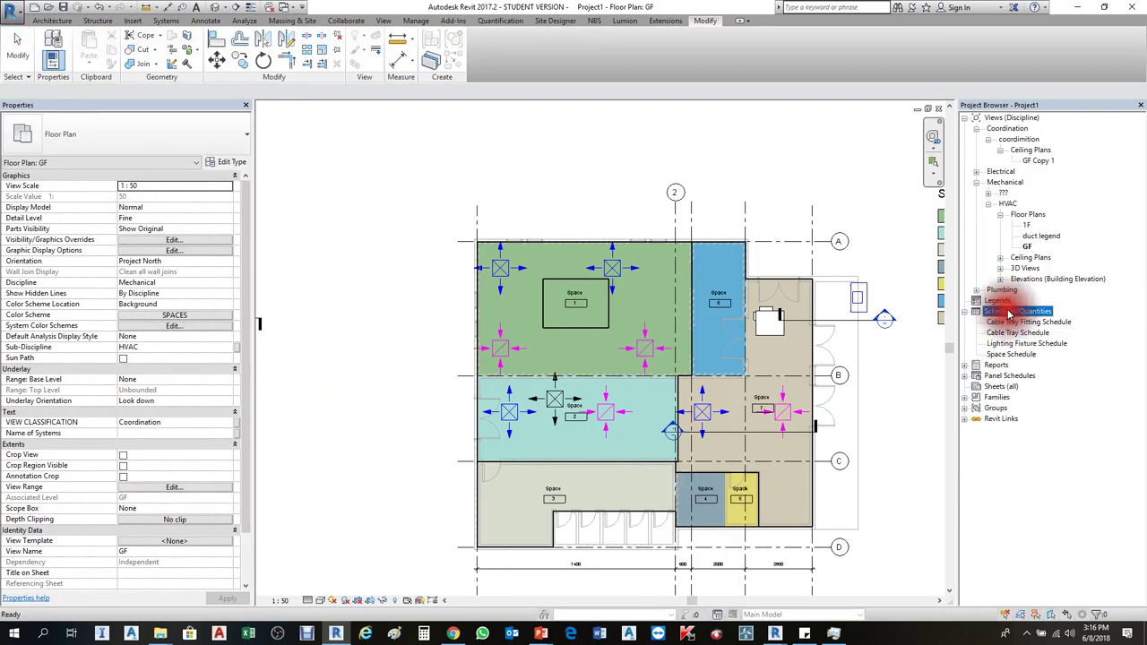
click(1021, 313)
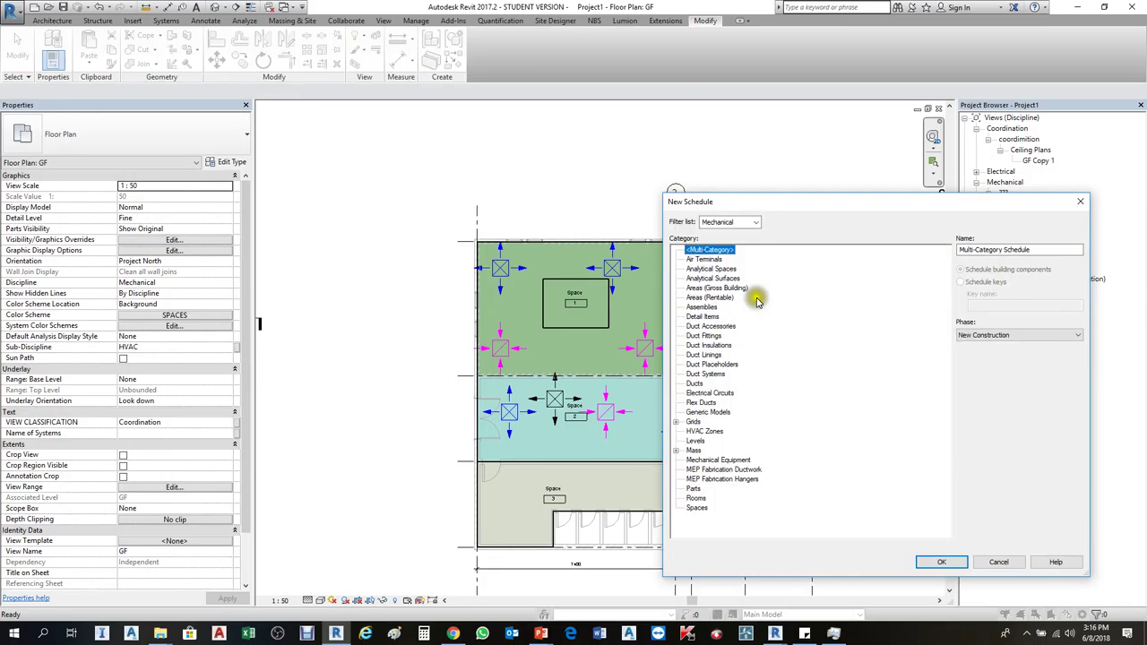
click(708, 260)
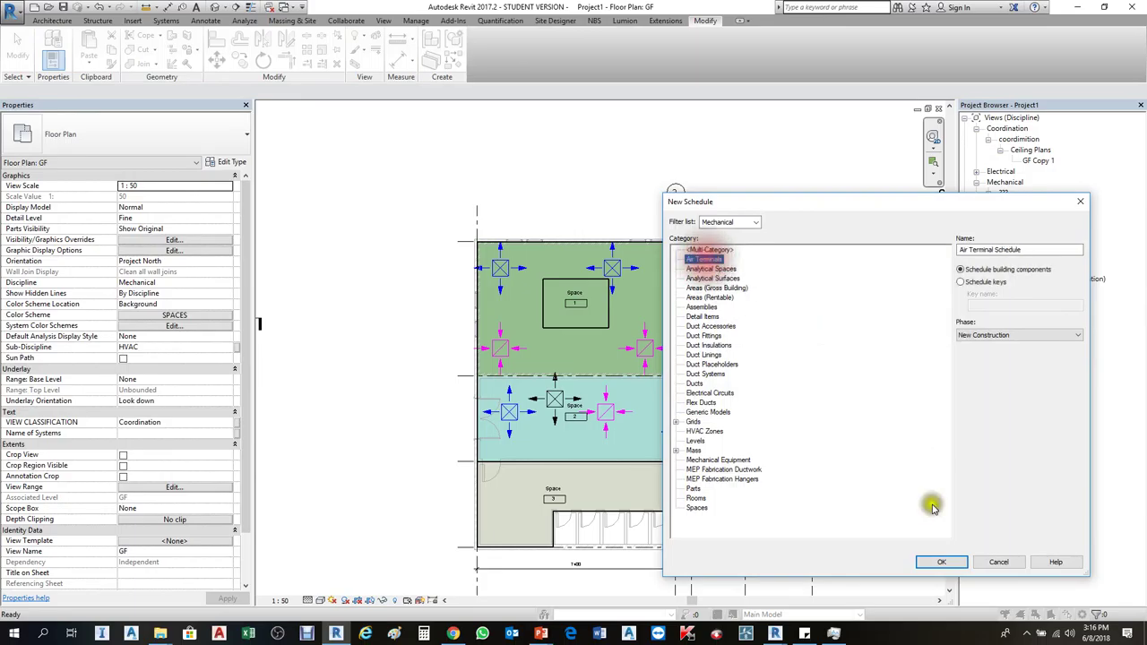
click(947, 566)
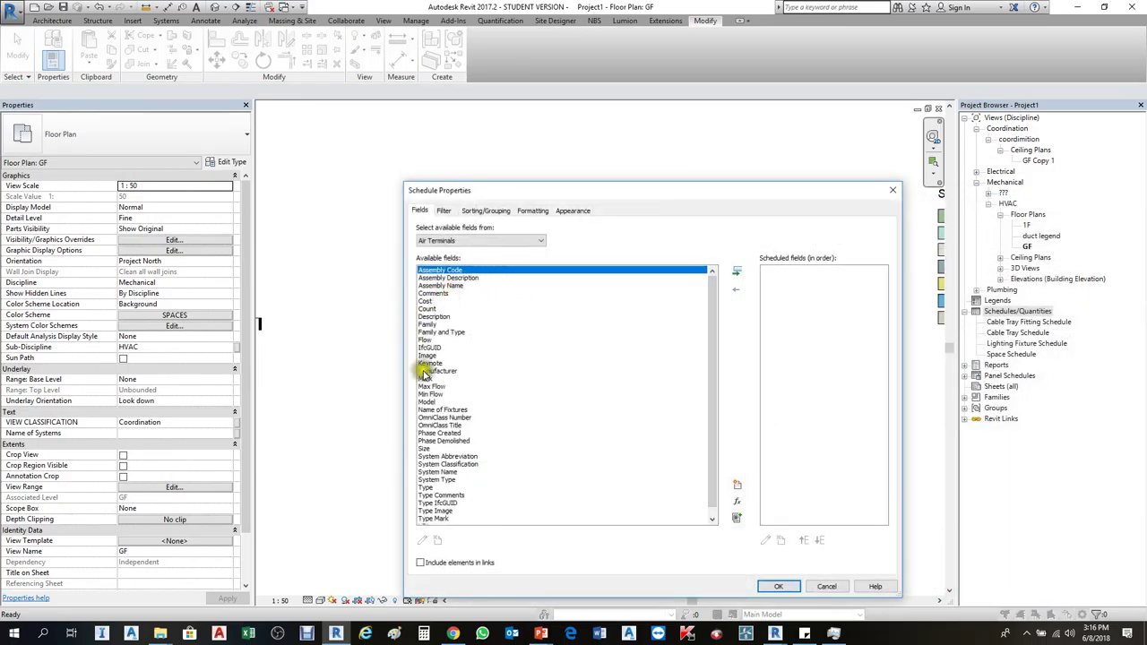
click(434, 387)
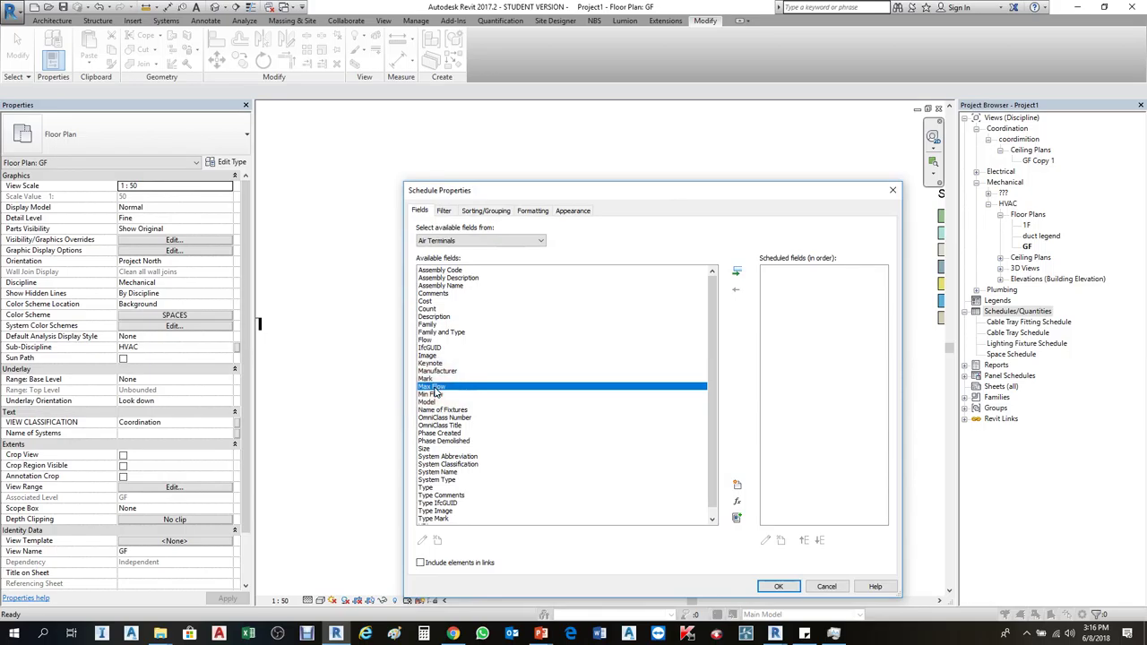
click(457, 411)
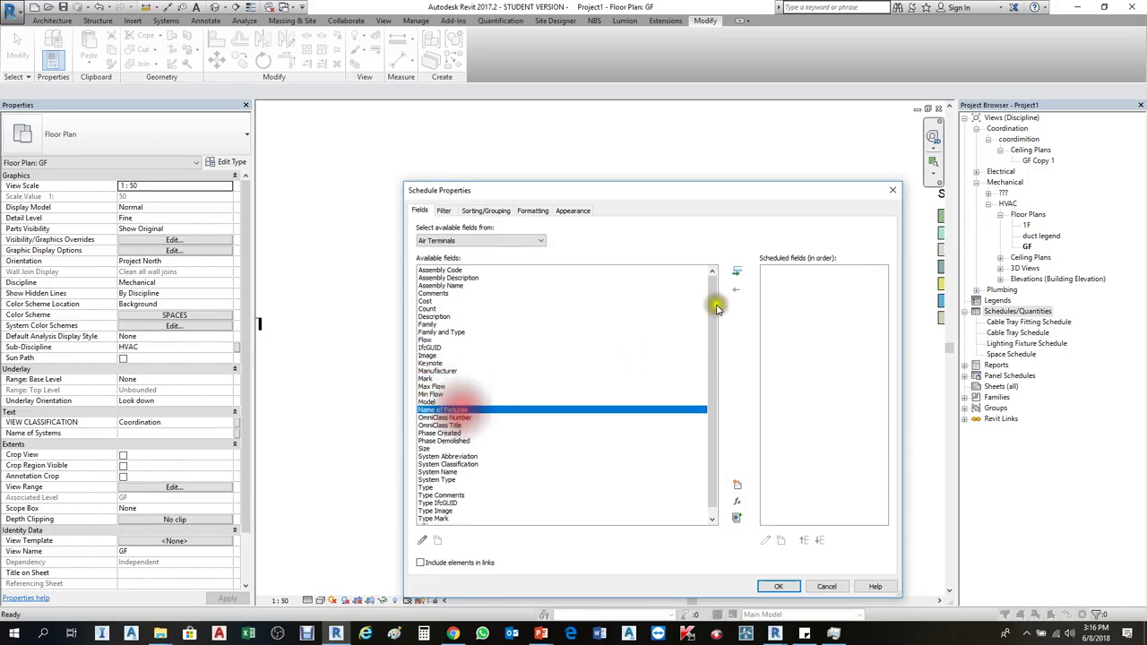
click(736, 270)
click(781, 587)
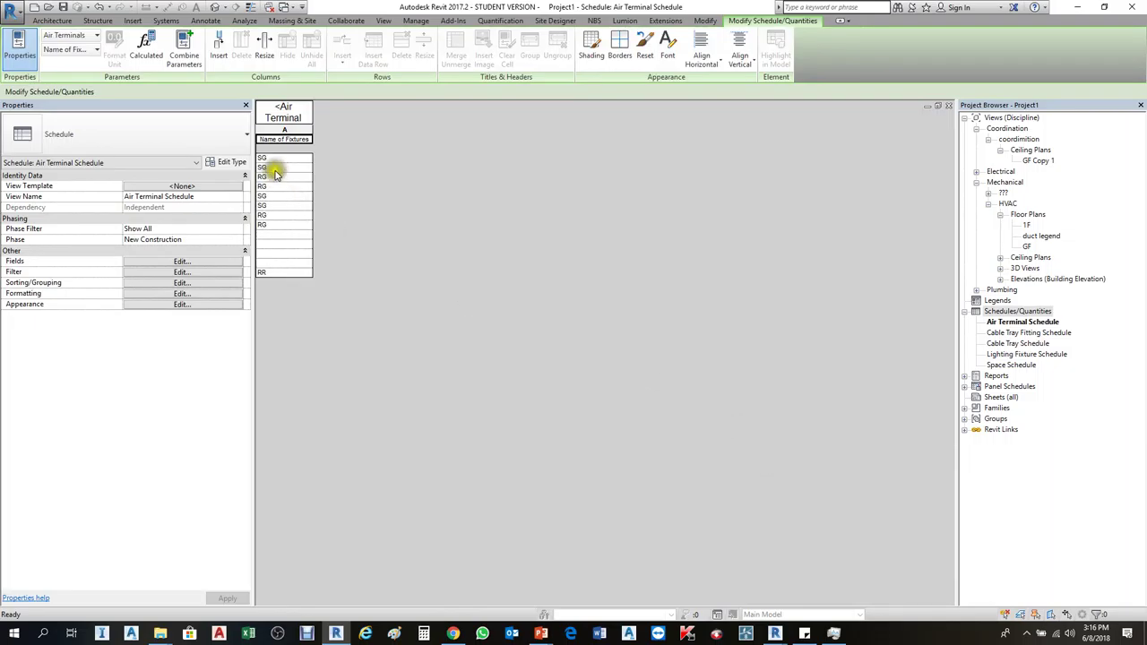
Review the RG and SG fixture name cells, then close the schedule and go back to the GF plan
drag(278, 159, 274, 184)
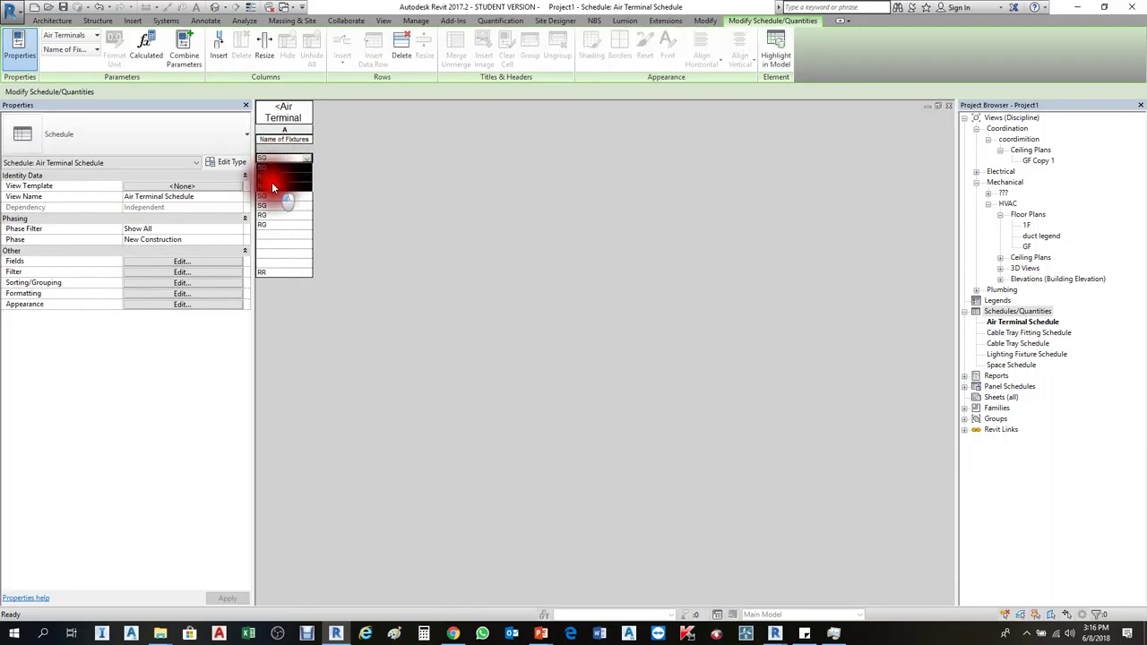
drag(273, 186, 275, 178)
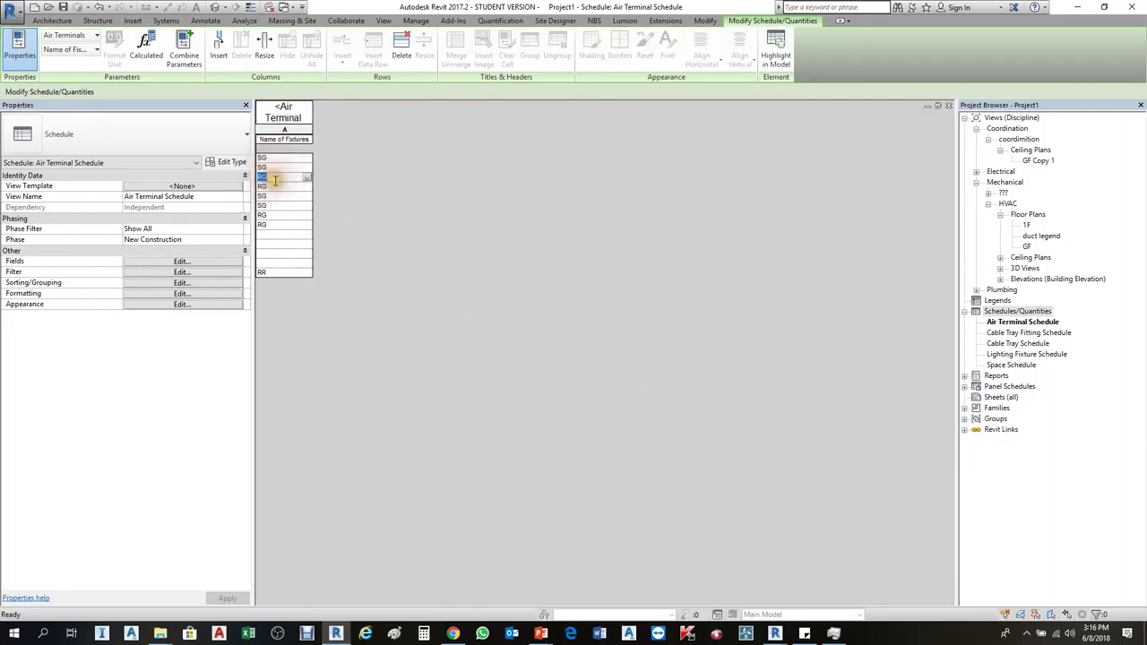
click(275, 196)
click(274, 207)
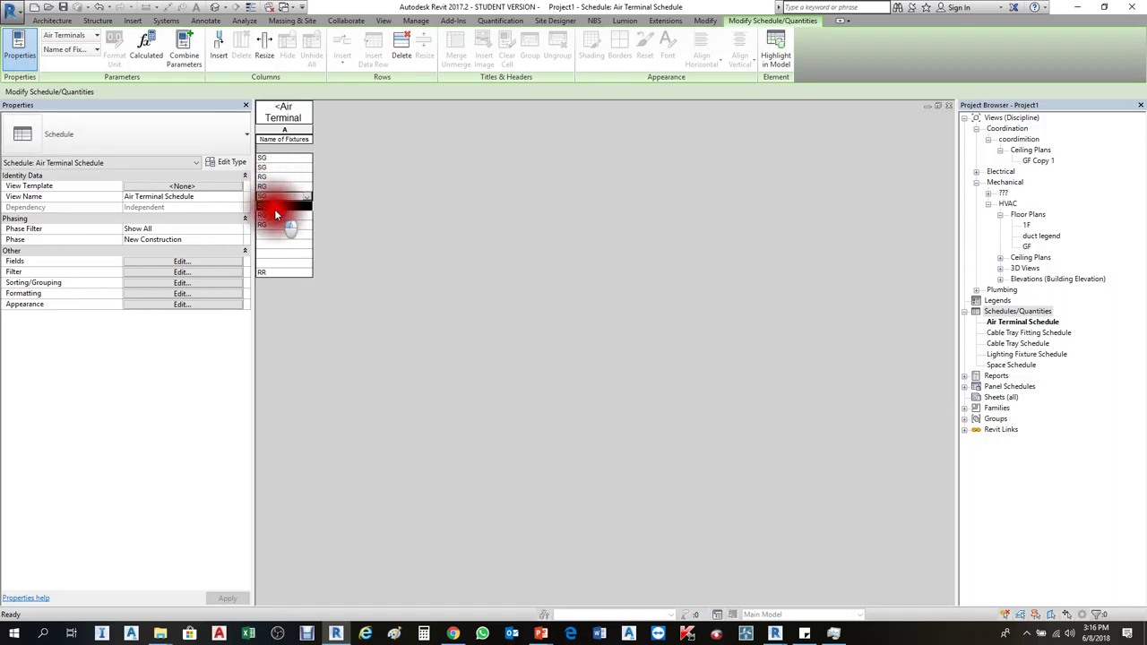
click(291, 254)
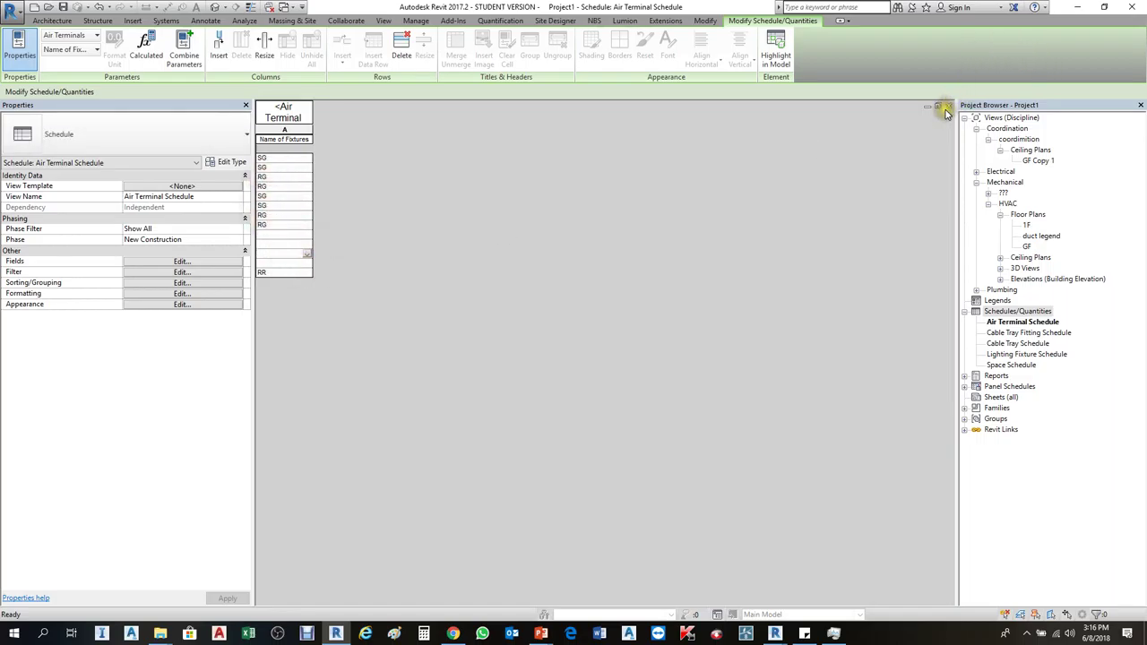
click(951, 109)
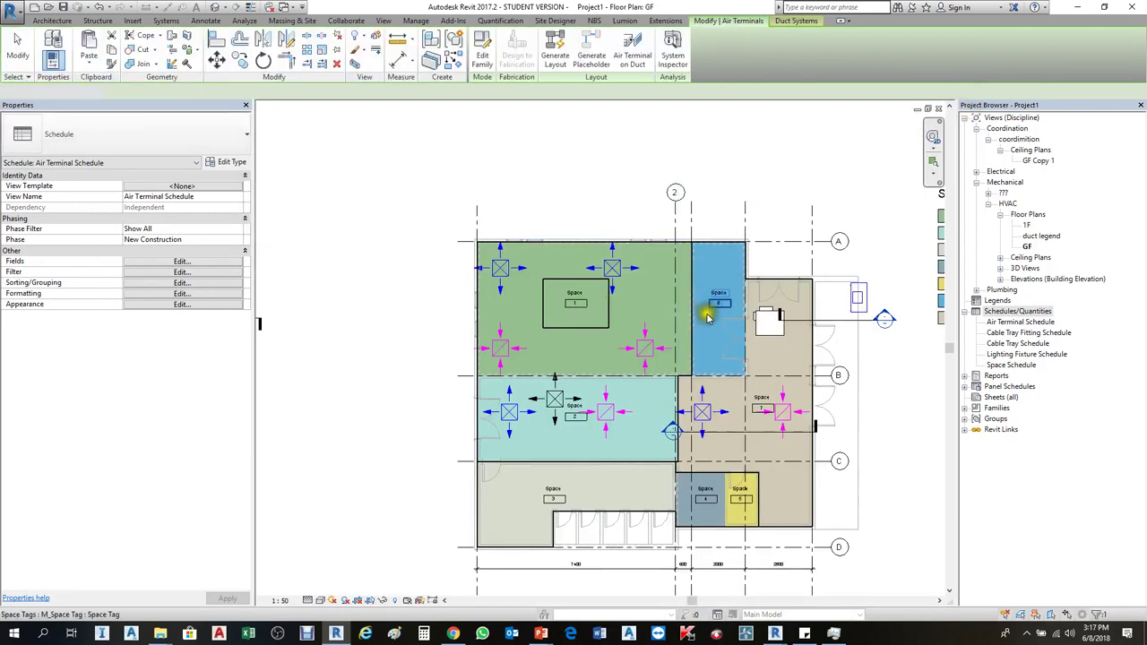
click(707, 316)
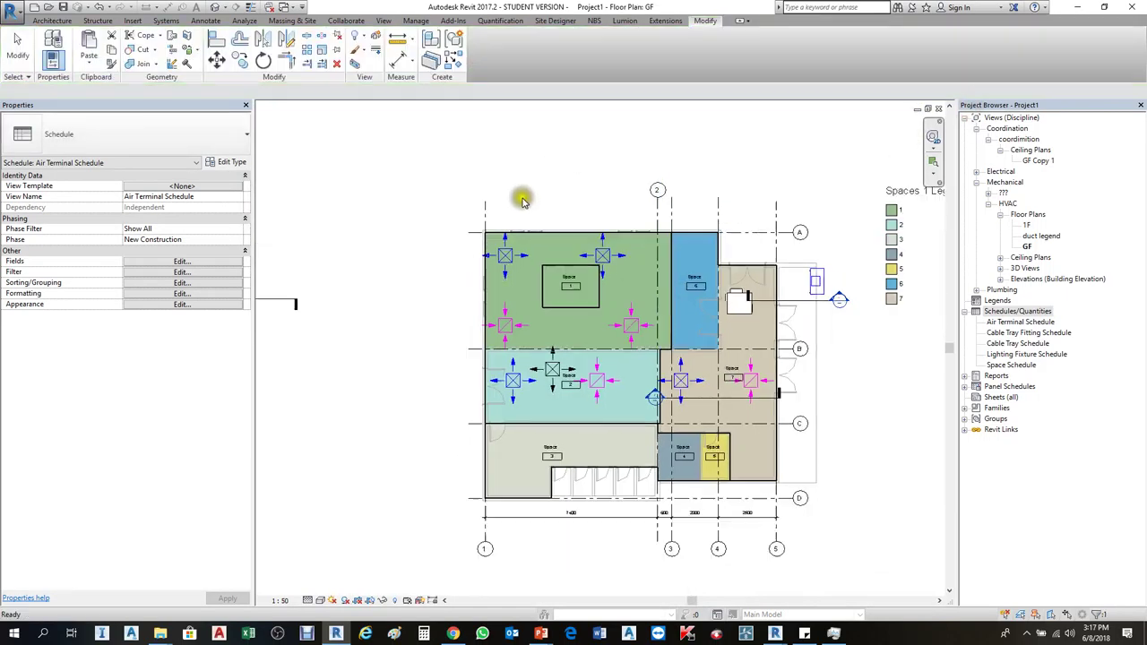
Close the GF view and inspect the Name of Systems entry in Shared Parameters
click(940, 109)
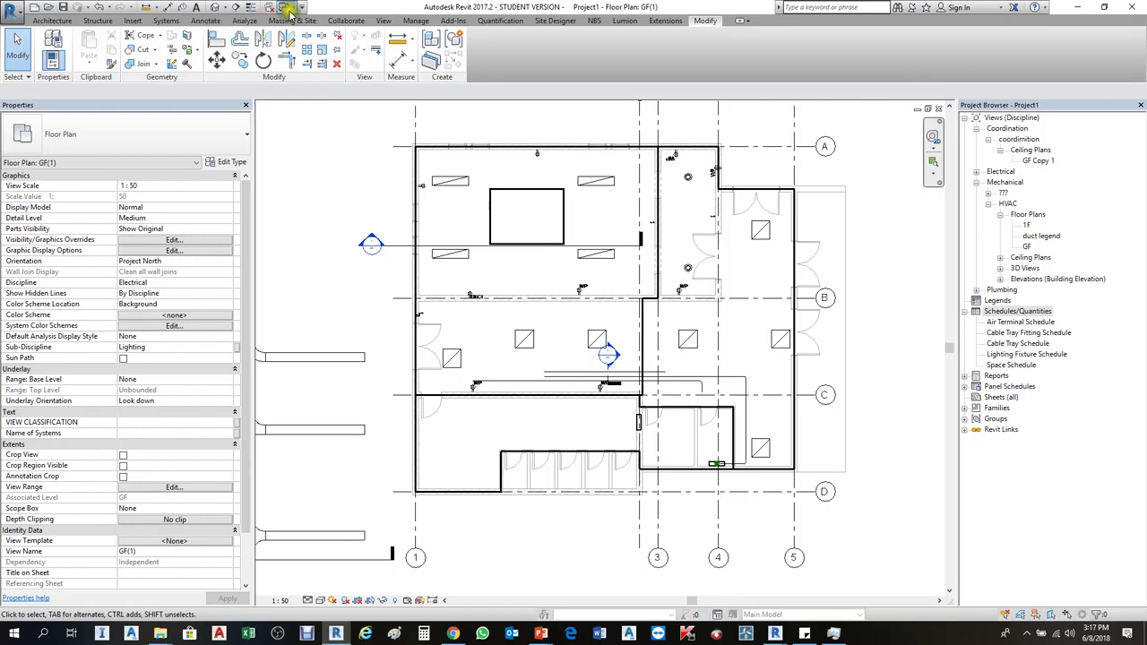
click(415, 21)
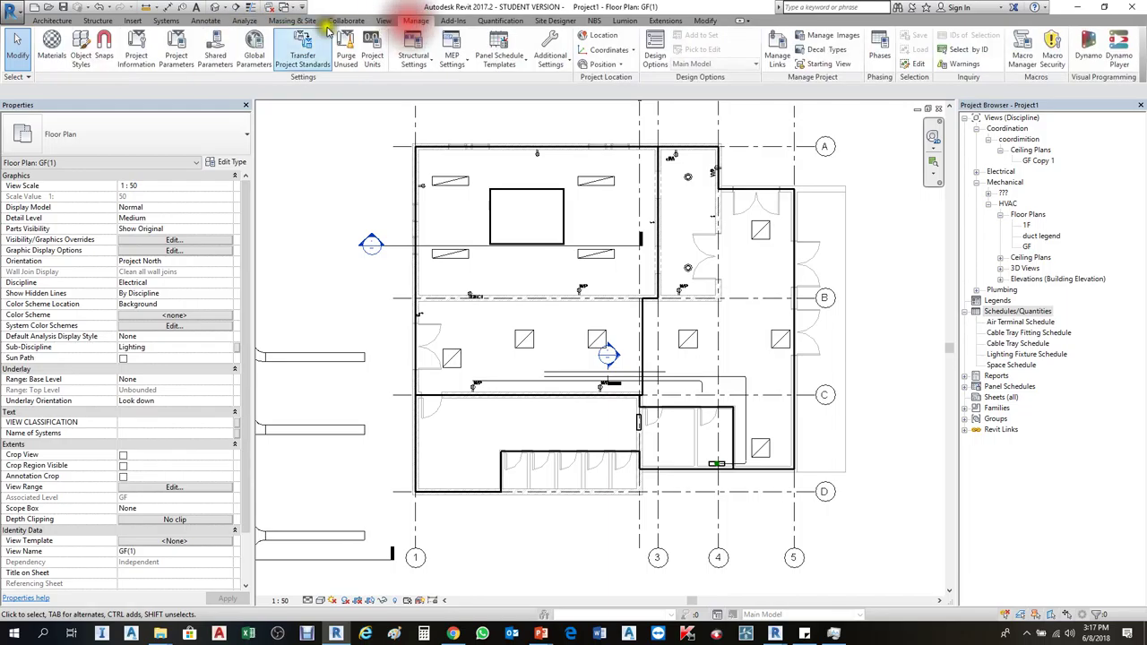
click(211, 58)
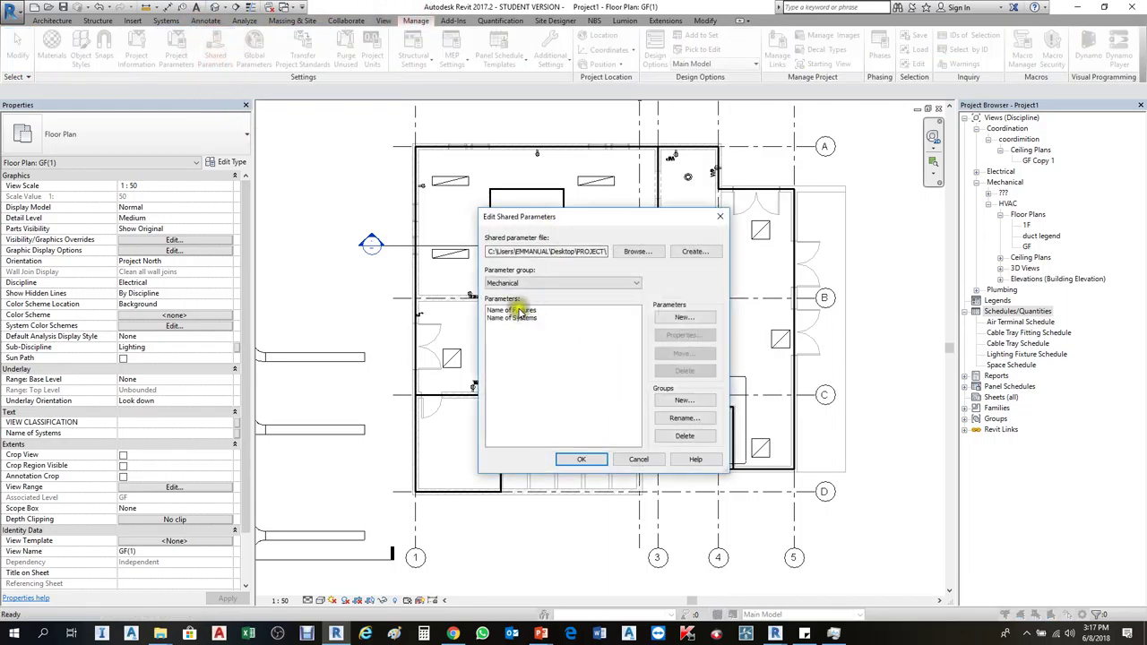
click(520, 315)
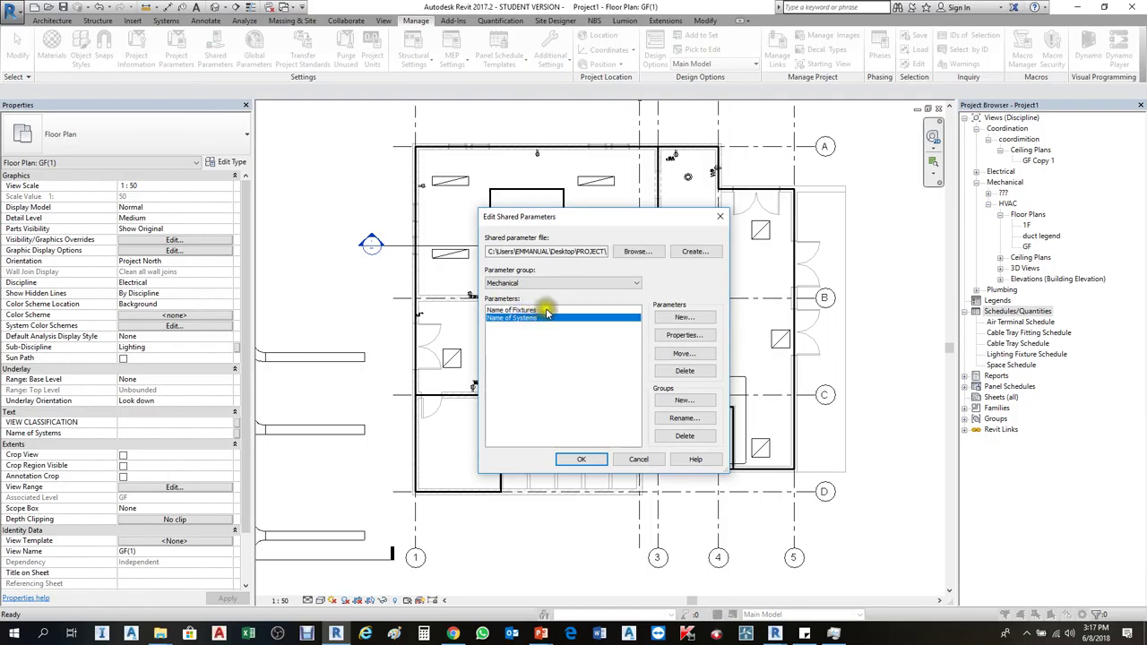
click(719, 219)
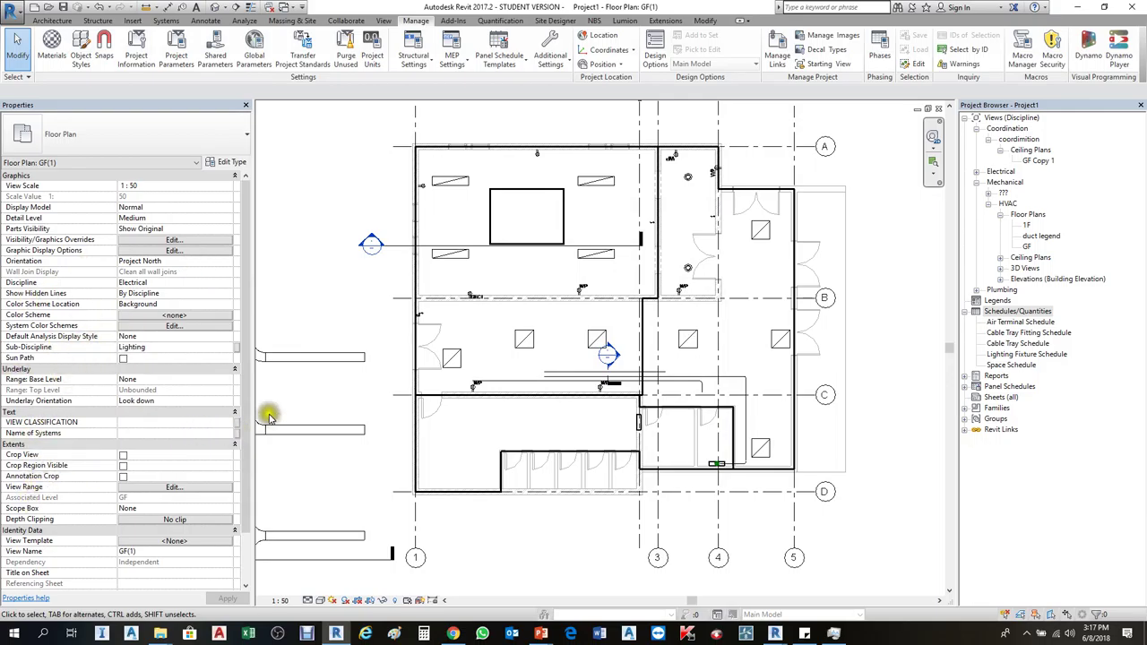
Zoom in and pick the middle room's recessed light, then cancel the selection
scroll(498, 343, up, 1)
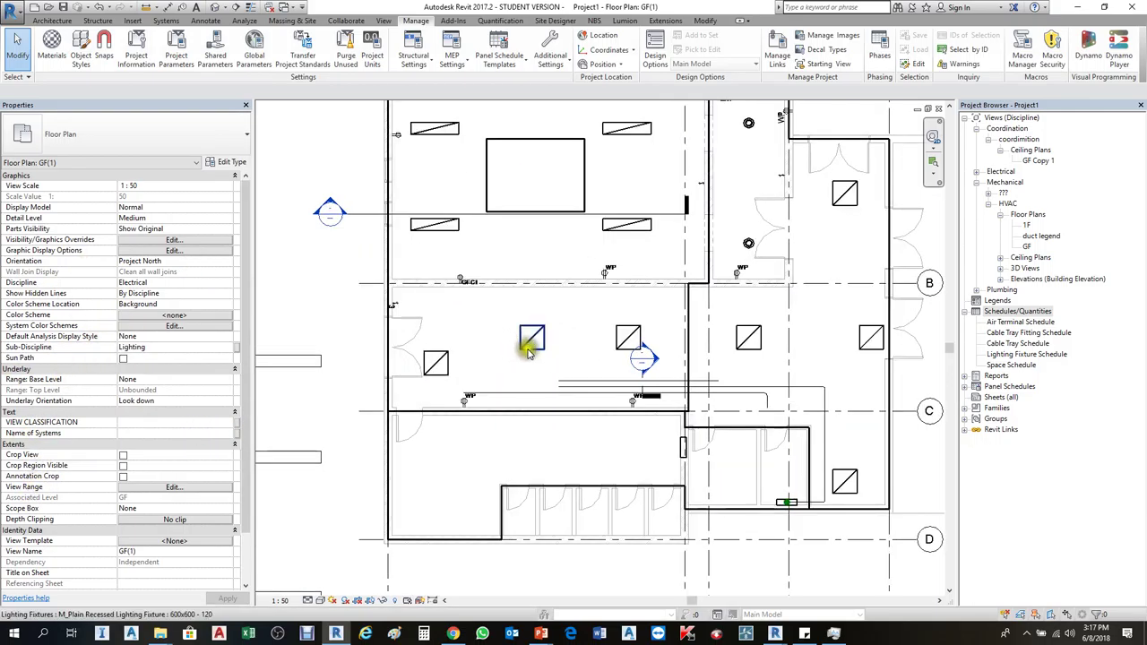
scroll(439, 358, up, 1)
click(439, 366)
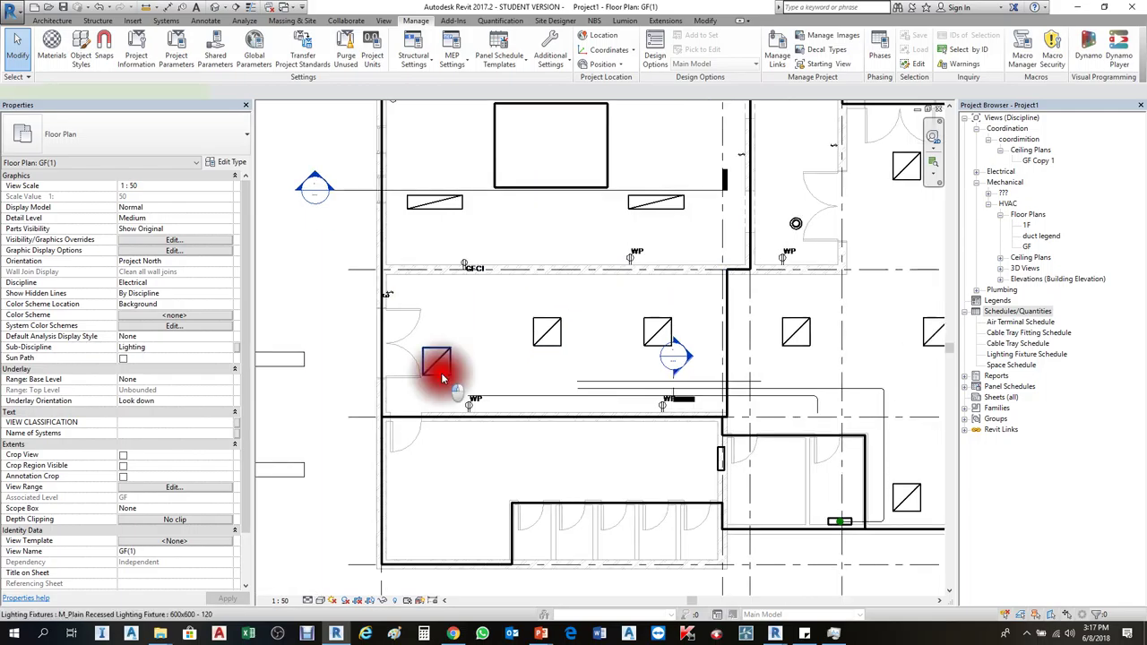
ctrl+click(544, 332)
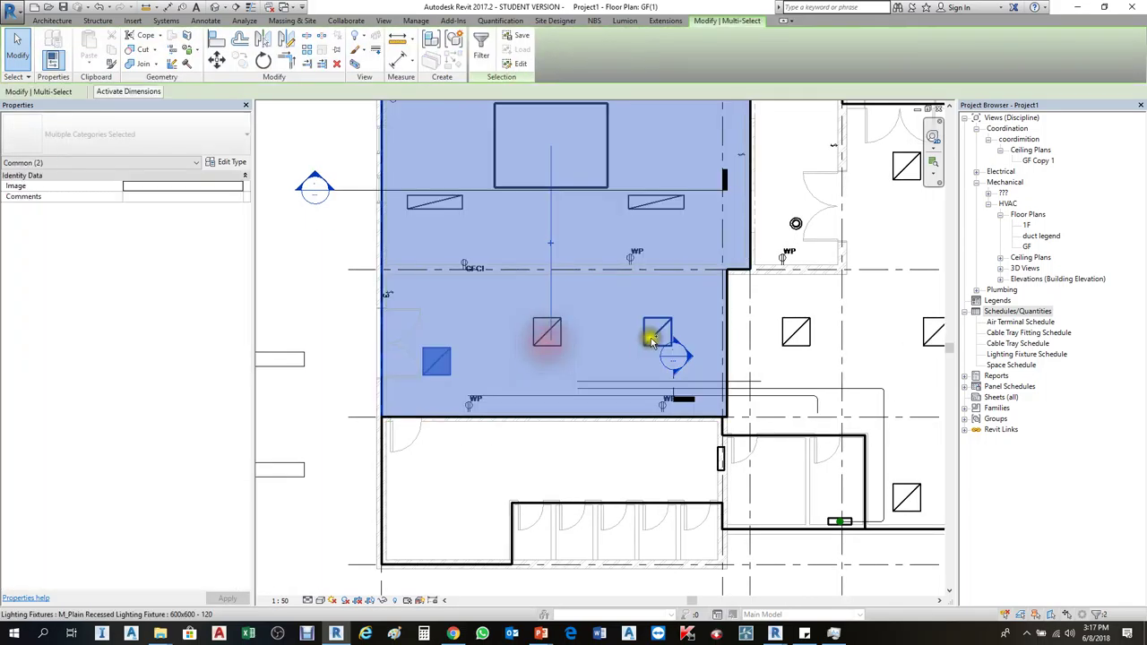
key(Escape)
Select all seven lighting fixtures visible in the view, then clear the selection
click(437, 363)
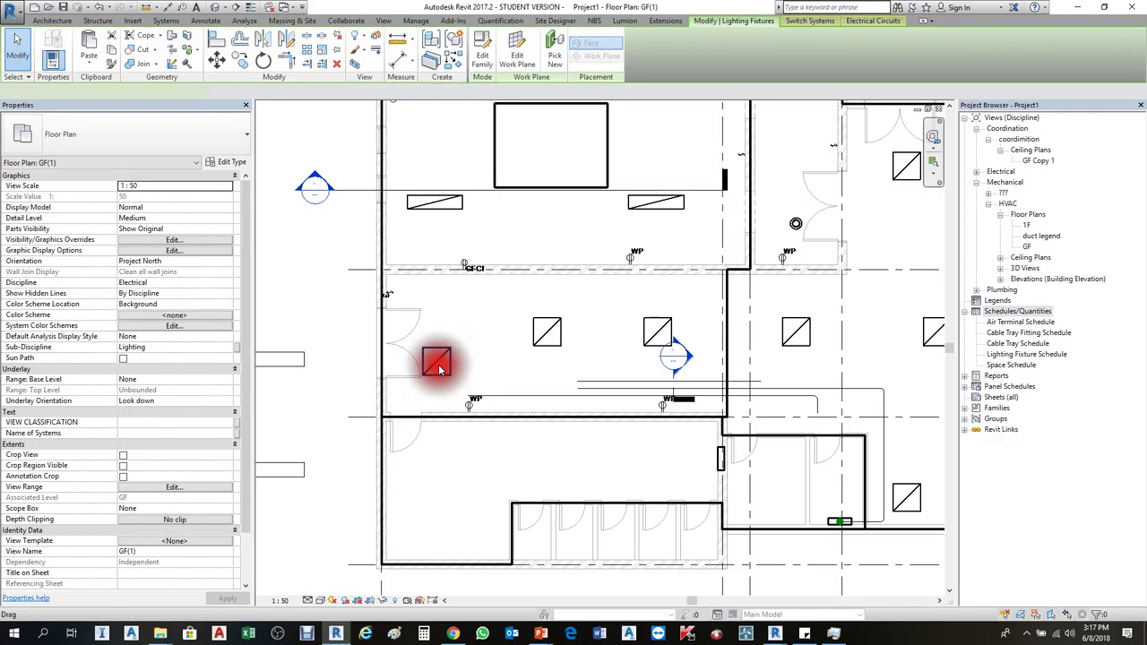
right_click(437, 363)
mouse_move(488, 225)
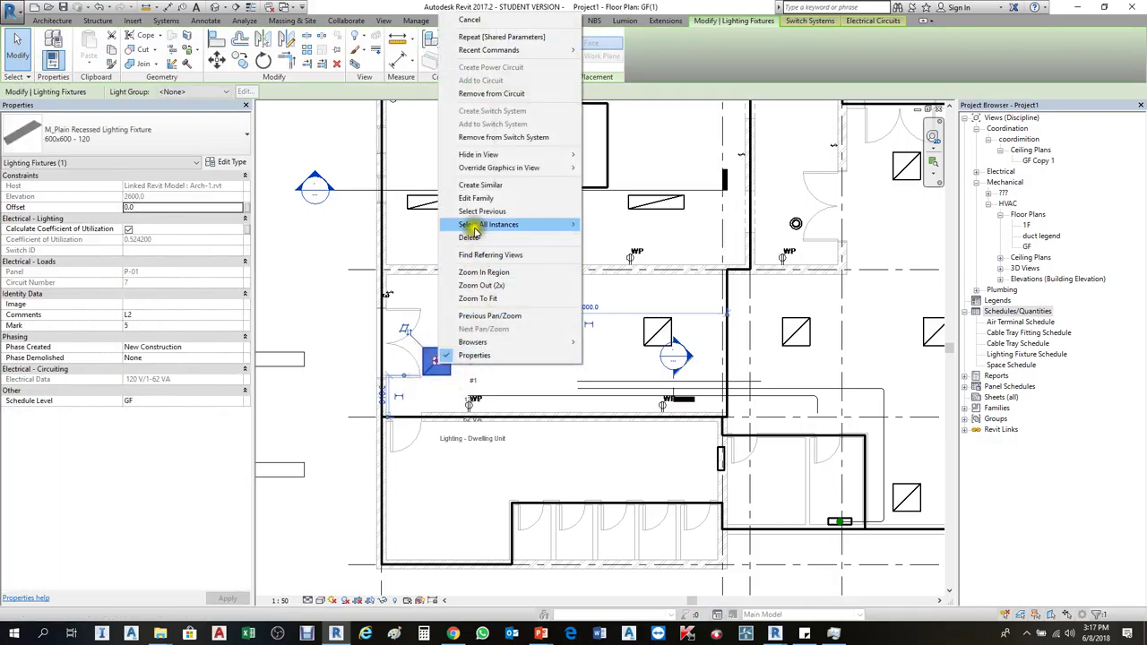
click(619, 224)
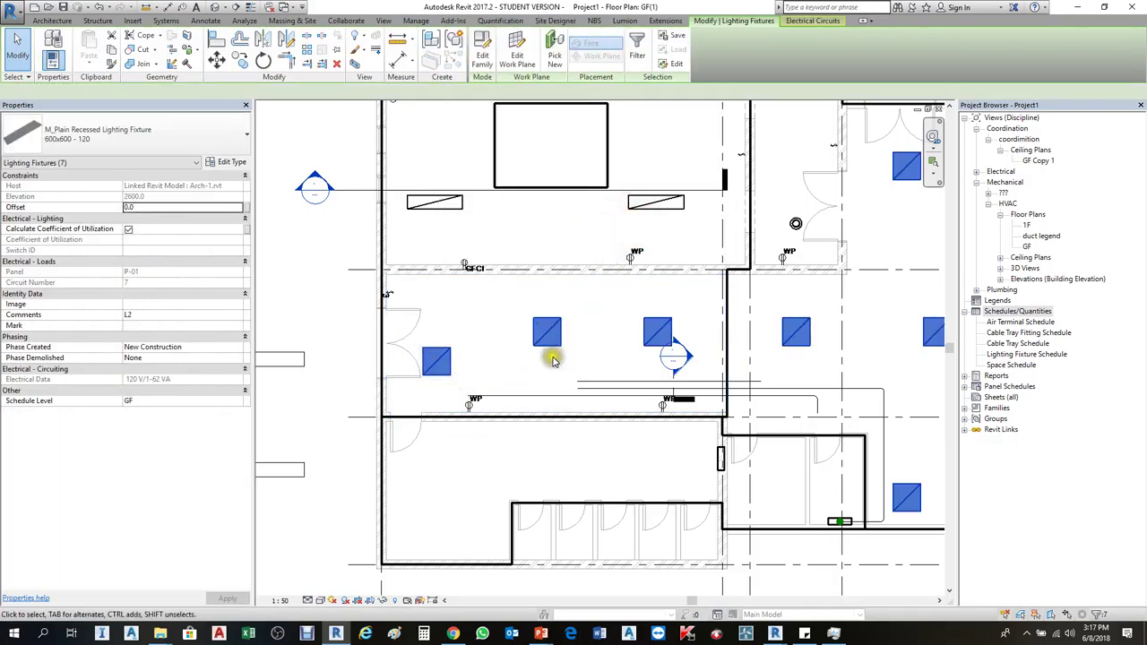
scroll(552, 357, down, 2)
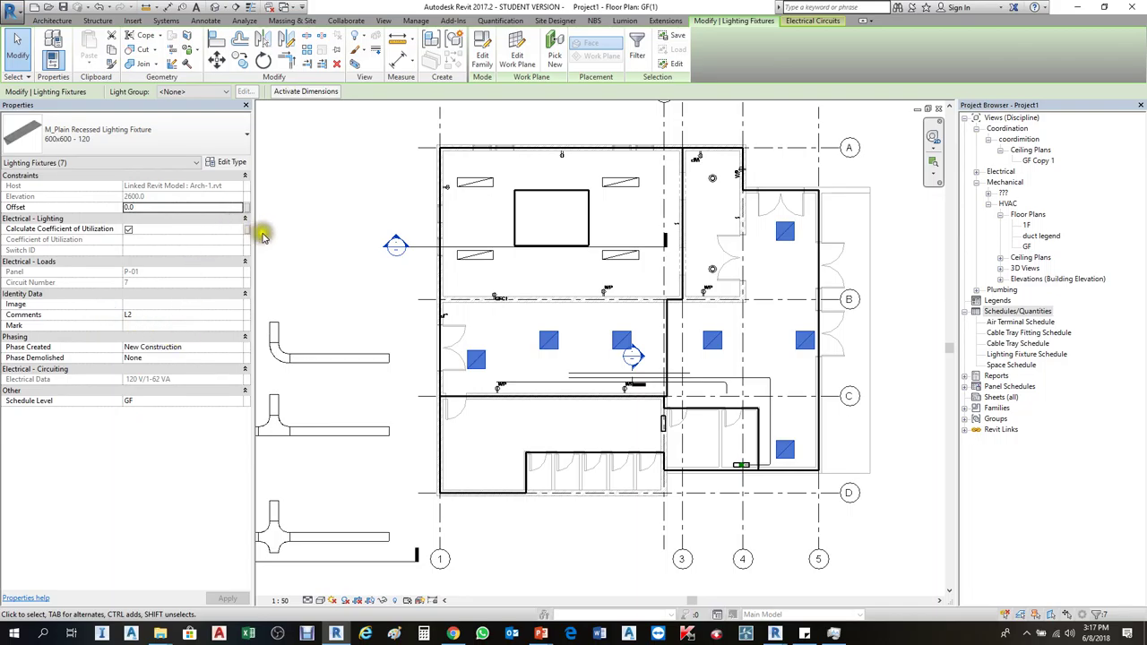
key(Escape)
click(476, 359)
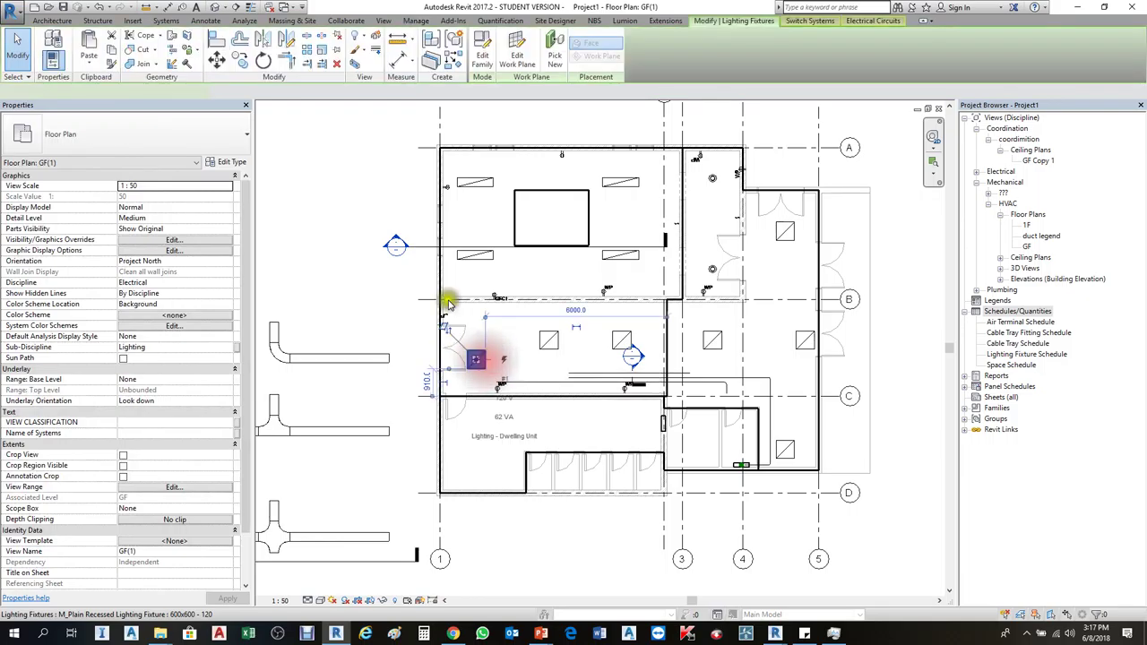
key(Escape)
click(416, 21)
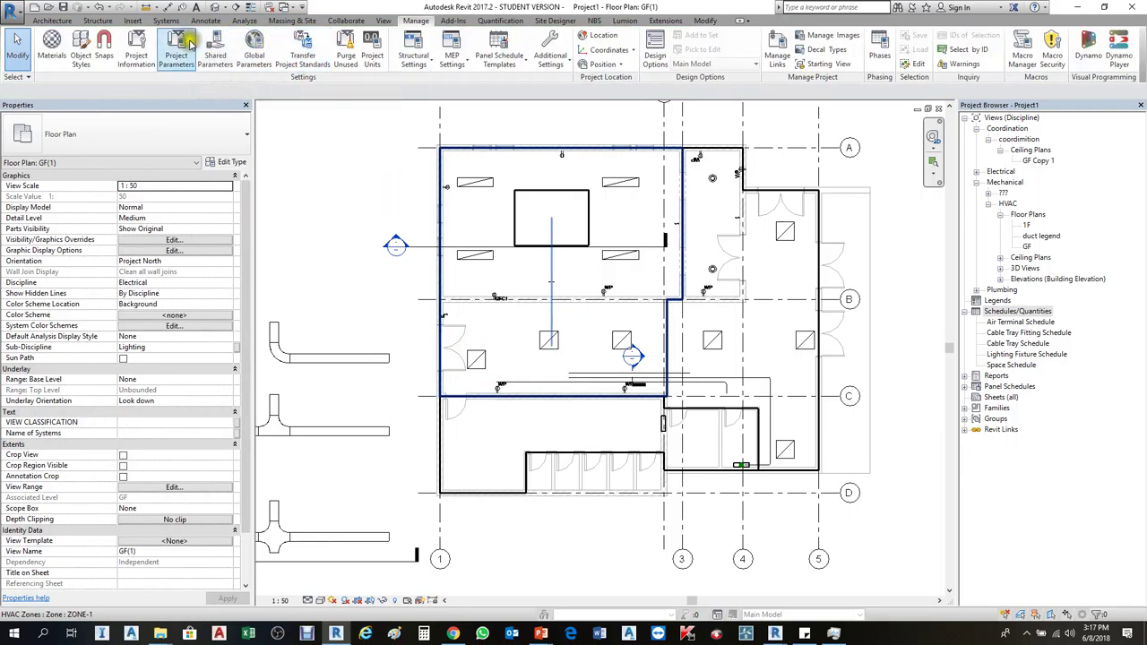
Edit the Name of Fixtures project parameter and review its category list
click(179, 43)
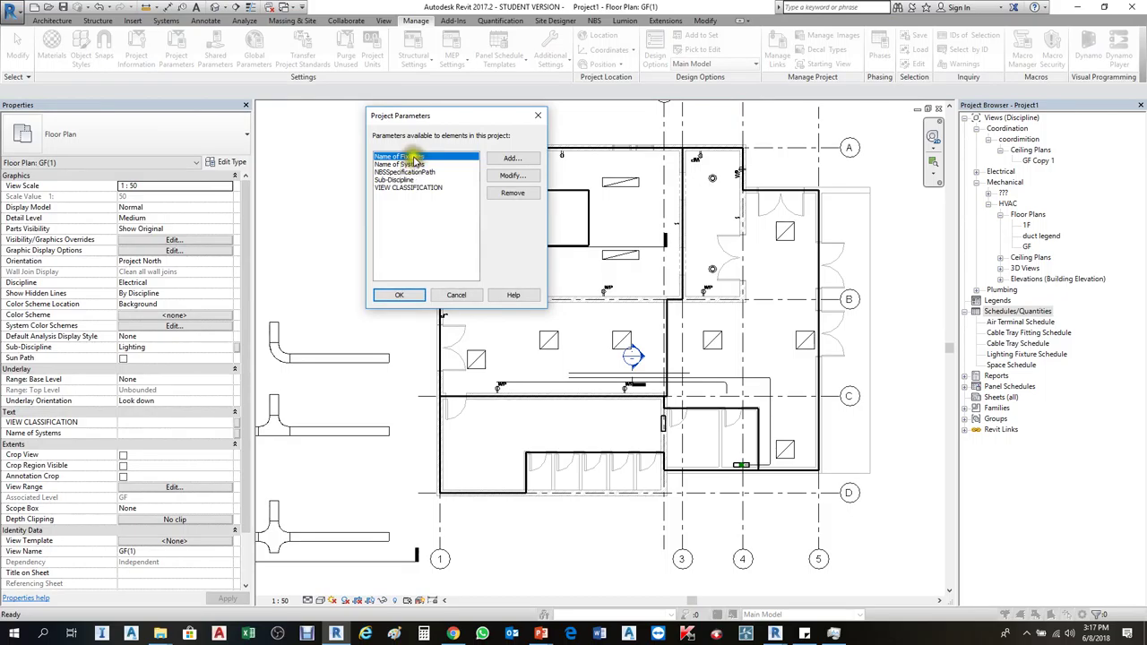
click(511, 175)
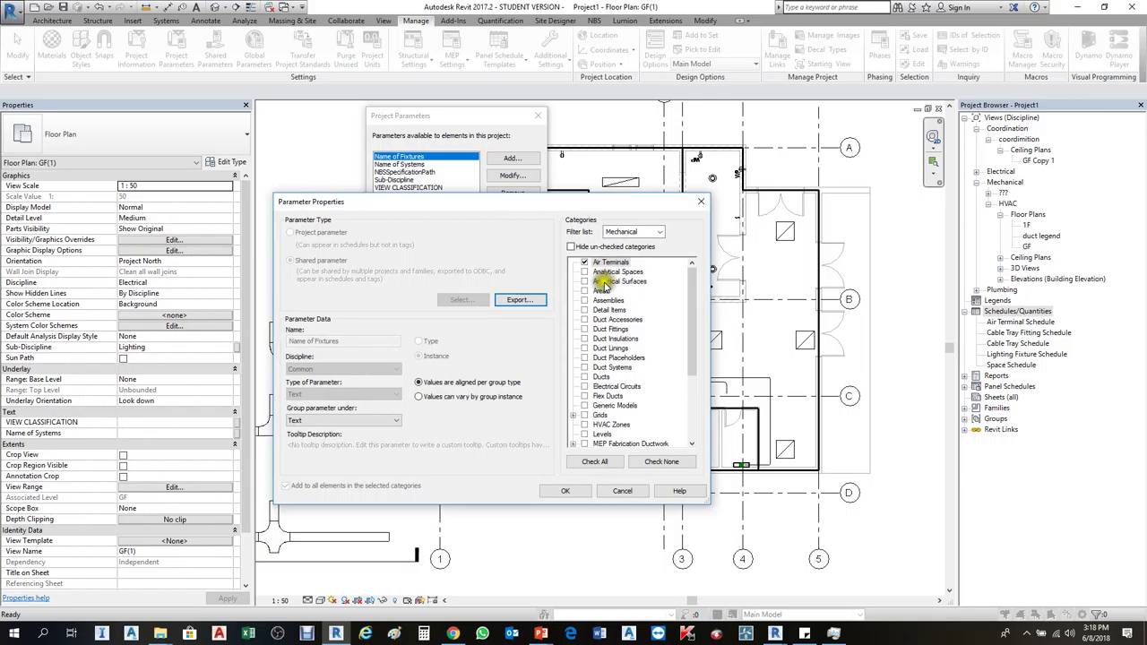
click(608, 300)
click(602, 434)
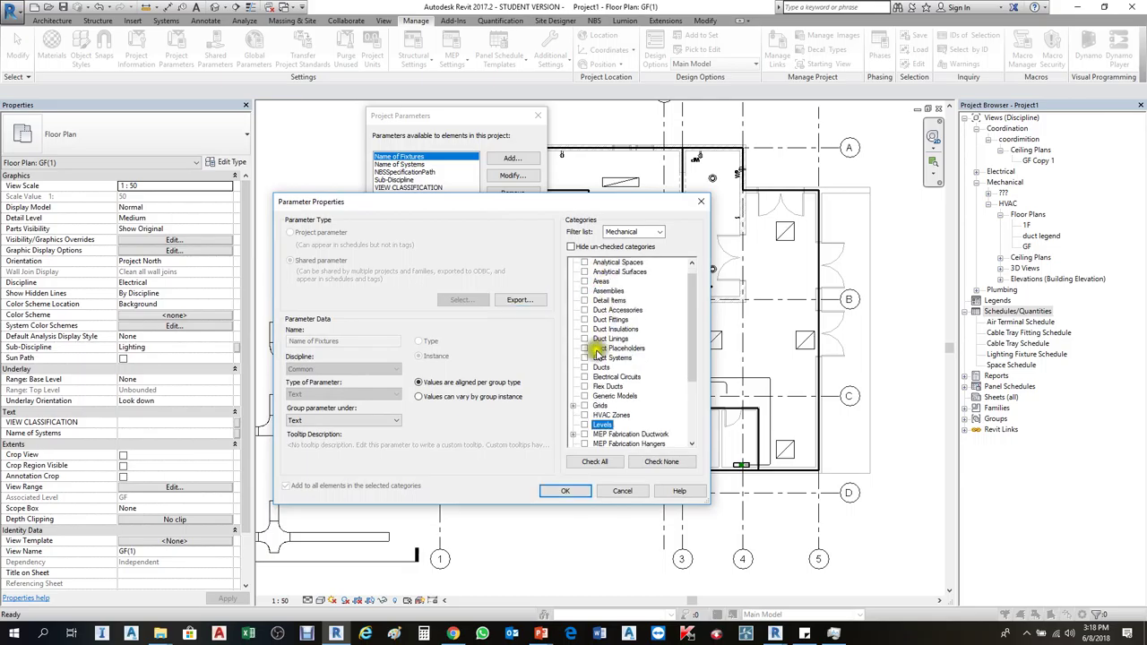
scroll(615, 423, down, 3)
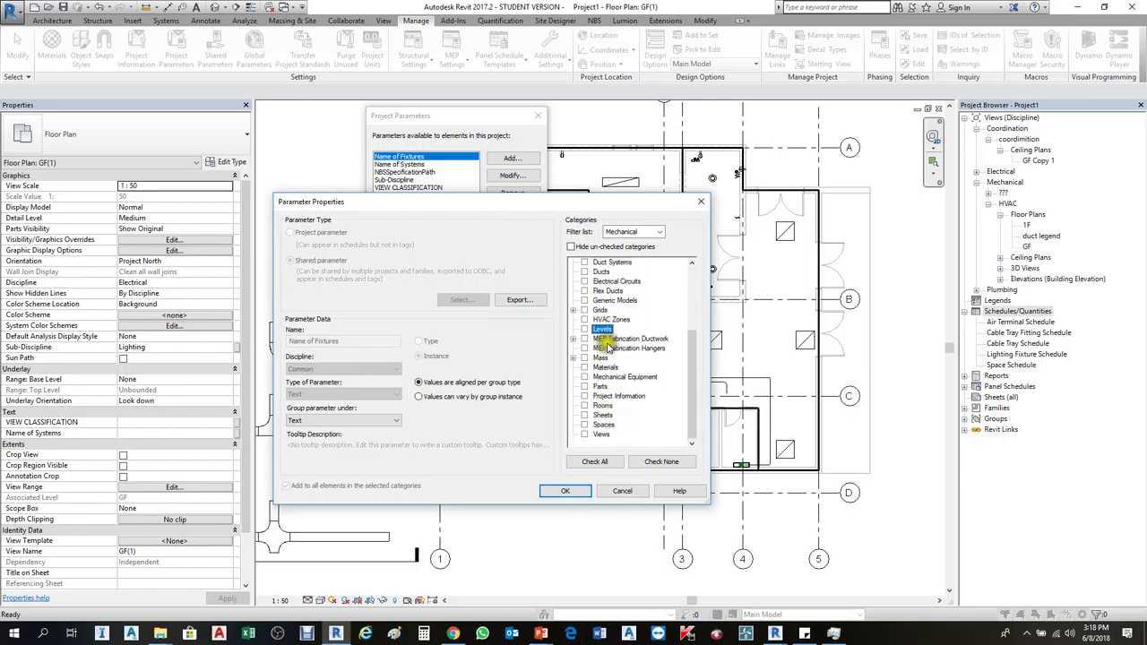
Add the Electrical filter, check Lighting Fixtures for Name of Fixtures, and select a recessed light
click(659, 231)
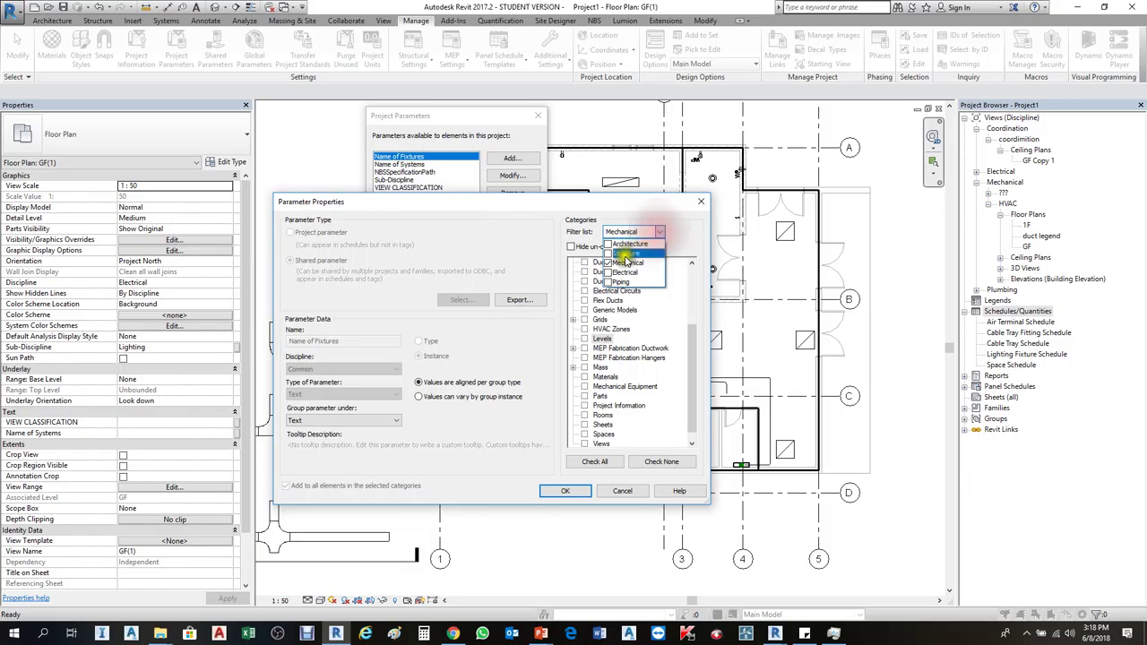
click(619, 273)
click(608, 355)
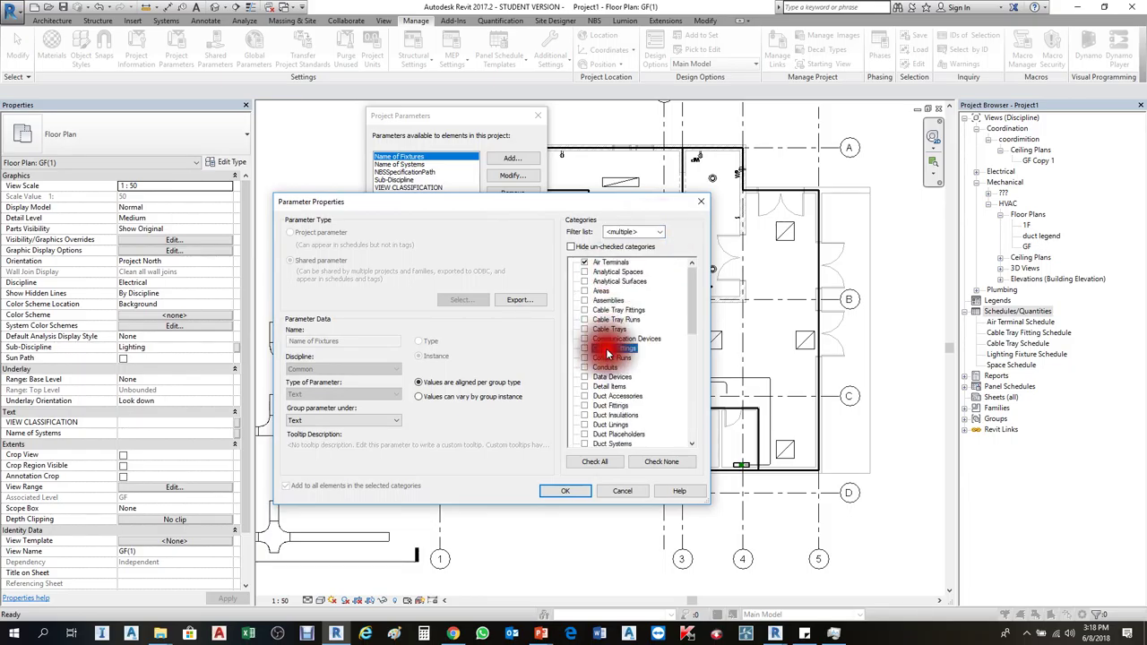
scroll(596, 435, down, 5)
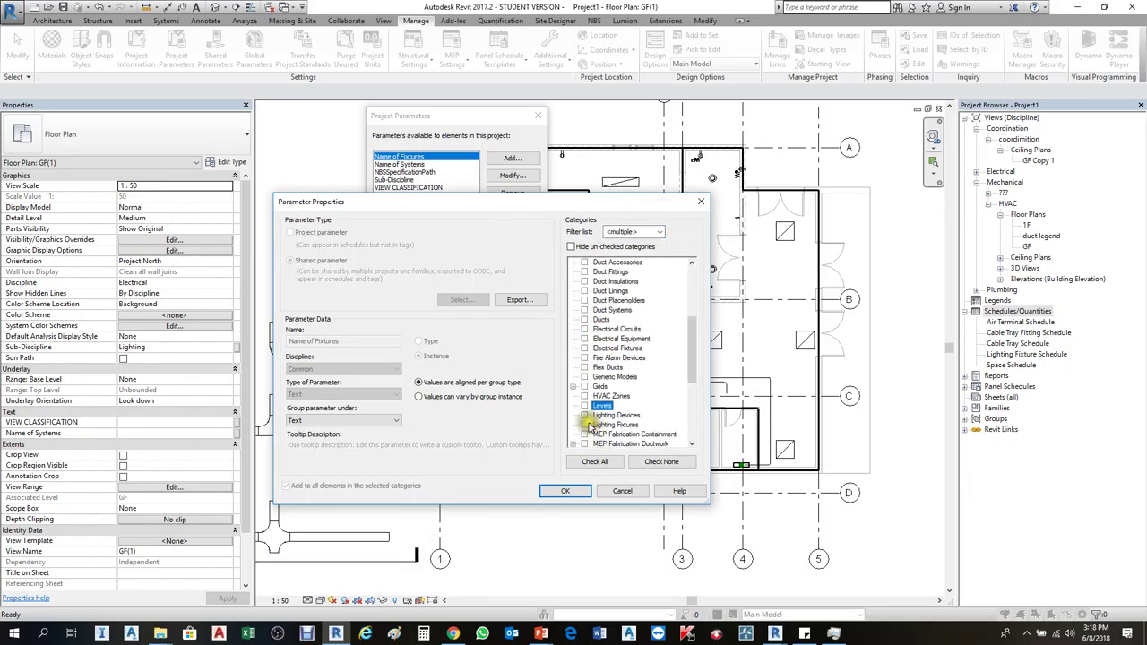
click(584, 425)
click(566, 491)
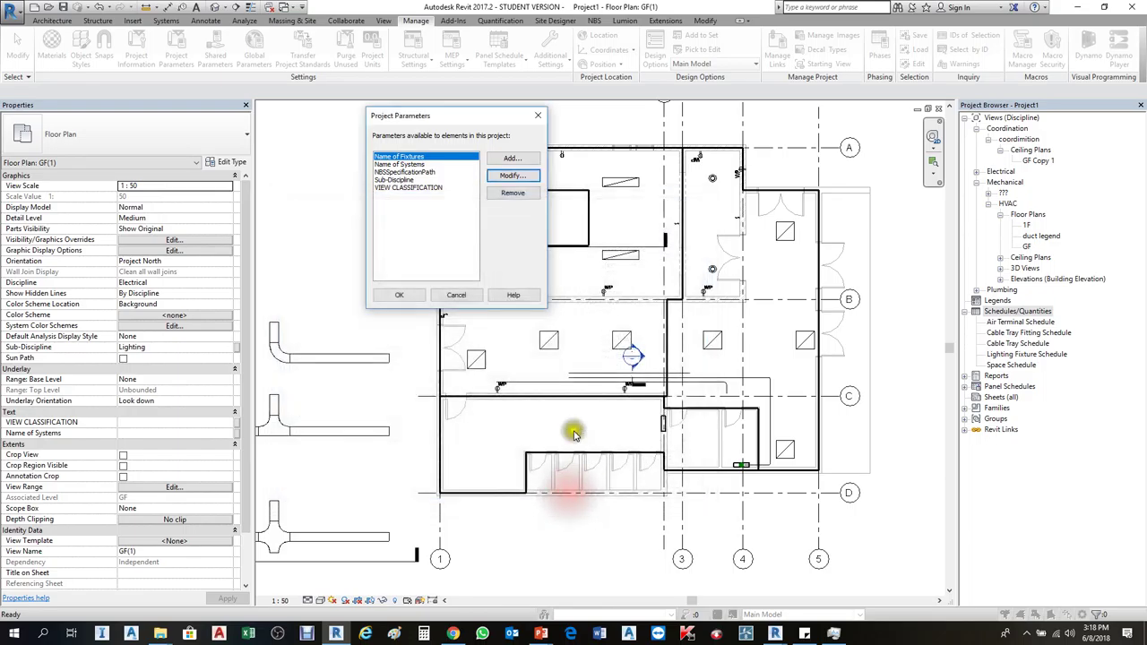
click(399, 294)
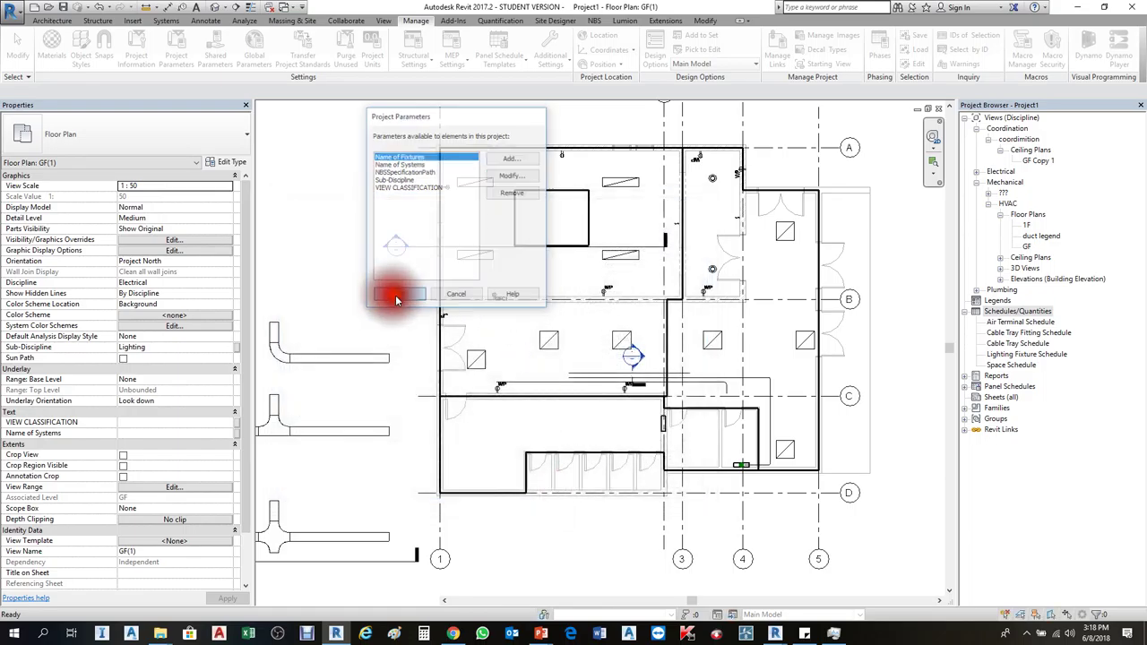
click(477, 360)
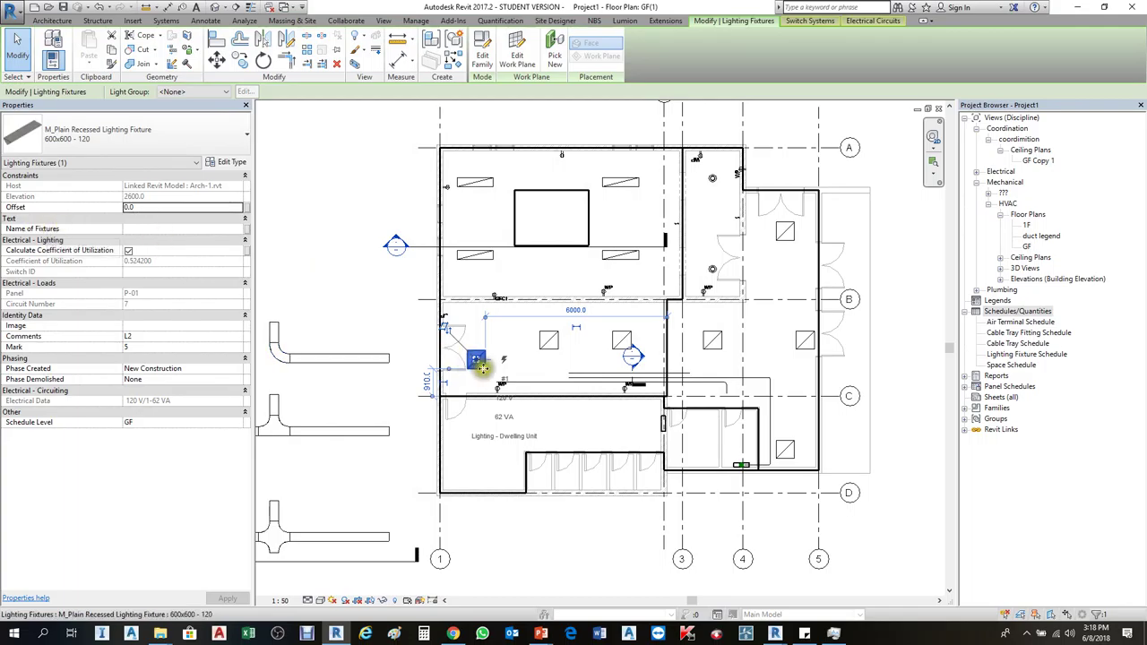
right_click(481, 358)
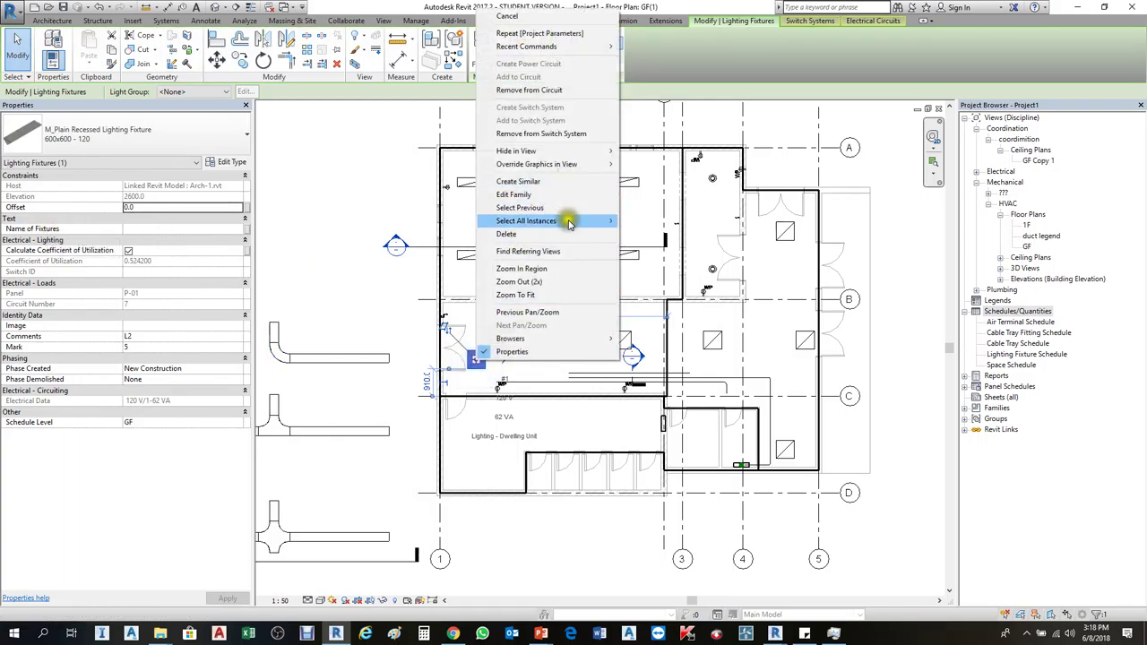
Select all visible lighting fixtures and set their Name of Fixtures to RECESSED
click(657, 221)
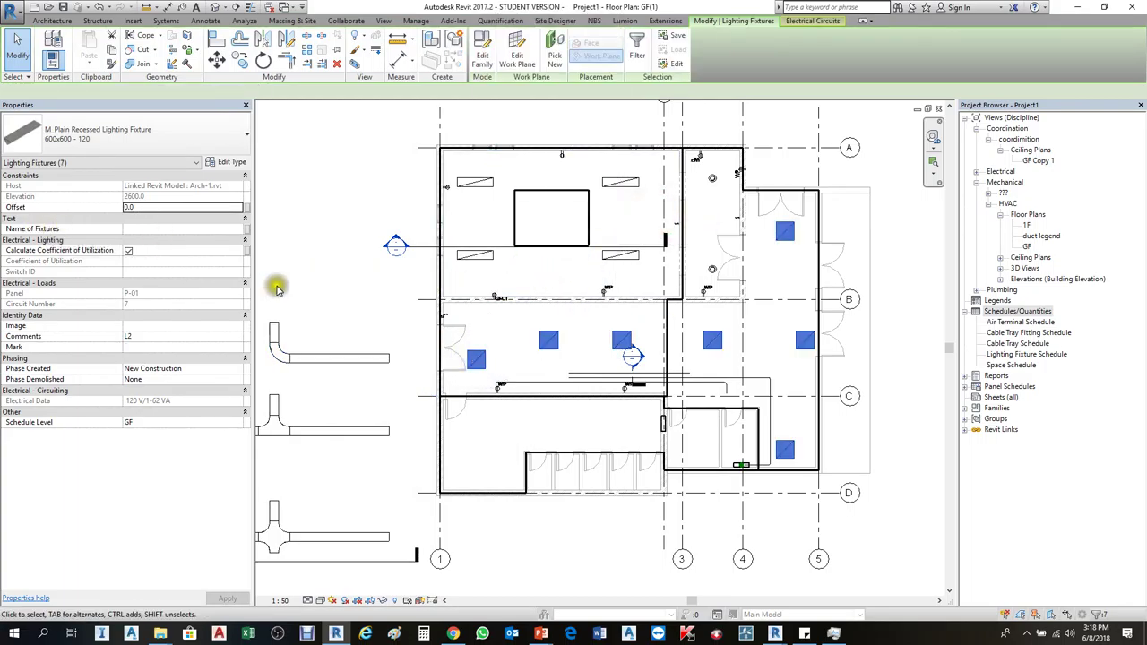
click(144, 229)
text(L1)
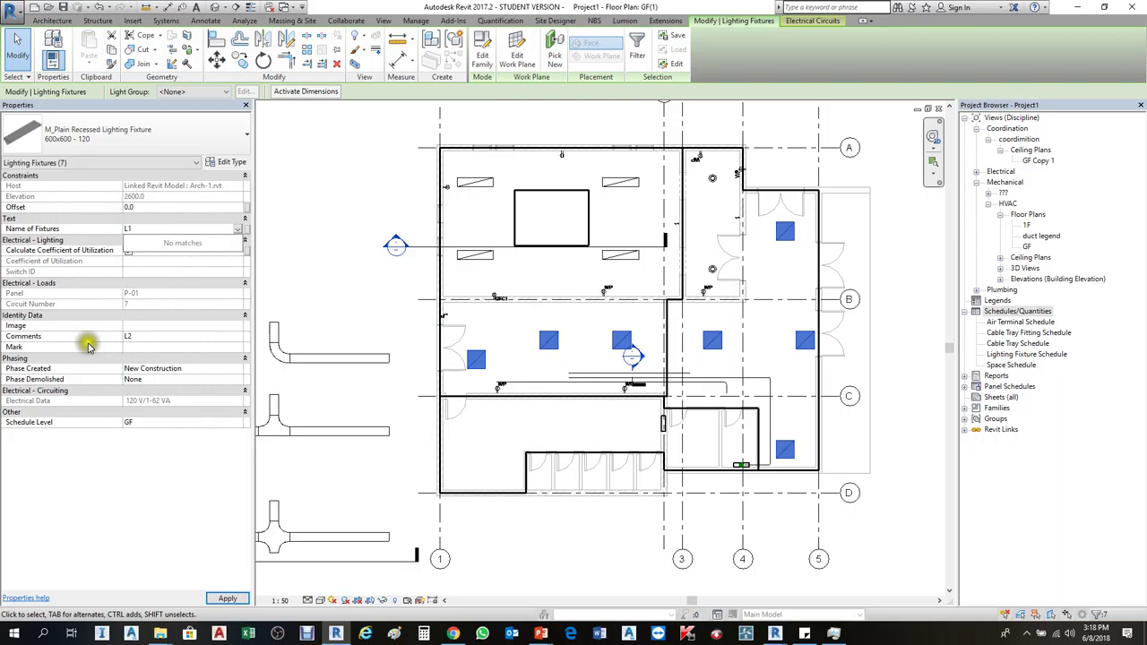
click(83, 229)
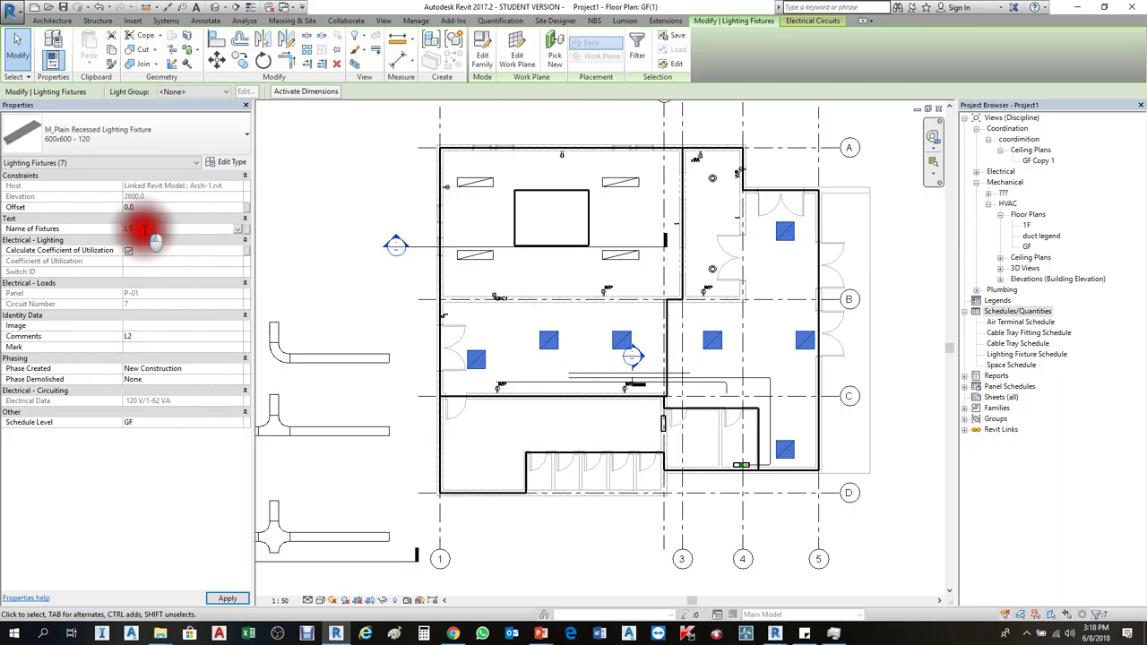
double_click(132, 230)
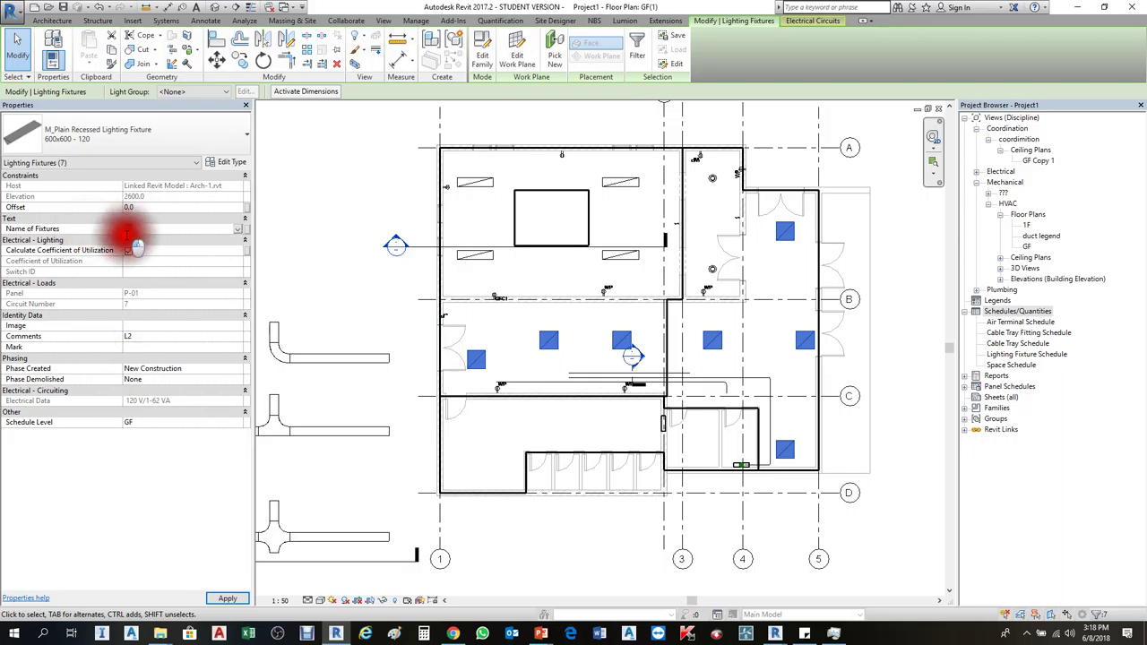
text(BE)
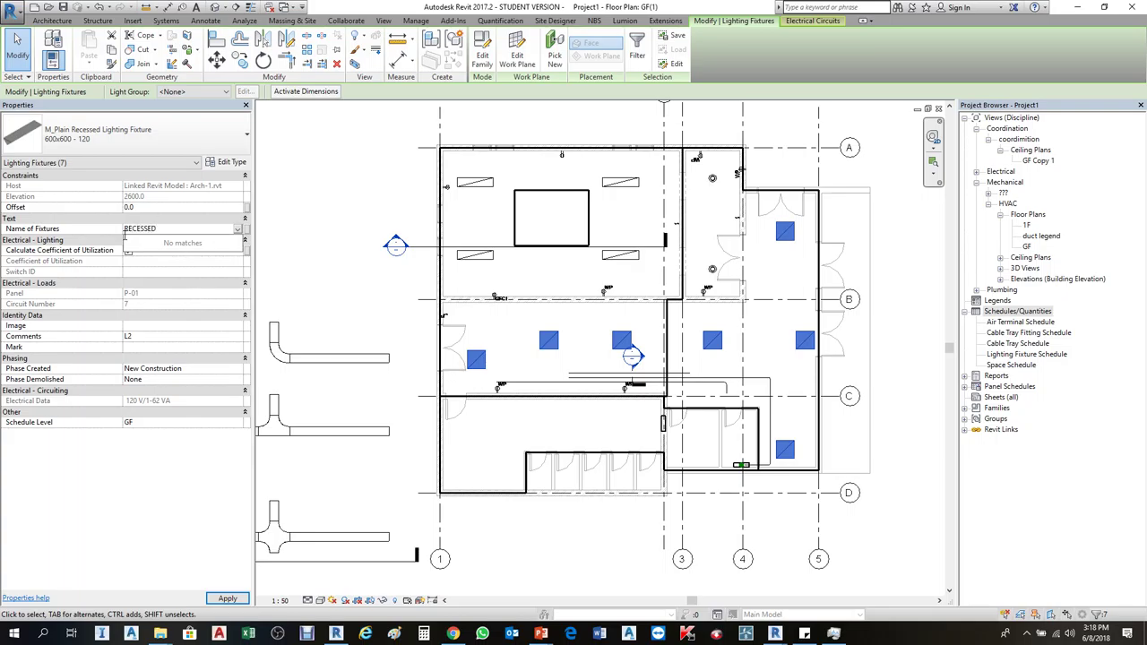
click(314, 248)
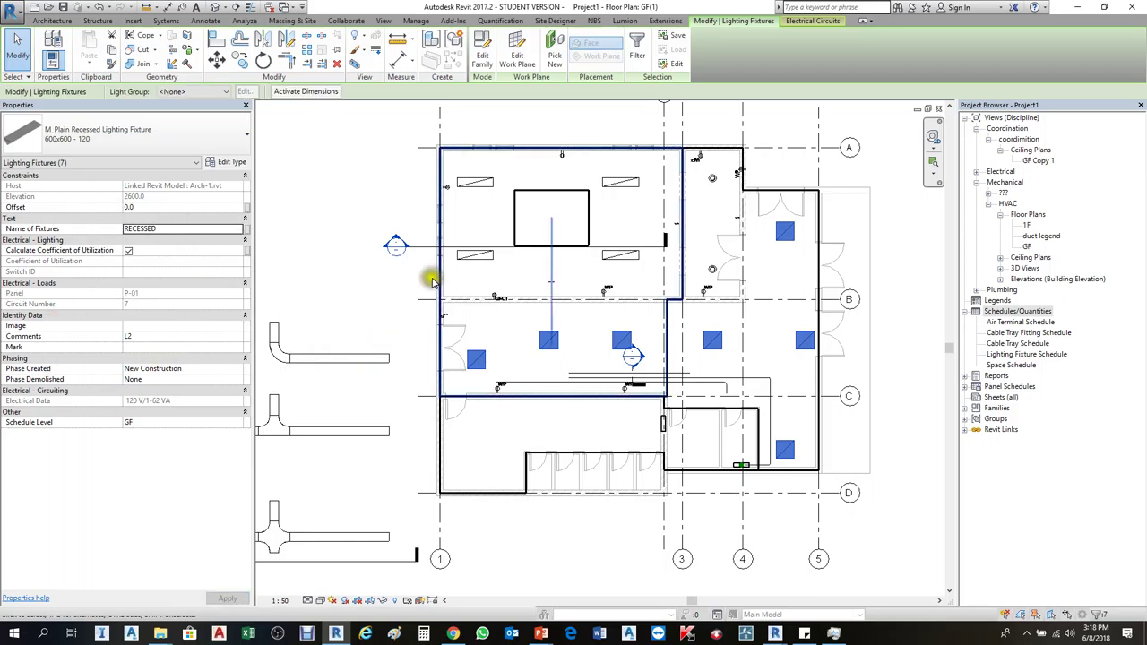
click(184, 229)
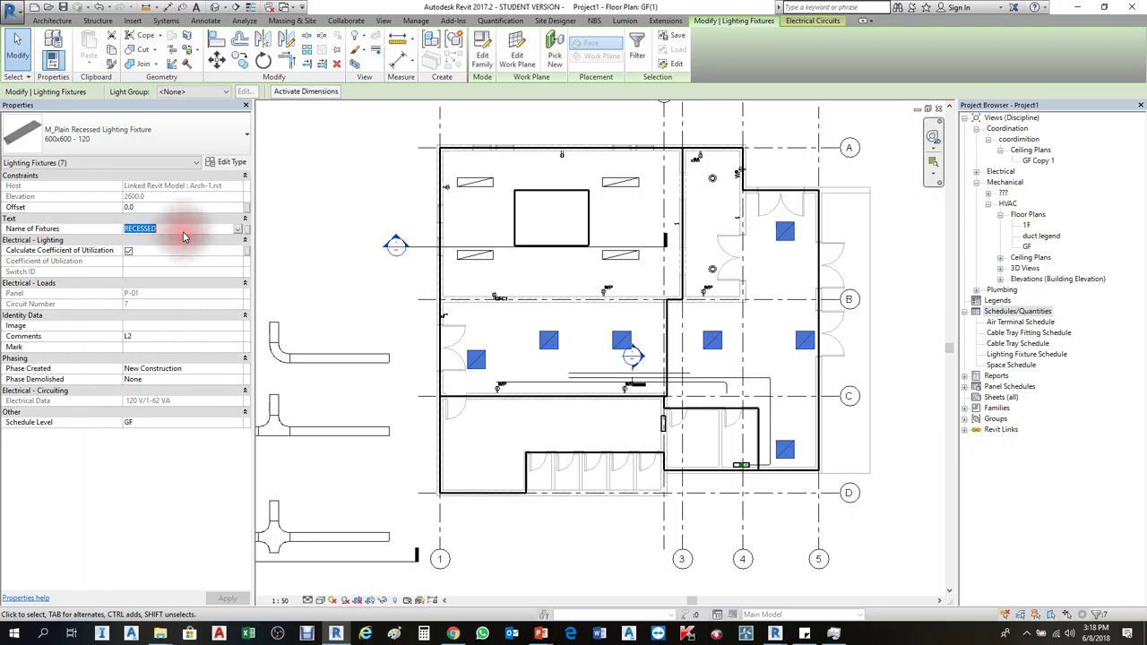
click(369, 240)
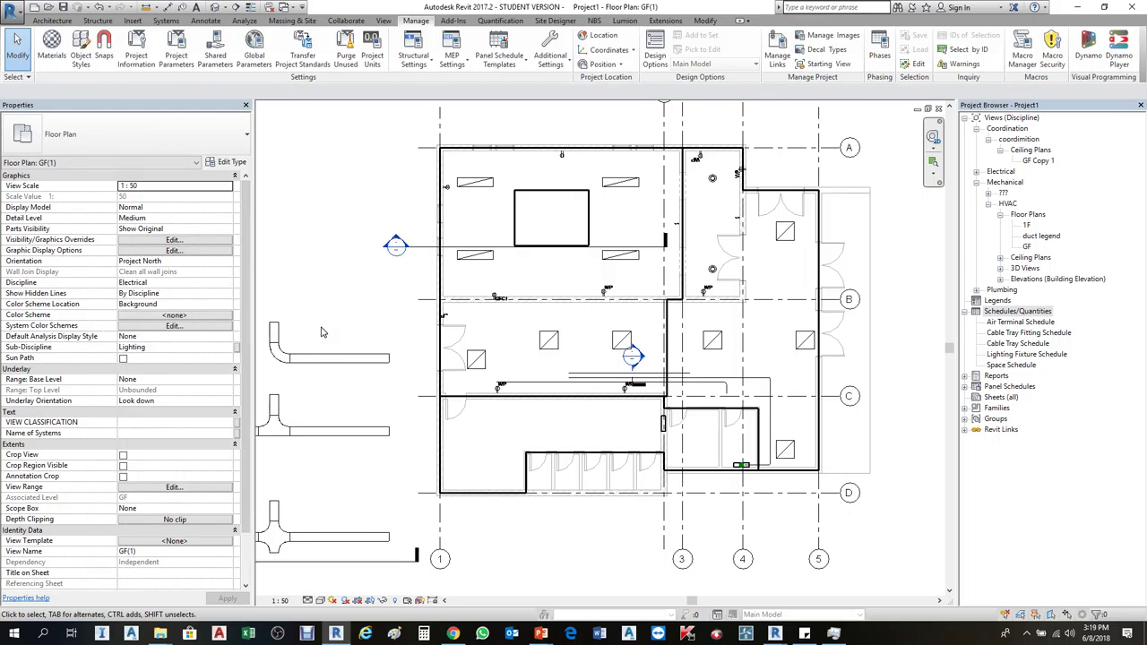
Expand Plumbing > Plumbing in the Project Browser and open the default 3D view, answering the save reminder
click(534, 583)
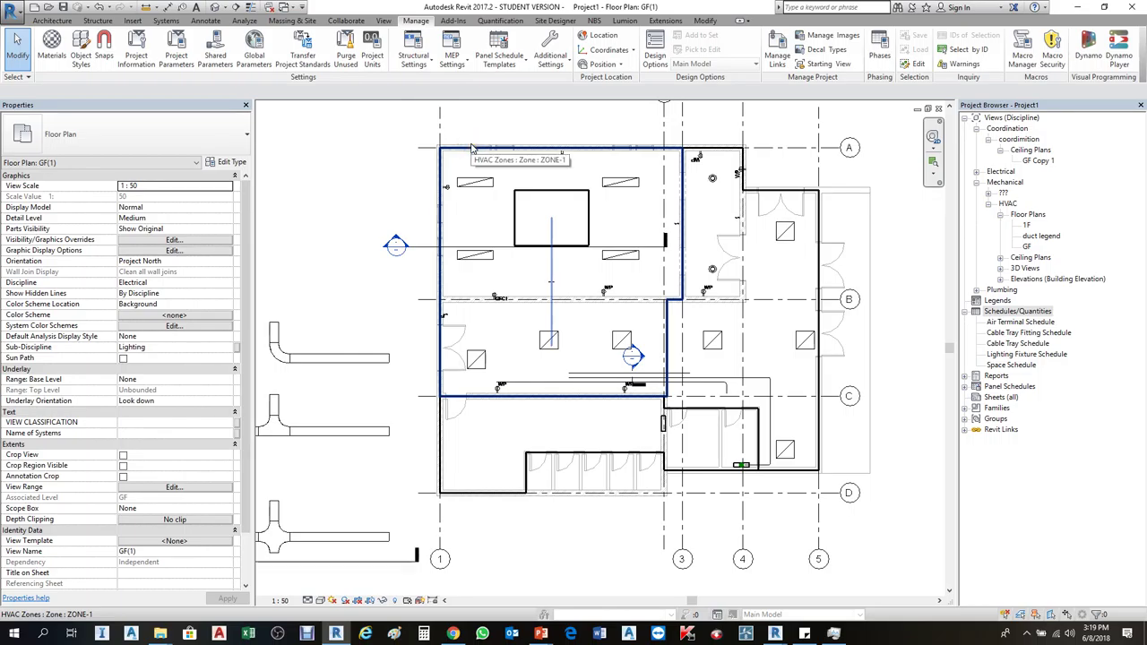
click(407, 130)
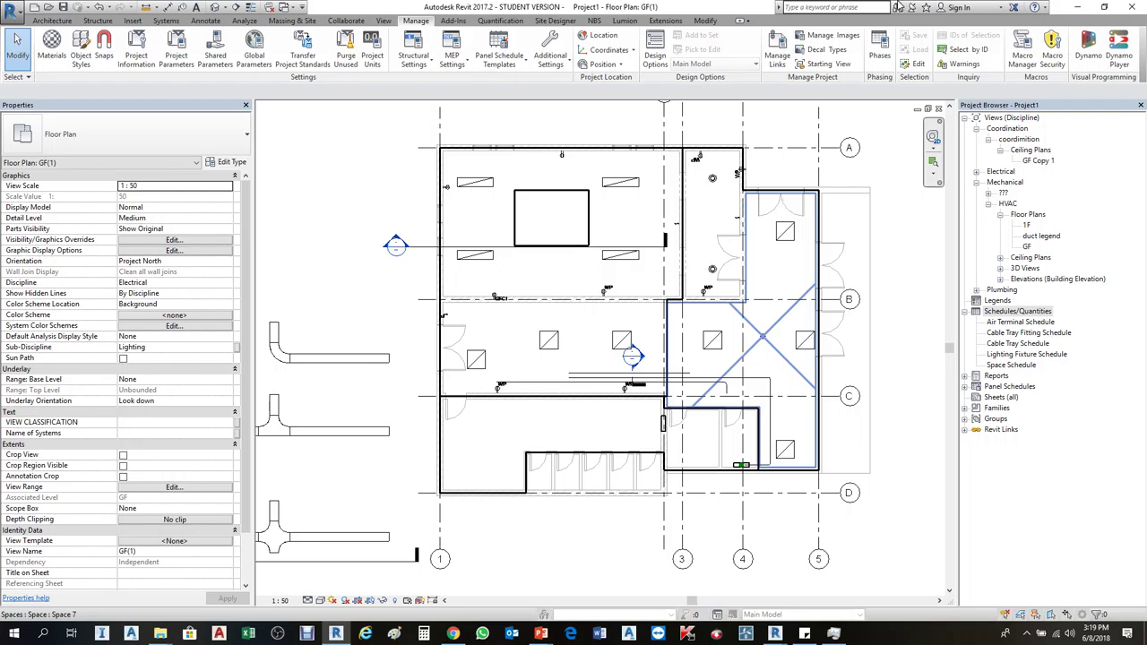
click(976, 290)
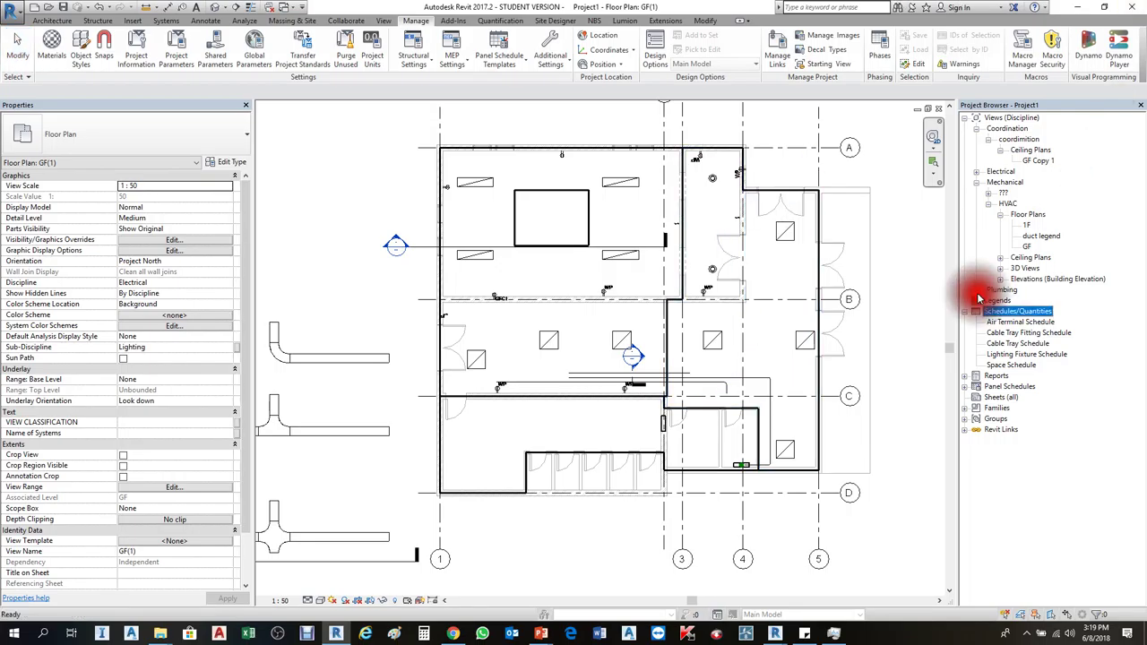
click(989, 301)
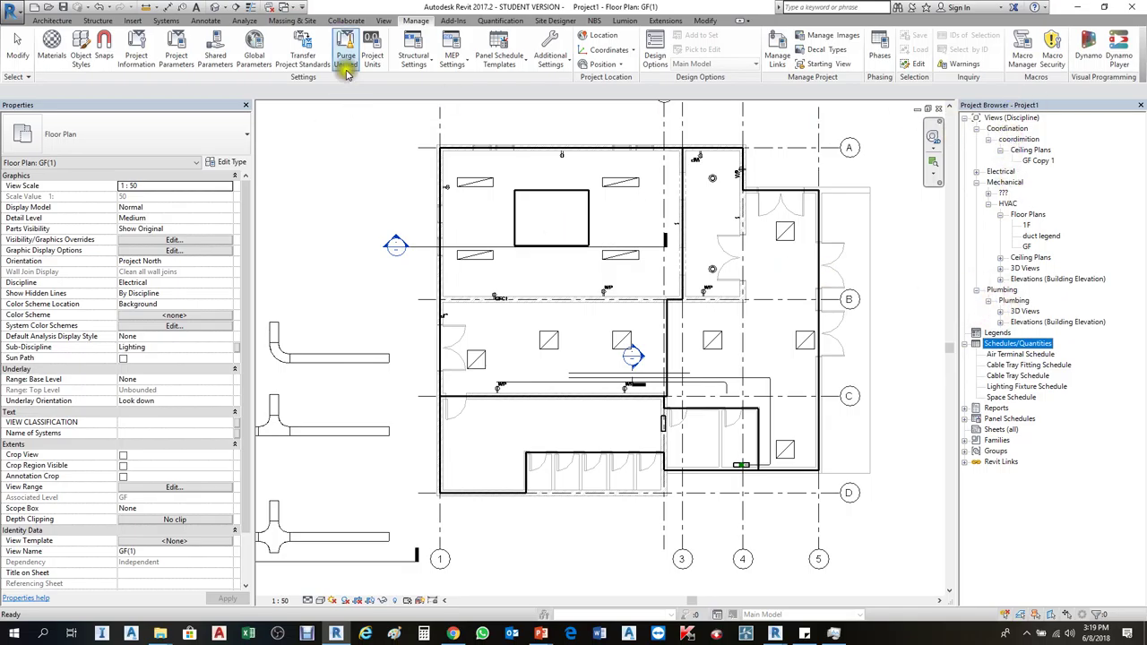
click(218, 7)
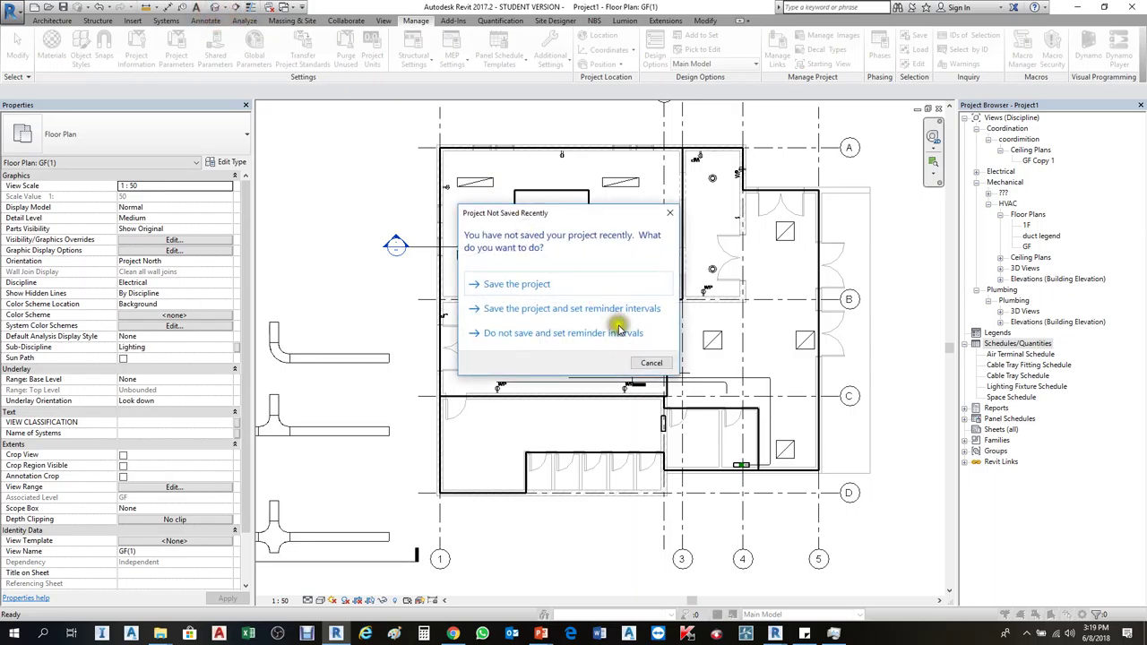
click(645, 358)
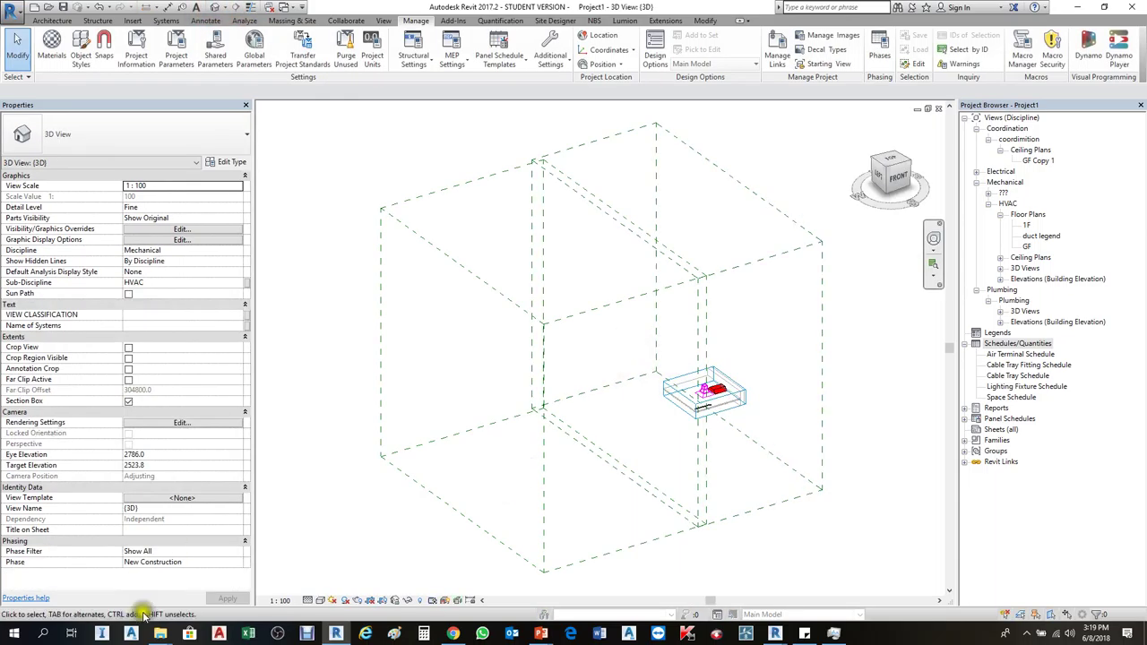
Start a new floor plan and set its type's view template to Plumbing Plan
scroll(751, 384, up, 3)
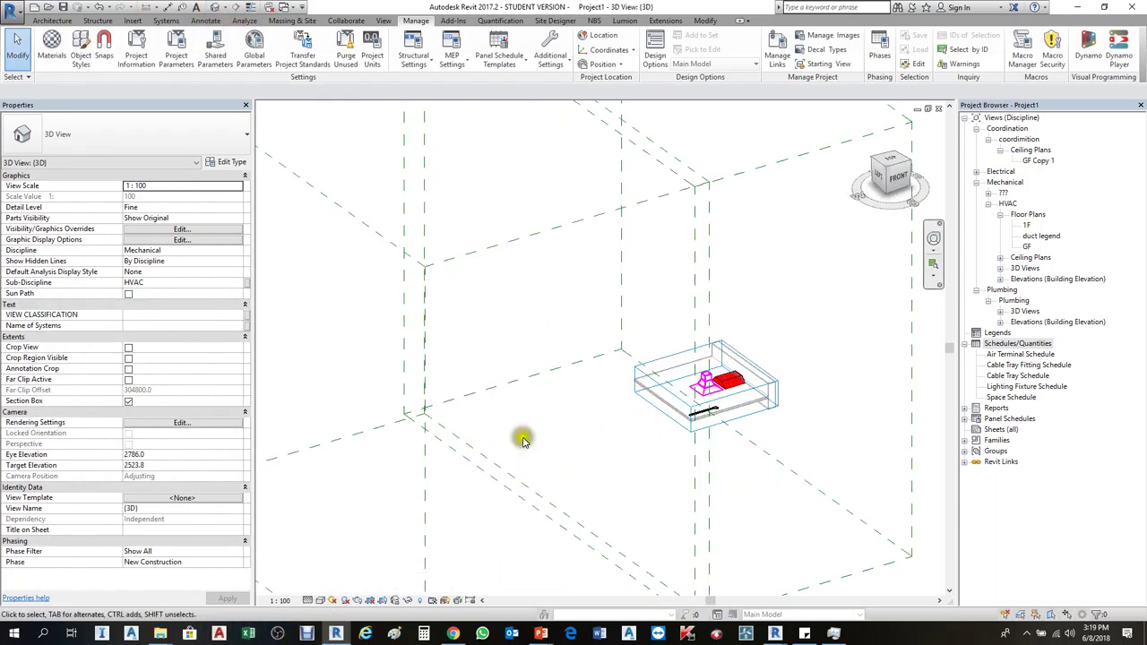
scroll(633, 244, down, 2)
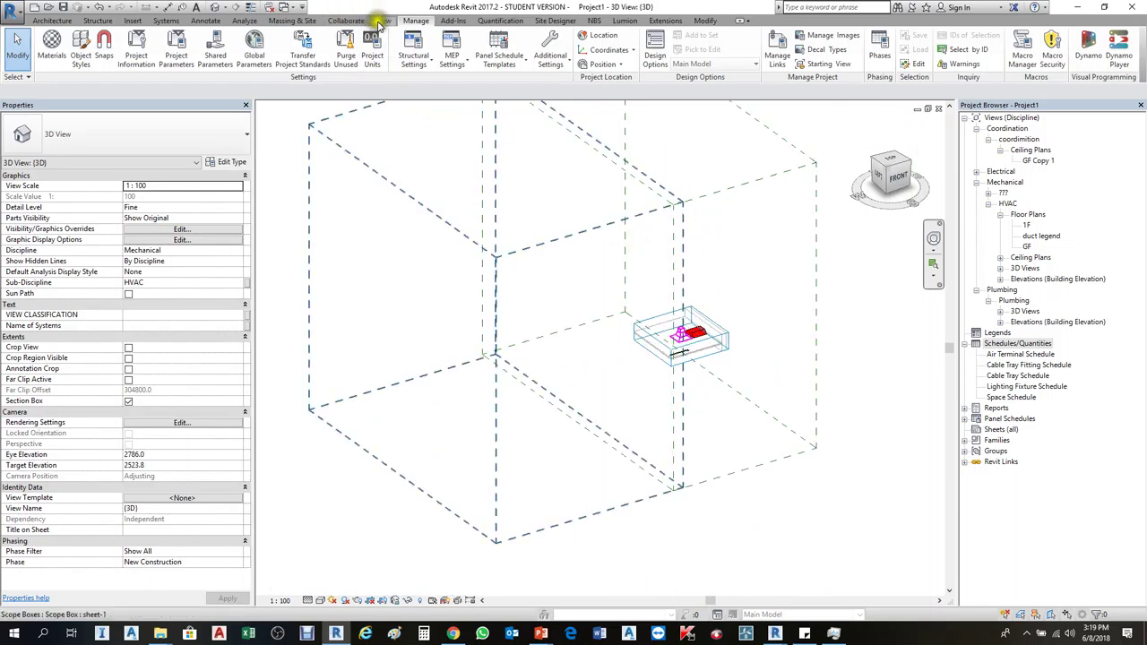
click(382, 20)
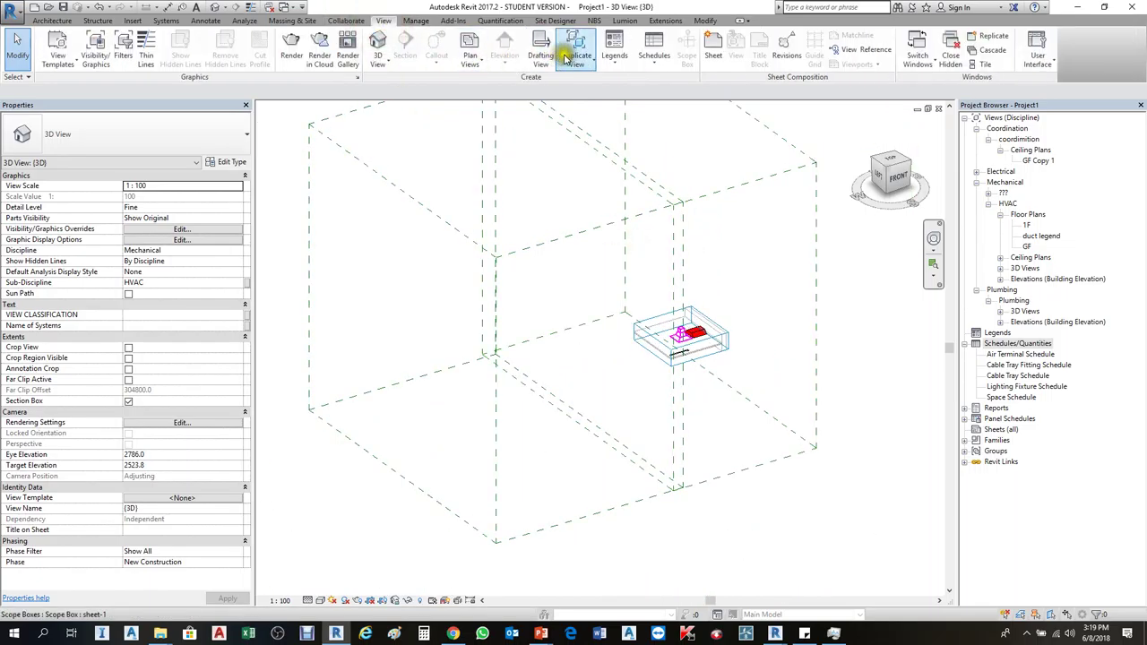
click(470, 59)
click(502, 95)
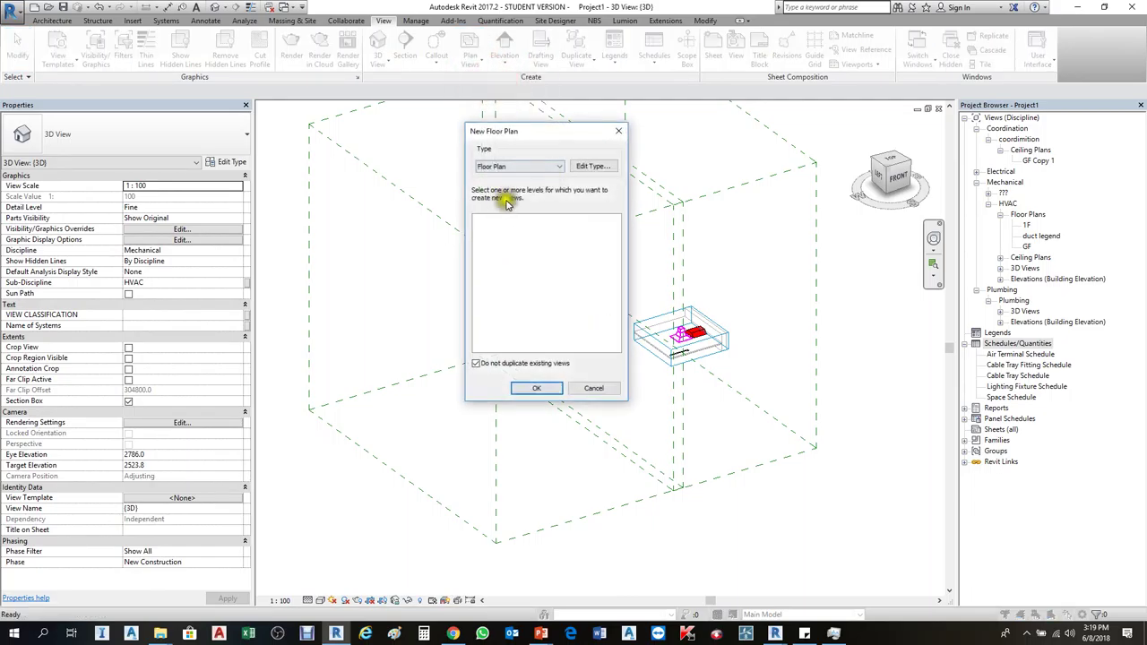
click(584, 166)
click(751, 267)
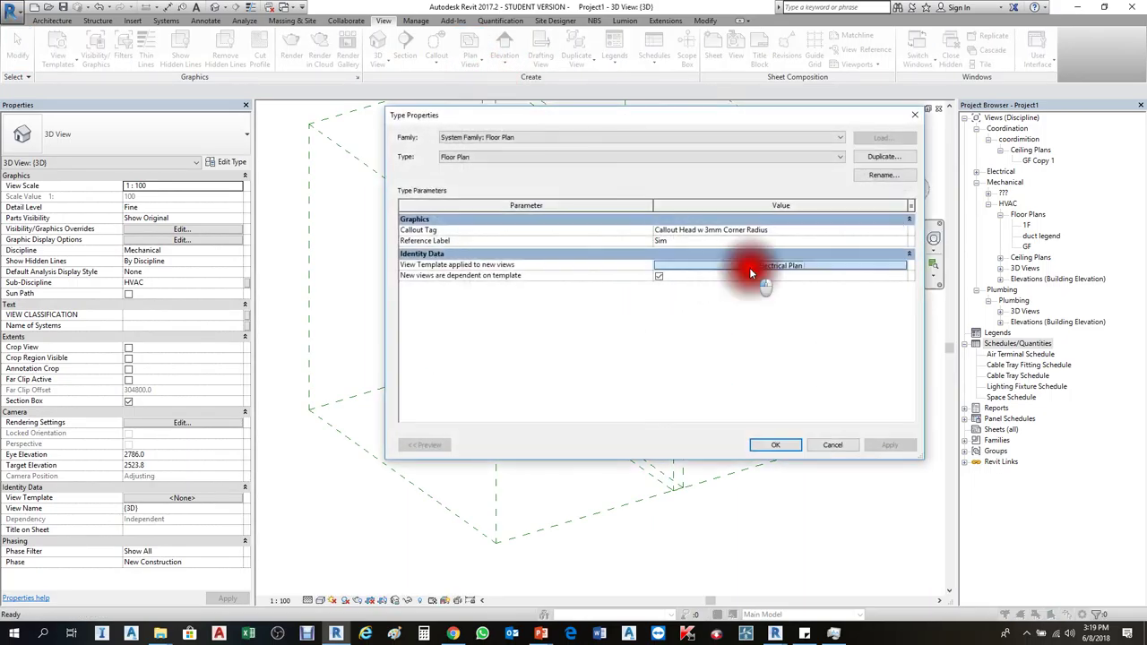
click(568, 266)
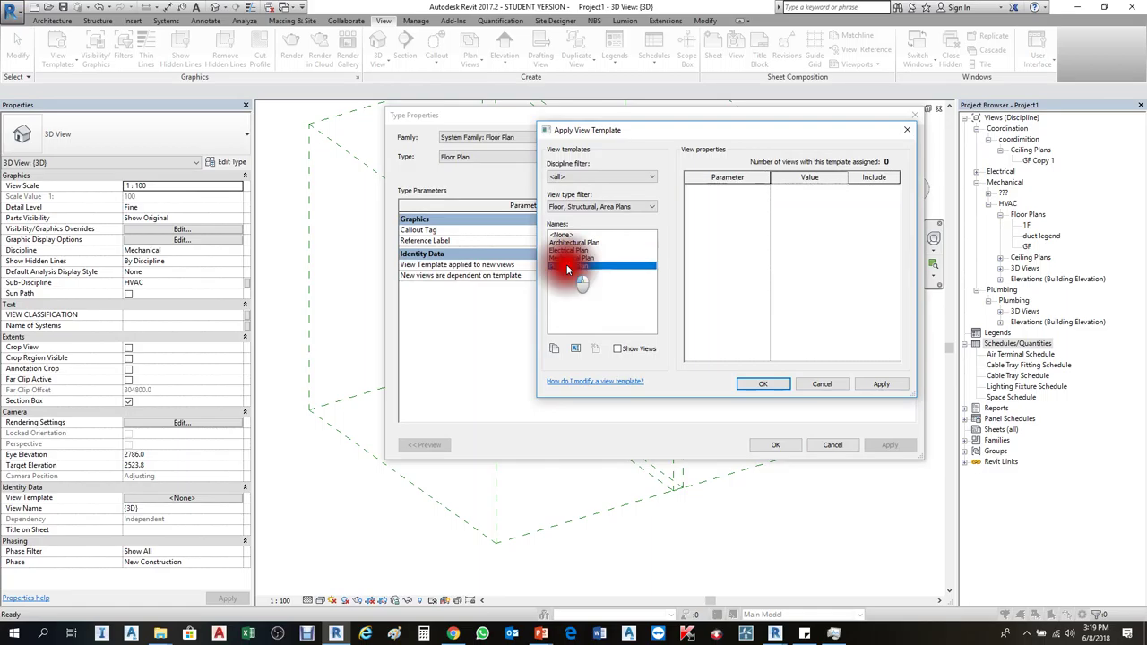
click(762, 385)
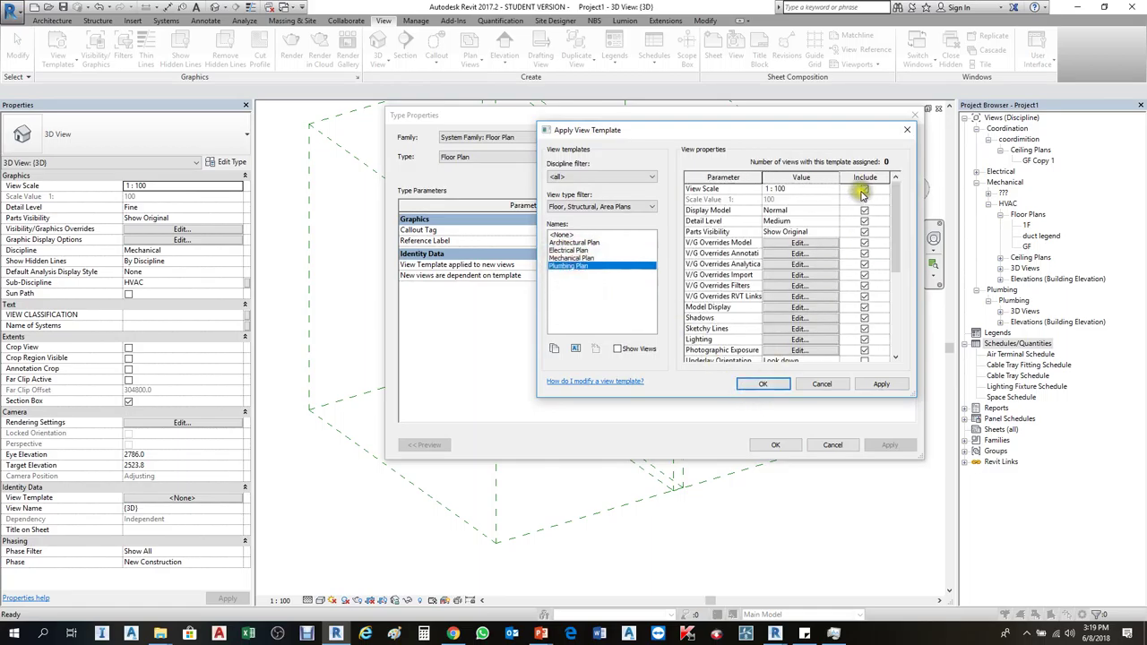
click(771, 391)
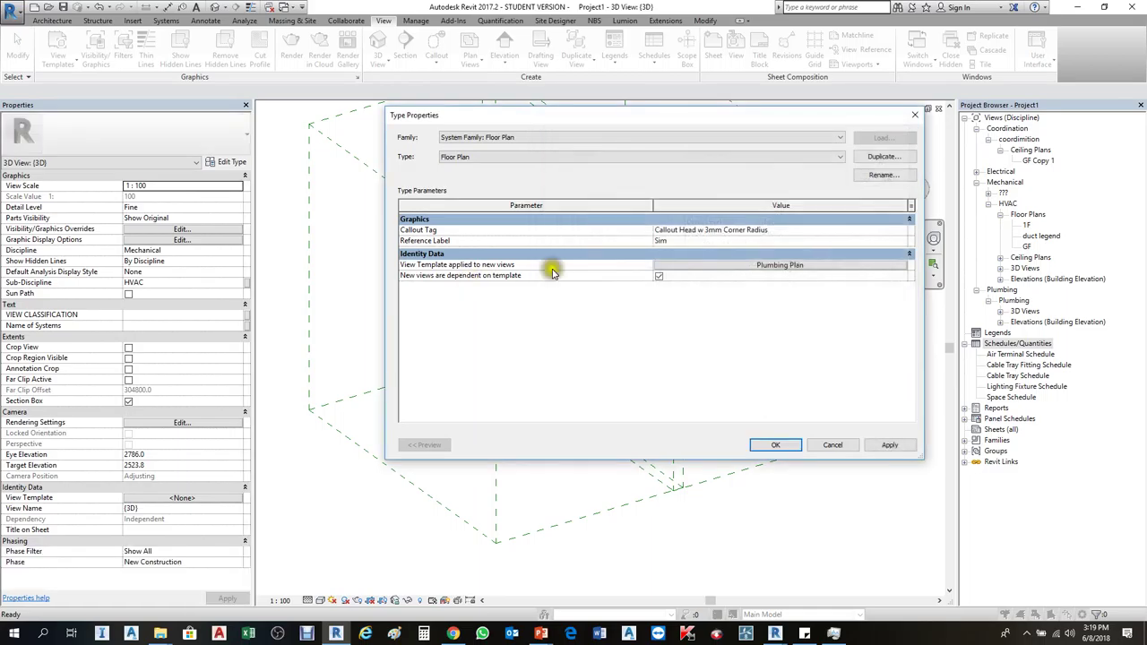
click(774, 448)
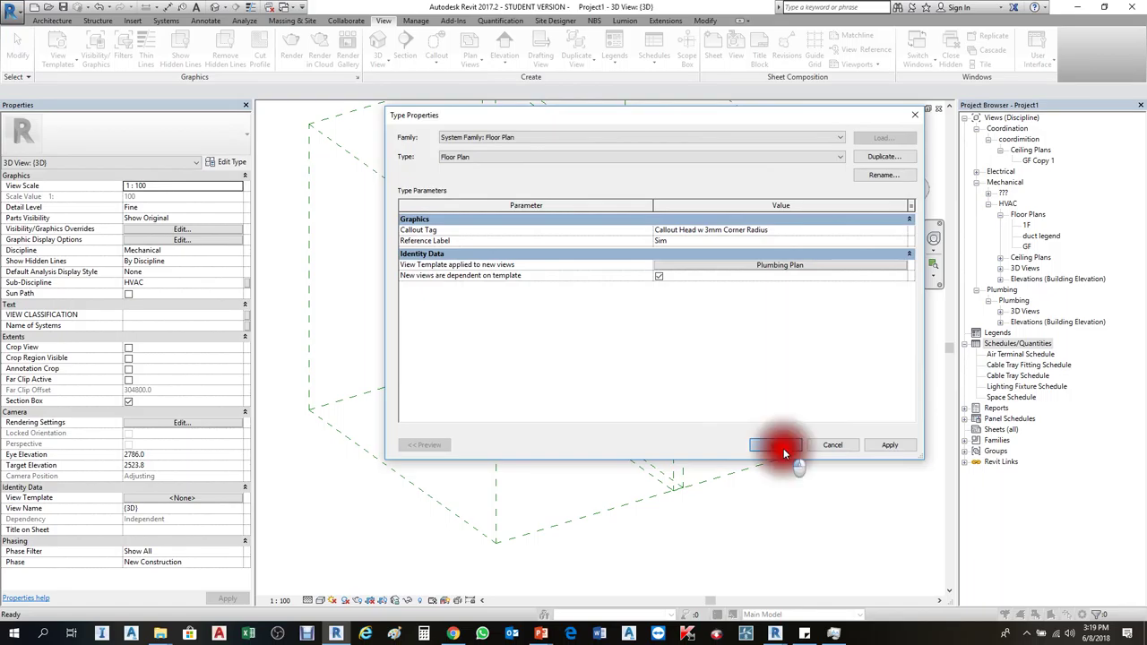
Create floor plans for levels 1F and GF, allowing duplicates of existing views
click(475, 363)
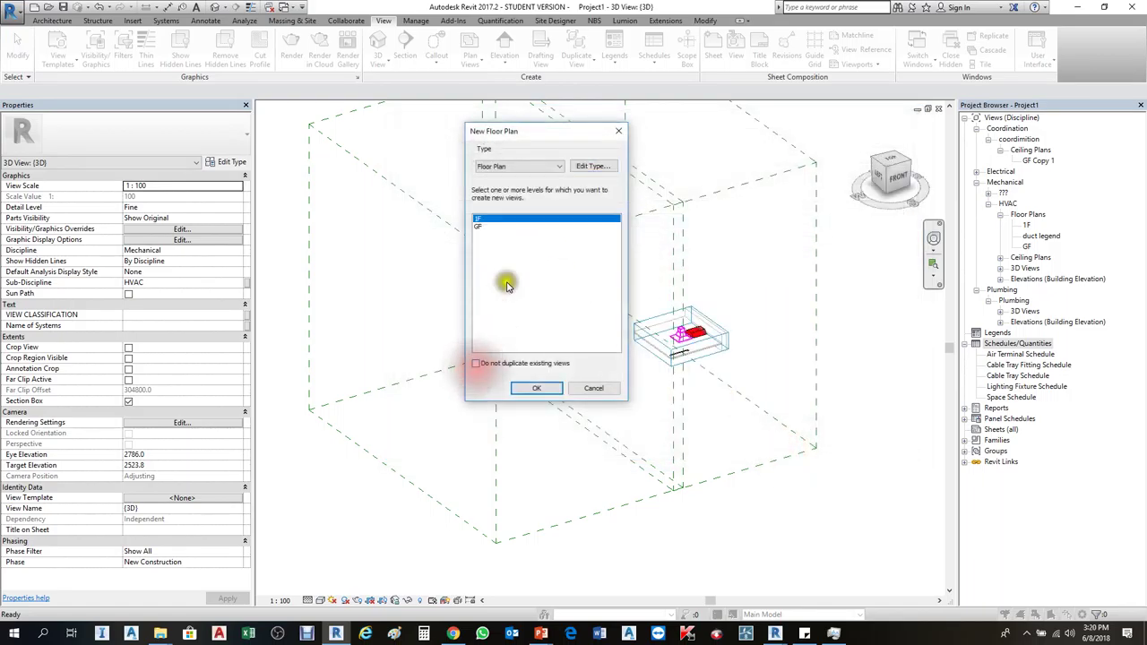
shift+click(482, 225)
click(536, 385)
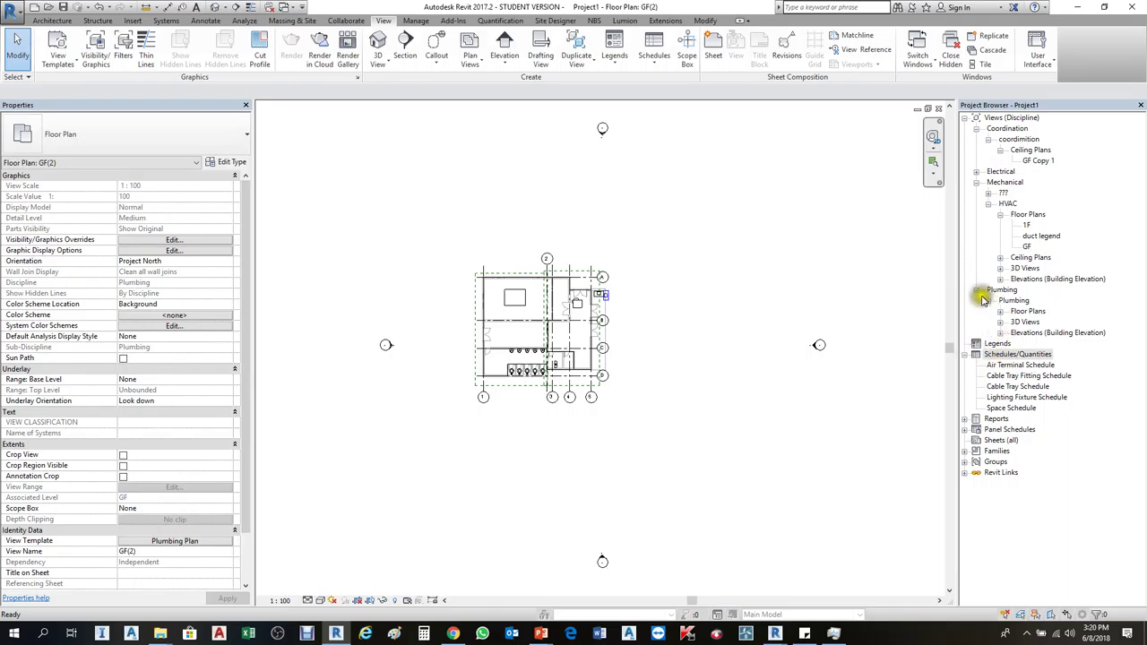
Expand Plumbing Floor Plans to show 1F(1) and GF(2), zooming into the restroom area
click(1000, 311)
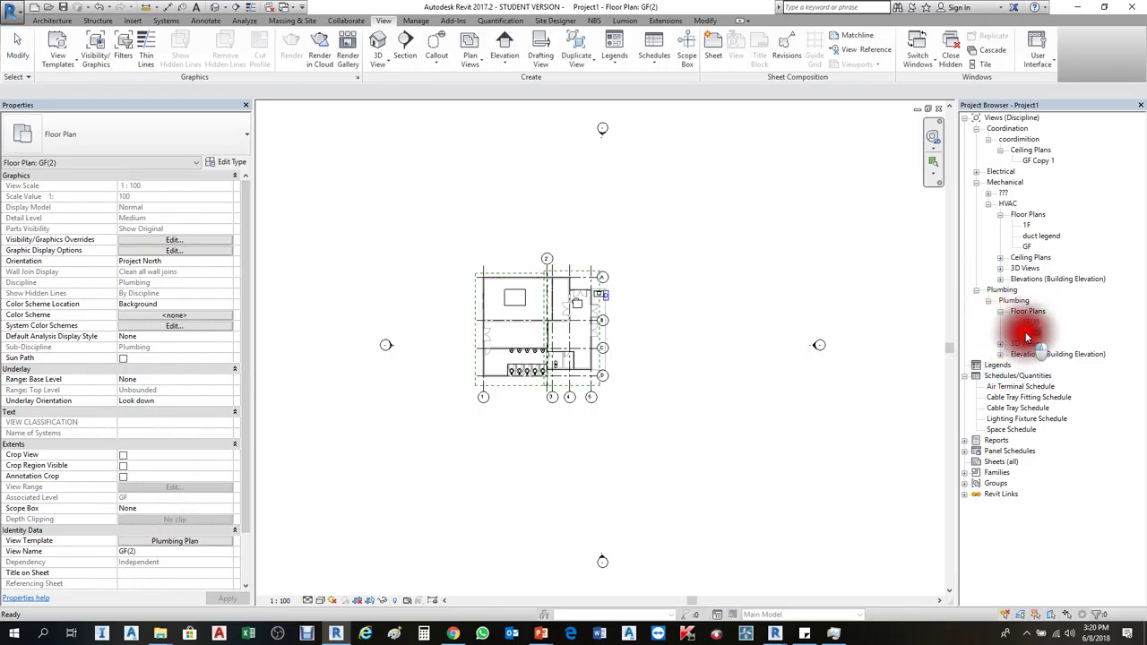
scroll(439, 377, up, 1)
scroll(502, 372, up, 2)
scroll(487, 358, up, 2)
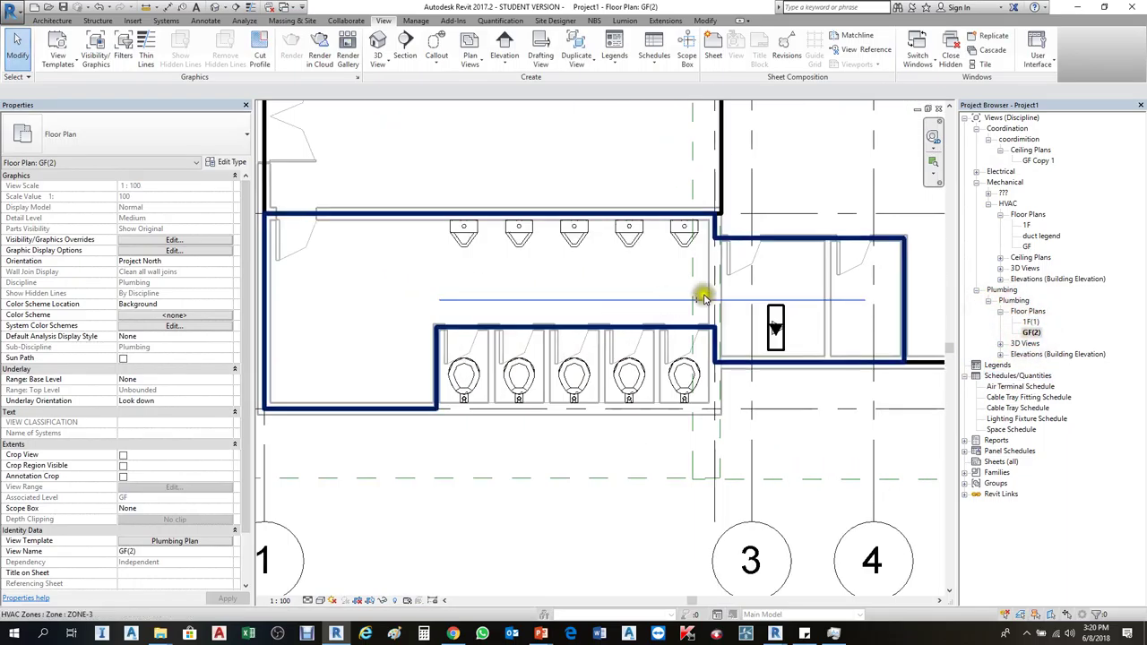
scroll(683, 376, up, 1)
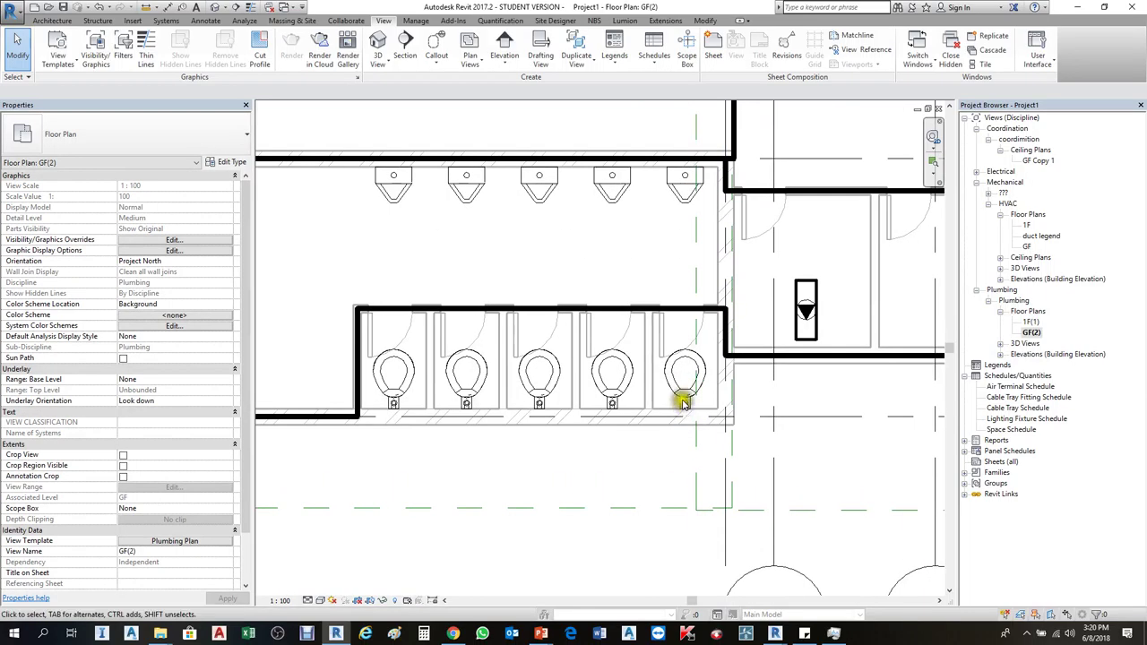
scroll(683, 395, down, 2)
scroll(646, 394, down, 2)
scroll(610, 394, down, 2)
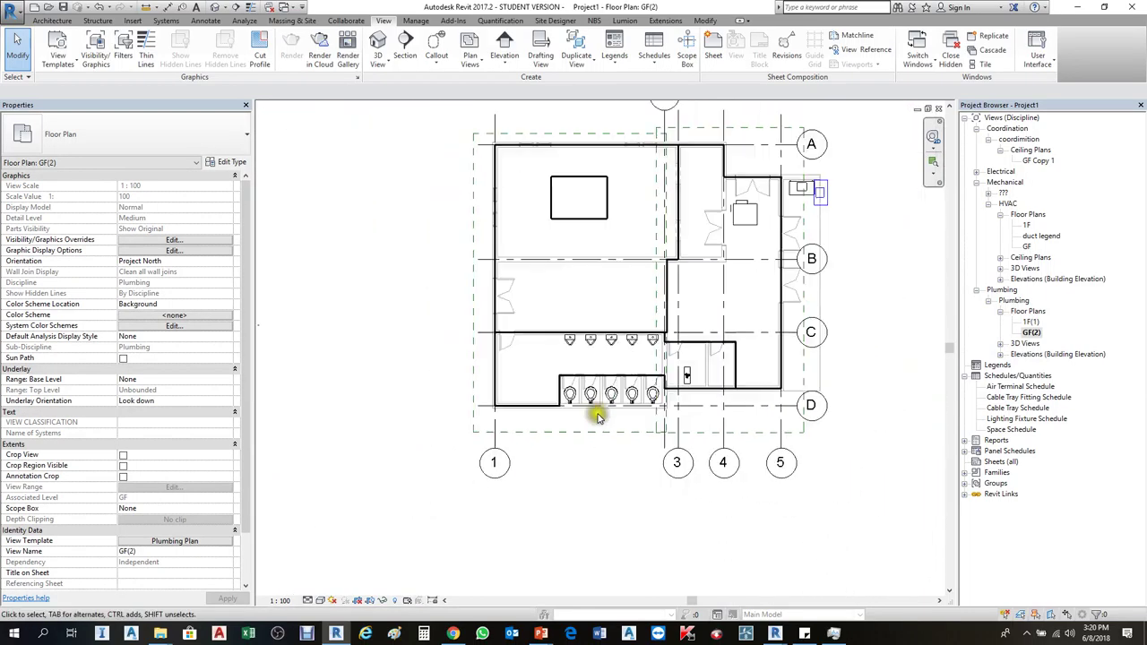
scroll(653, 387, up, 3)
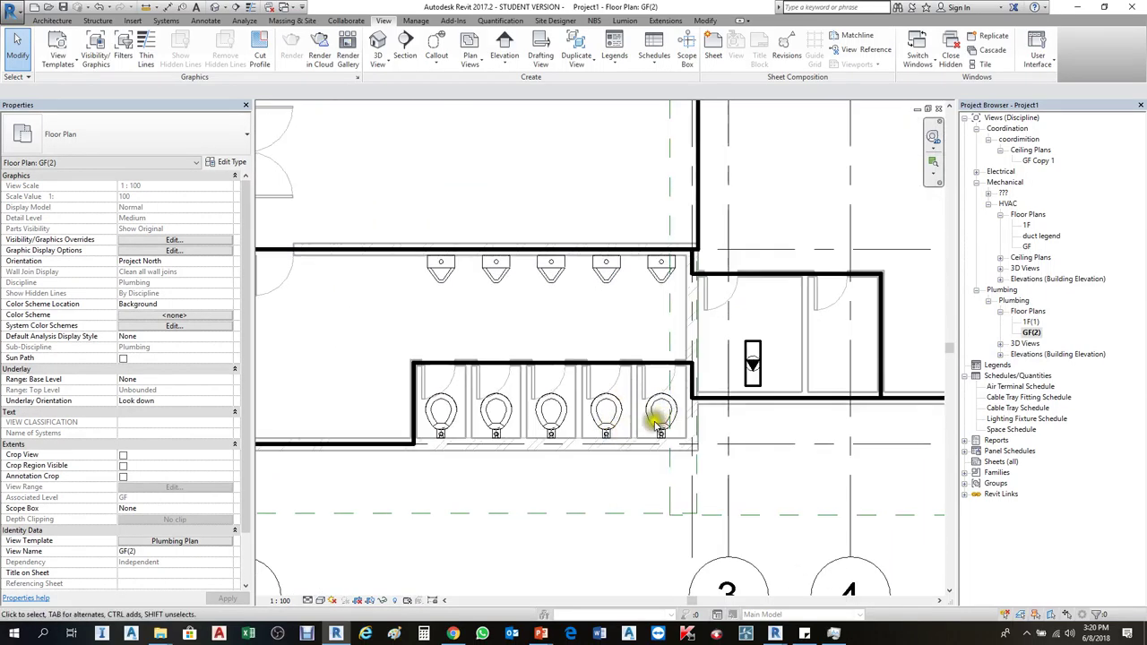
scroll(657, 412, down, 2)
scroll(659, 377, up, 1)
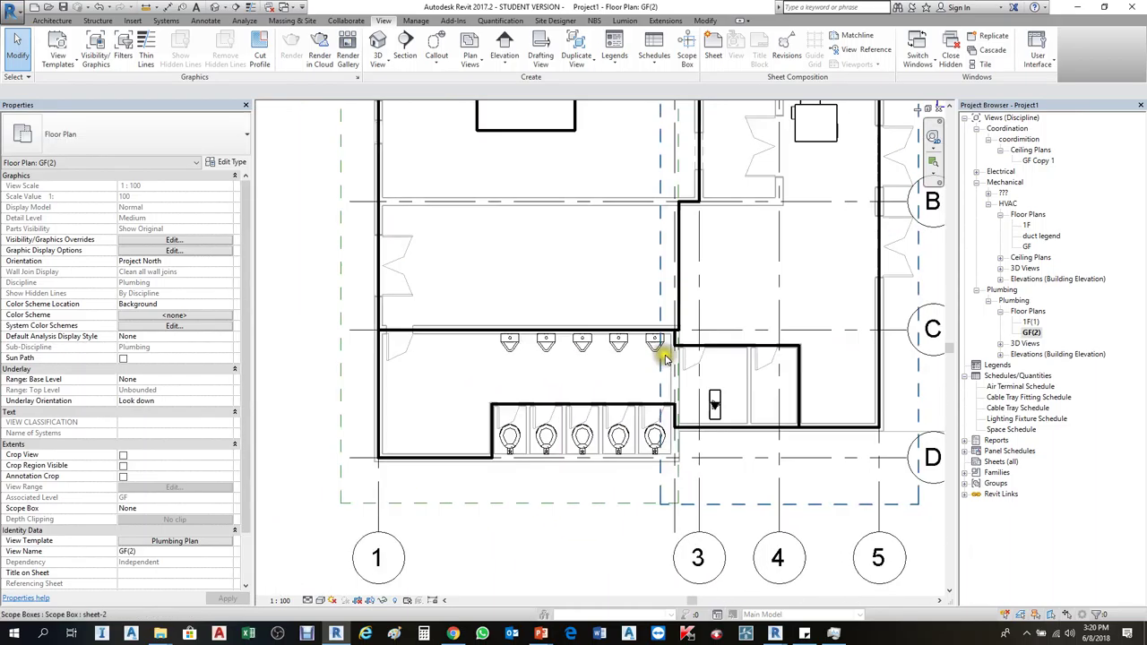
scroll(663, 358, up, 1)
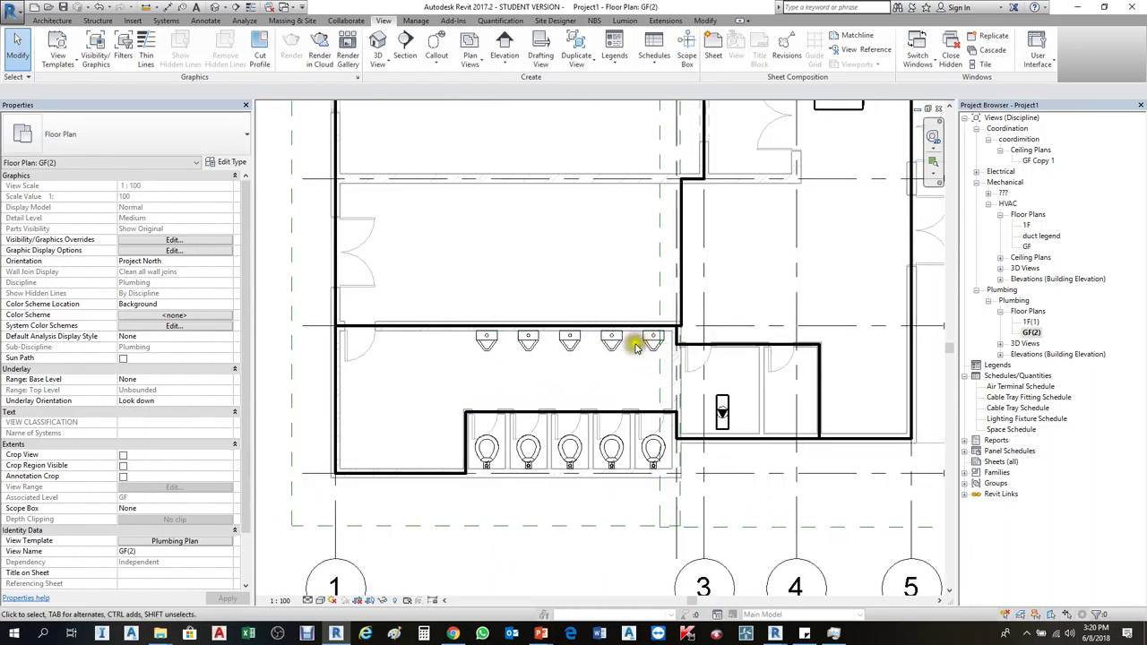
scroll(613, 361, down, 1)
scroll(571, 381, down, 2)
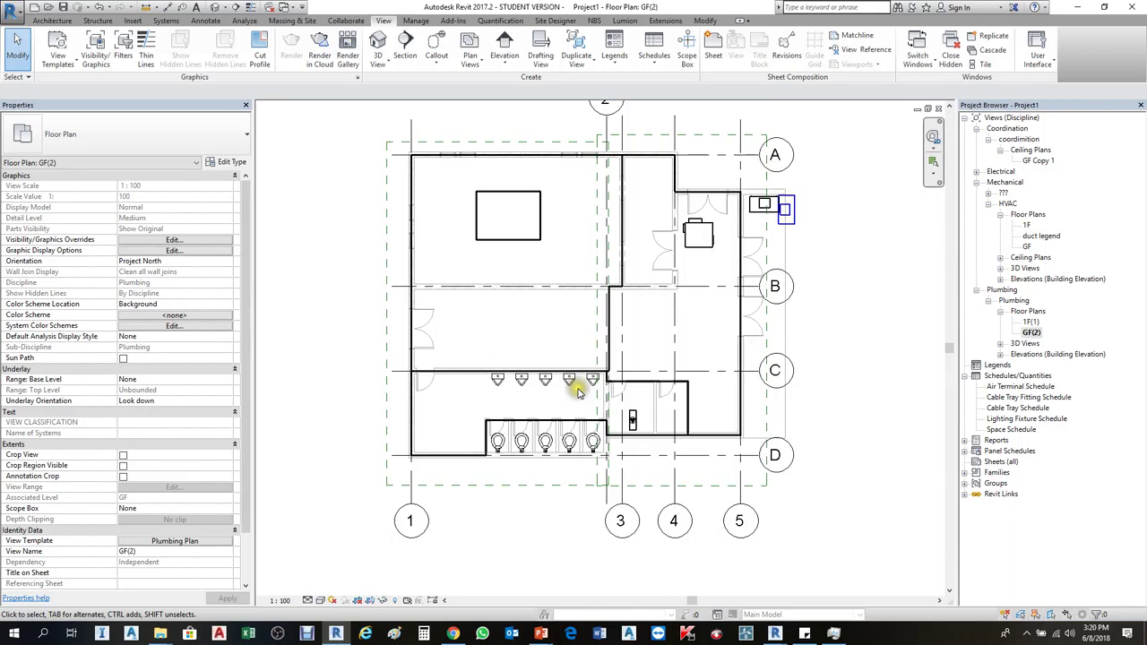
scroll(579, 392, up, 1)
Inspect the restroom urinals and the toilet-area HVAC zone, then clear the selection
click(564, 469)
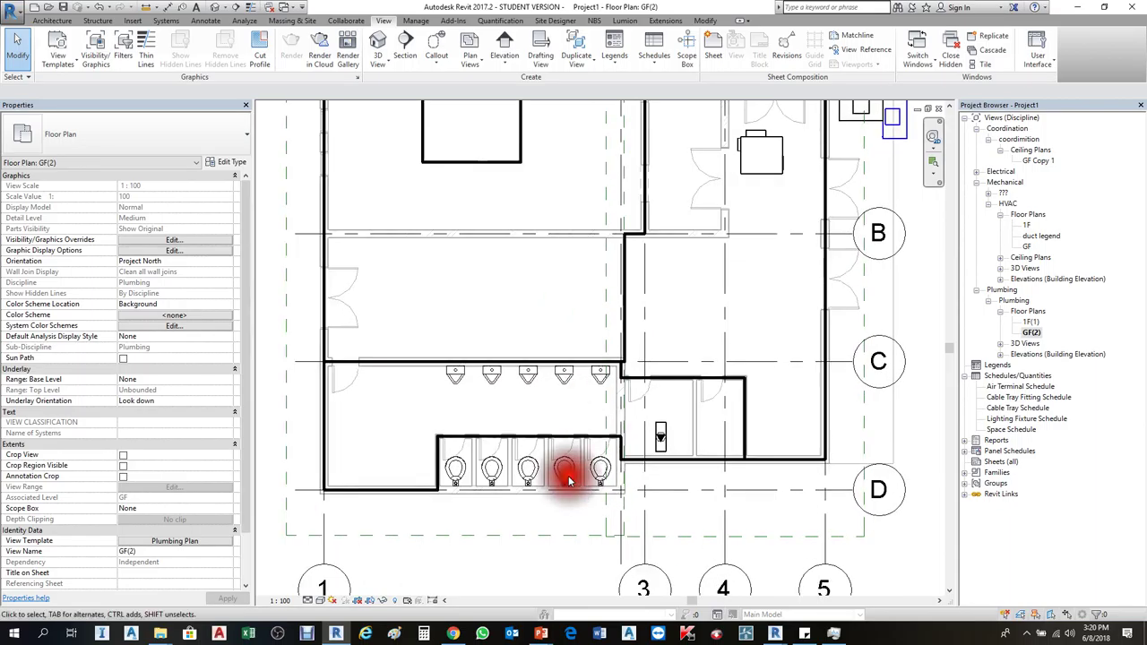
click(533, 473)
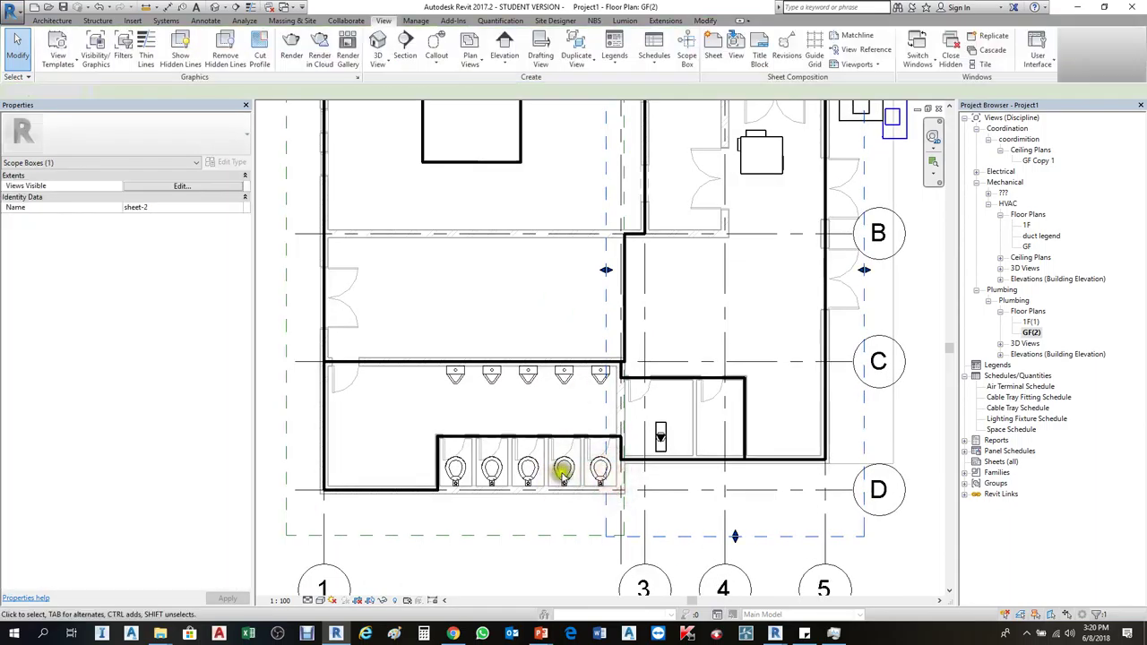
click(456, 468)
key(Escape)
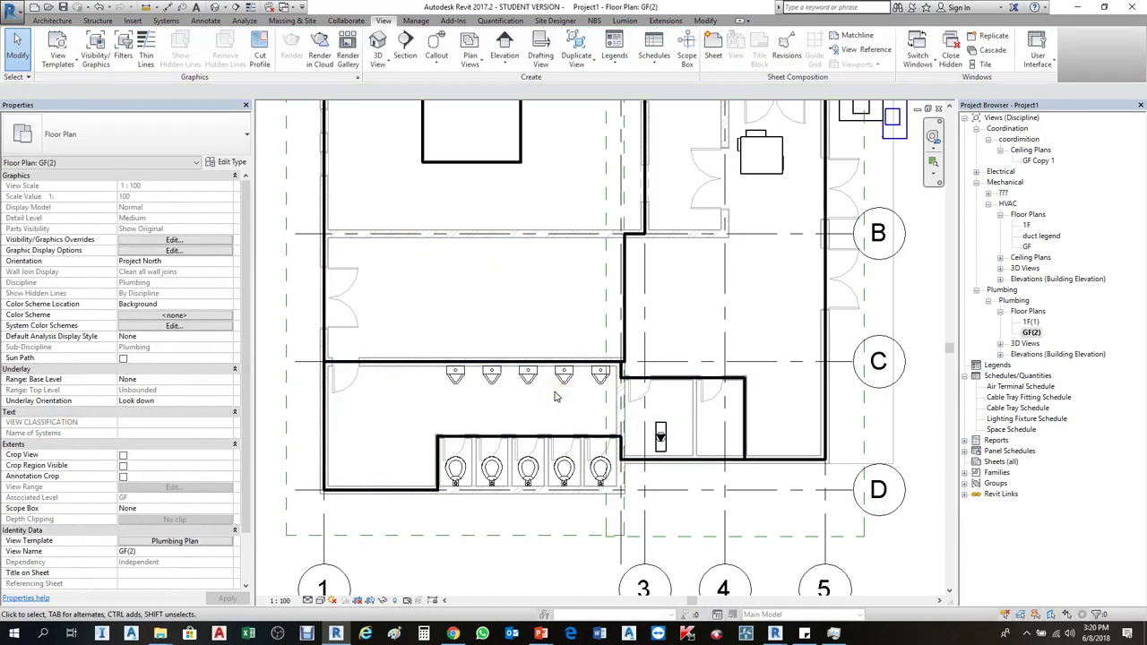
click(306, 634)
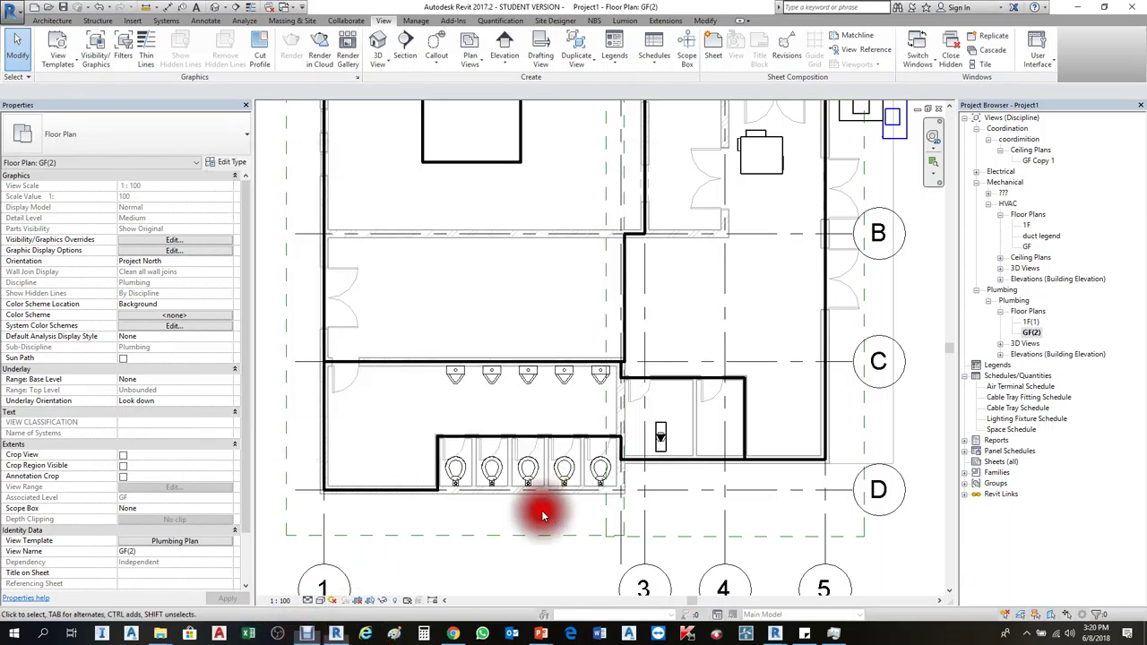
click(542, 511)
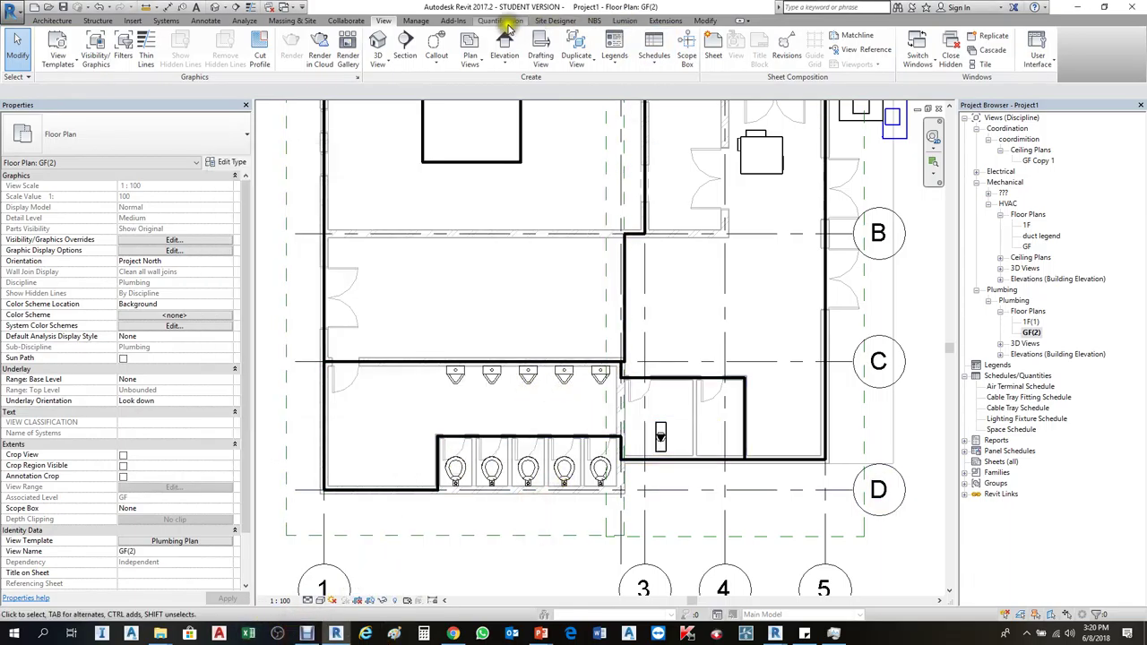
Start Copy/Monitor on the linked architectural model with Copy set to multiple selection
click(346, 19)
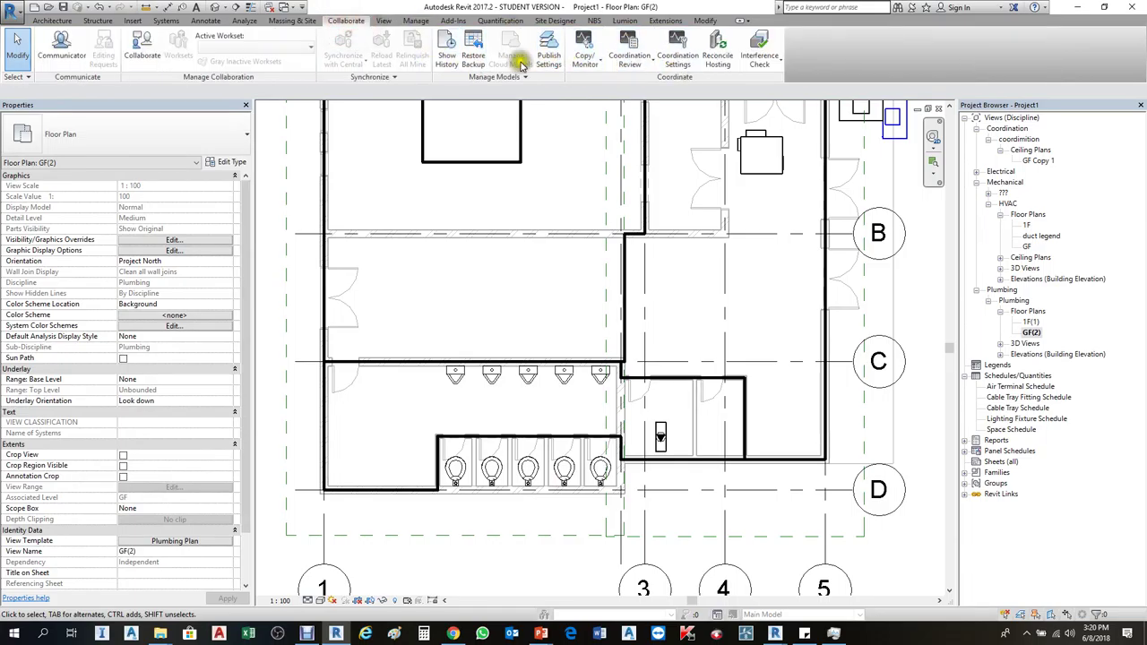
click(587, 49)
click(596, 104)
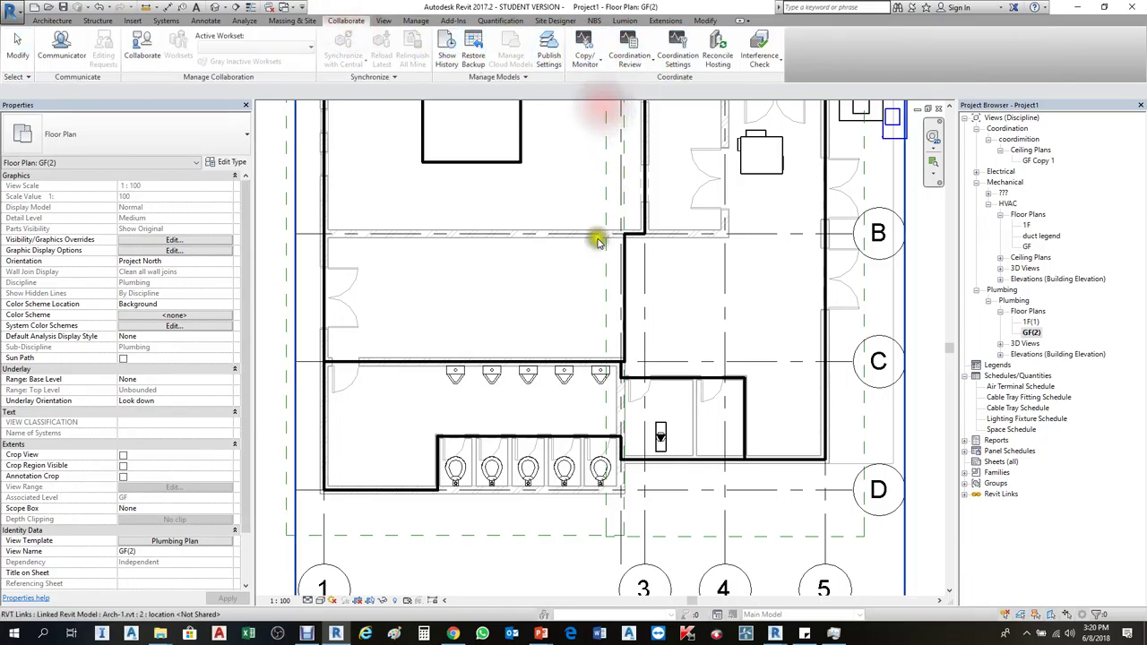
scroll(524, 305, down, 3)
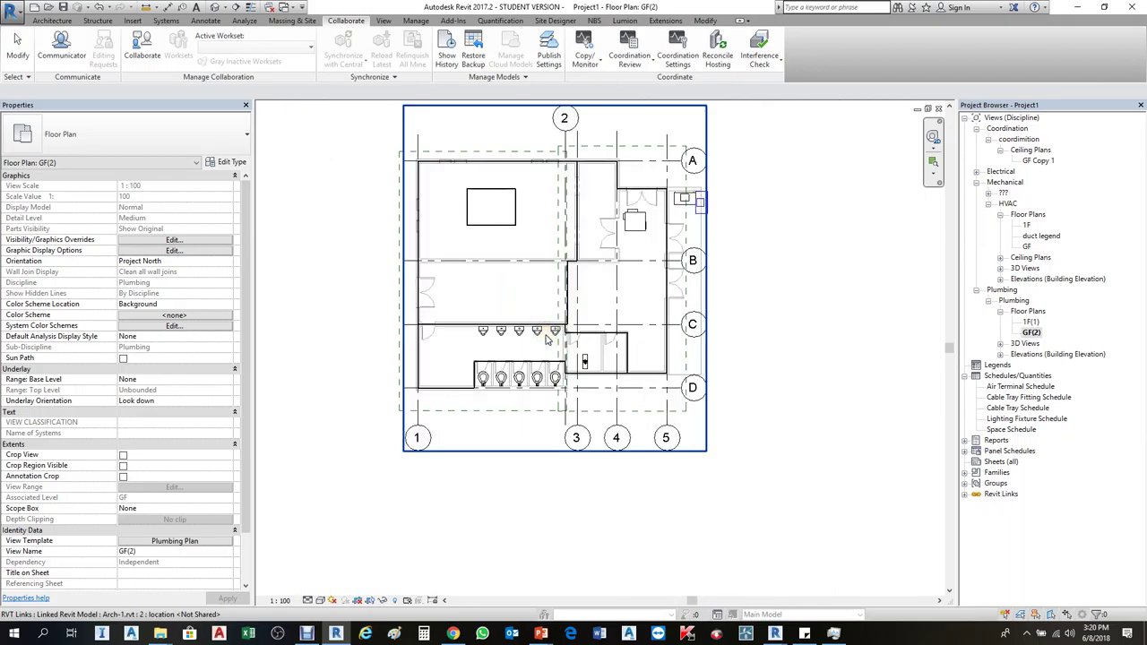
click(546, 337)
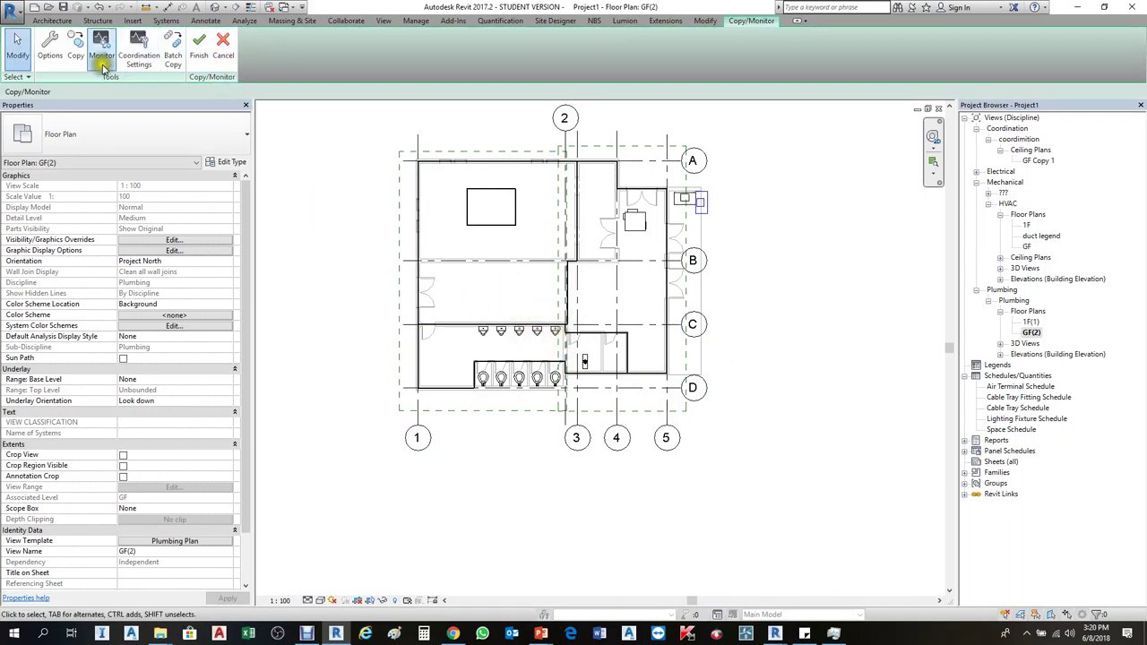
click(78, 49)
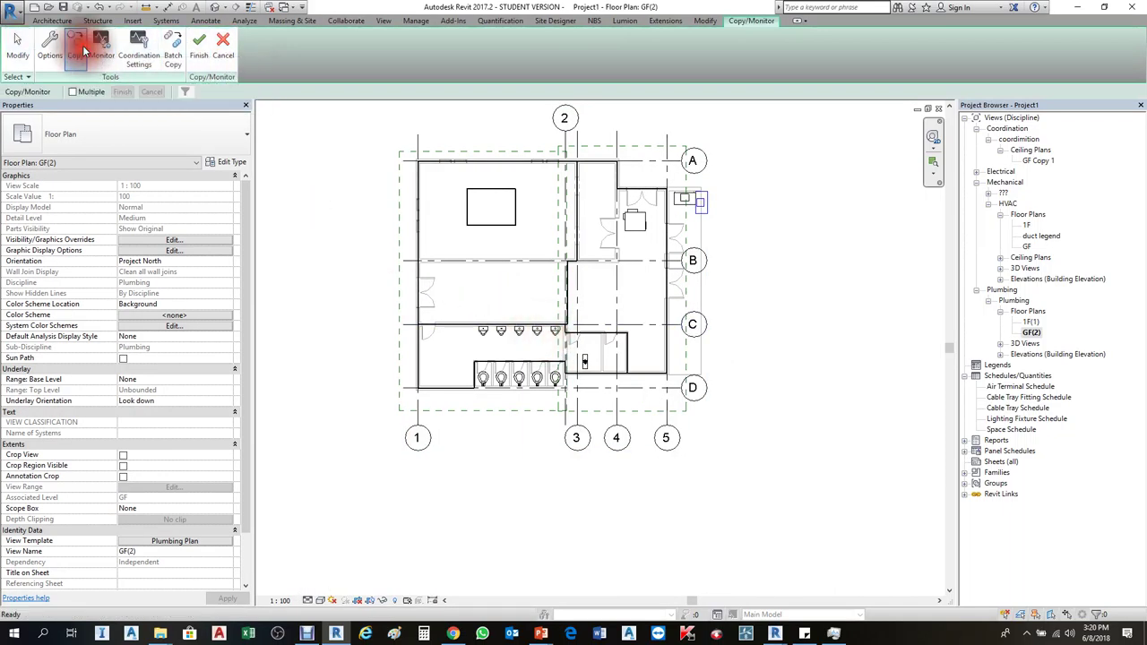
click(72, 92)
Copy the five wall-mounted water closets from the link and dismiss the type rename warning
scroll(555, 372, up, 5)
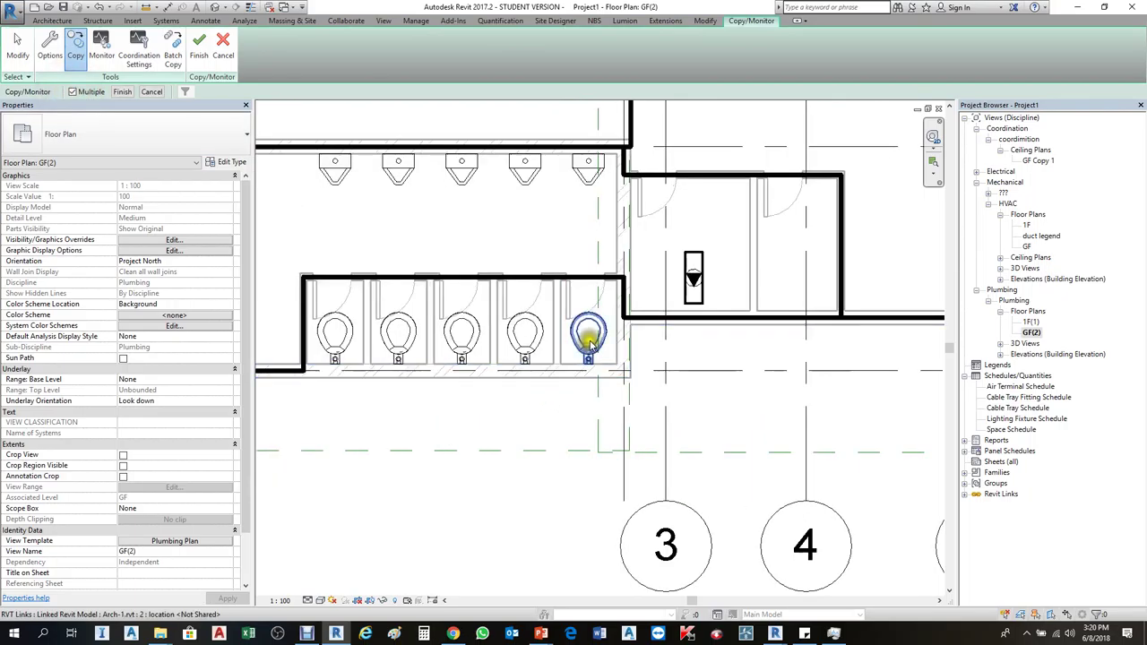
click(588, 348)
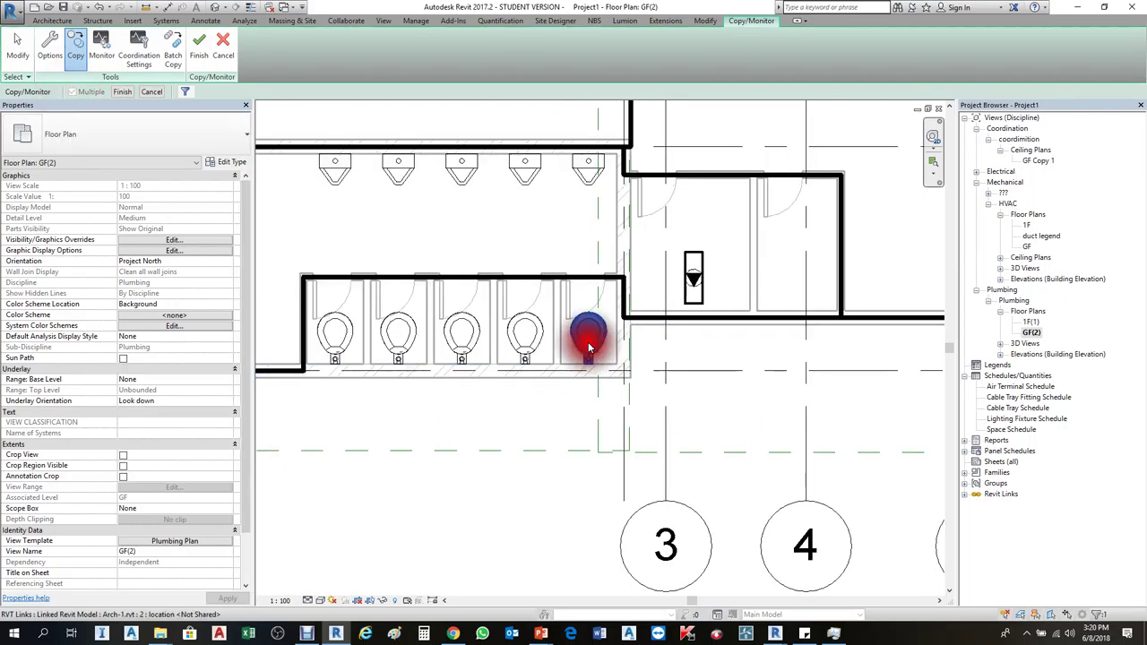
click(525, 355)
click(461, 350)
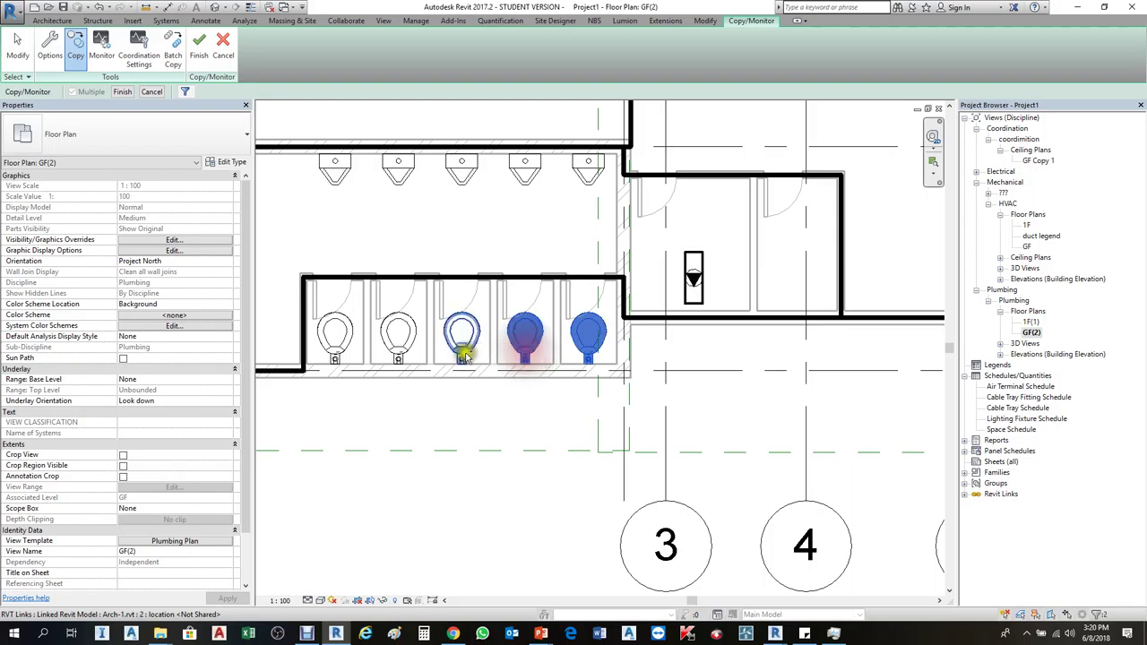
click(394, 349)
click(321, 345)
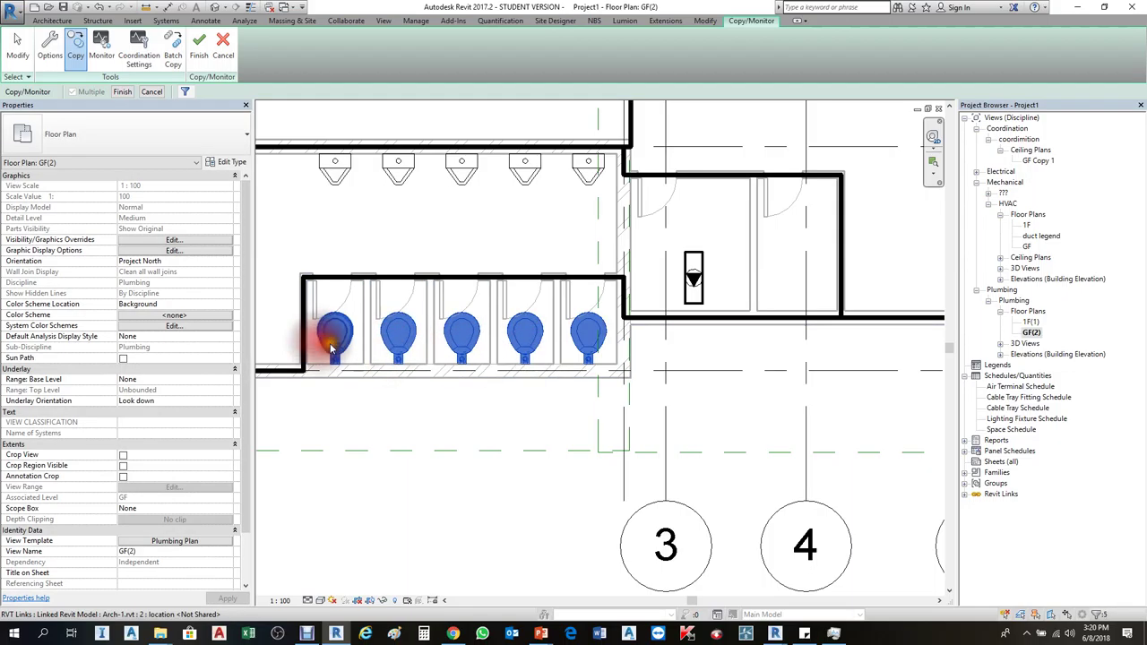
click(520, 295)
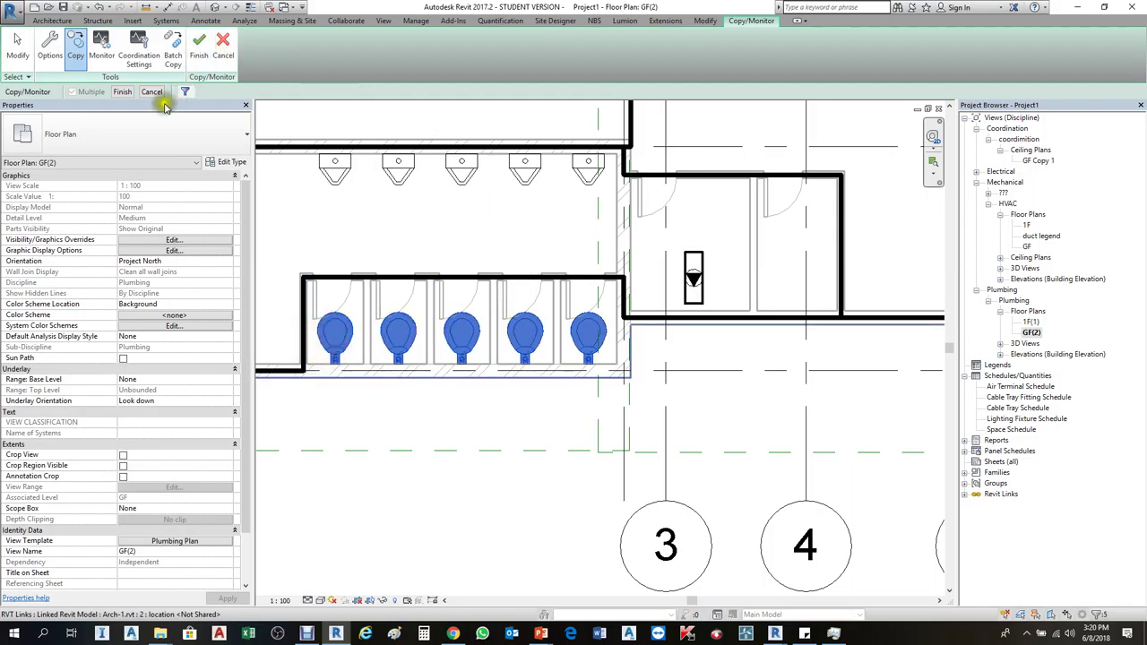
click(123, 91)
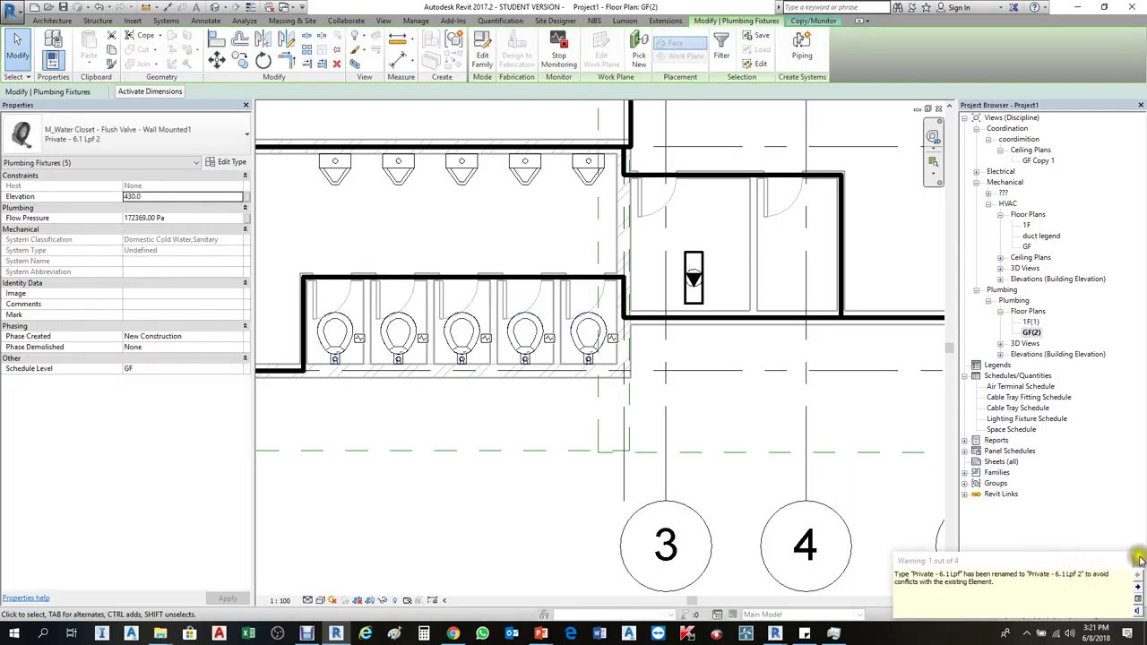
click(1138, 565)
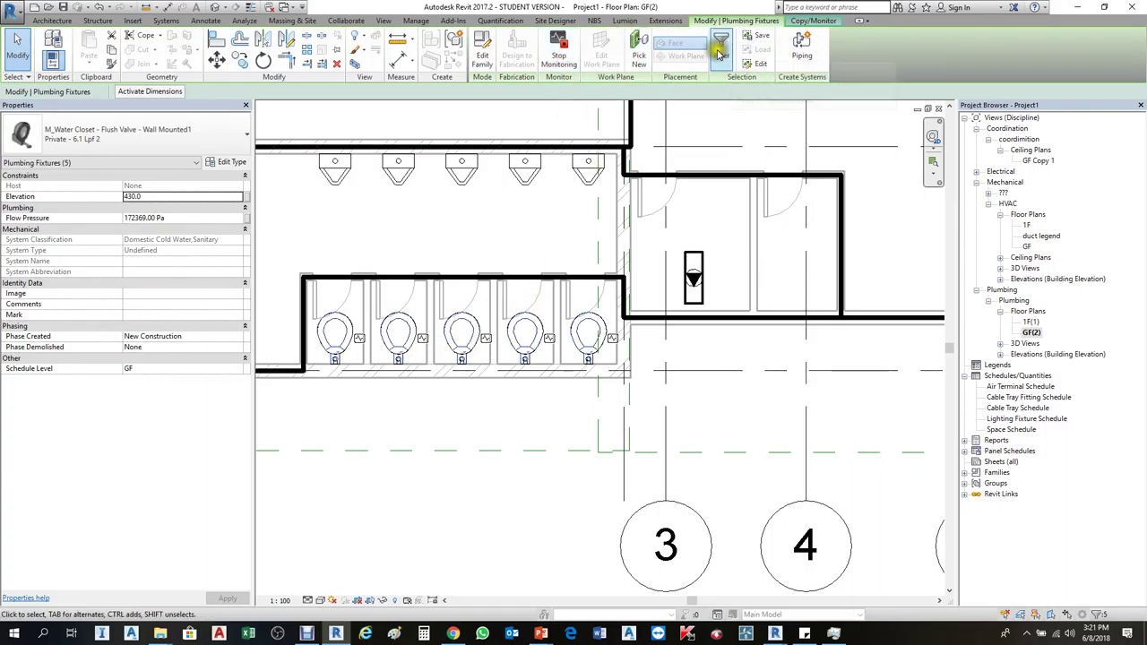
click(838, 21)
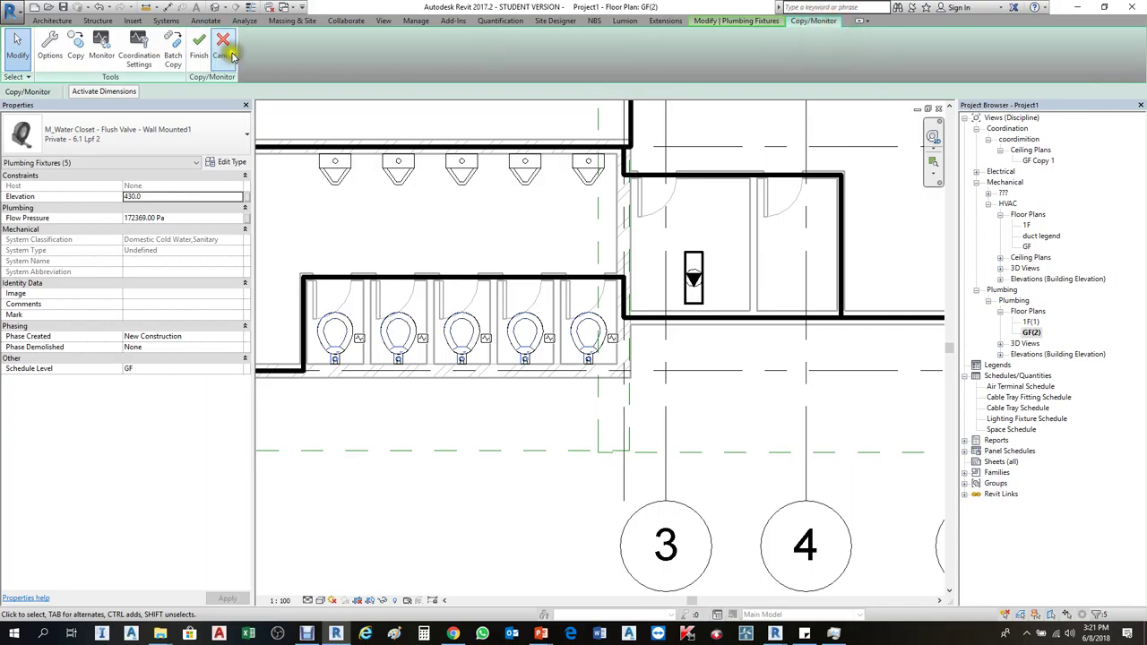
End the previous copy/monitor session
click(198, 49)
scroll(525, 492, down, 3)
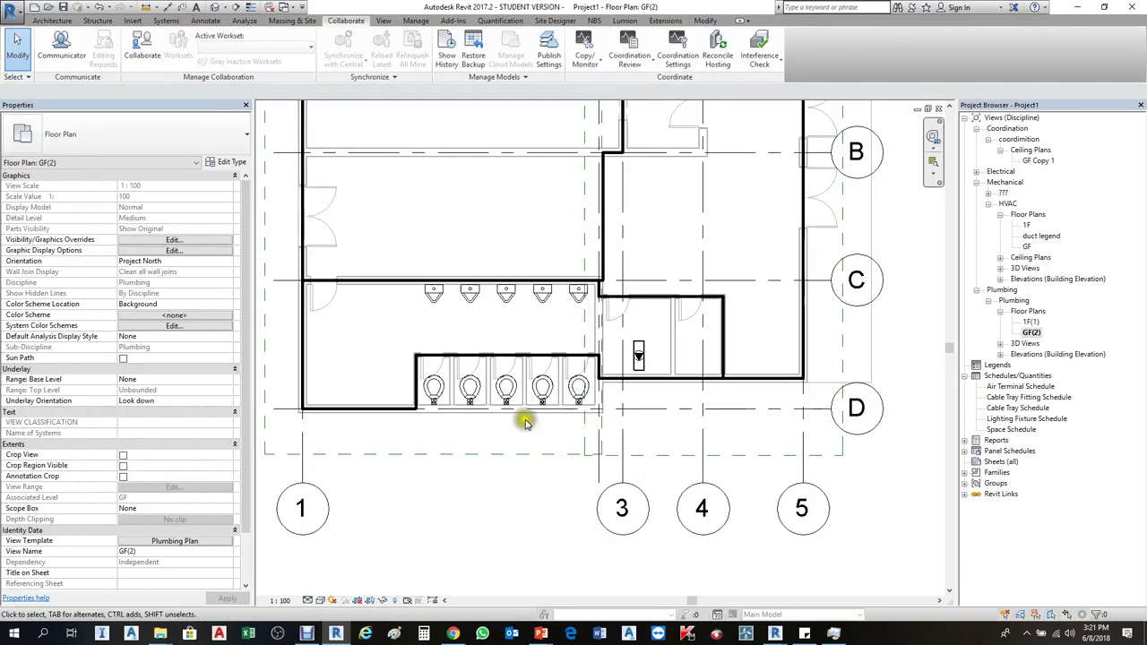
scroll(455, 296, up, 2)
scroll(507, 301, up, 2)
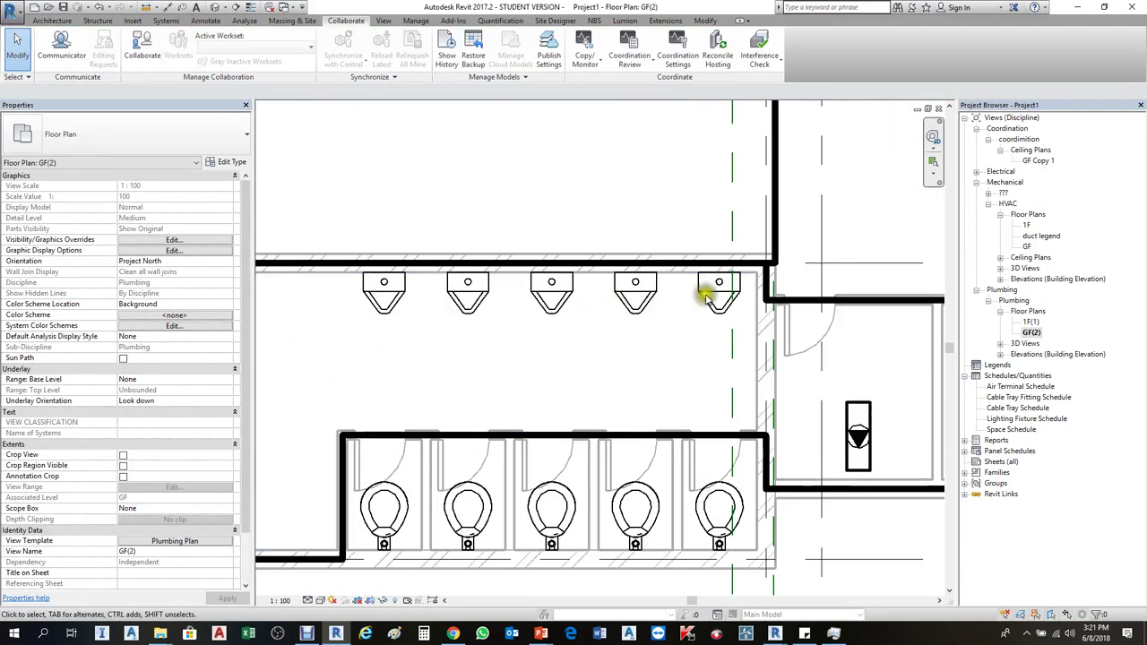
Start Copy/Monitor on the linked architectural model using Copy with Multiple selection
click(584, 45)
click(598, 103)
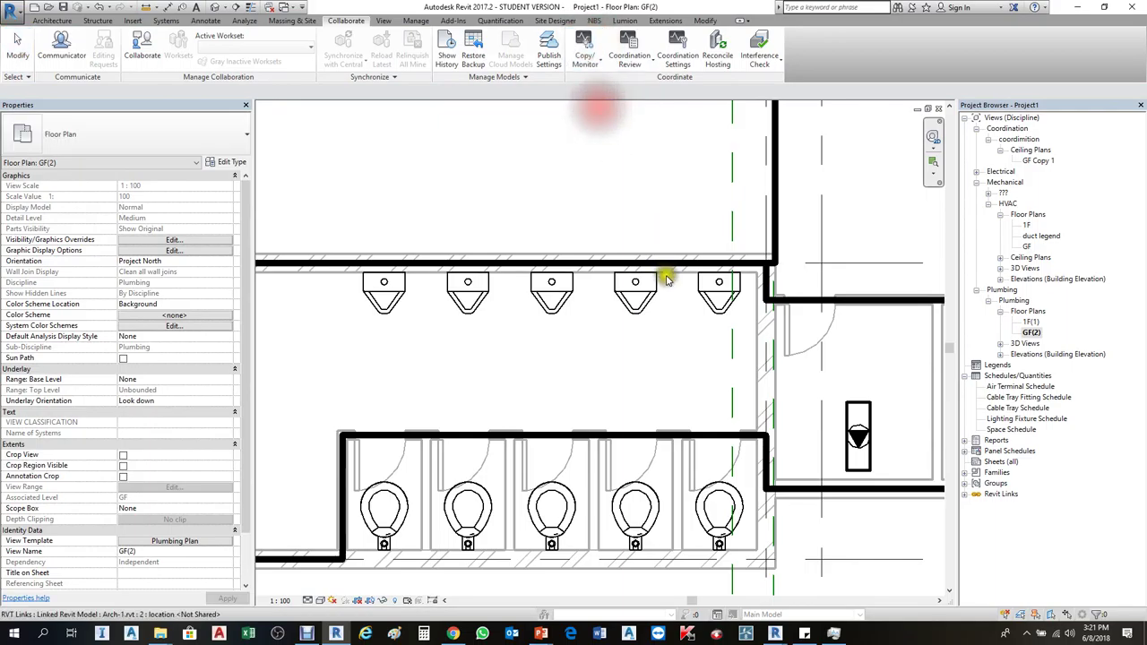
scroll(653, 277, down, 3)
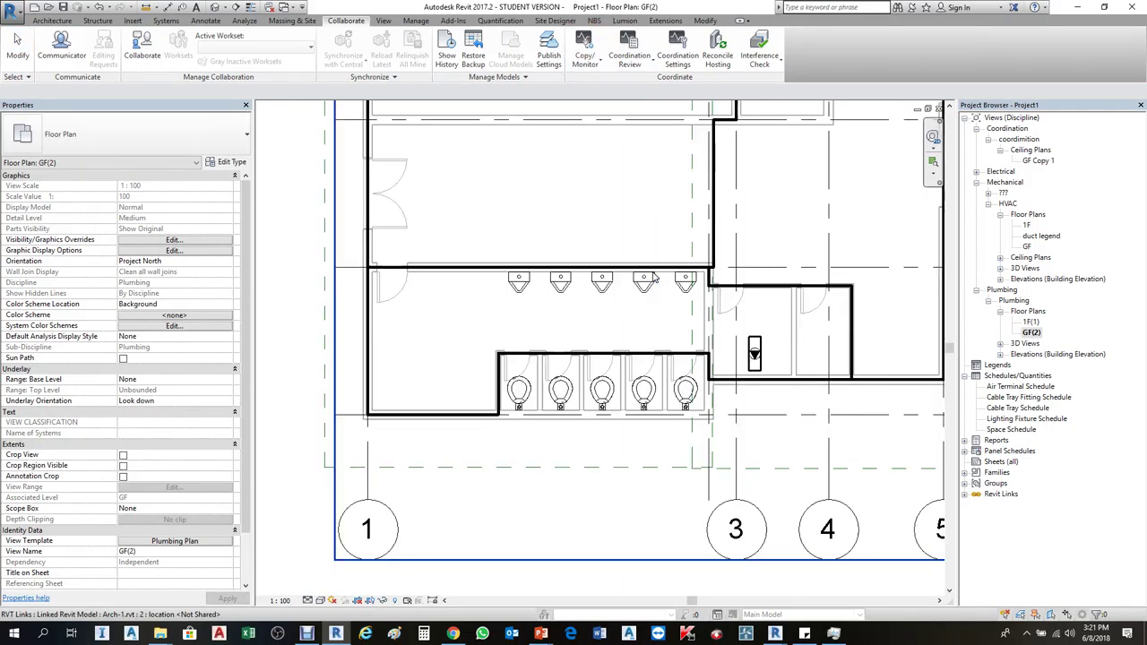
click(653, 258)
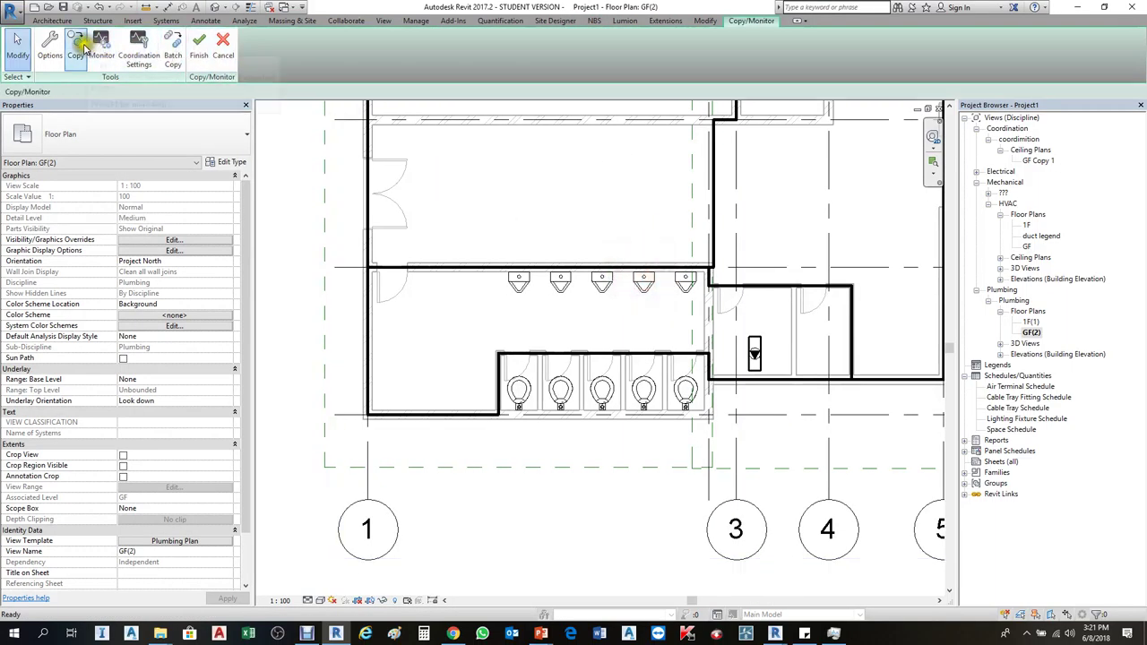
click(76, 45)
click(77, 93)
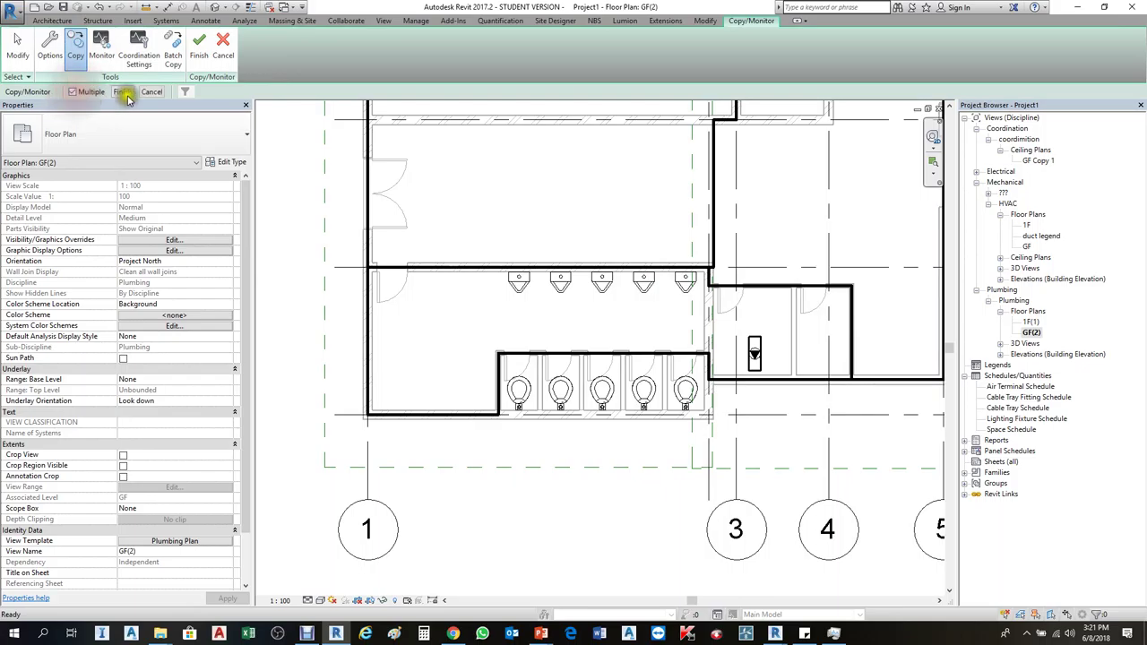
Select the five wall-hung urinals and finish copying them
scroll(677, 295, up, 1)
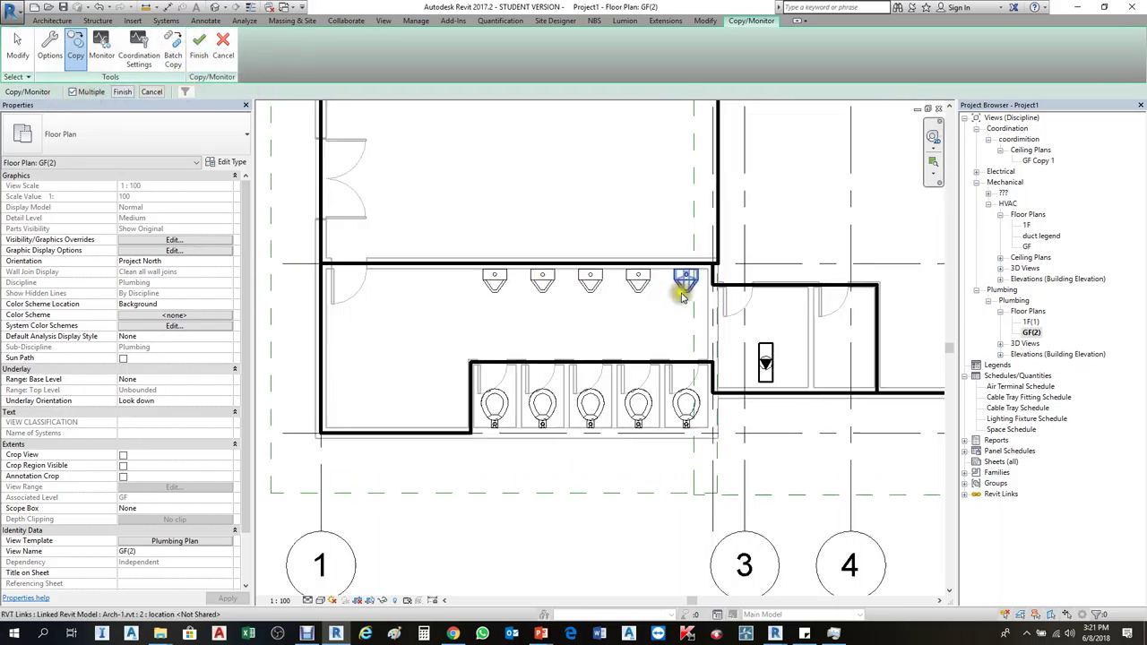
click(682, 294)
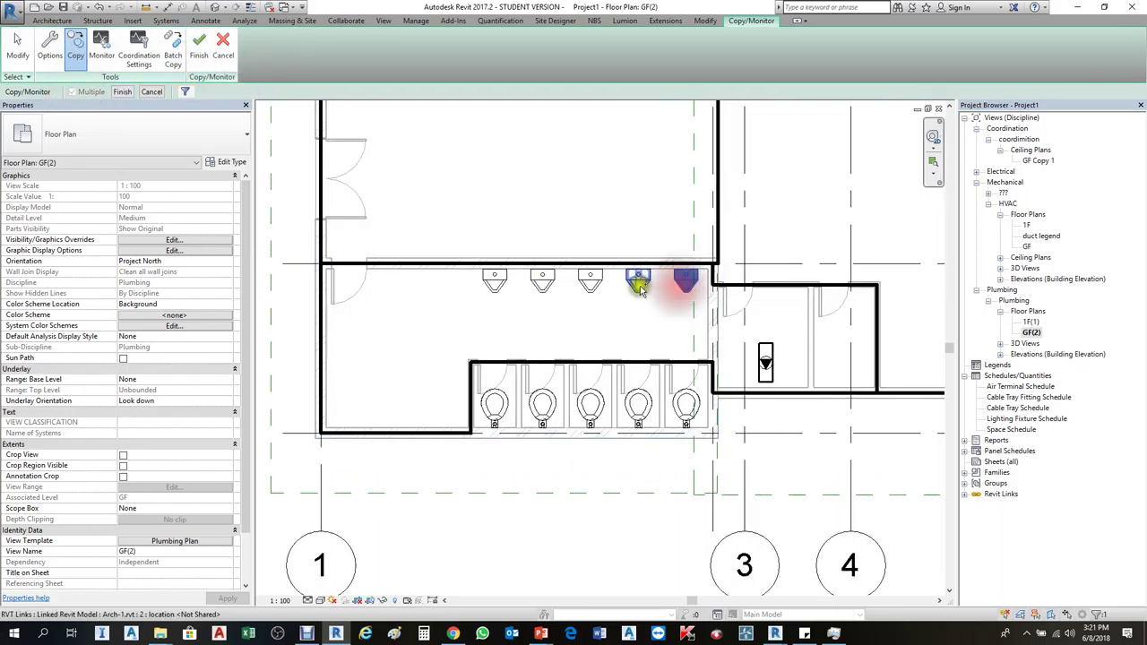
click(636, 292)
click(588, 292)
click(543, 292)
click(494, 291)
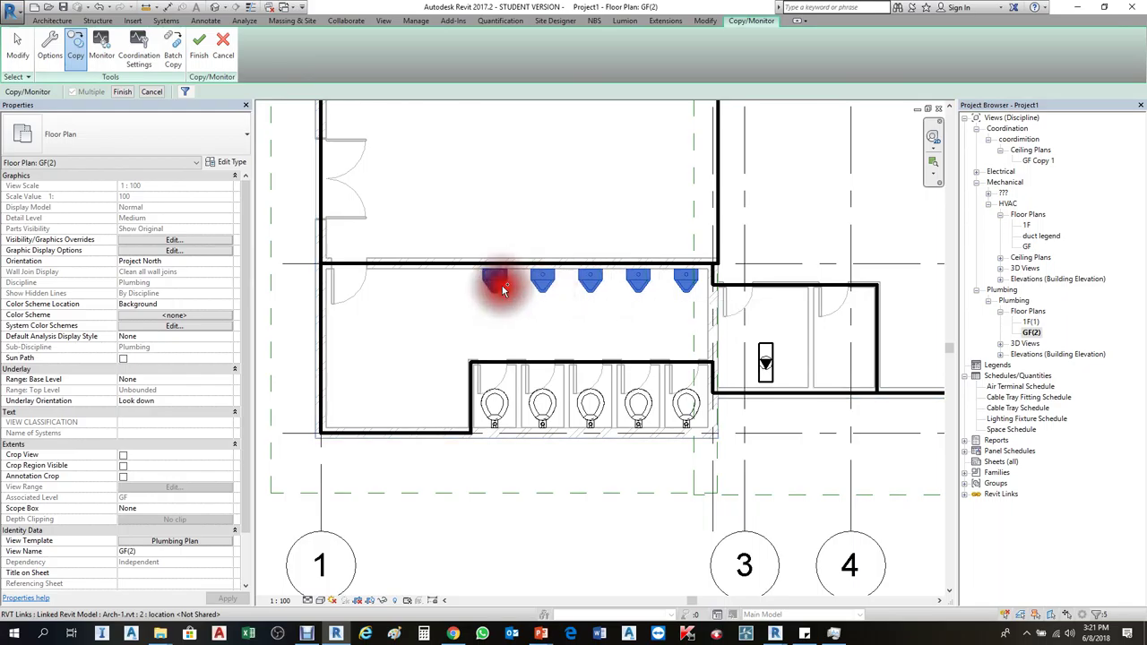
click(122, 91)
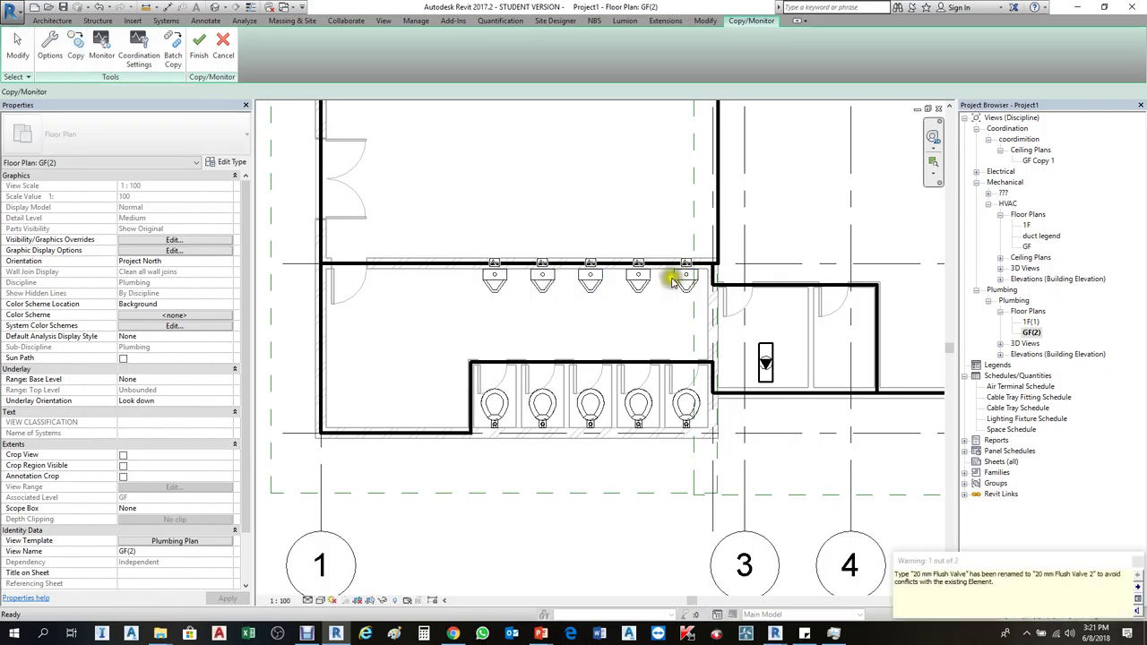
Dismiss the type rename warning and finish the copy/monitor session
click(1140, 571)
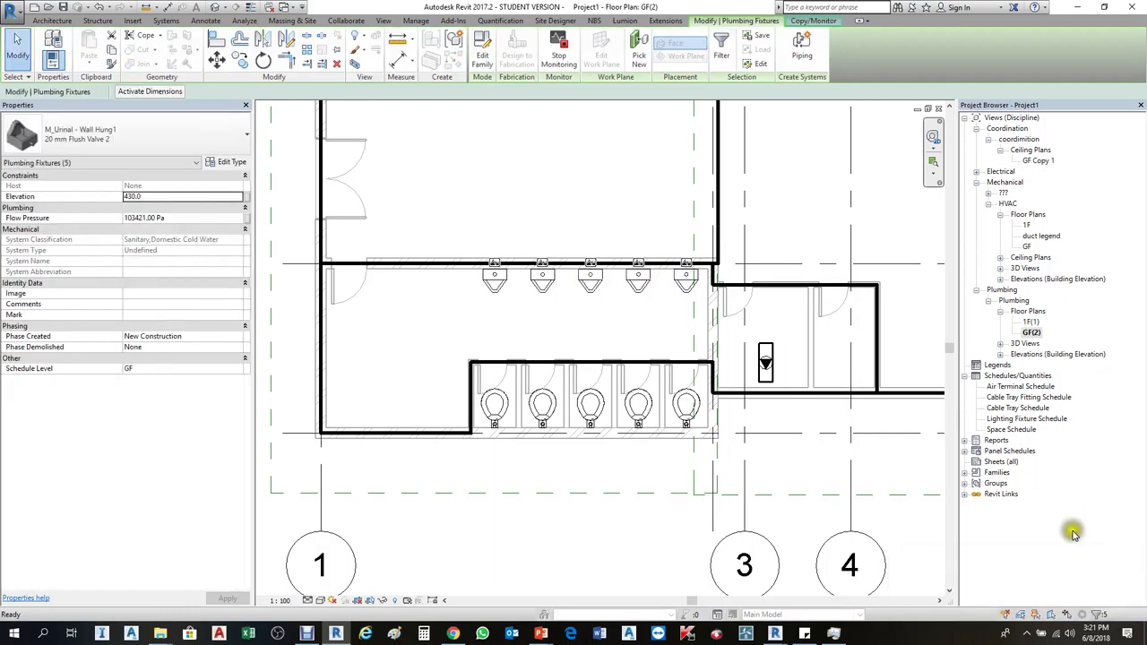
scroll(771, 358, up, 3)
click(811, 20)
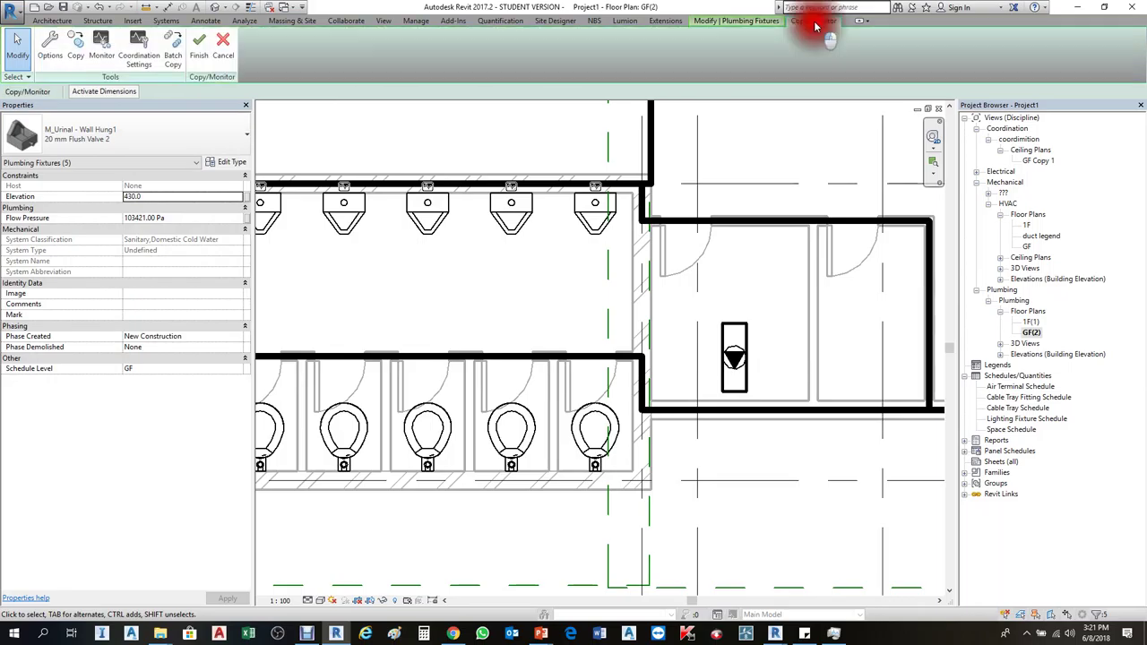
click(198, 43)
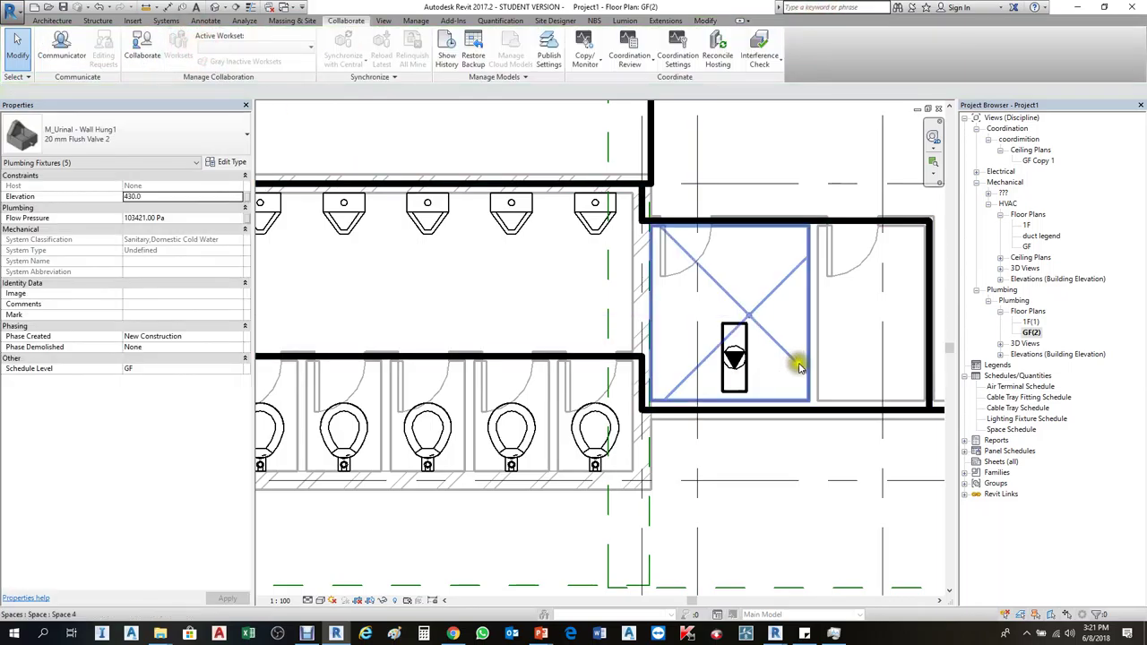
Review the plan's view template settings and close them unchanged
scroll(697, 396, down, 3)
scroll(696, 396, up, 2)
scroll(757, 341, up, 1)
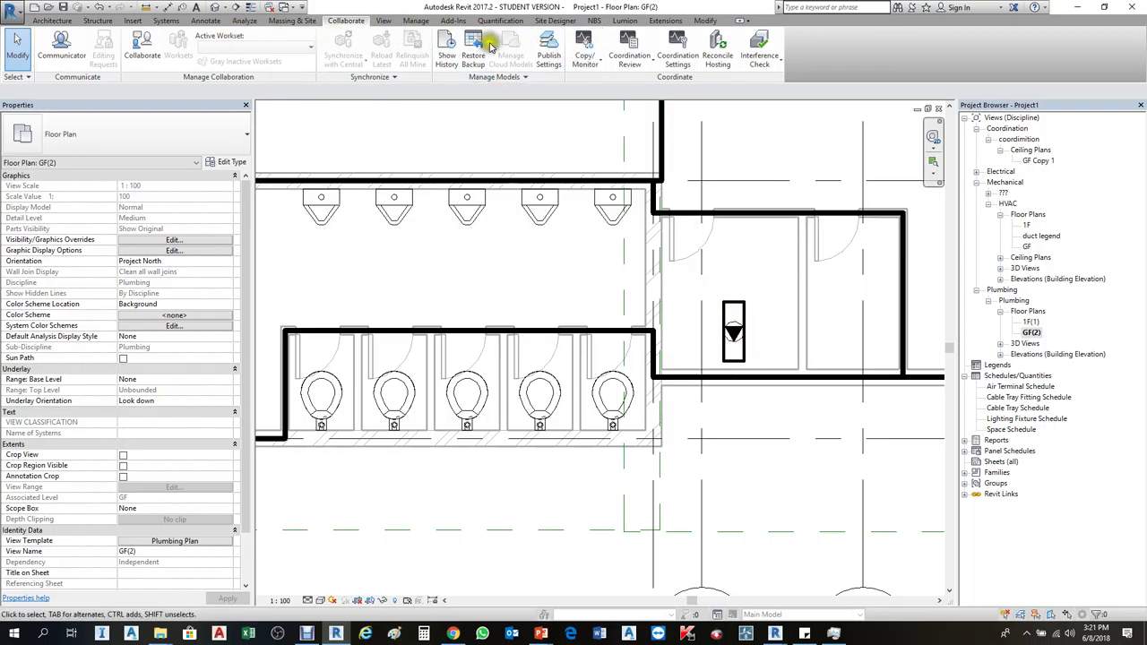
scroll(709, 295, down, 3)
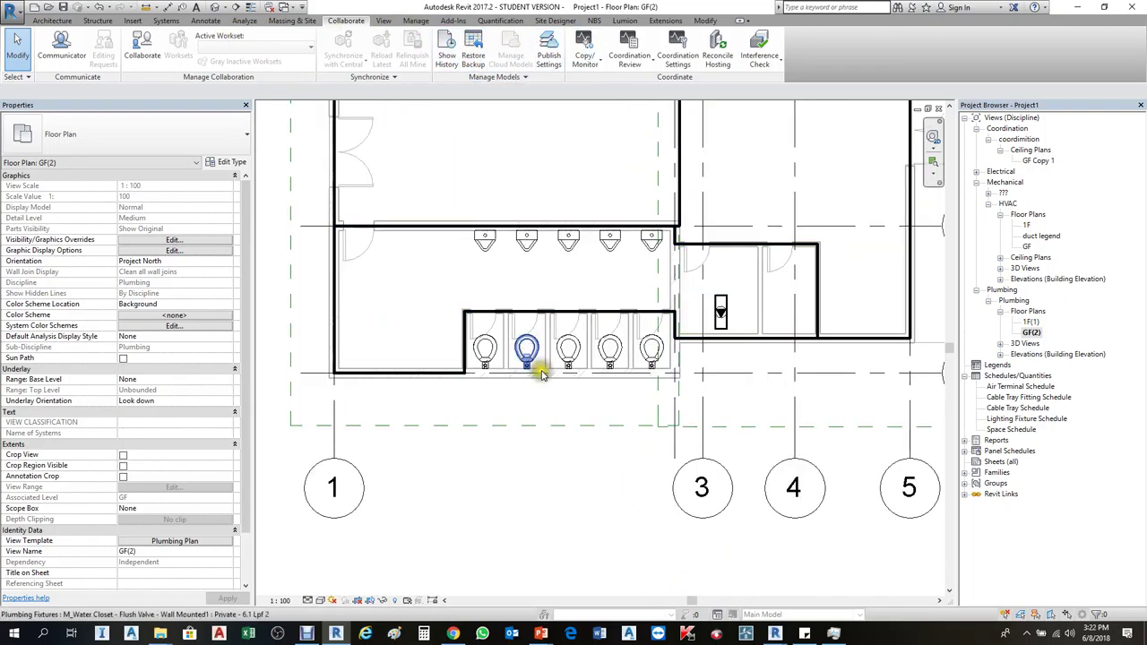
scroll(542, 375, up, 2)
scroll(574, 269, down, 2)
scroll(579, 260, up, 1)
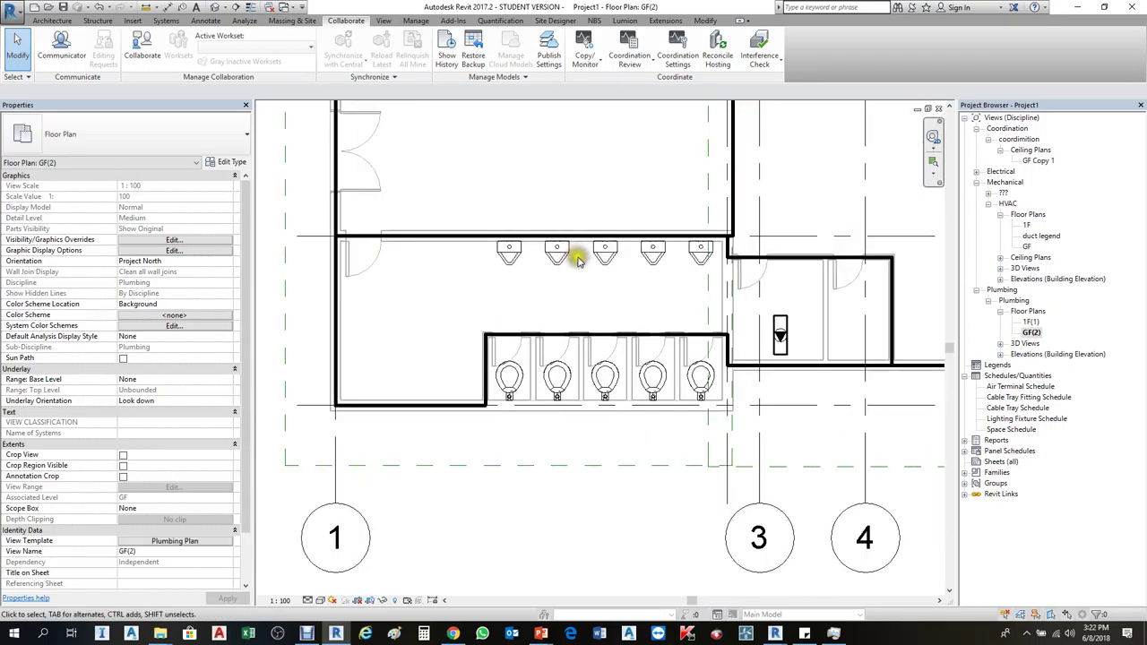
click(175, 540)
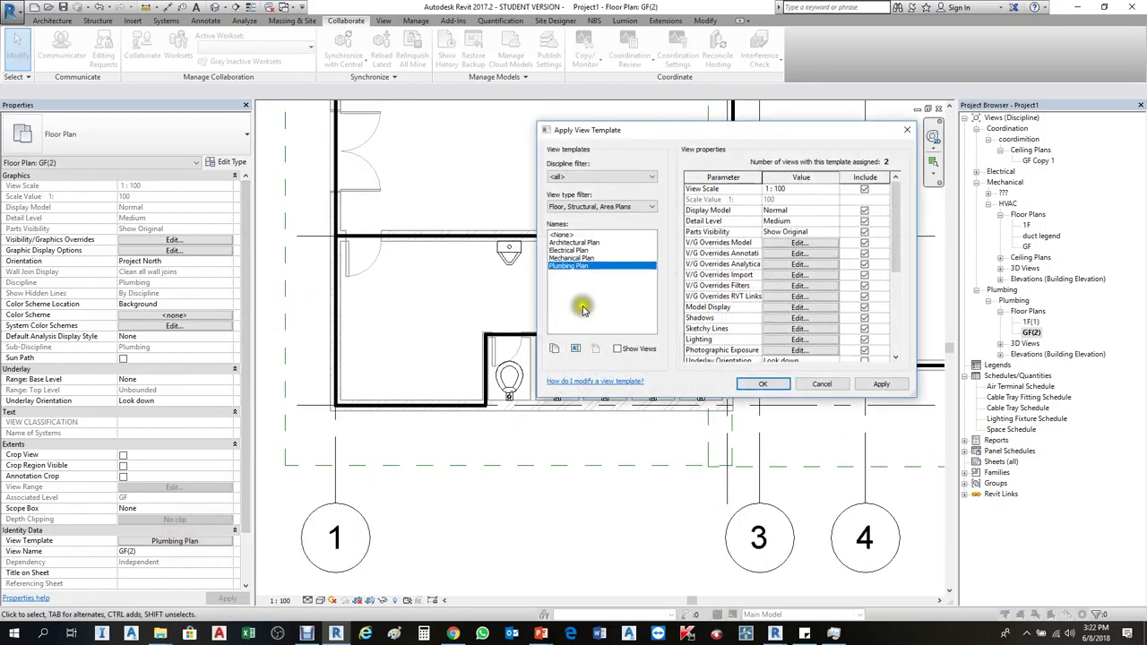
key(Escape)
Nudge the rightmost water closet right, dismiss the Coordination Monitor alert, and deselect it
scroll(694, 389, up, 2)
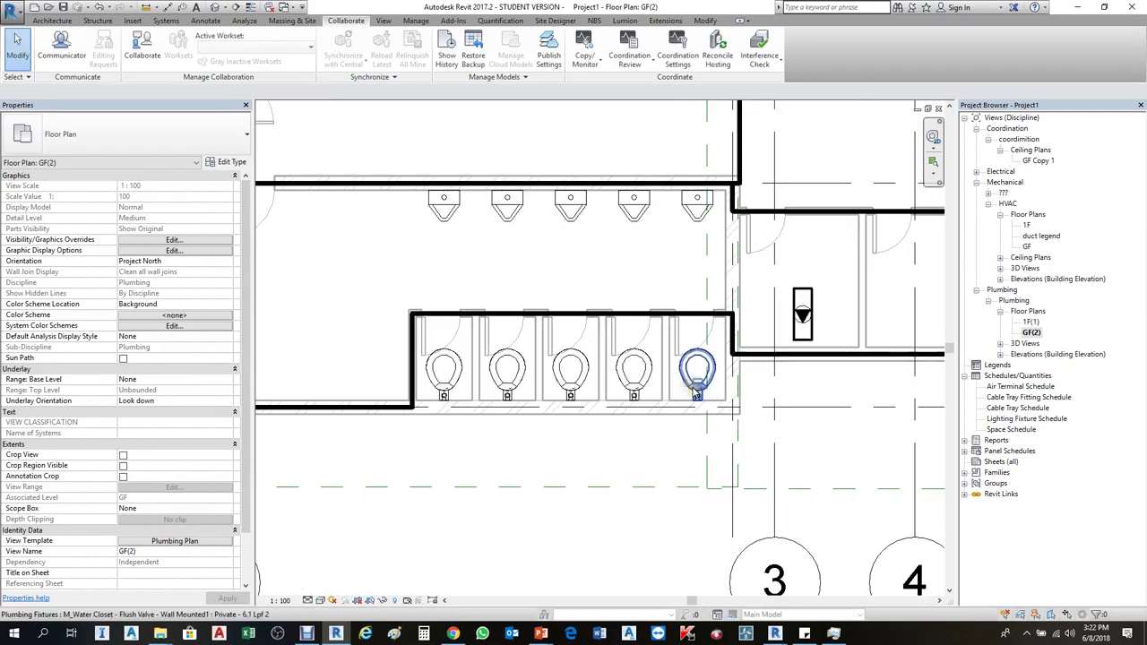
click(697, 391)
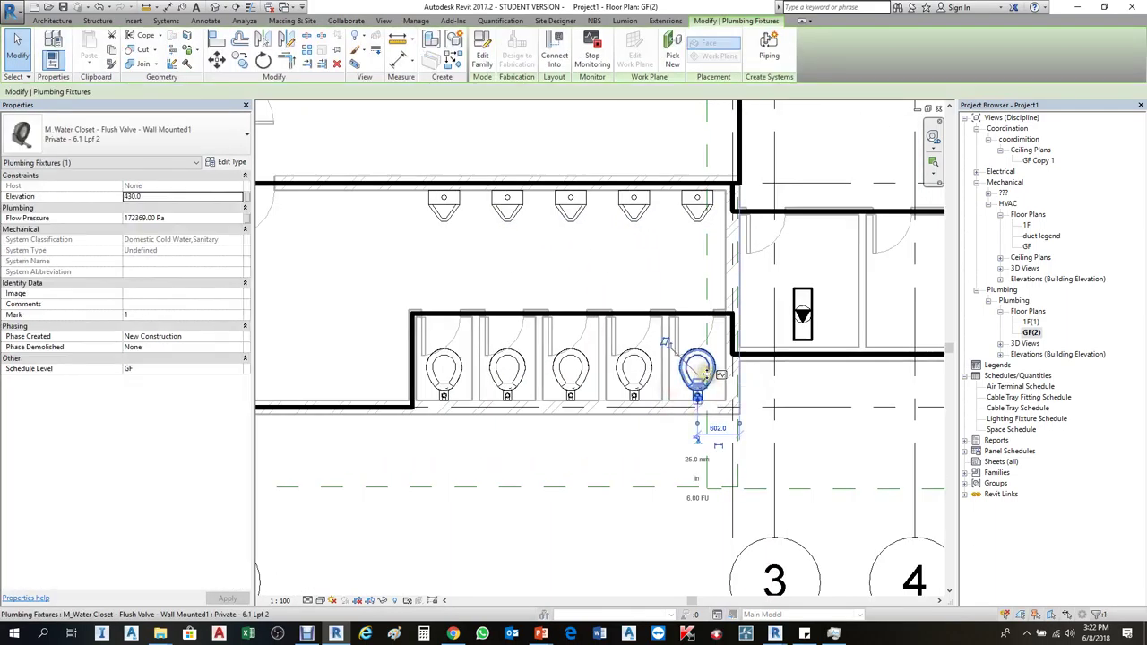
key(Right)
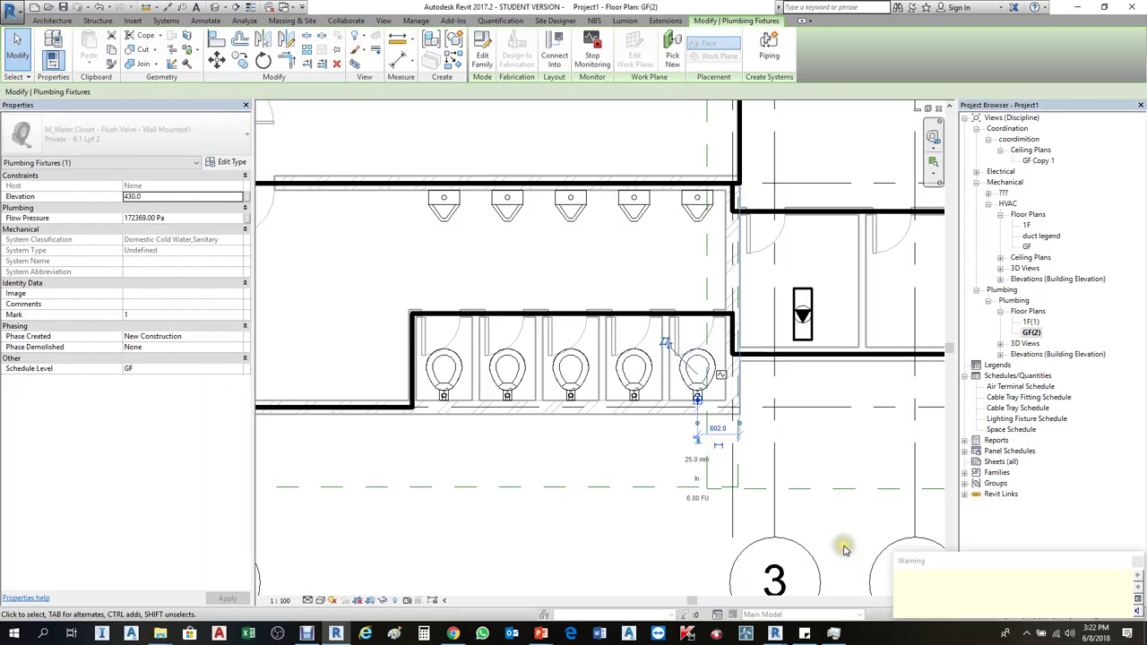
click(1132, 559)
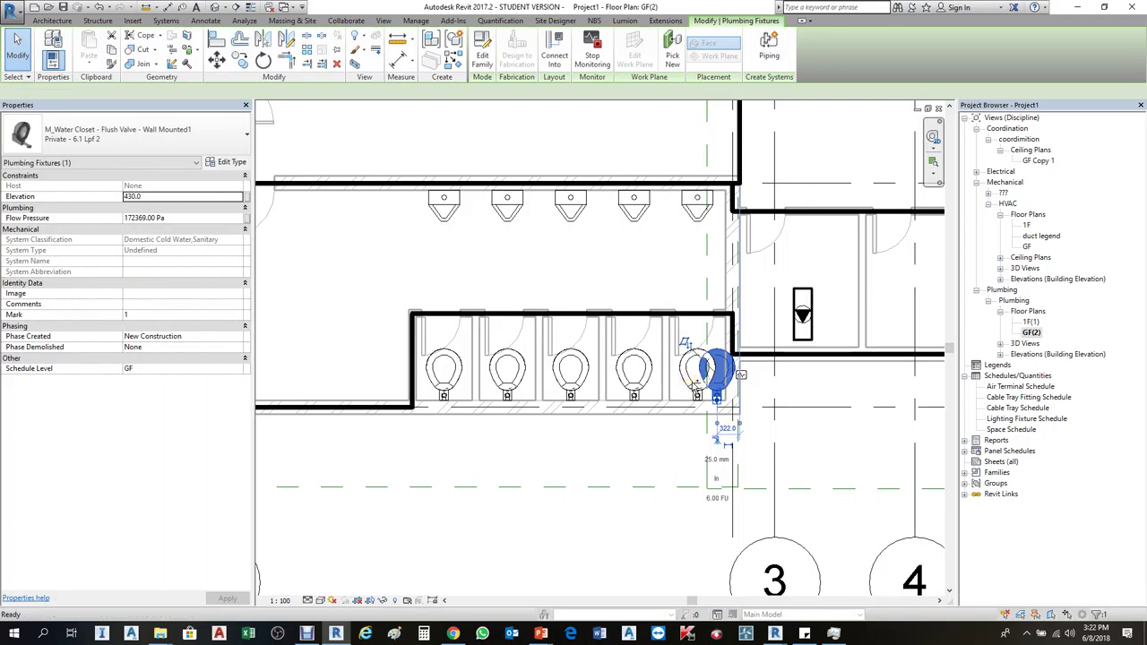
key(Escape)
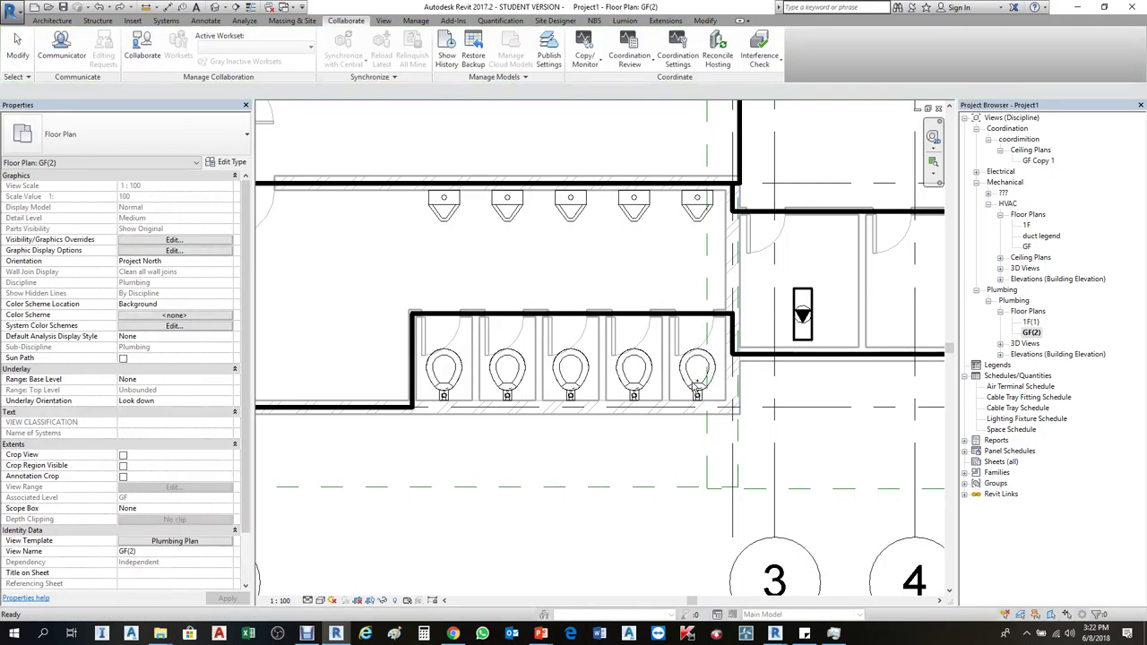
Clear the selection and review the view's Visibility/Graphics categories without changes
click(607, 444)
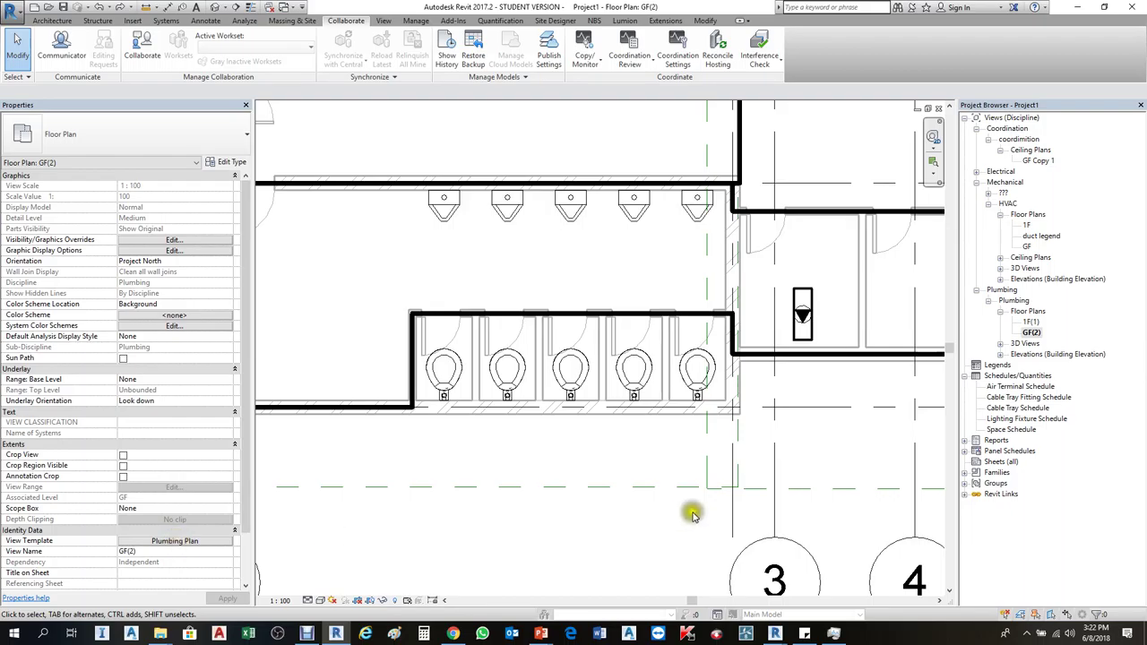
key(v)
key(g)
click(272, 321)
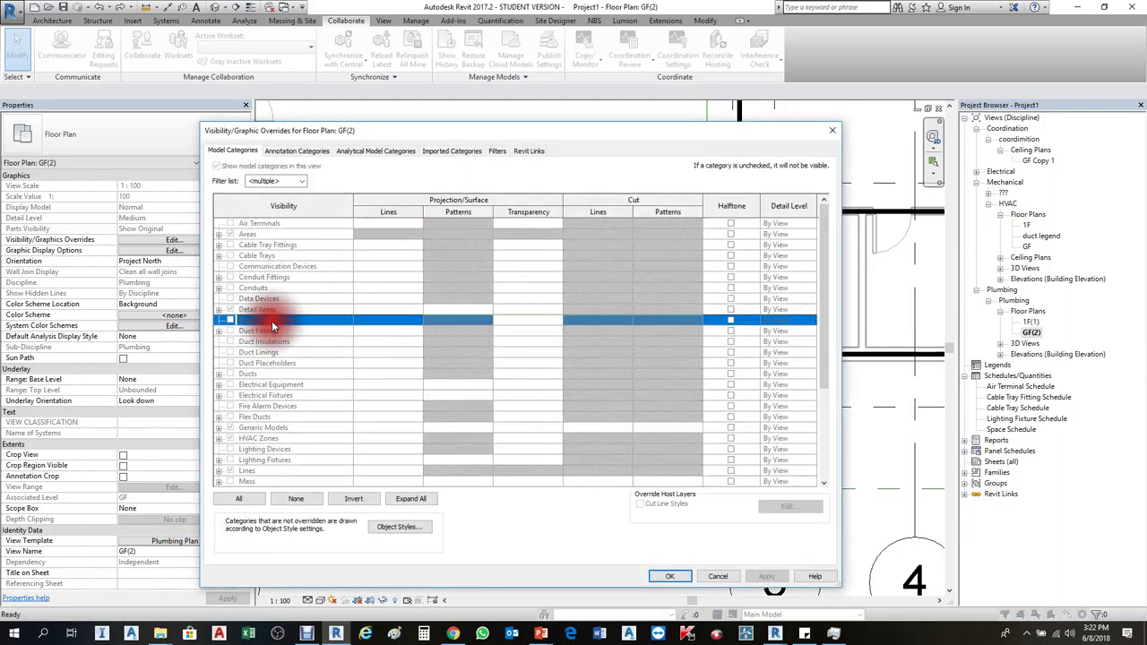
click(287, 374)
click(269, 406)
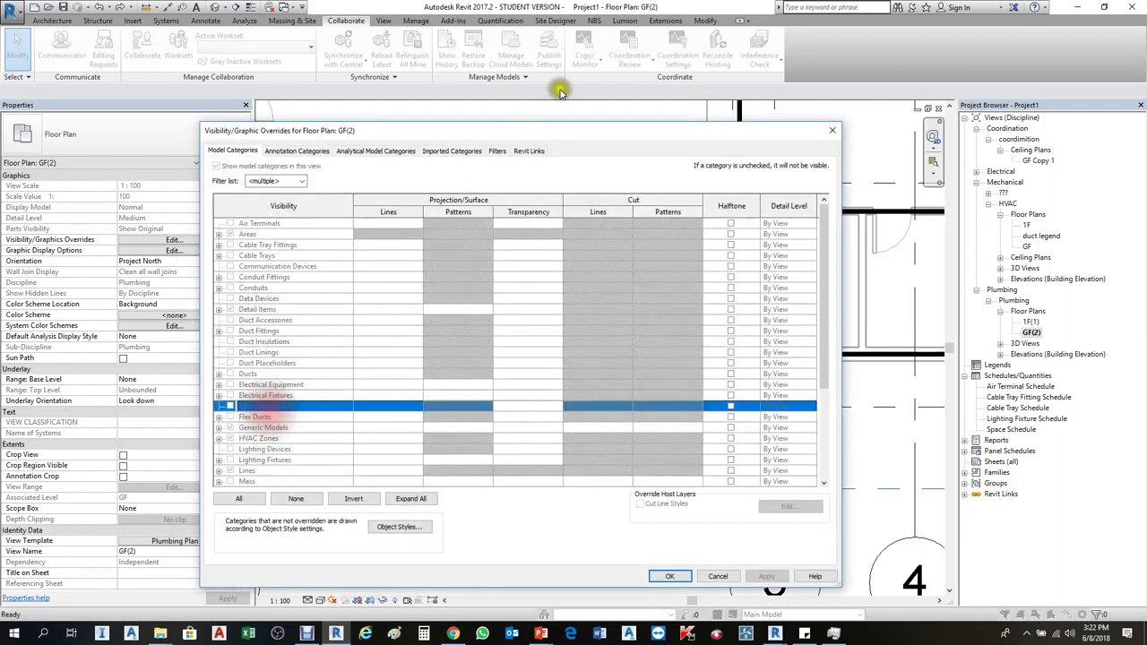
click(834, 129)
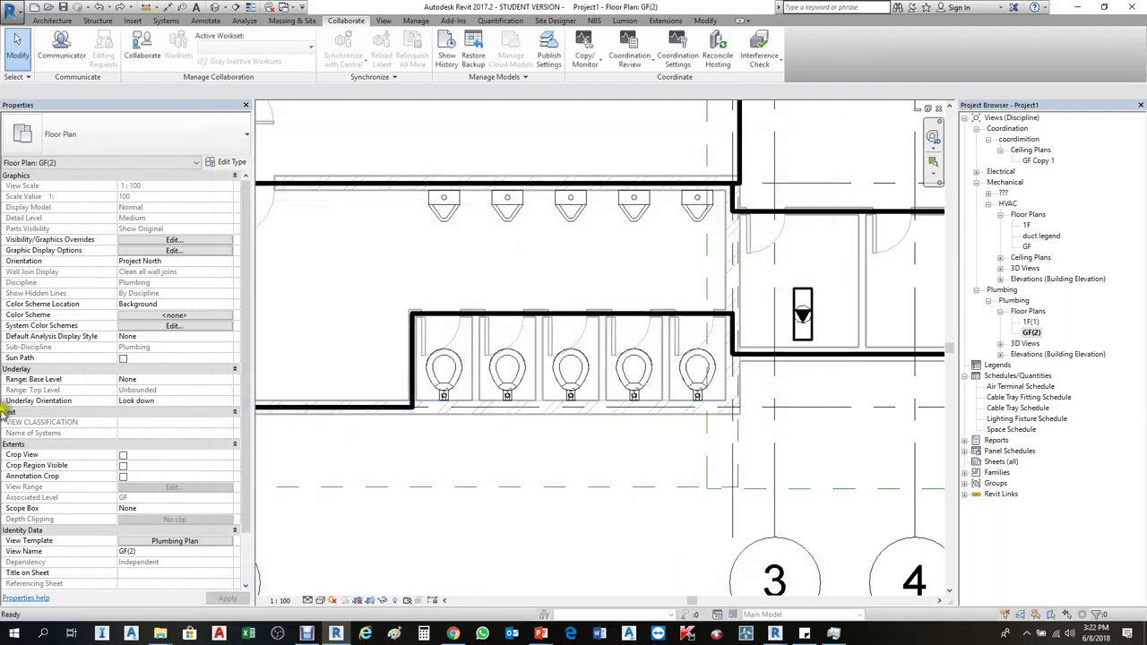
Edit the Plumbing Plan template's model category overrides, filtered to Piping categories
click(184, 543)
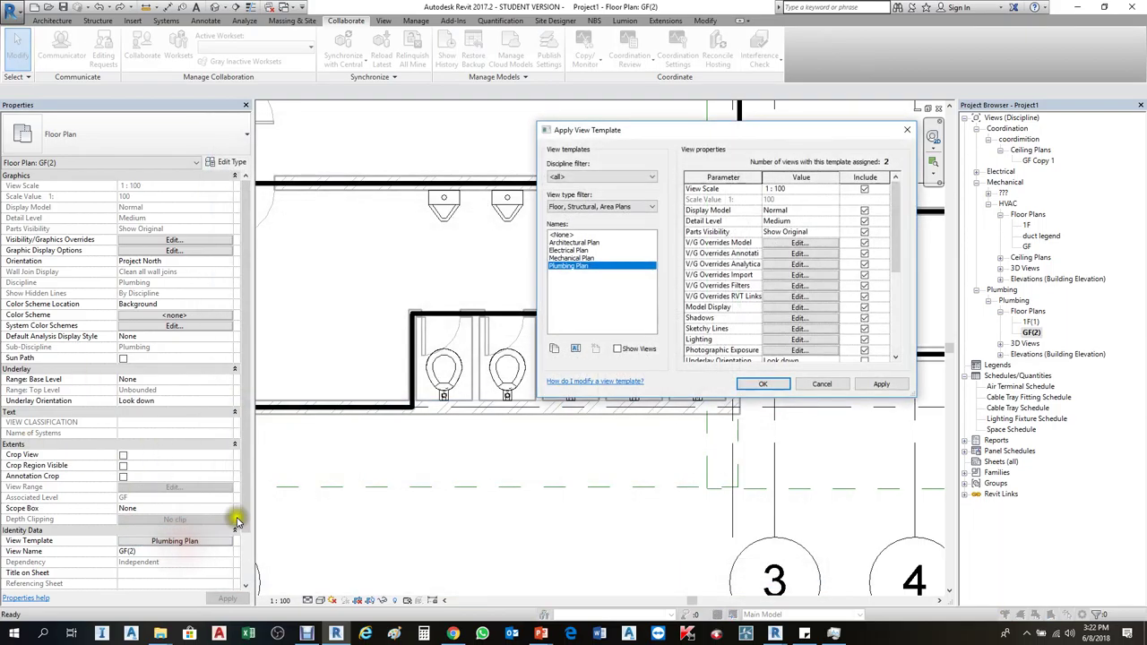
click(798, 242)
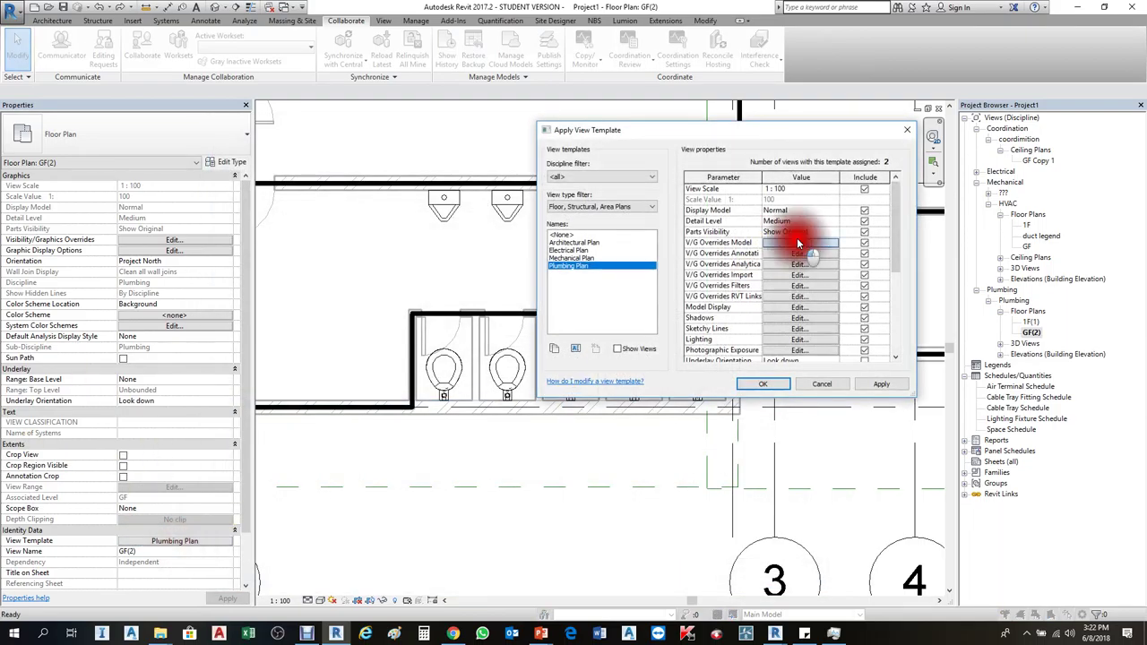
click(260, 340)
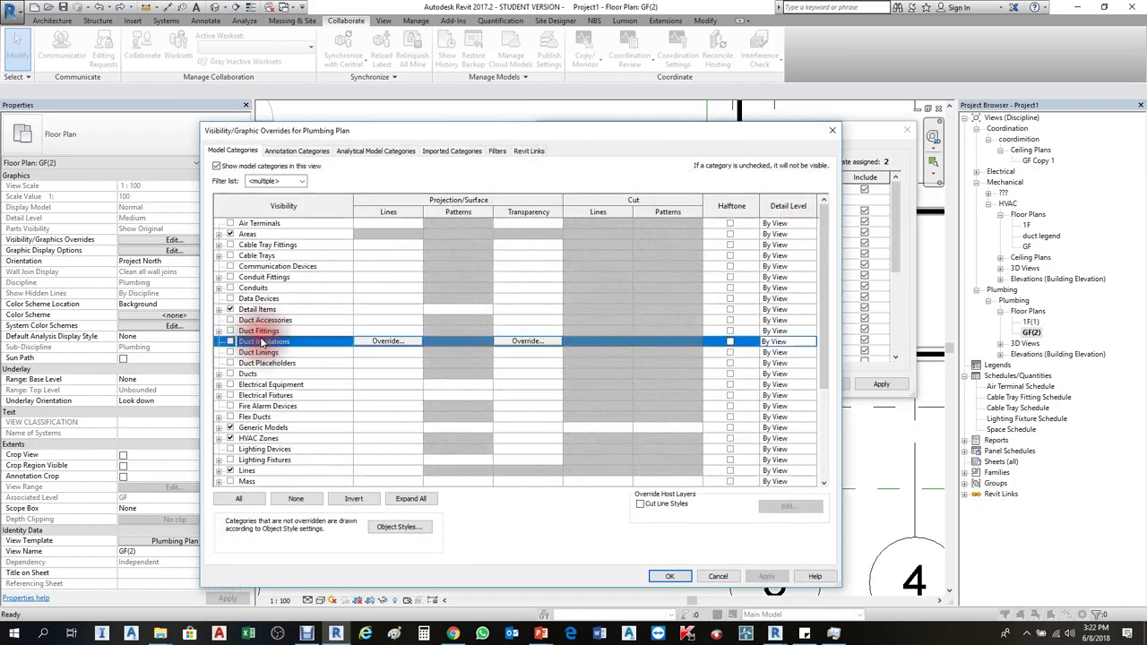
key(p)
scroll(311, 418, down, 2)
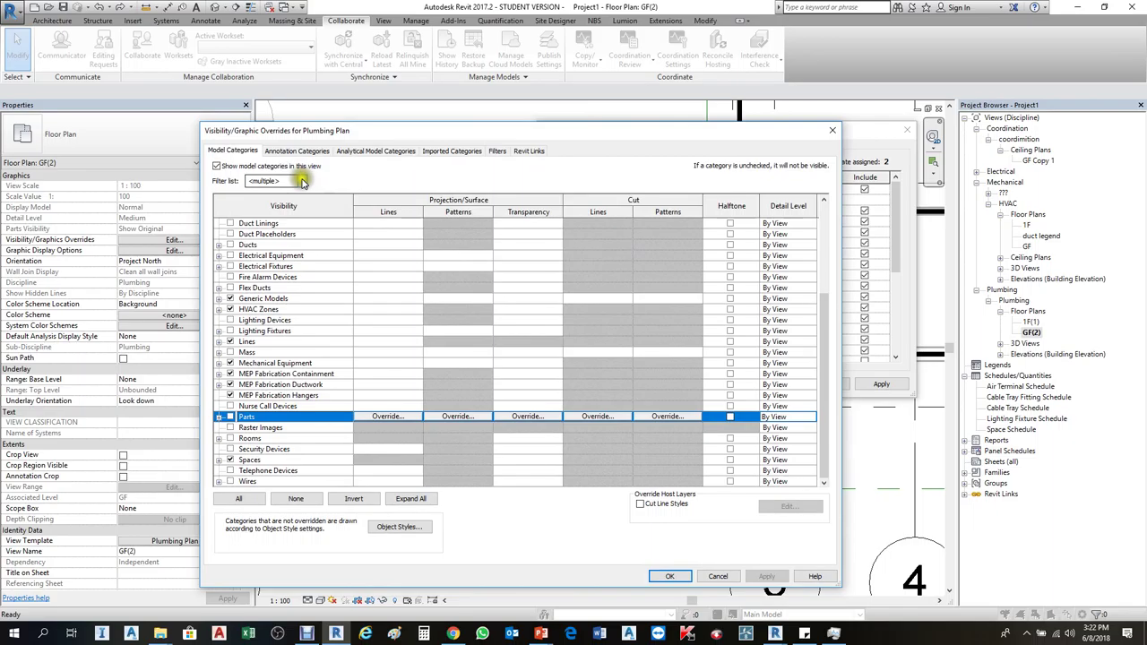
click(302, 182)
click(252, 231)
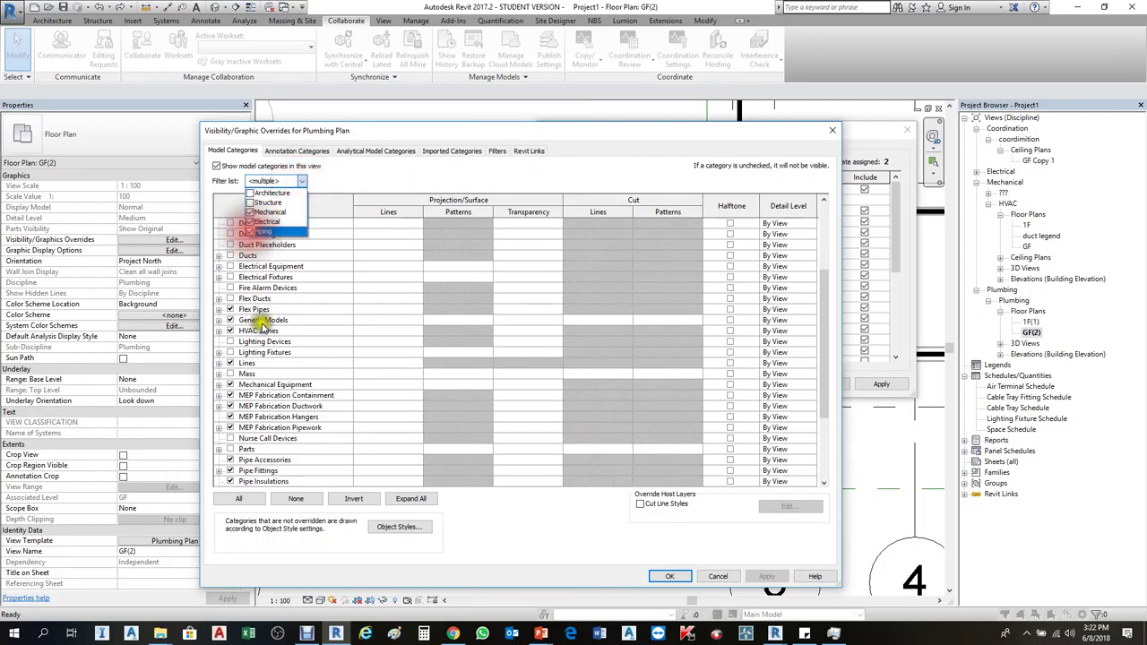
click(260, 328)
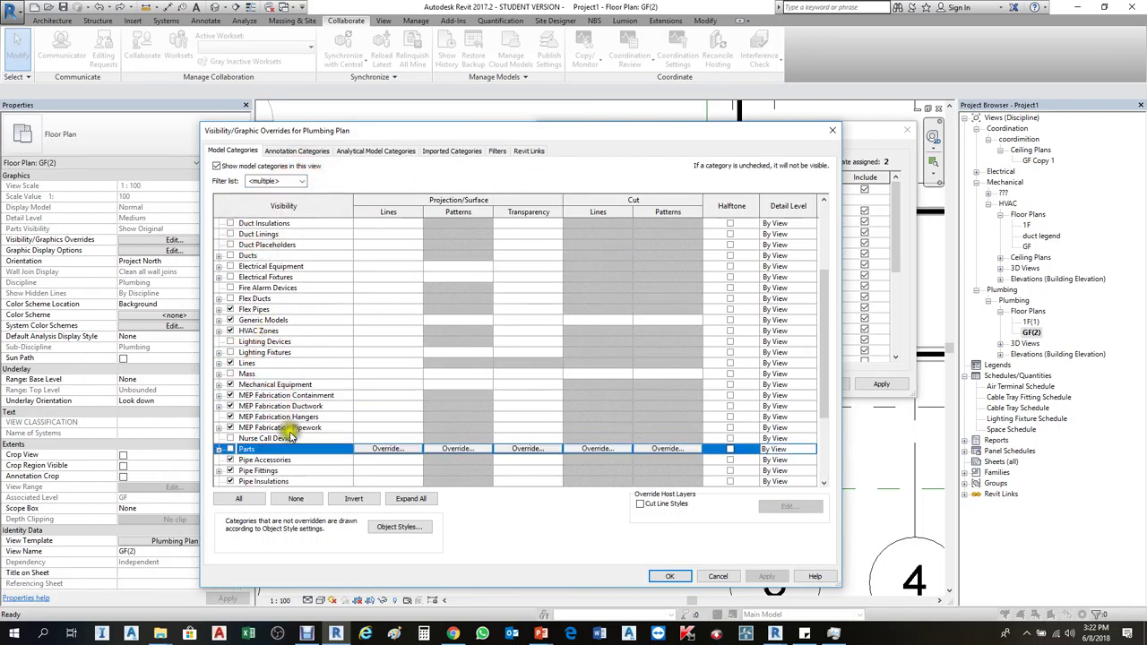
Turn on Plumbing Fixtures and apply the change to the template
scroll(285, 435, down, 2)
scroll(278, 431, down, 1)
scroll(273, 419, down, 1)
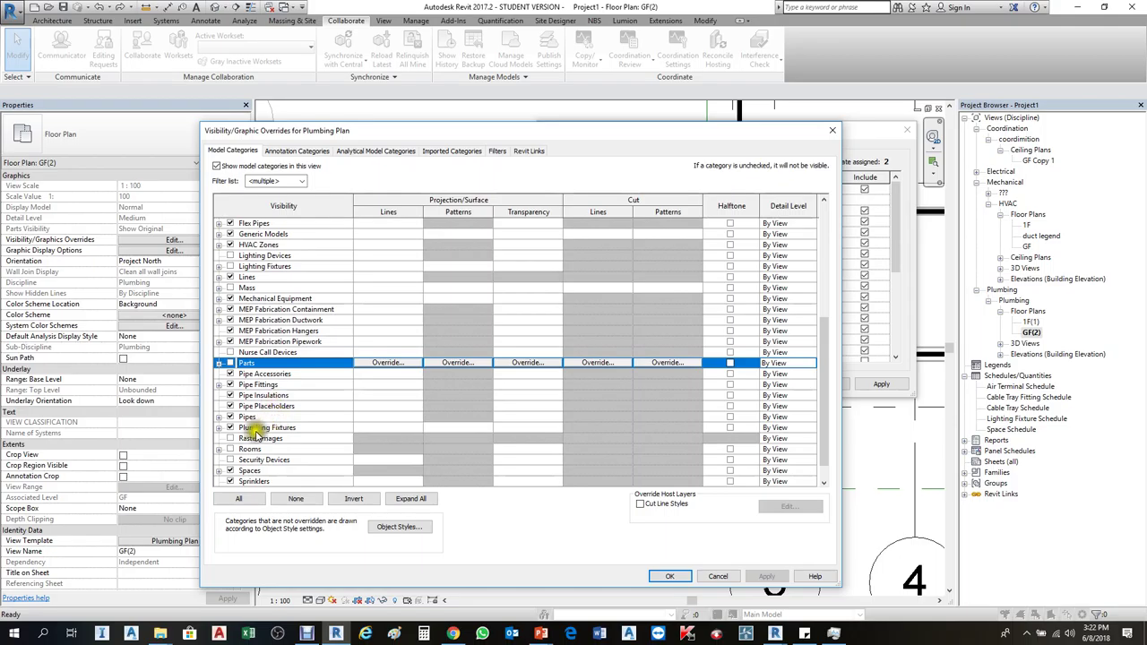
click(230, 427)
click(767, 577)
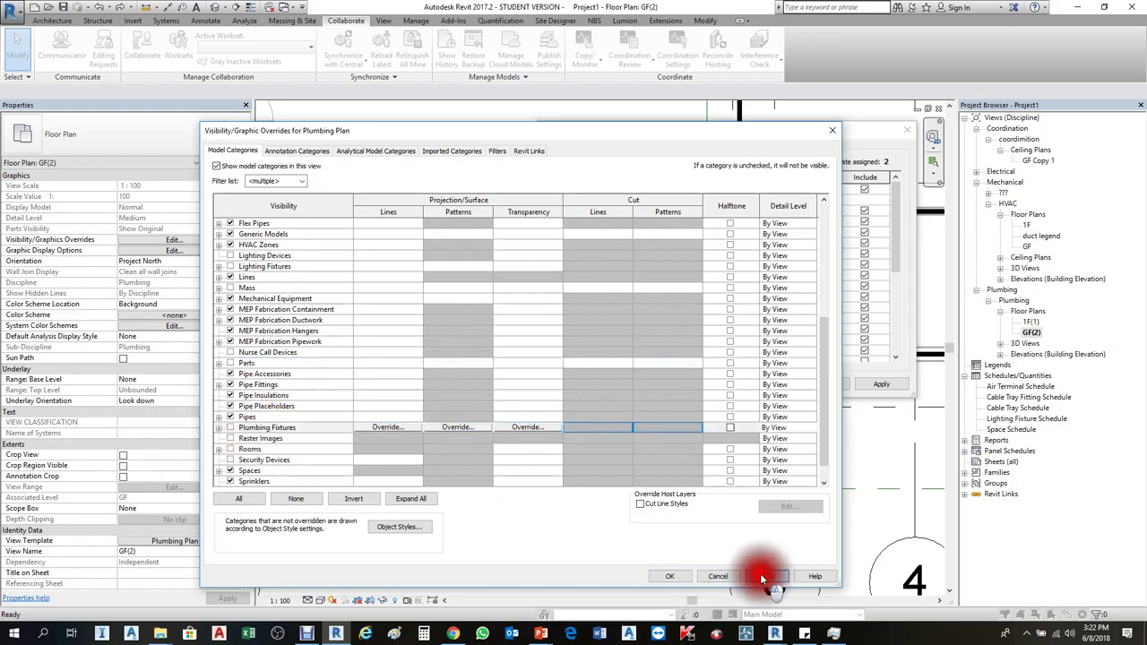
click(673, 575)
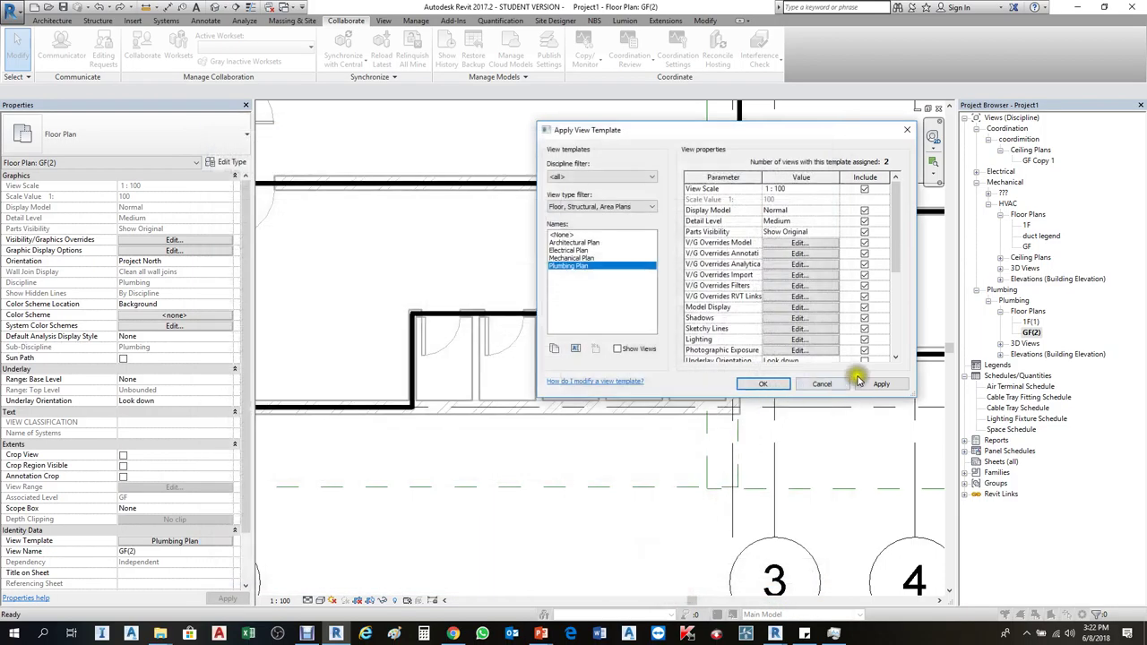
click(763, 384)
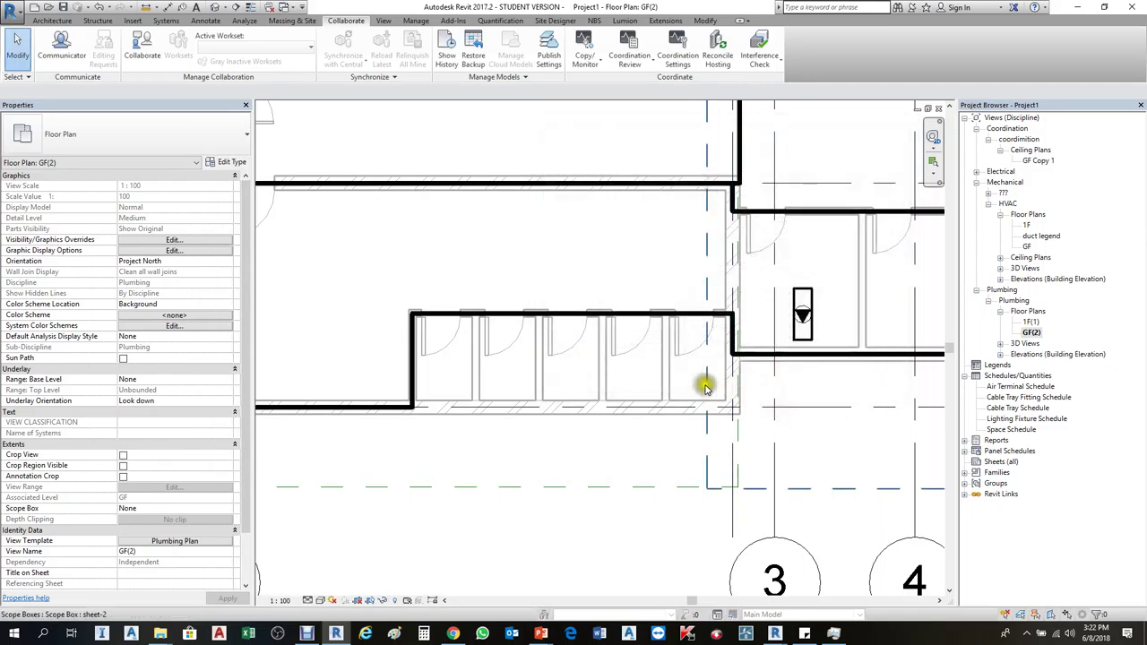
Open the template's RVT Links overrides and the display settings for Arch-1.rvt
scroll(636, 408, down, 3)
scroll(589, 423, down, 2)
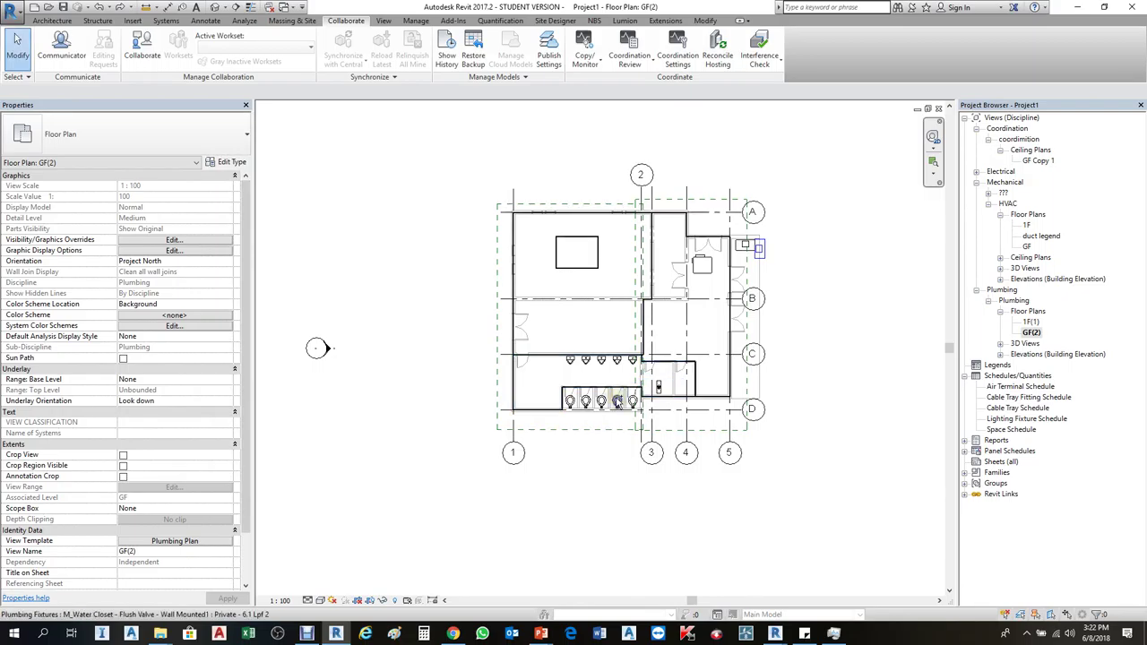
click(187, 541)
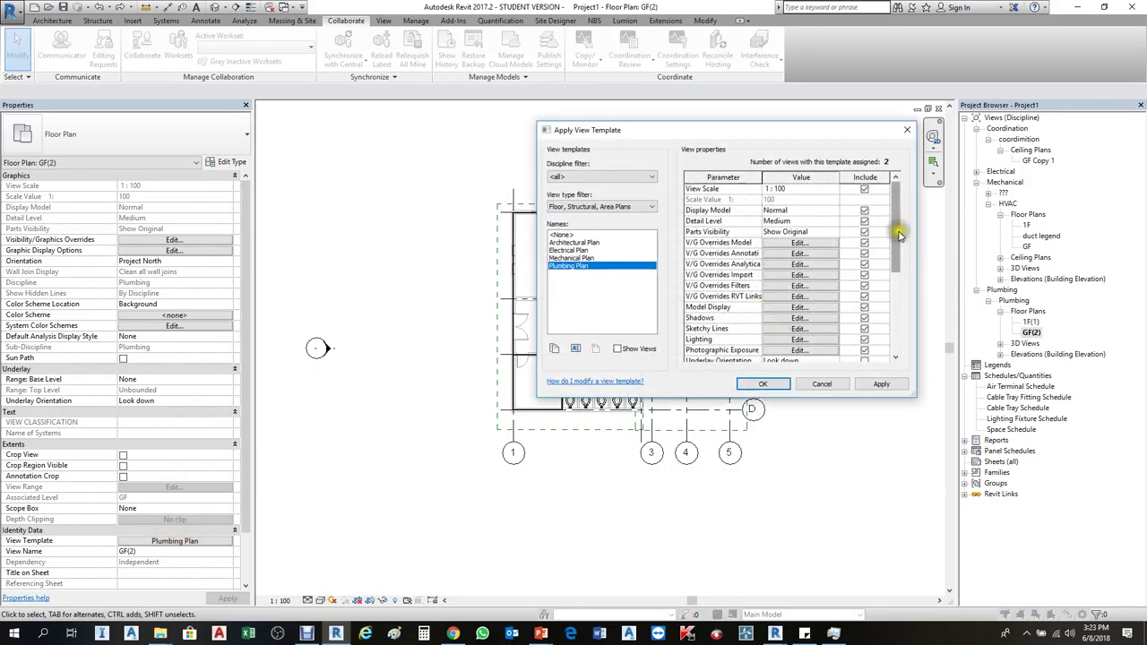
drag(899, 235, 899, 294)
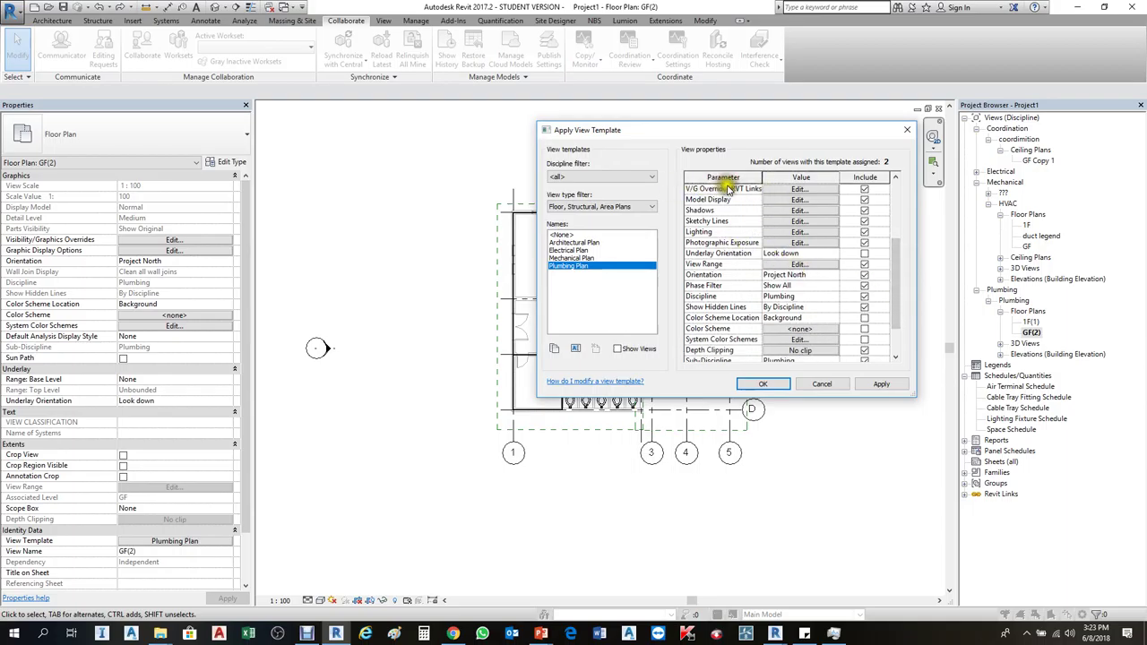
click(792, 190)
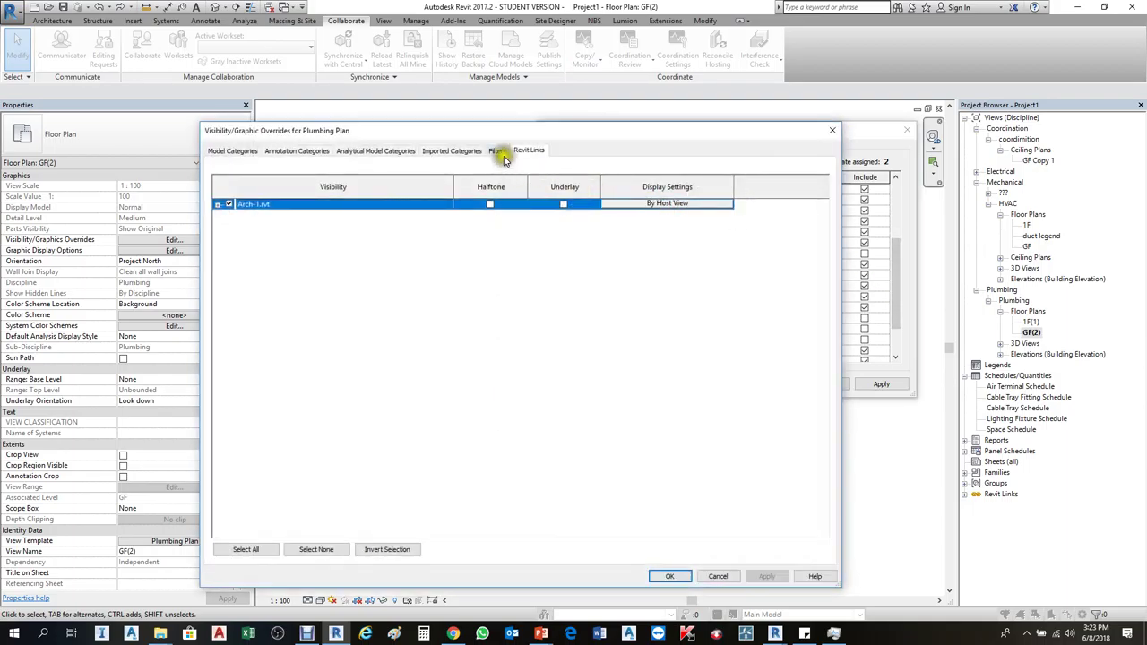
click(234, 150)
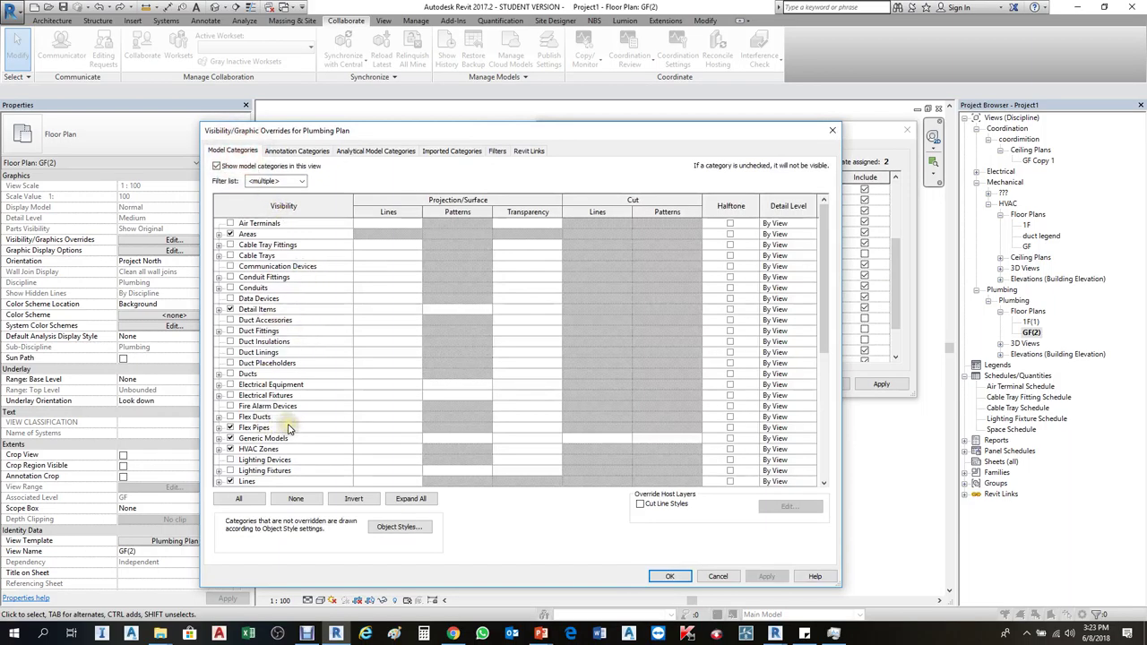
click(532, 152)
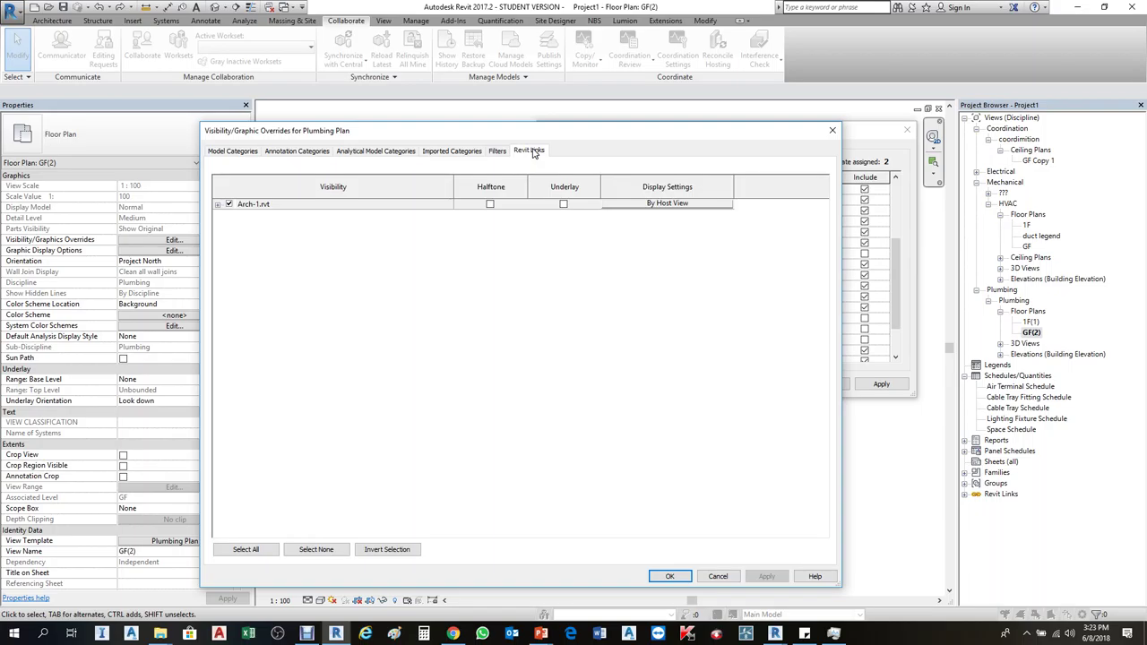
click(671, 205)
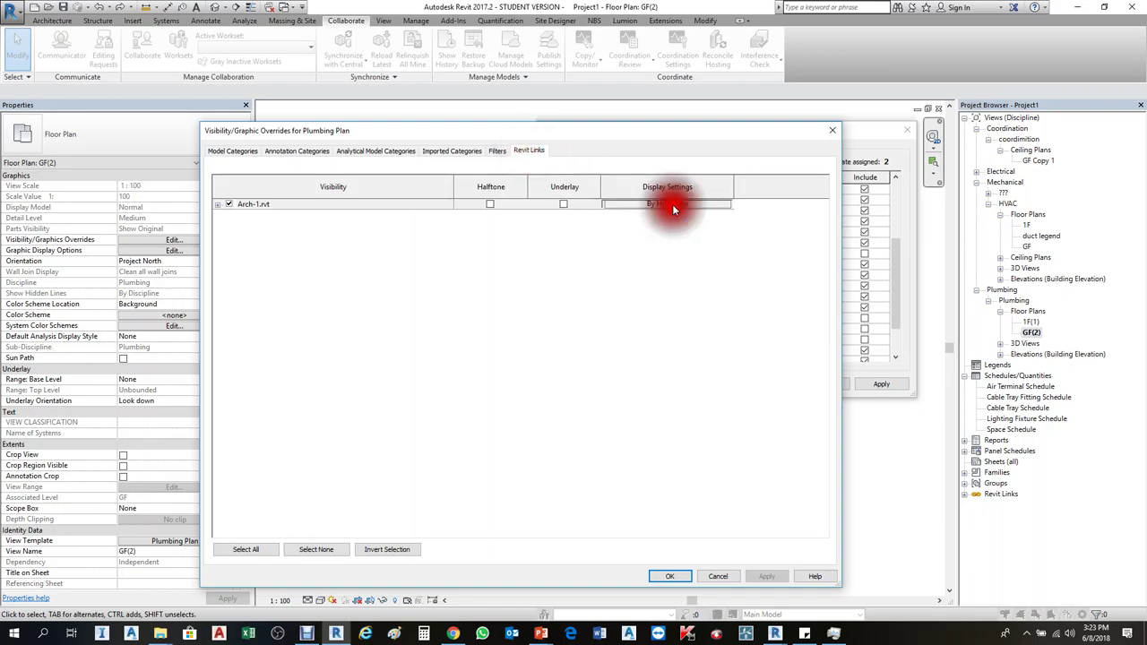
Set Arch-1.rvt's display and model categories to Custom and check Plumbing Fixtures
click(547, 270)
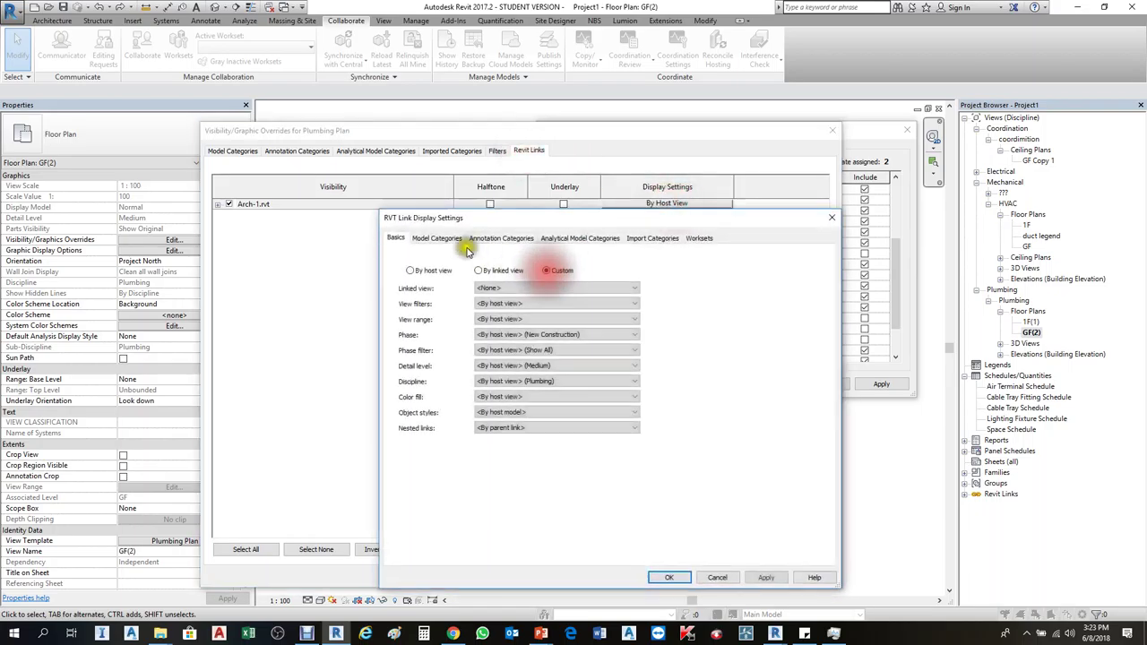
click(437, 237)
click(522, 258)
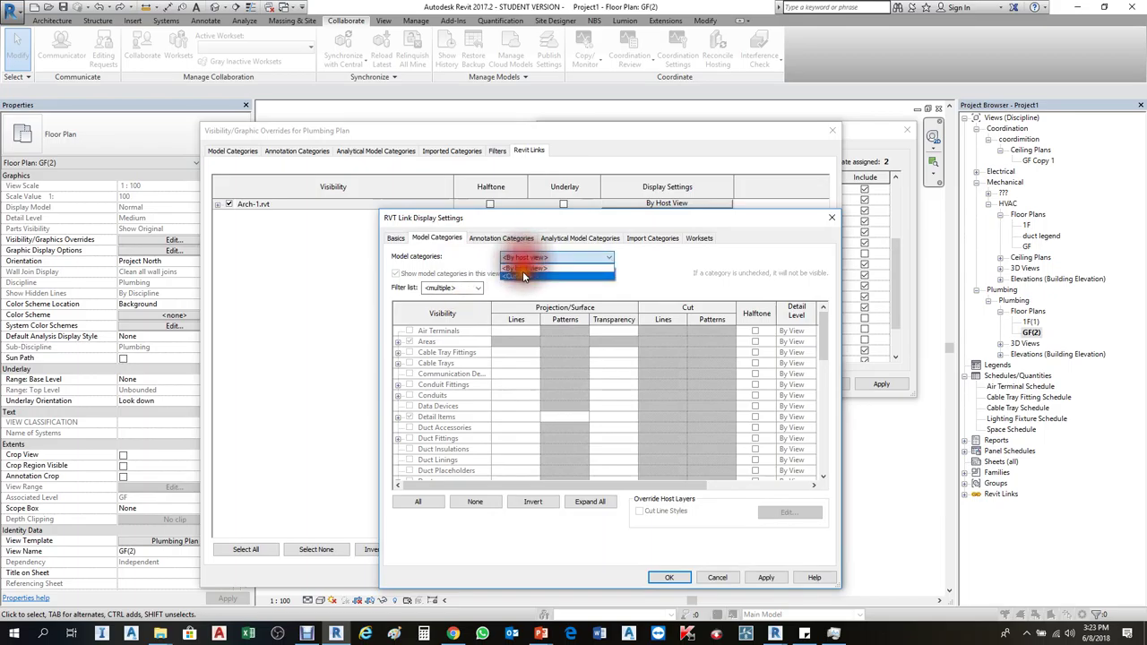
click(529, 285)
click(478, 287)
click(545, 359)
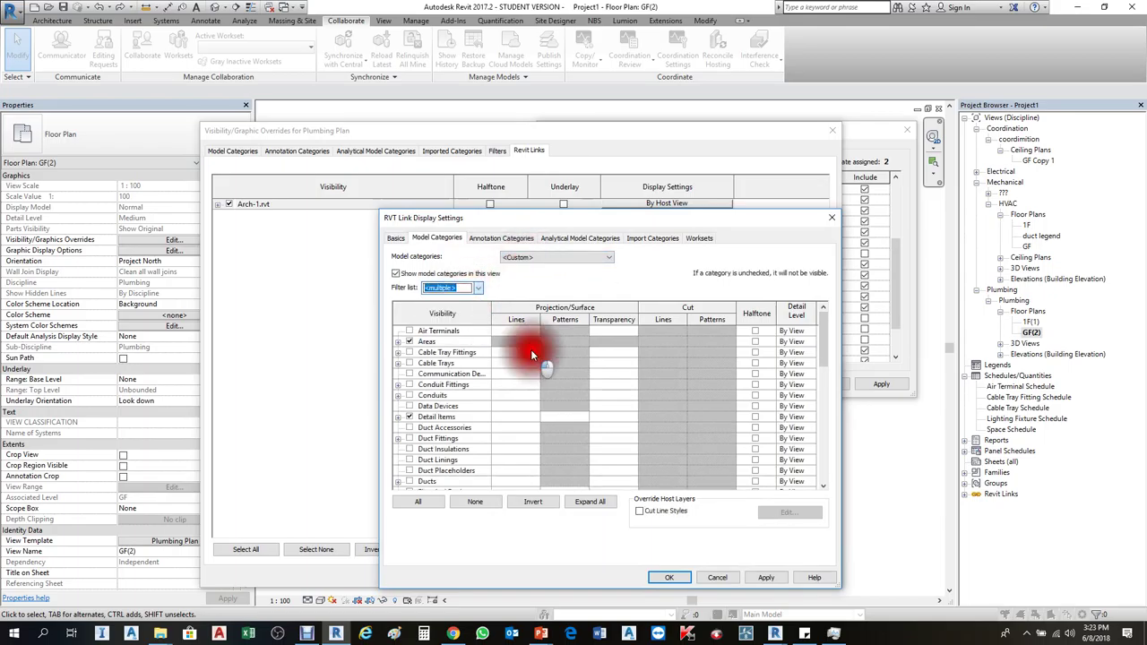
scroll(450, 448, down, 5)
click(450, 470)
scroll(448, 422, down, 2)
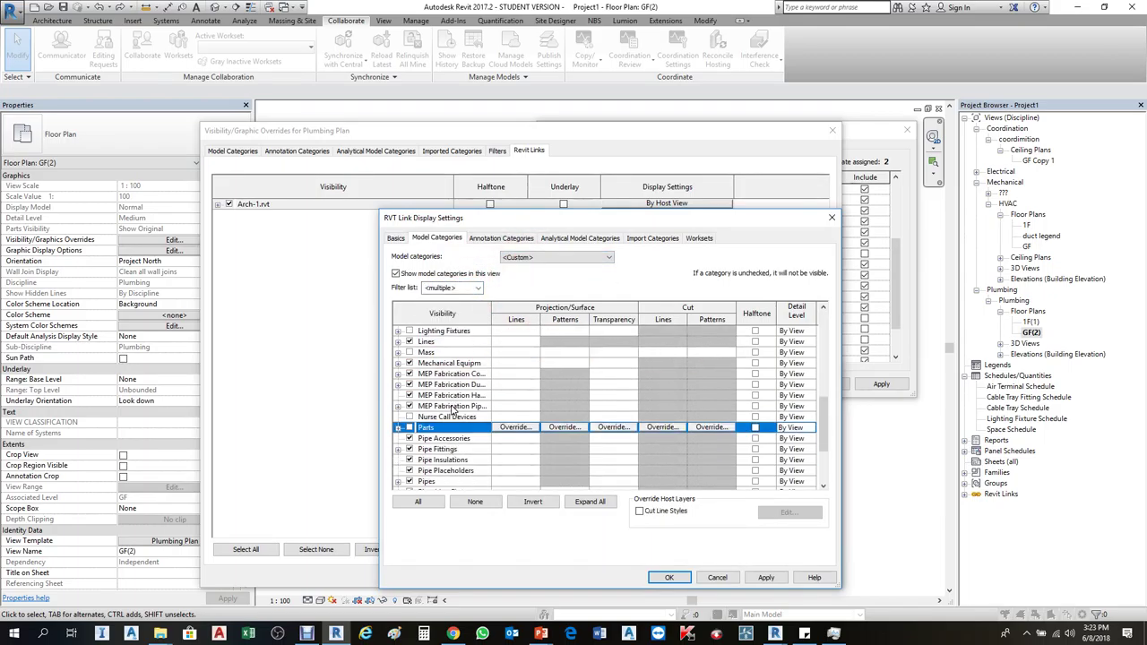
scroll(439, 439, down, 1)
scroll(428, 455, down, 1)
click(413, 460)
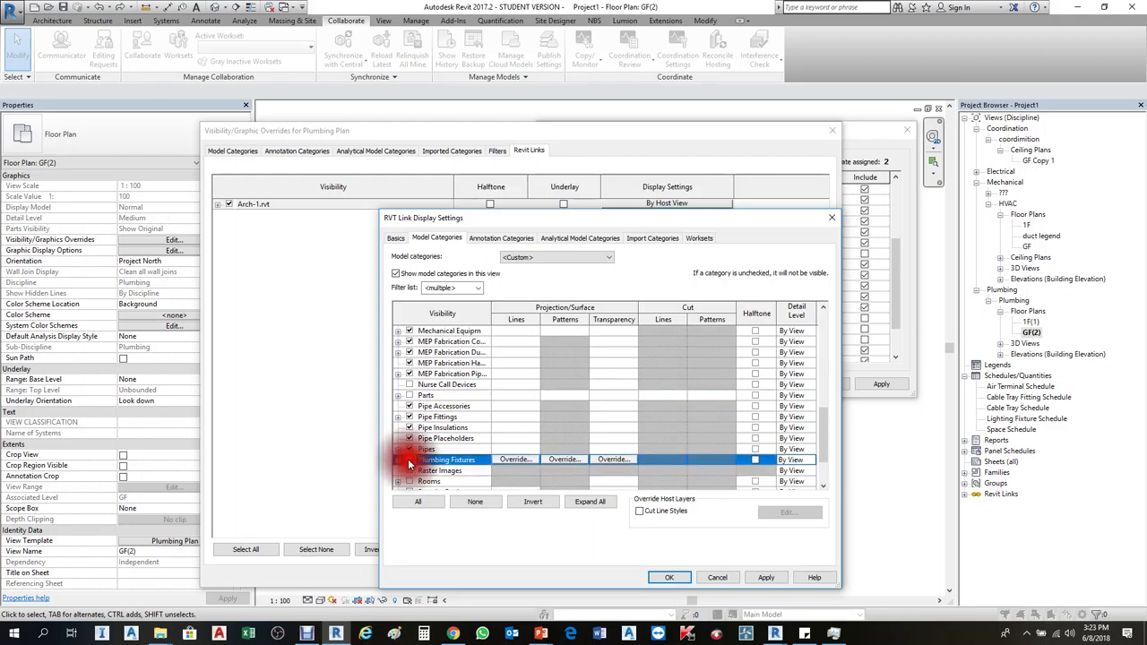
Apply and confirm the link display, visibility override and template dialogs
click(764, 577)
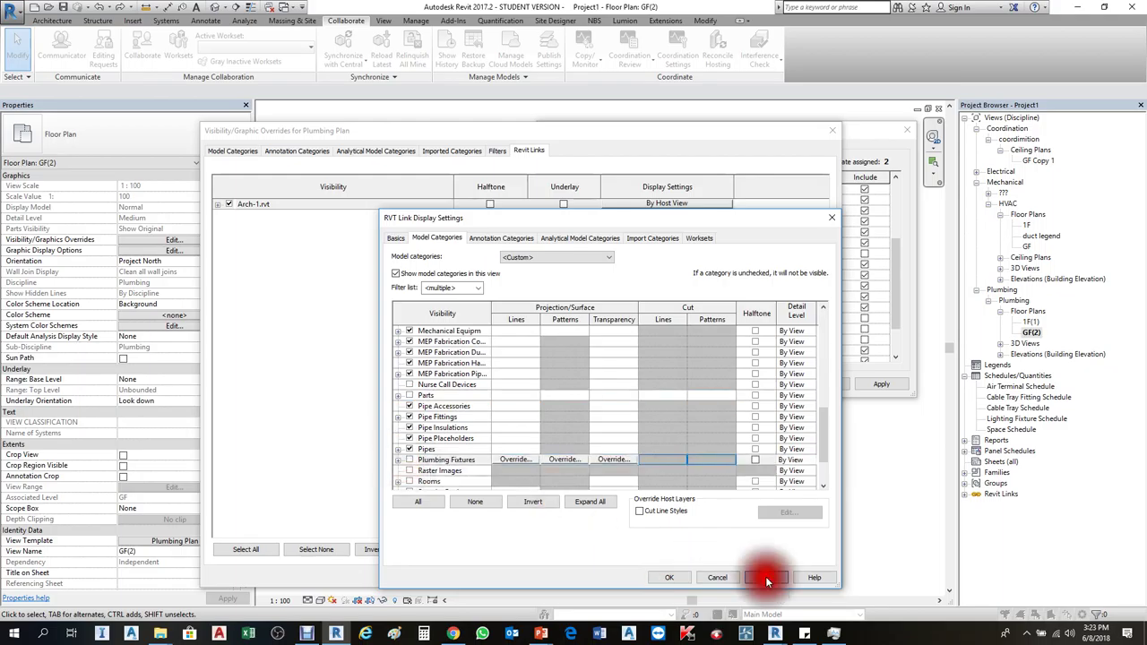
click(669, 577)
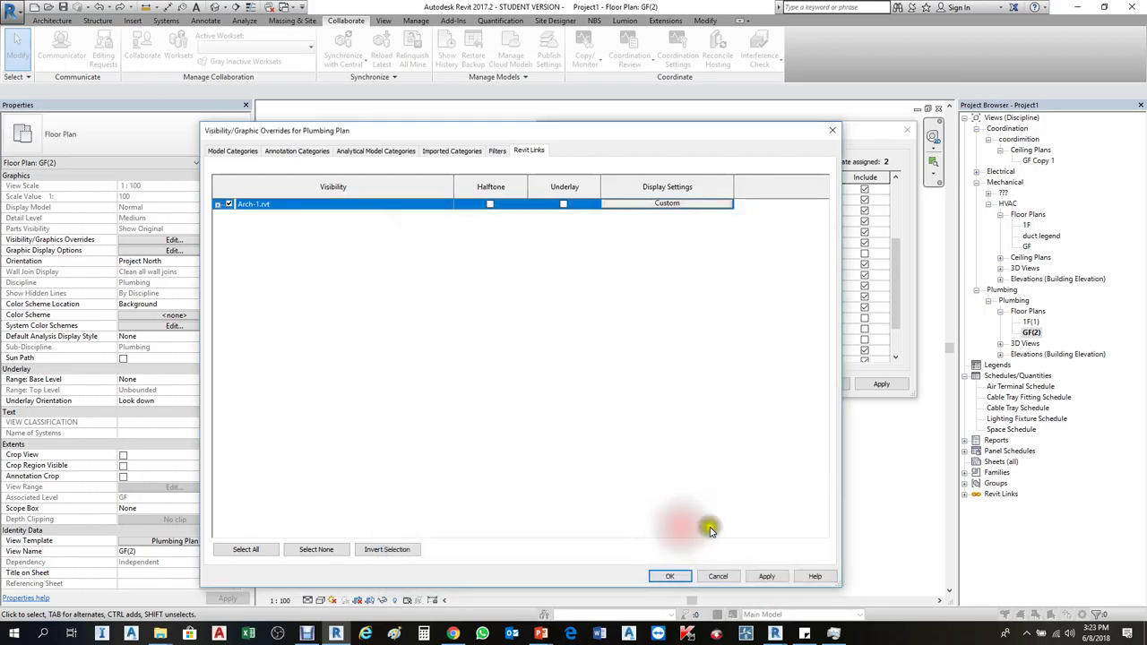
click(766, 576)
click(687, 576)
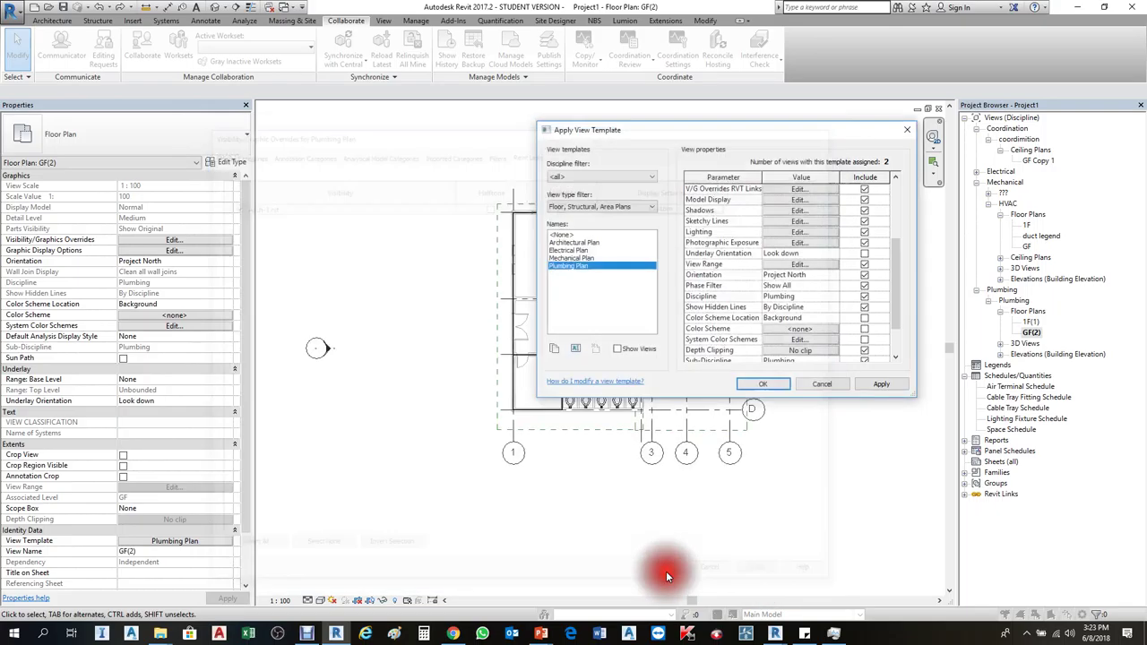
click(882, 383)
click(762, 385)
scroll(703, 336, up, 2)
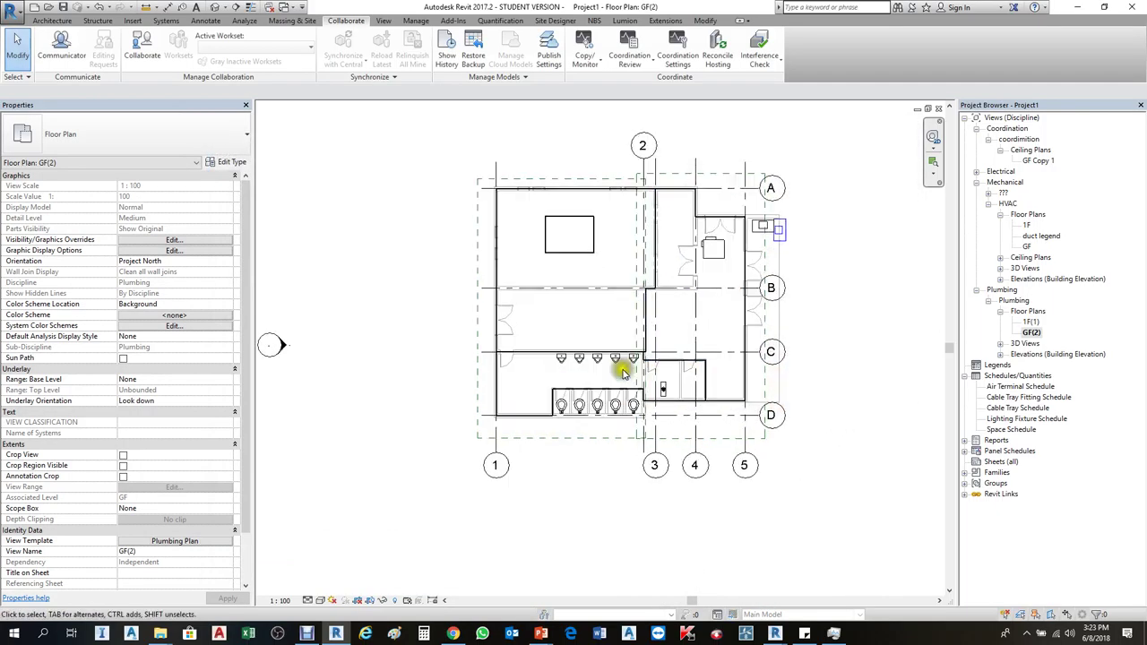
scroll(691, 364, up, 2)
scroll(668, 363, up, 2)
click(649, 351)
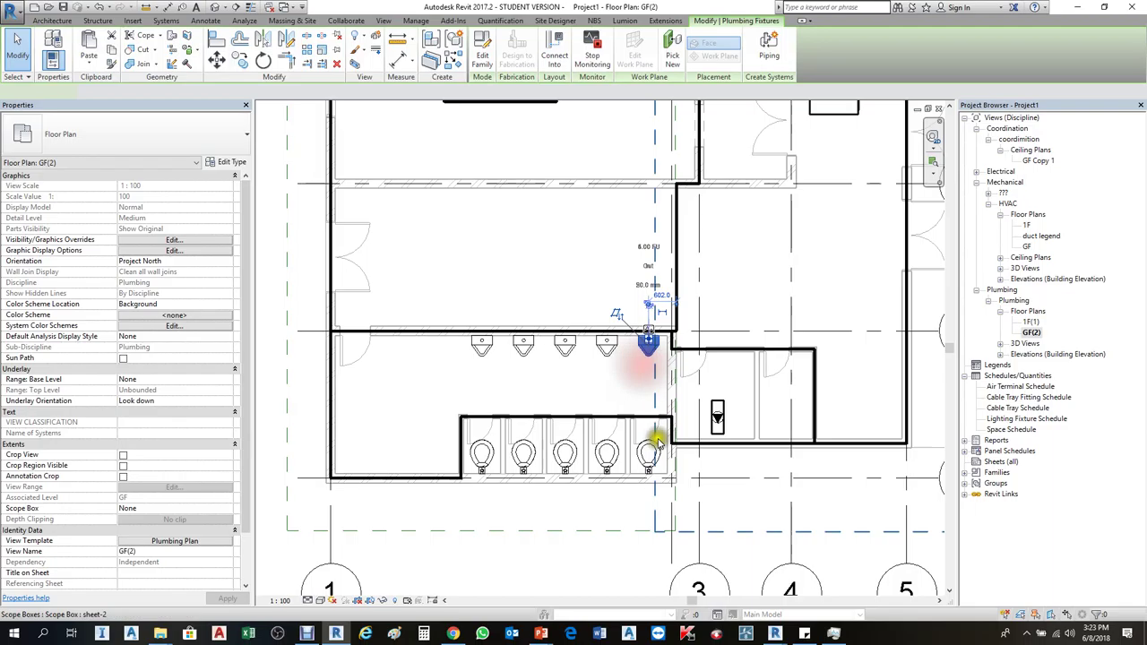
click(674, 475)
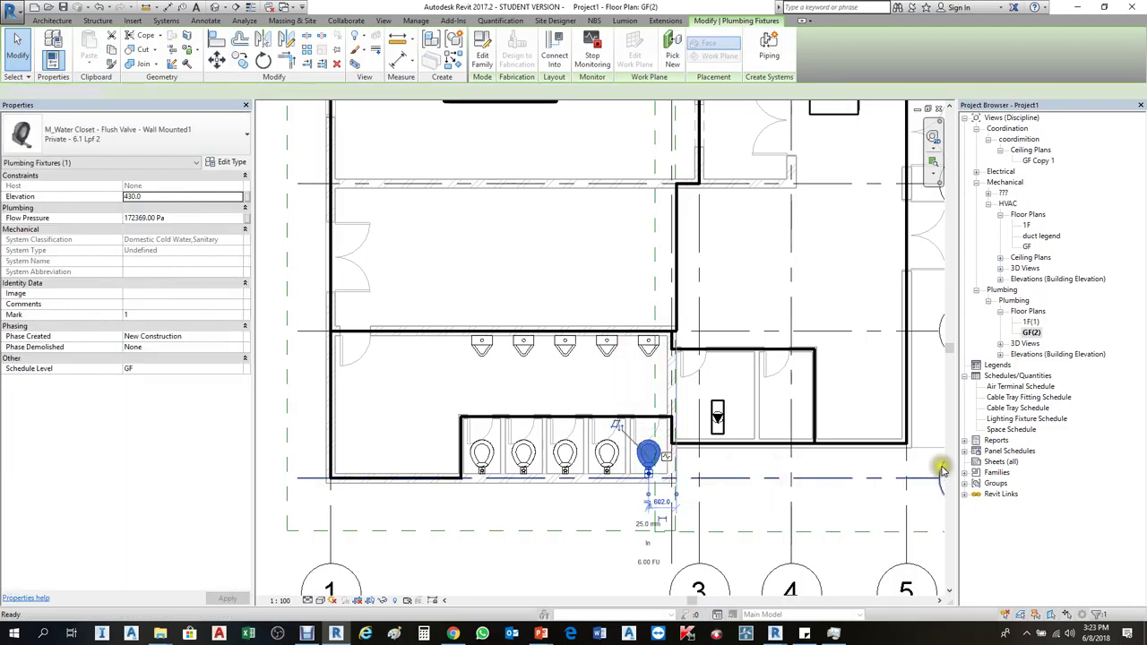
key(Delete)
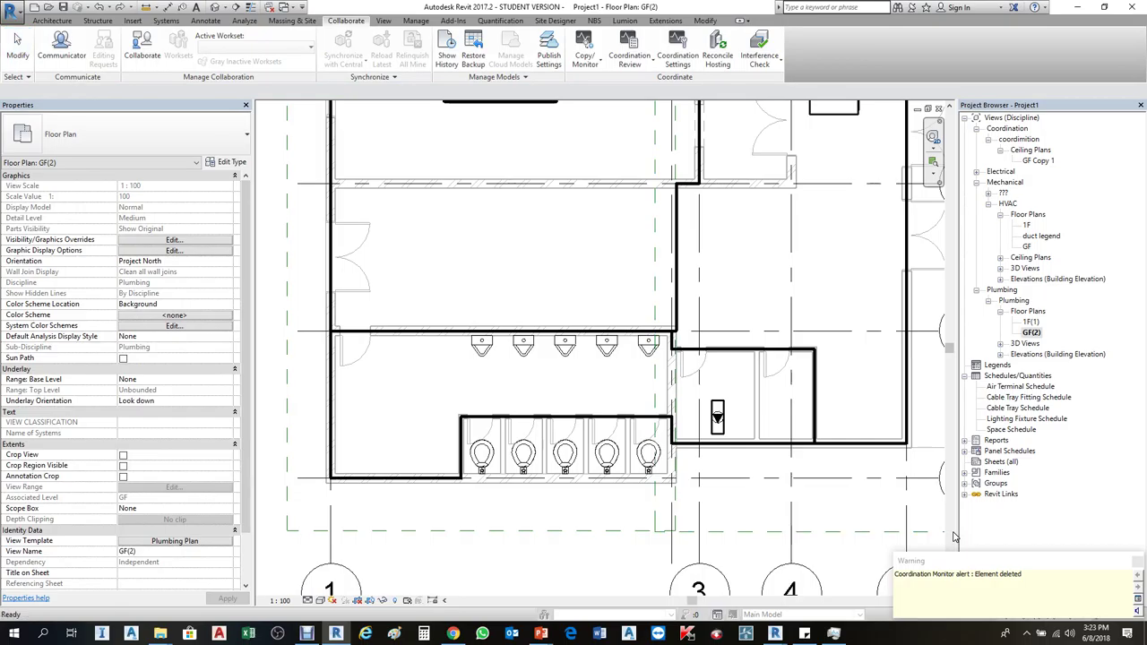
click(1105, 601)
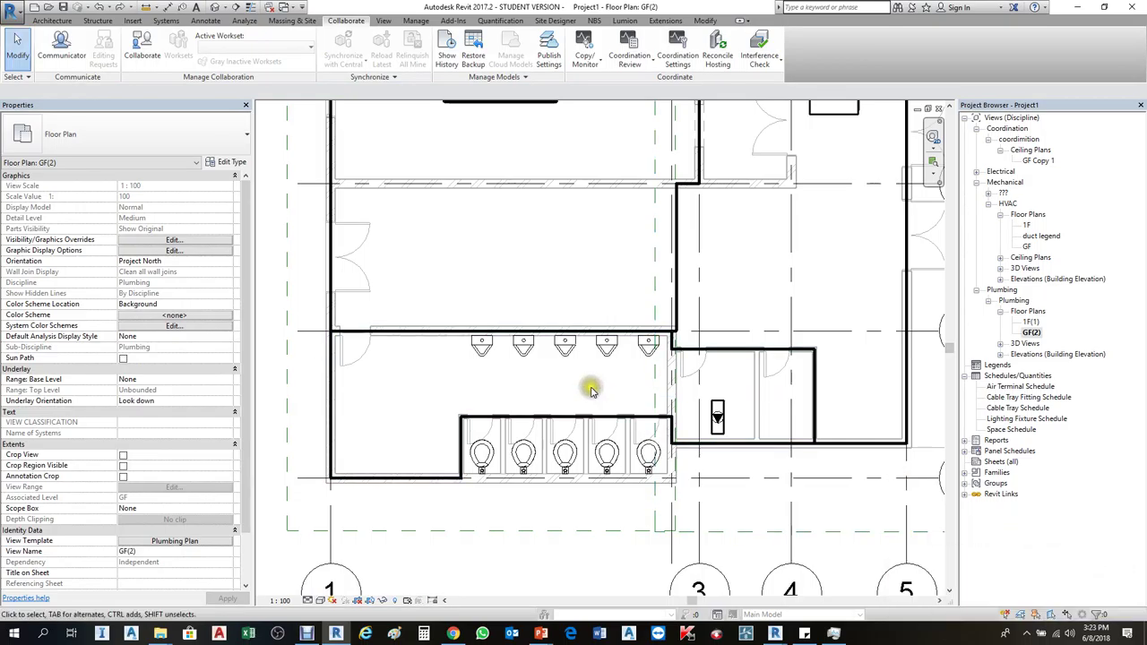
scroll(592, 389, down, 3)
scroll(417, 430, up, 3)
click(621, 437)
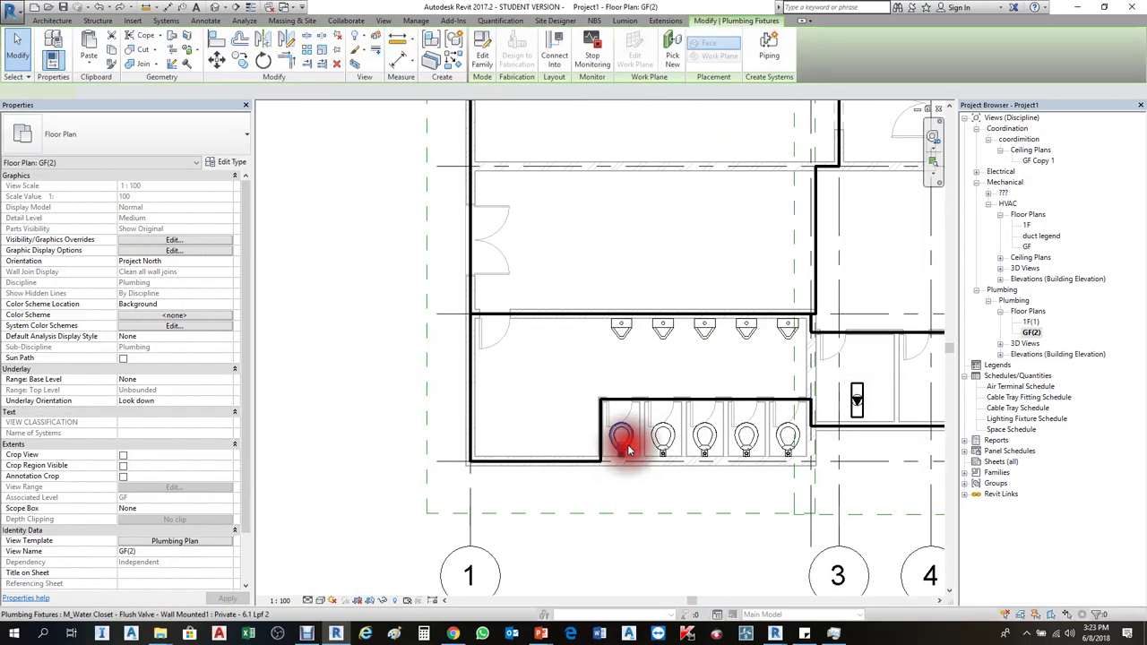
click(691, 256)
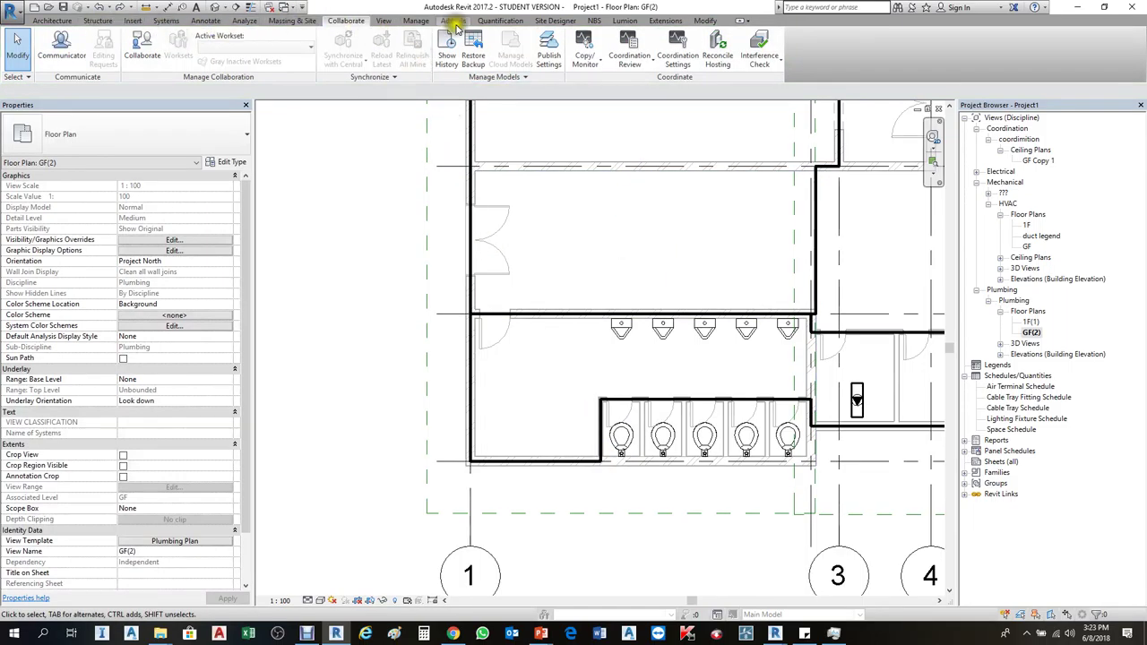
Start placing a plumbing fixture from Systems and browse the fixture type list
click(166, 21)
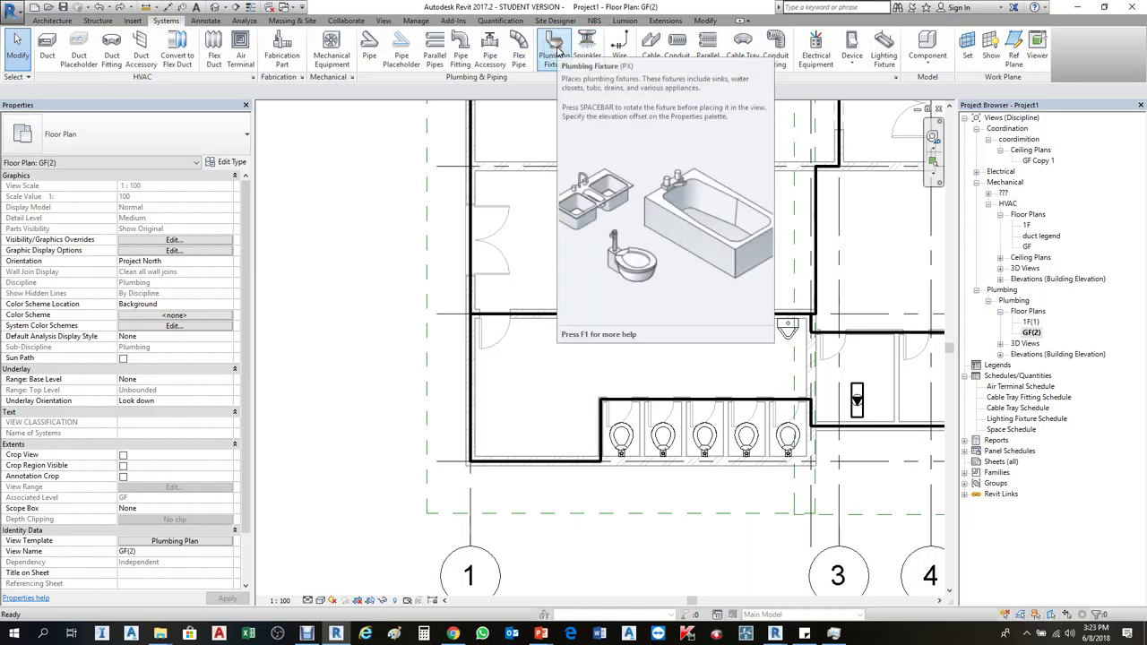
click(557, 52)
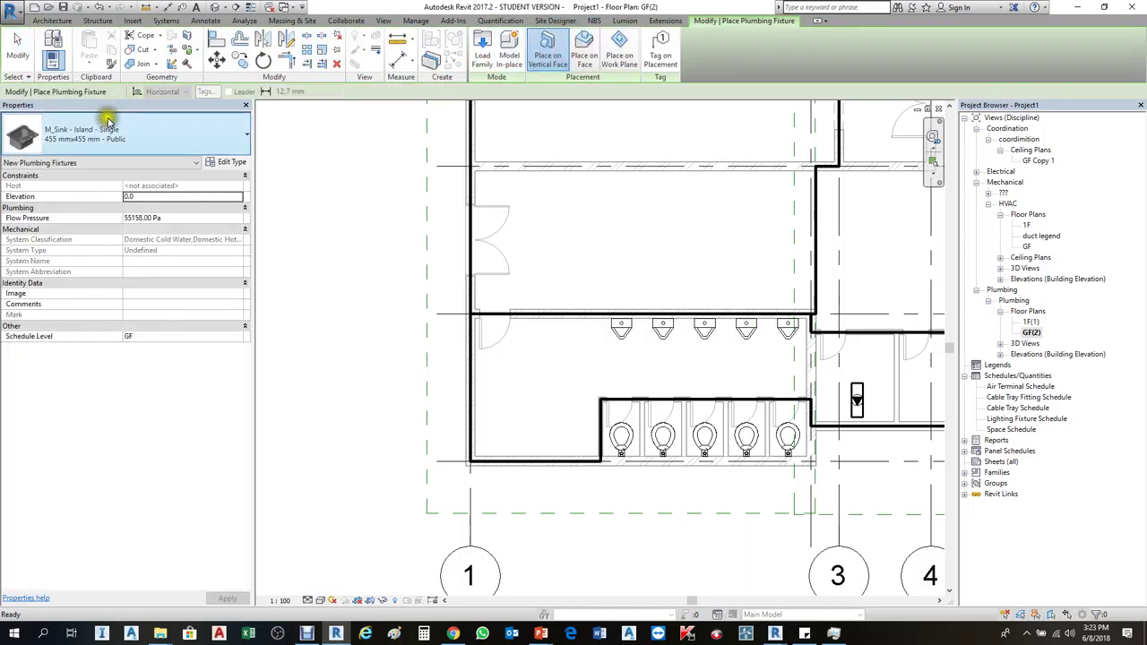
click(167, 122)
scroll(116, 366, down, 1)
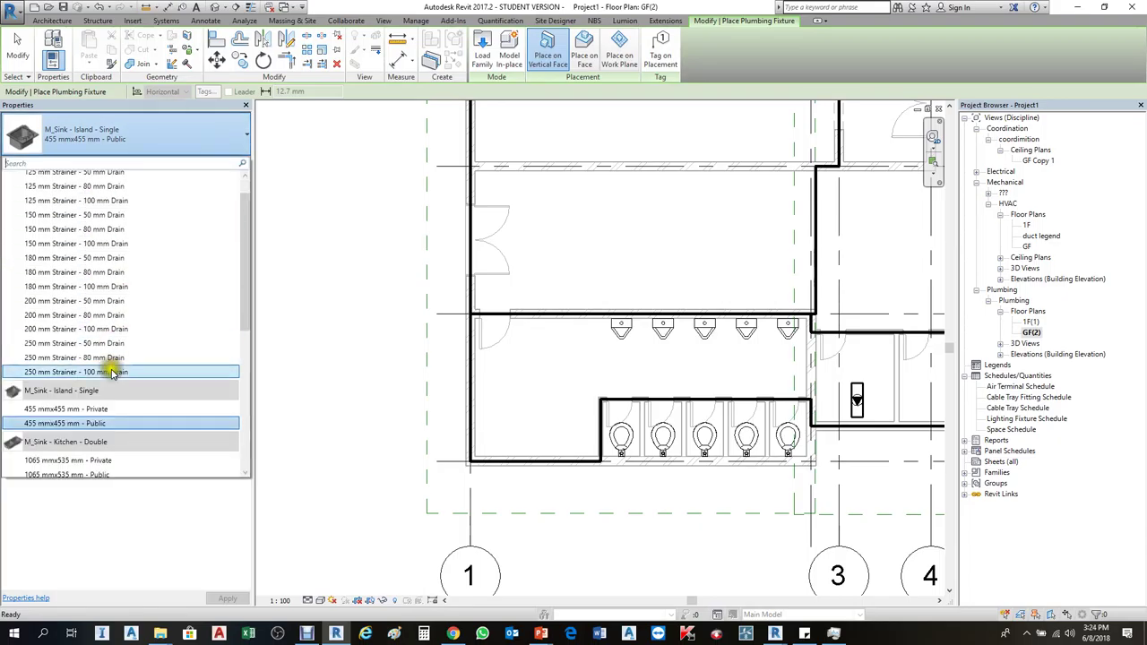
scroll(115, 377, down, 3)
scroll(128, 448, down, 1)
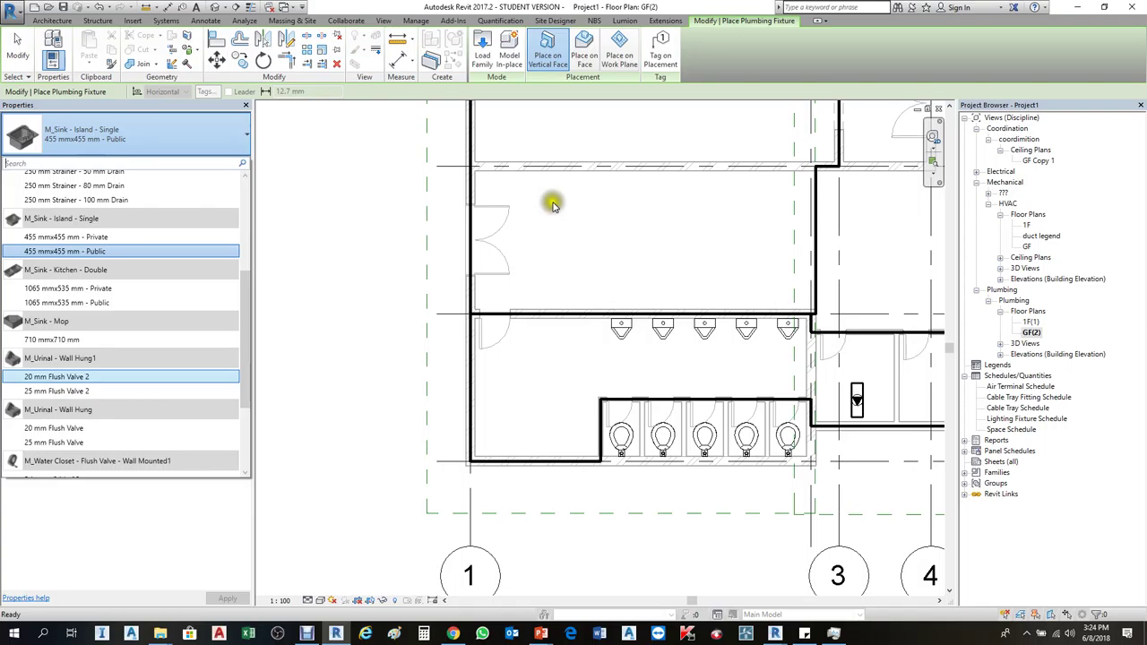
click(483, 47)
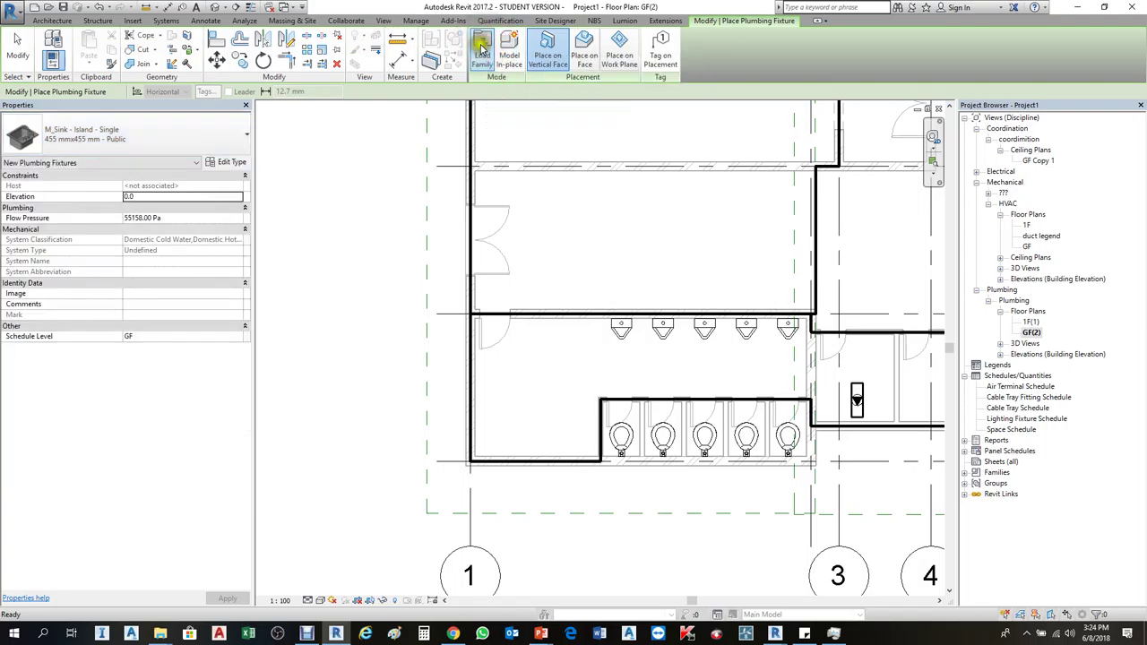
Browse the library's Plumbing > MEP > Fixtures > Water Closets folder and pick the wall-mounted flush valve family
click(483, 47)
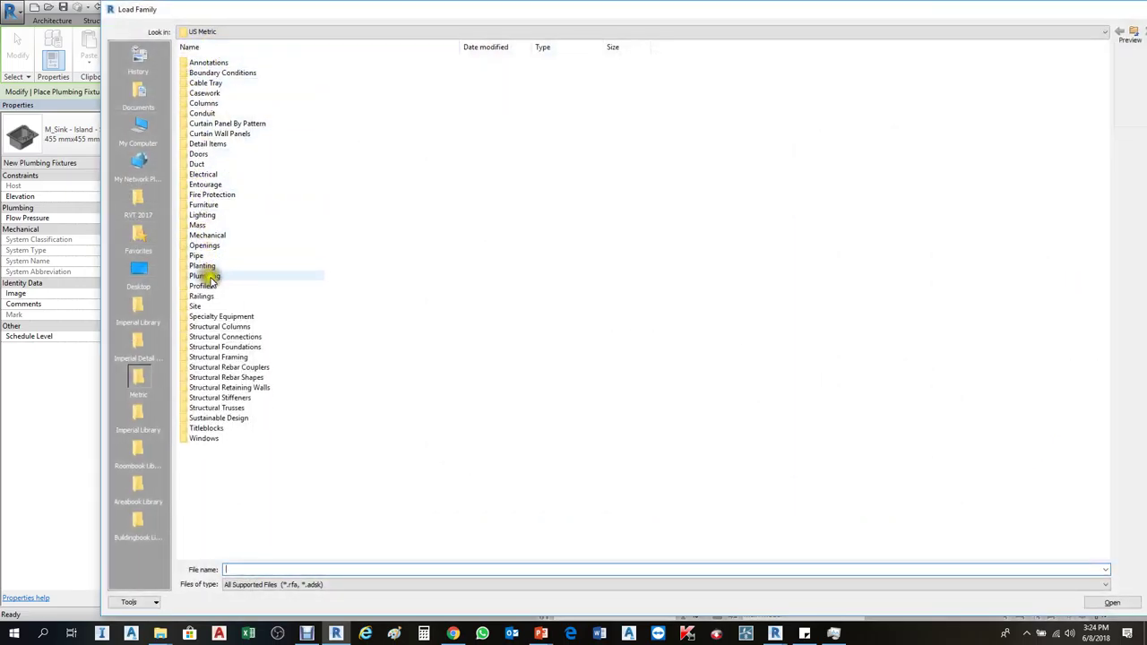
click(212, 277)
double_click(213, 277)
double_click(215, 69)
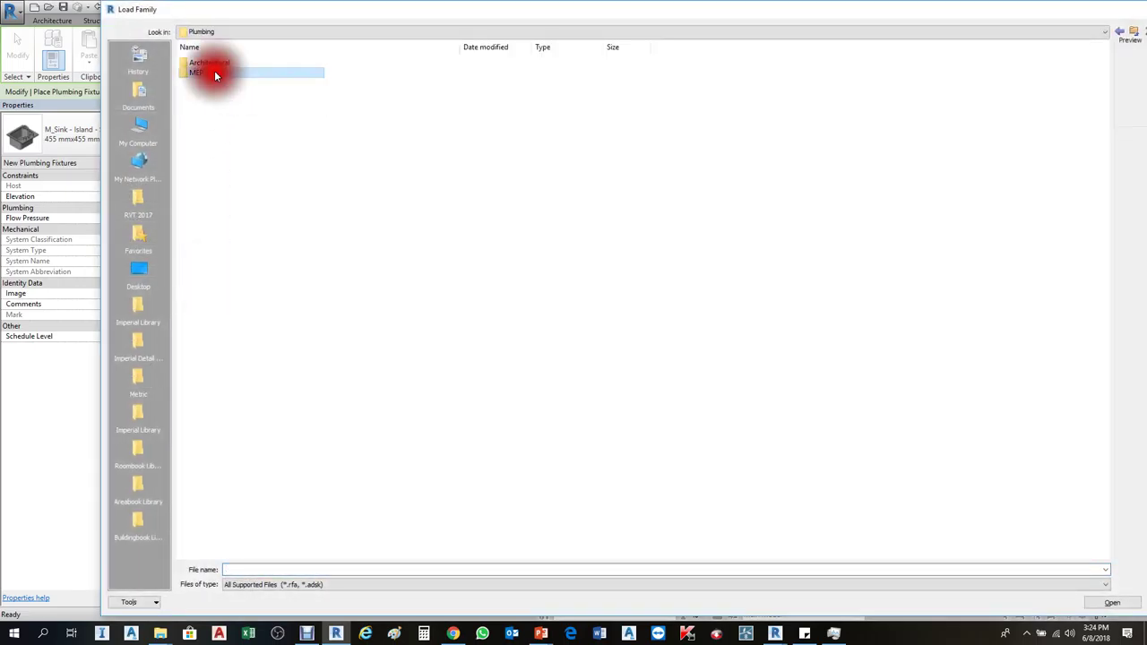
click(225, 64)
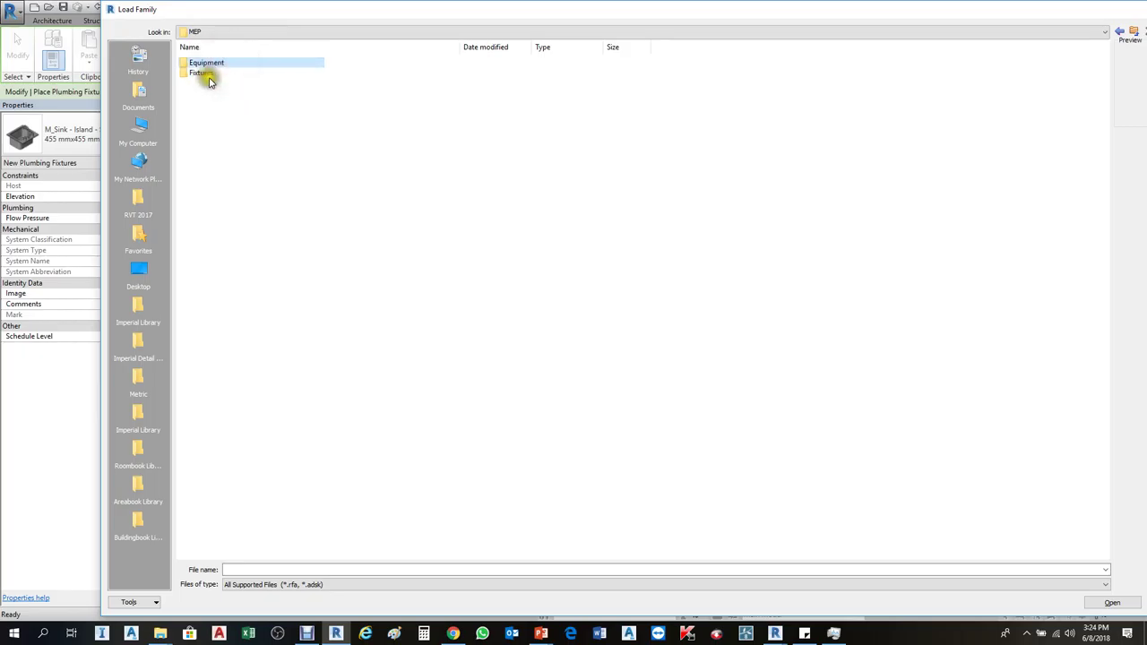
click(216, 77)
double_click(216, 77)
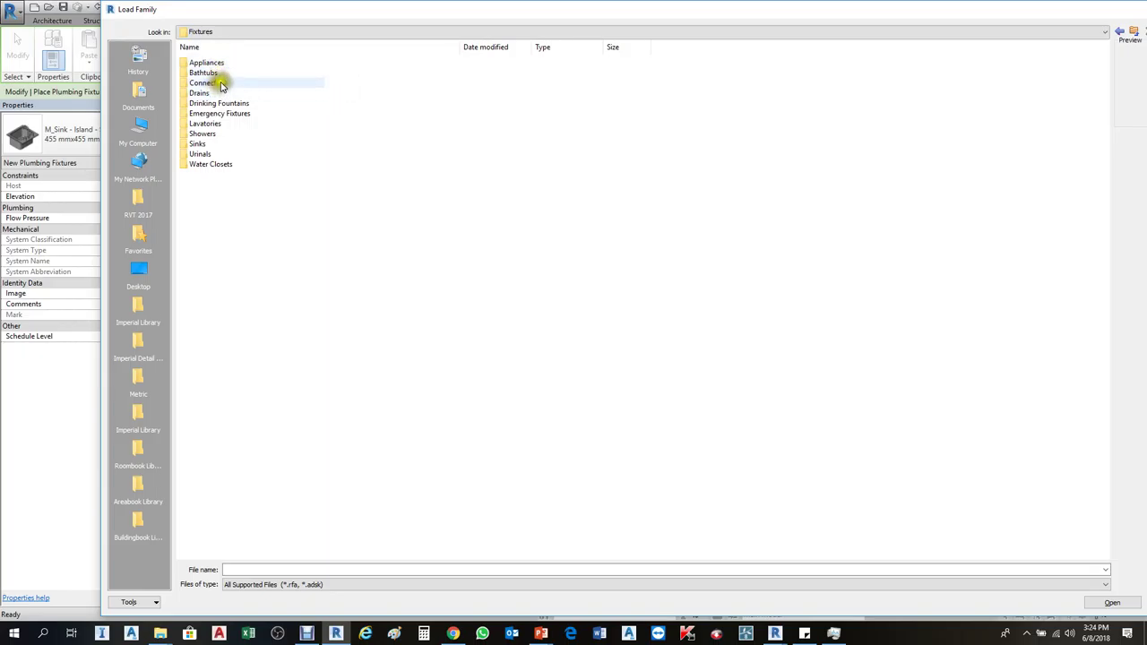
click(219, 113)
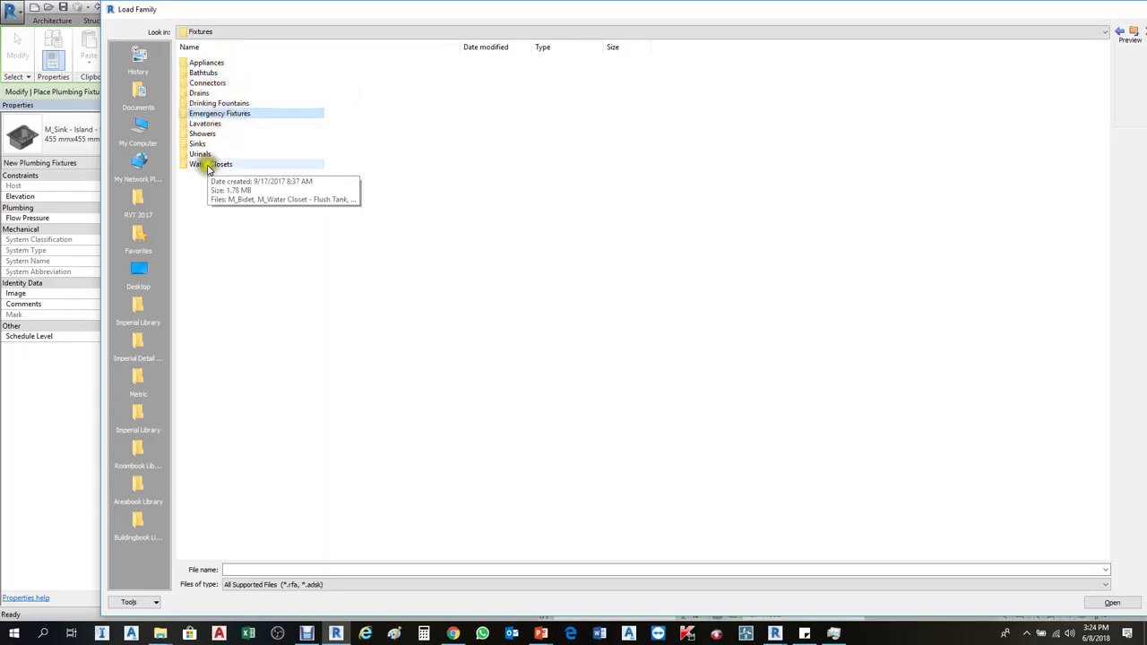
double_click(219, 165)
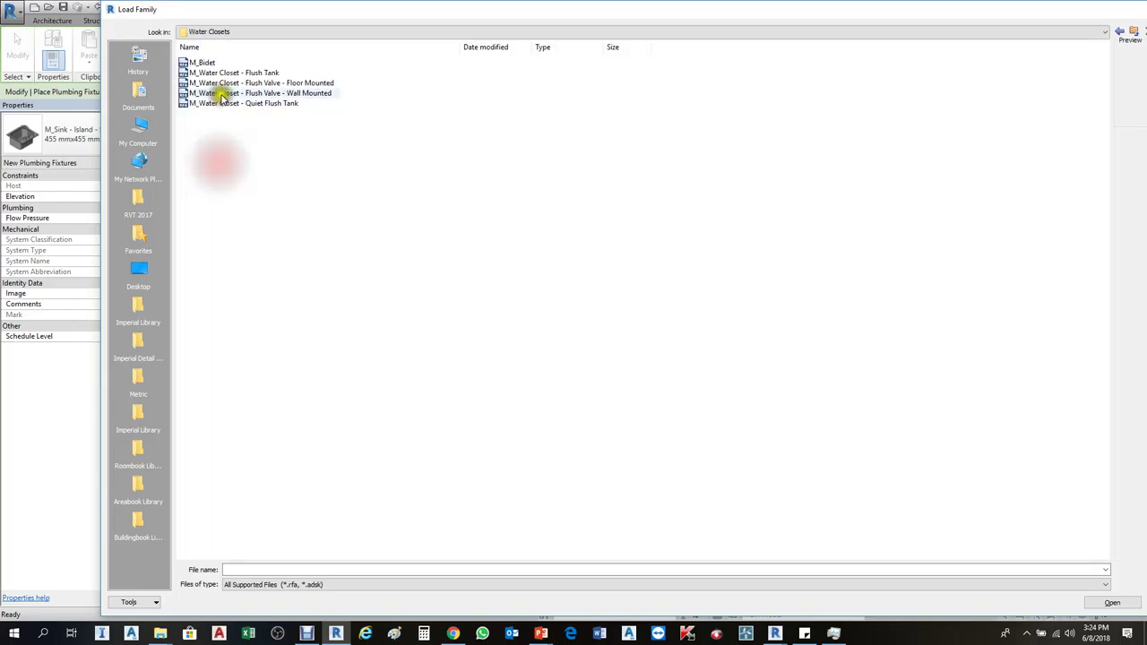
click(229, 93)
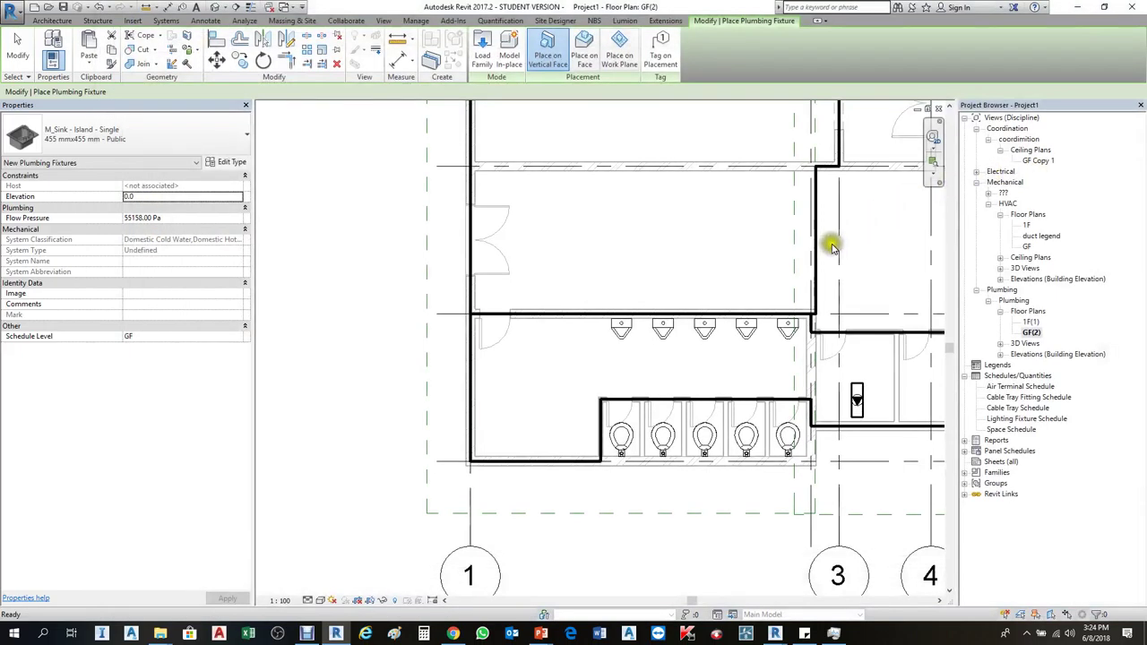
Place an M_Urinal - Wall Hung1 20 mm Flush Valve 2 urinal on the restroom wall
scroll(560, 312, up, 2)
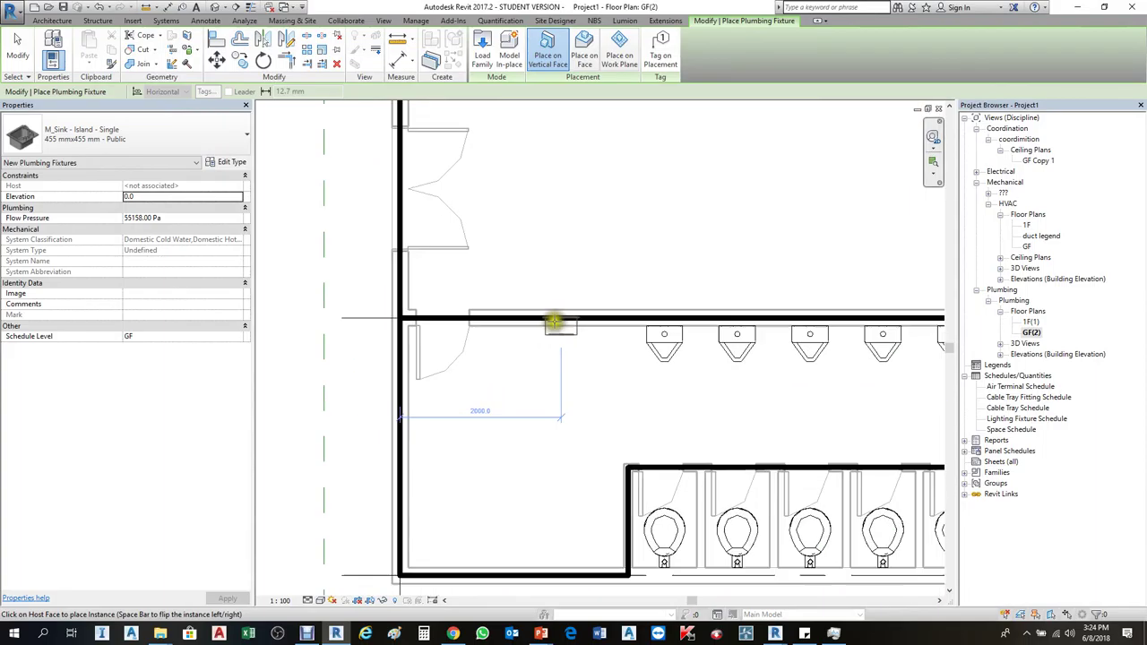
scroll(554, 321, up, 2)
click(139, 144)
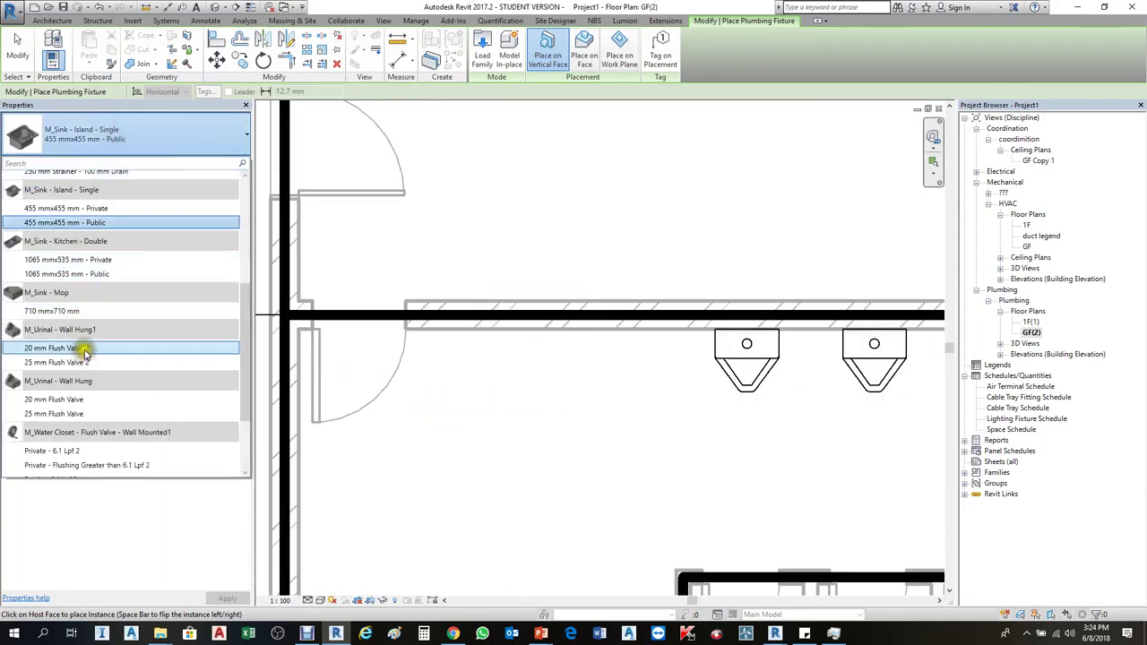
click(84, 351)
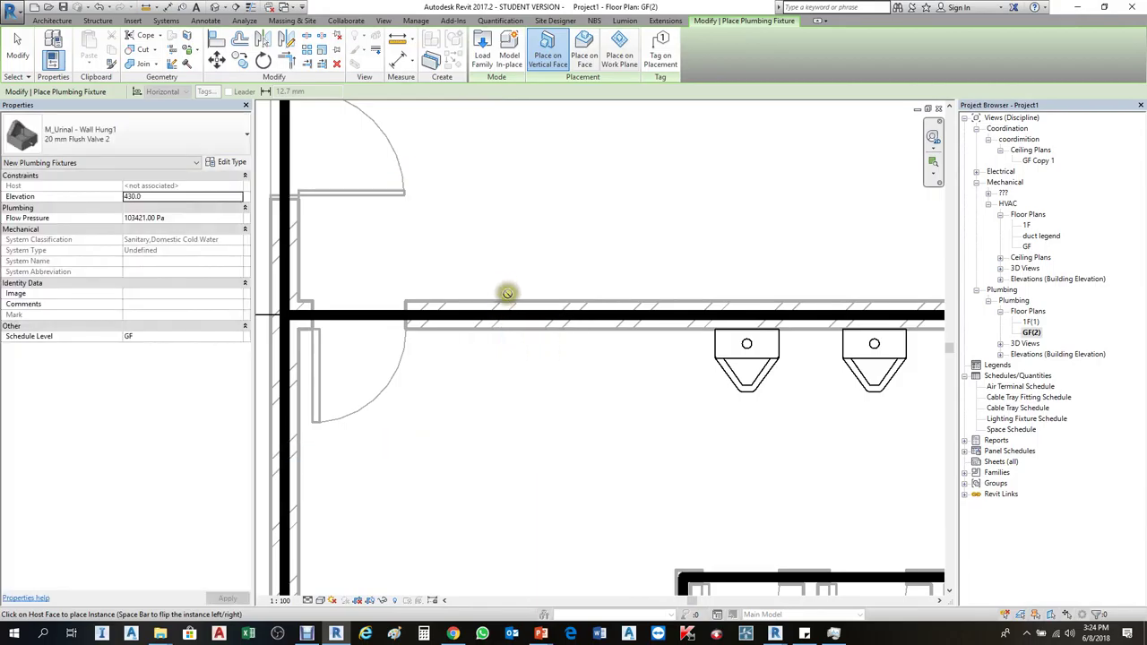
click(507, 297)
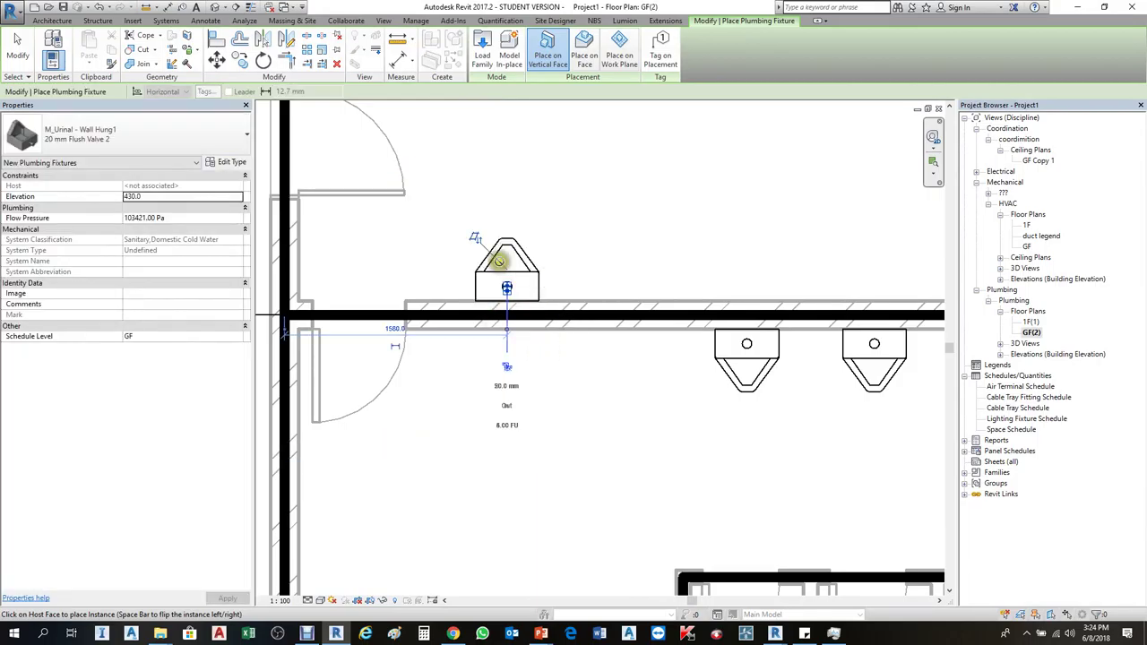
Delete the trial urinal and clear the selection
scroll(538, 323, down, 2)
key(Escape)
key(Escape)
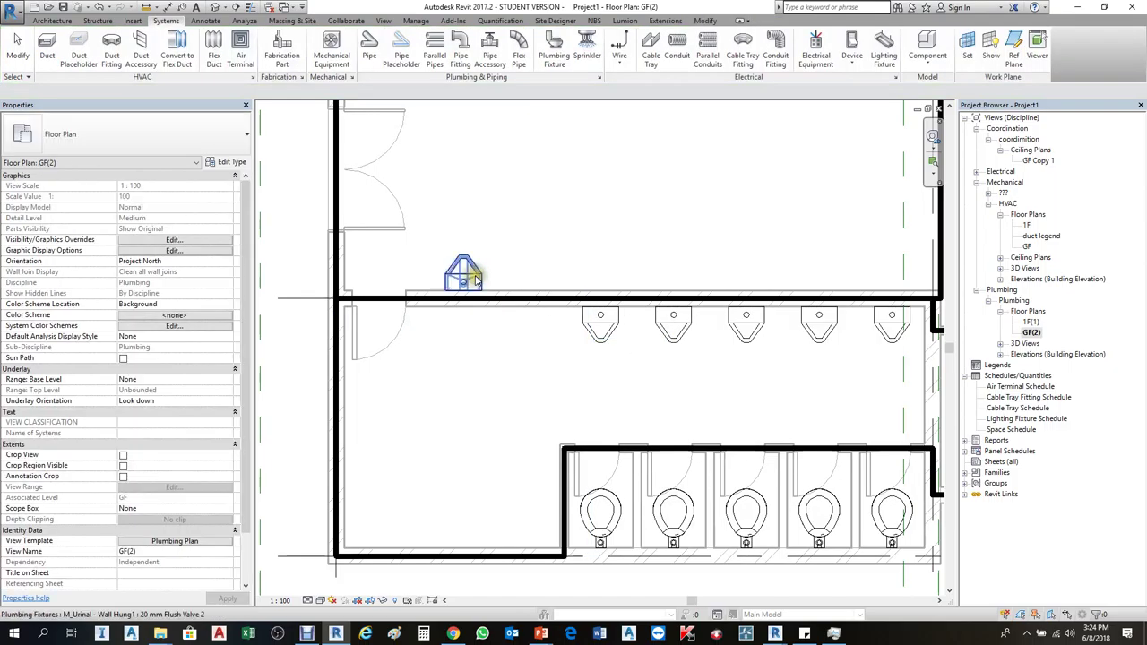
click(477, 279)
key(Delete)
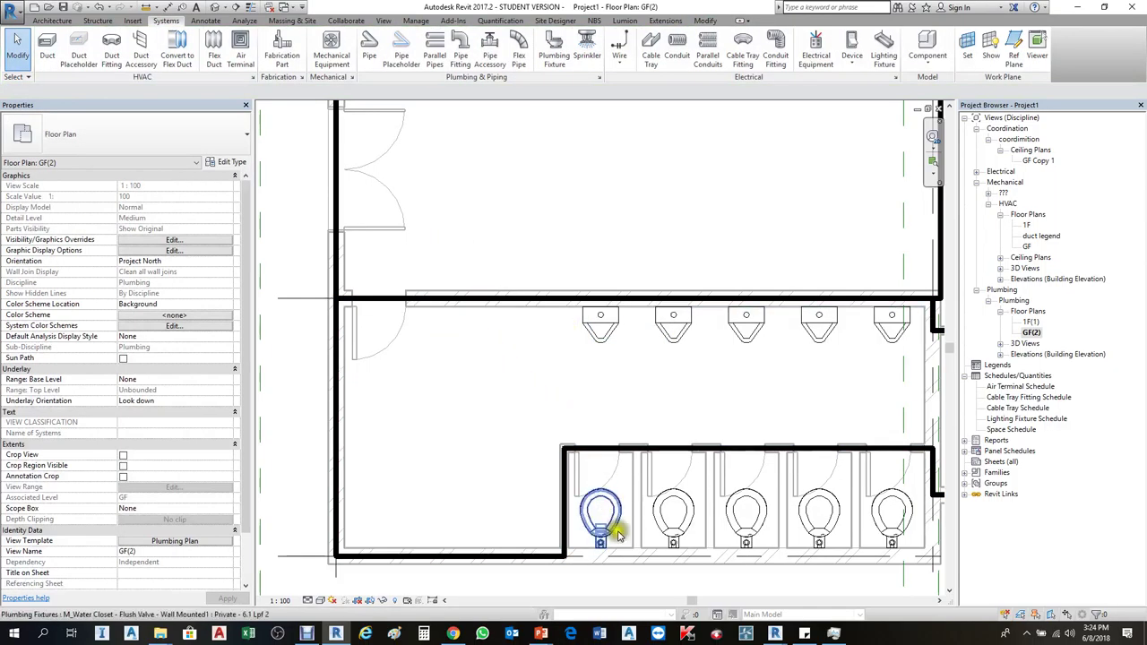
click(616, 533)
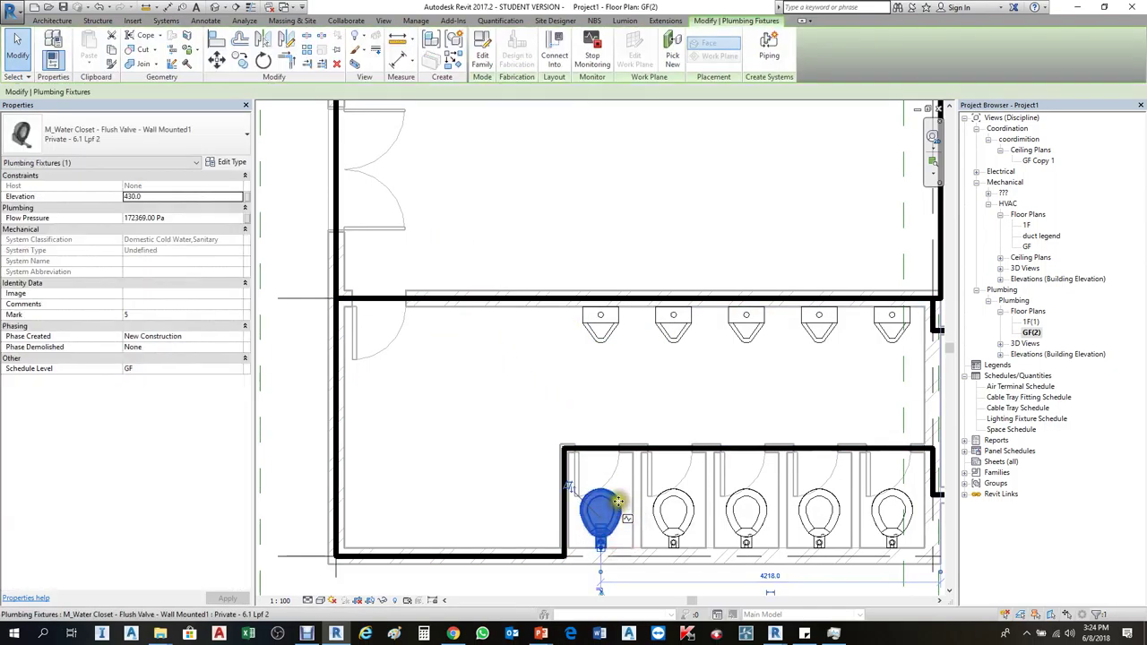
click(661, 189)
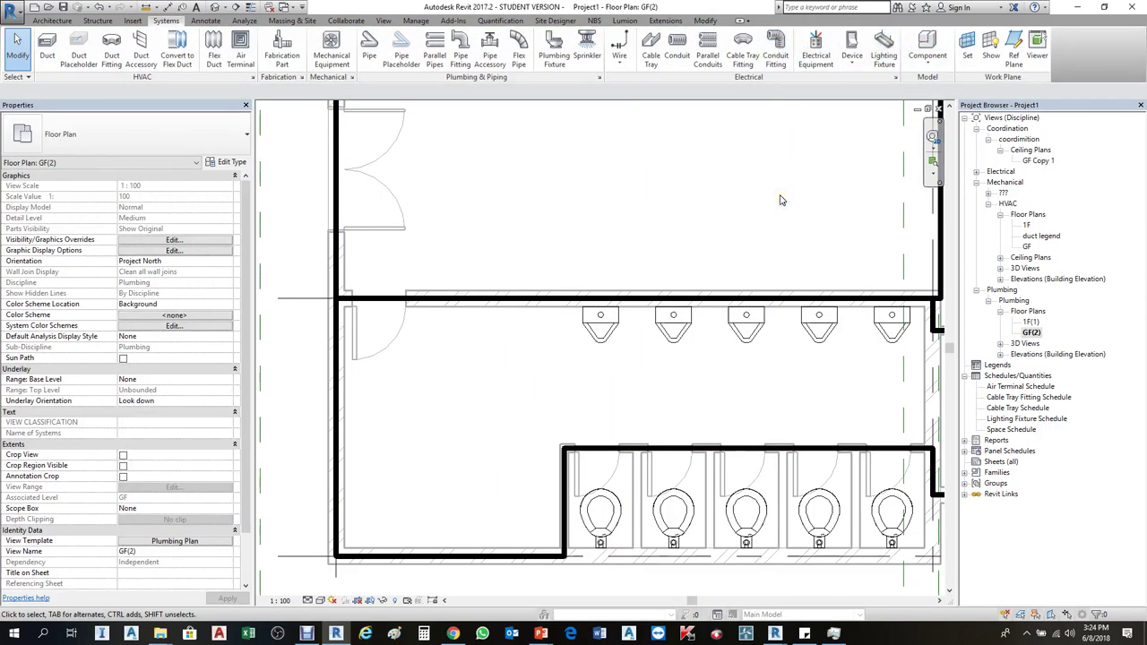
scroll(333, 272, down, 3)
scroll(658, 350, down, 1)
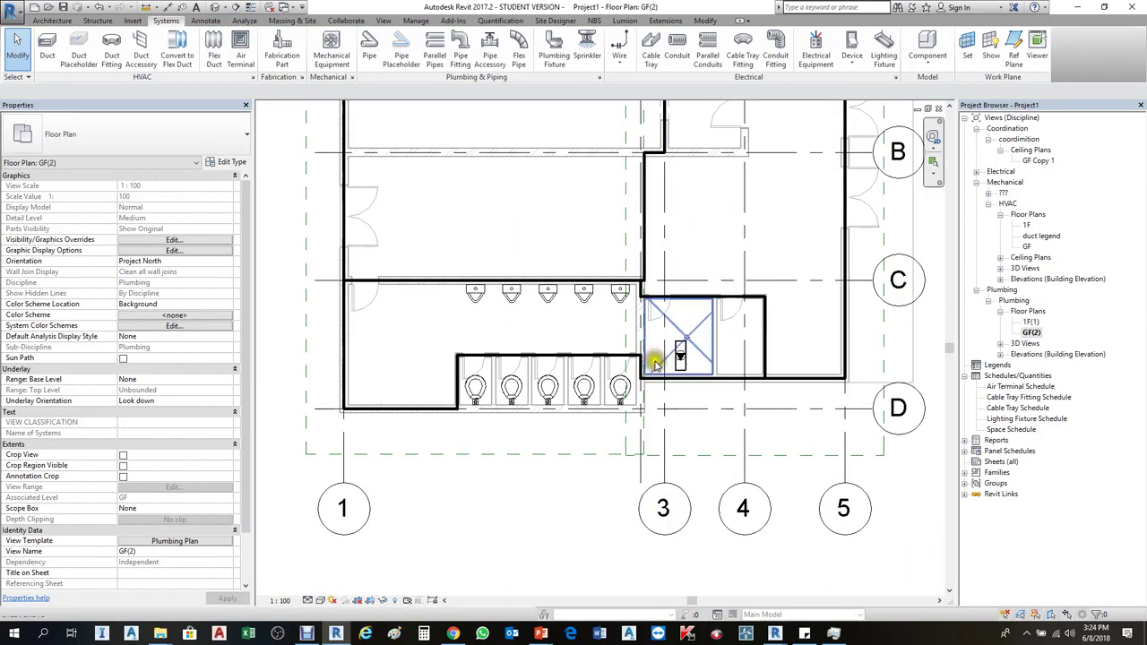
scroll(535, 365, up, 2)
scroll(535, 364, up, 1)
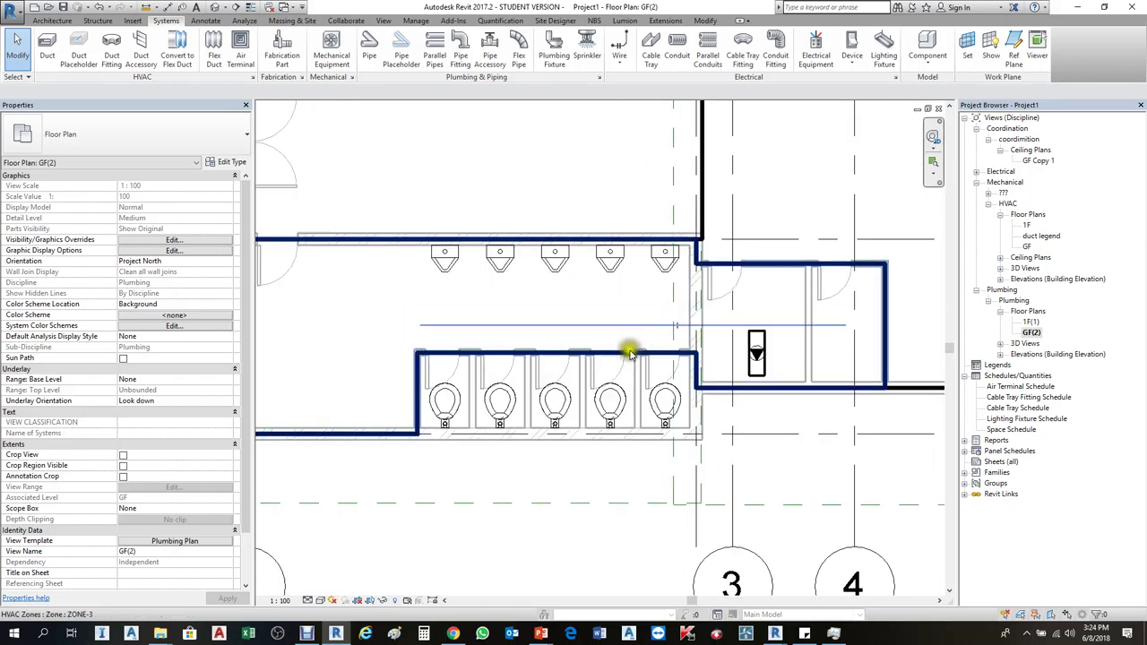
scroll(627, 357, down, 2)
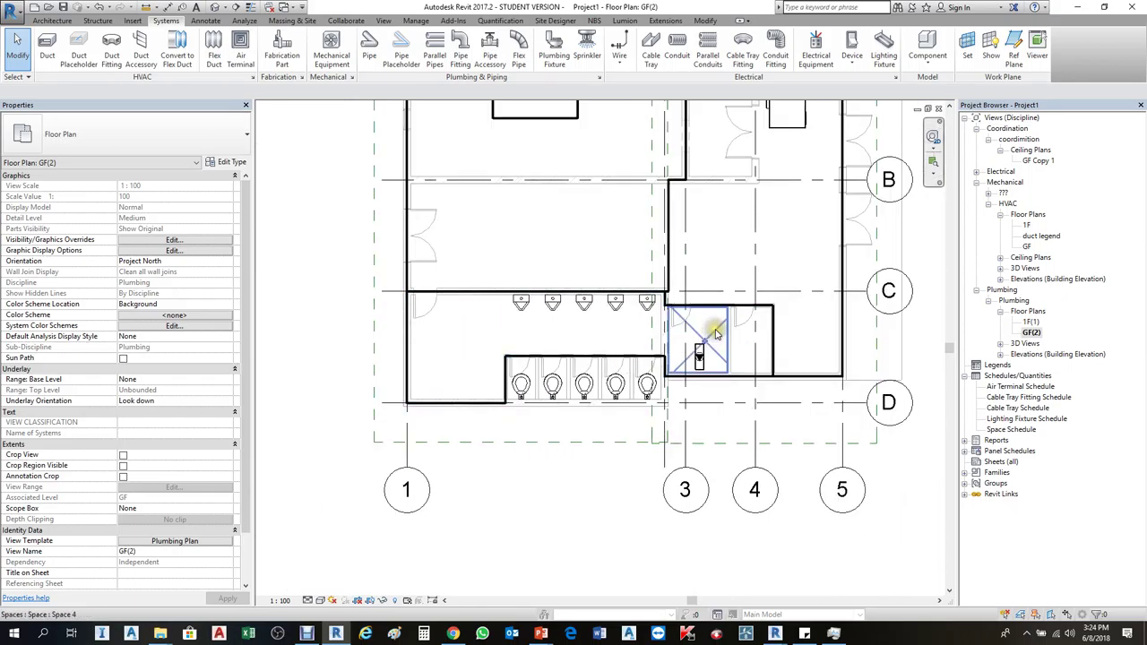
scroll(642, 271, up, 1)
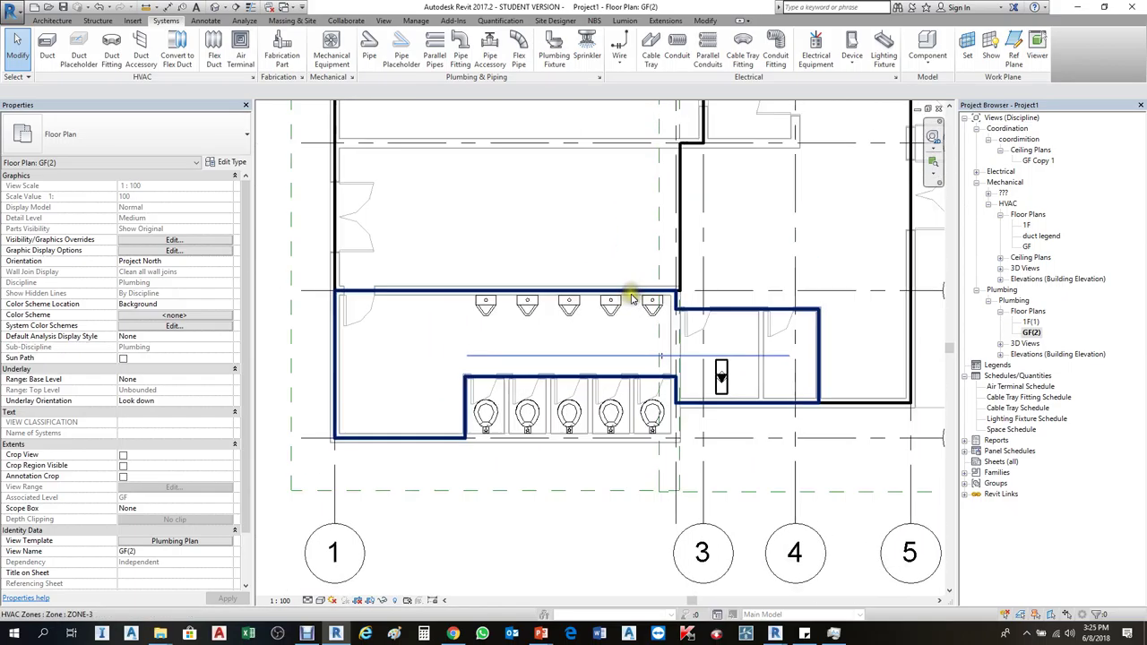
click(465, 375)
key(Escape)
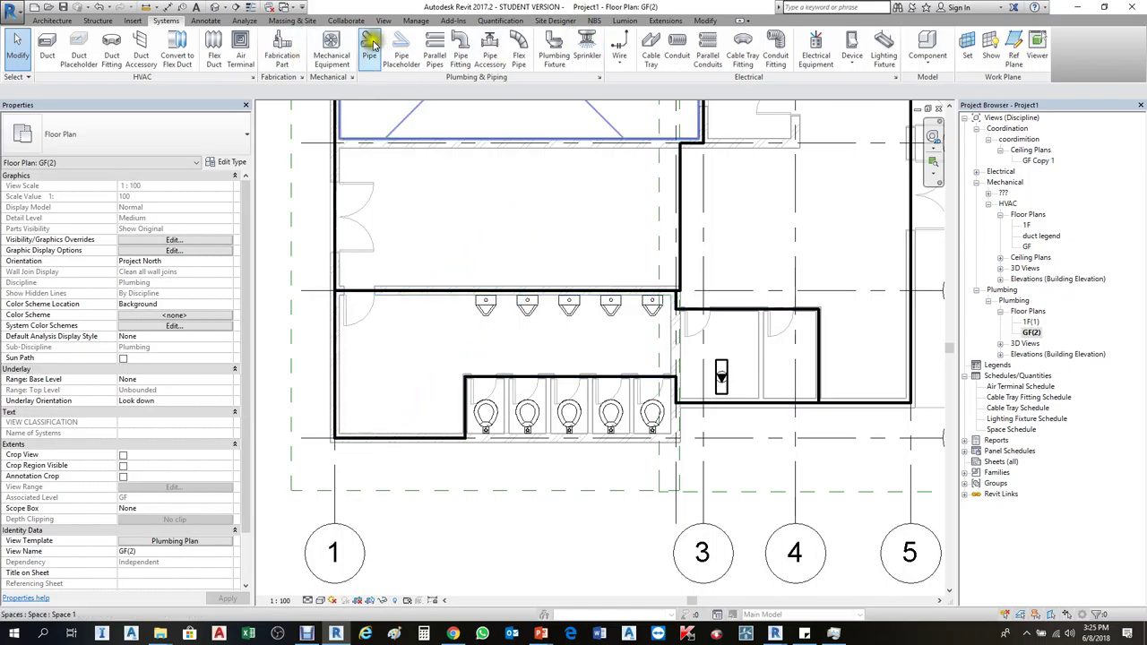
click(369, 45)
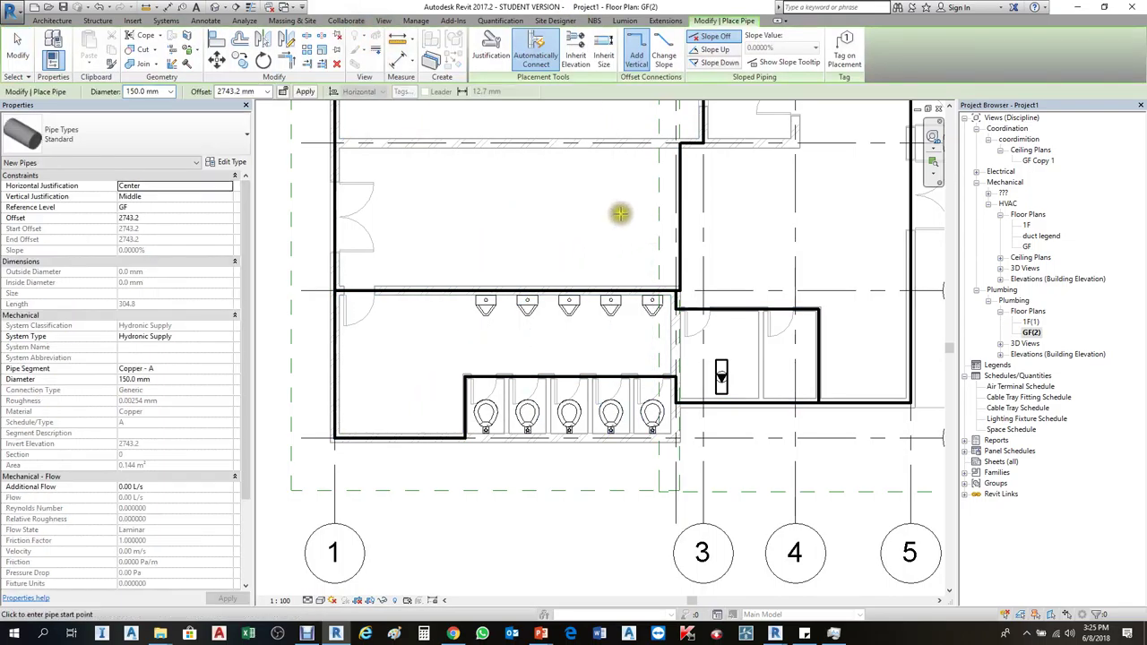
click(613, 213)
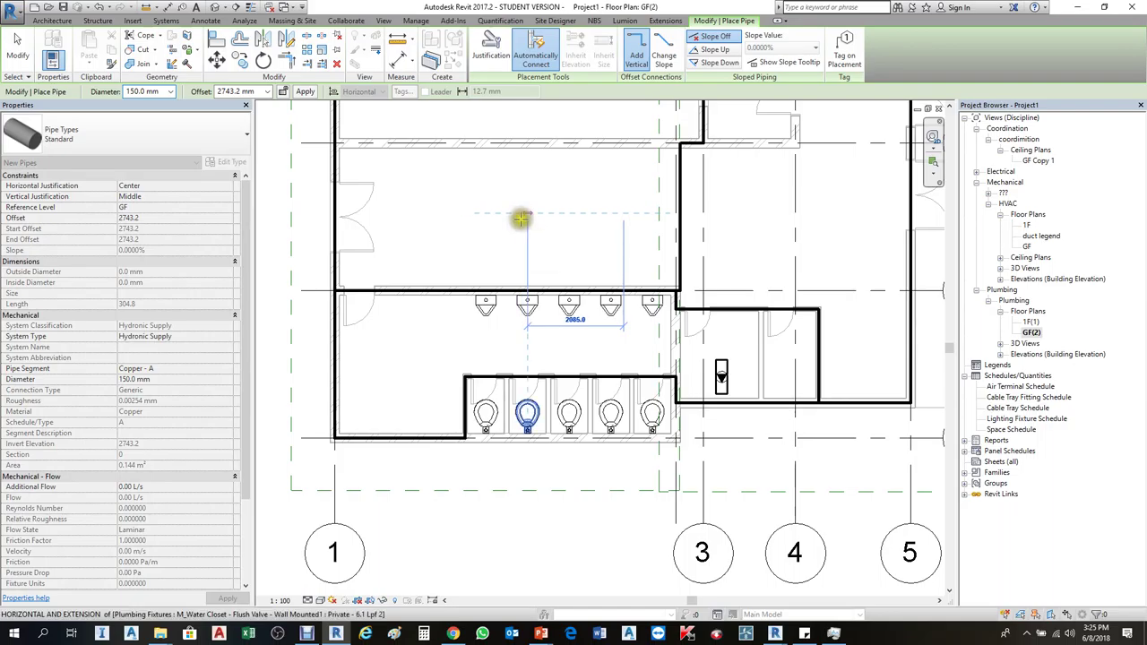
key(Escape)
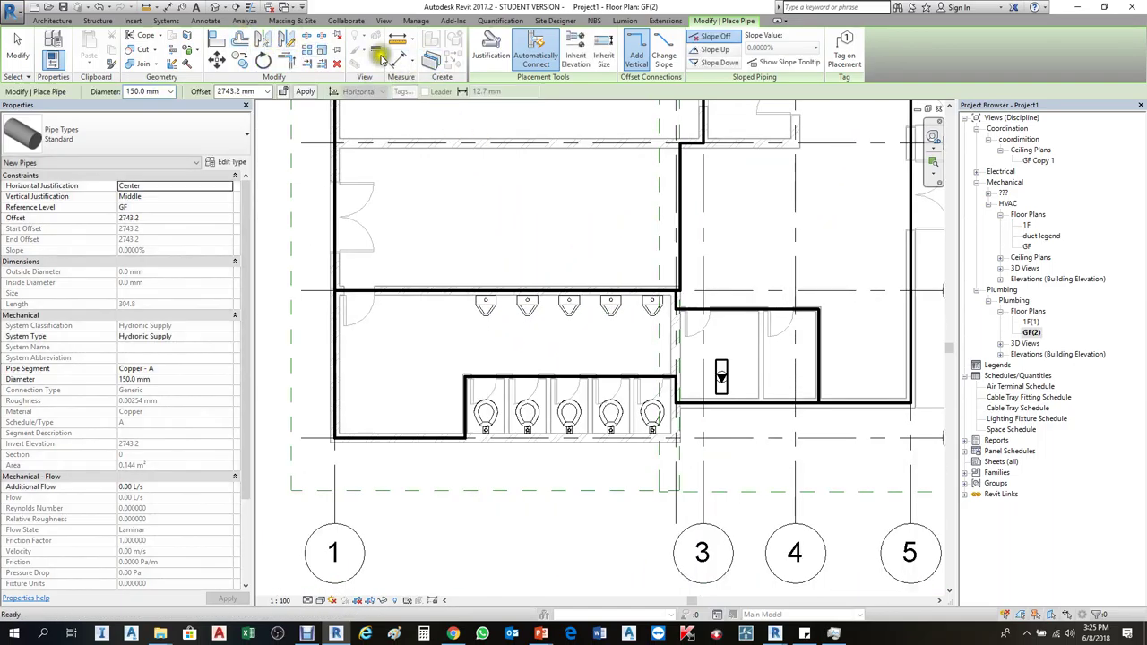
Exit pipe drawing and briefly open the view's Visibility/Graphics settings
key(Escape)
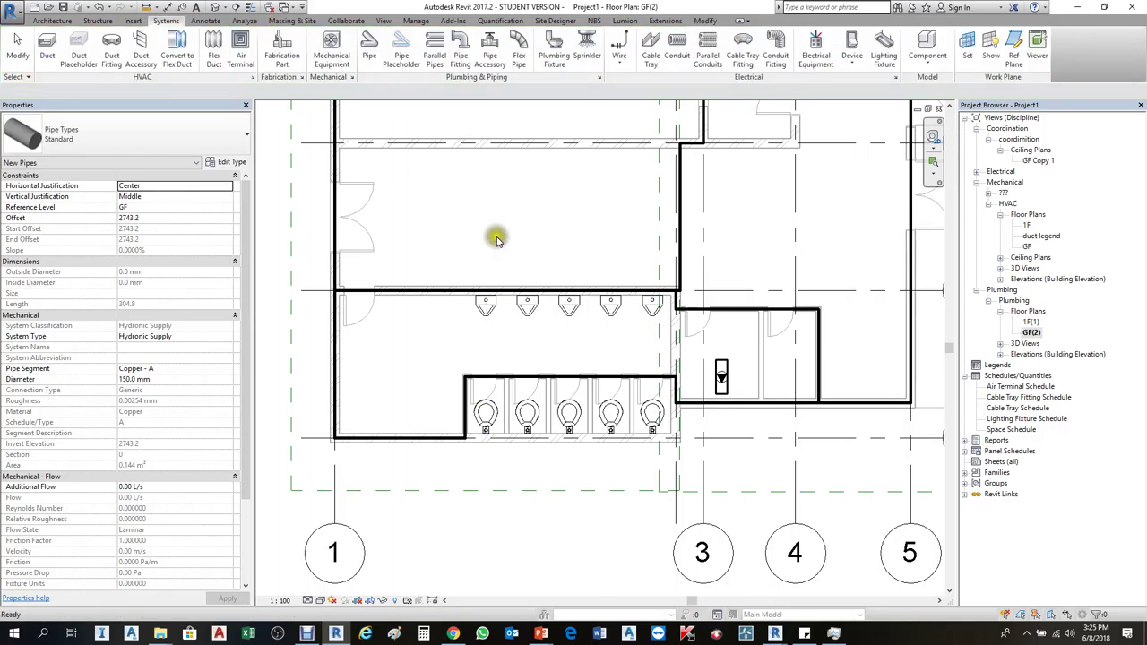
key(Escape)
key(v)
key(g)
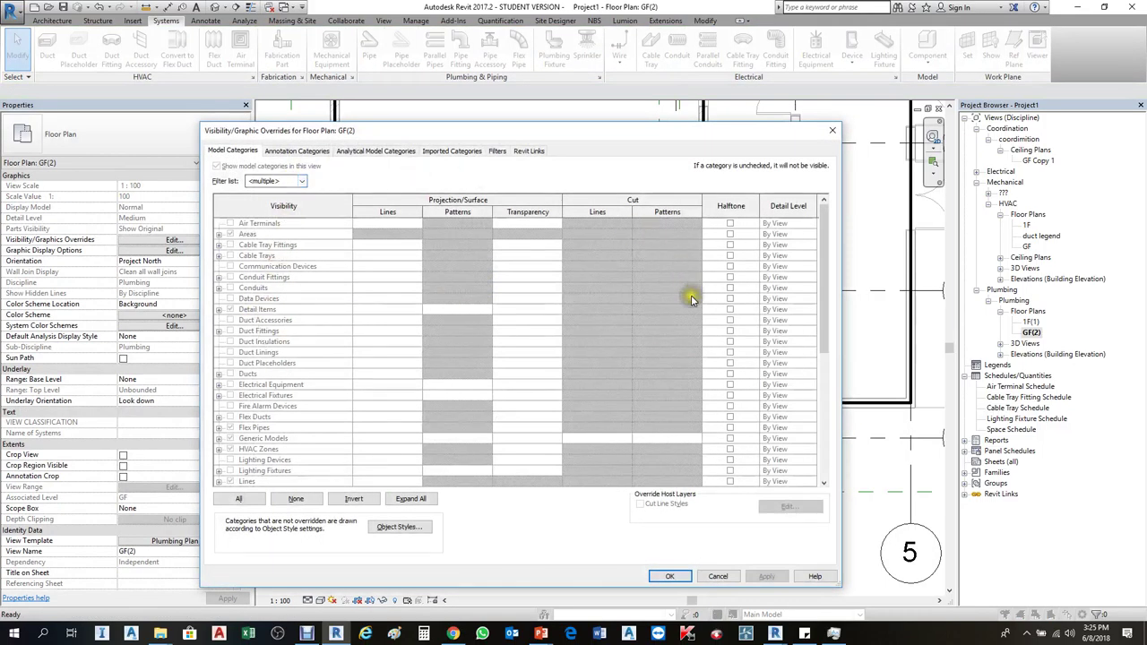
key(Escape)
Inspect the Plumbing Plan template's model categories around Parts, then close both dialogs
click(183, 541)
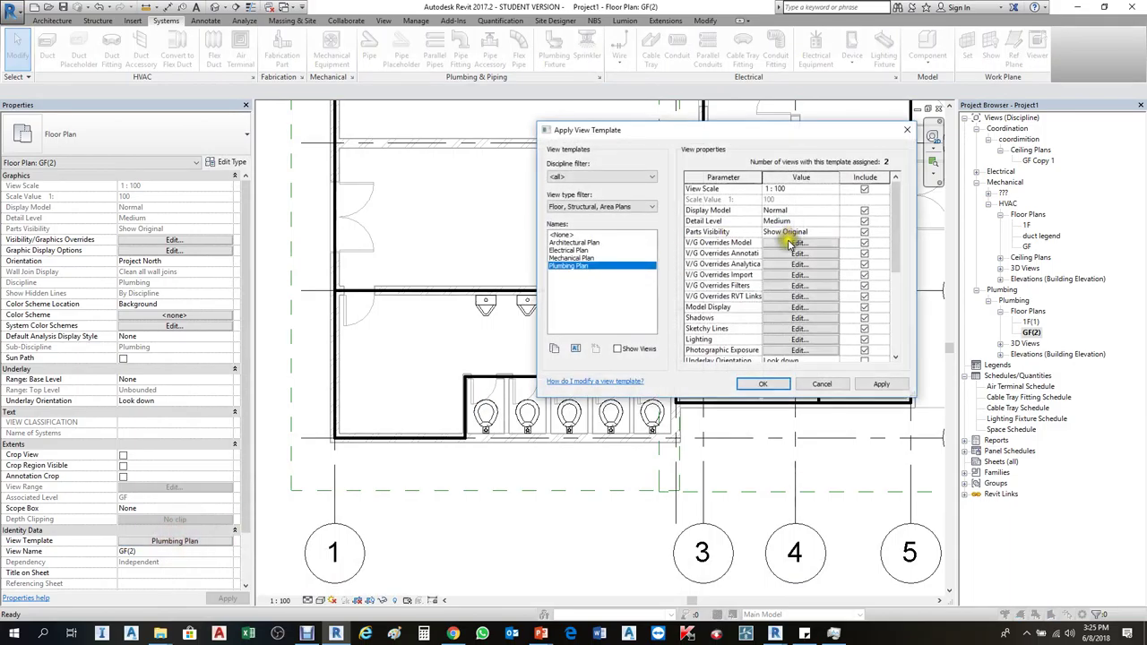
click(796, 242)
click(240, 334)
key(p)
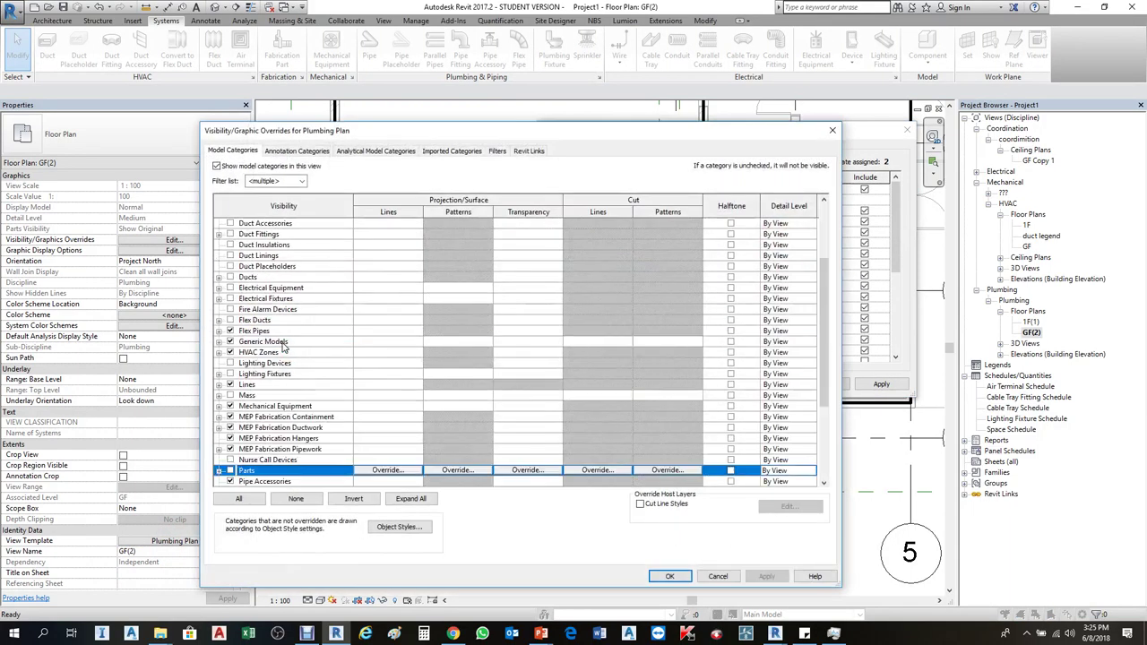
scroll(284, 346, down, 3)
scroll(283, 346, down, 2)
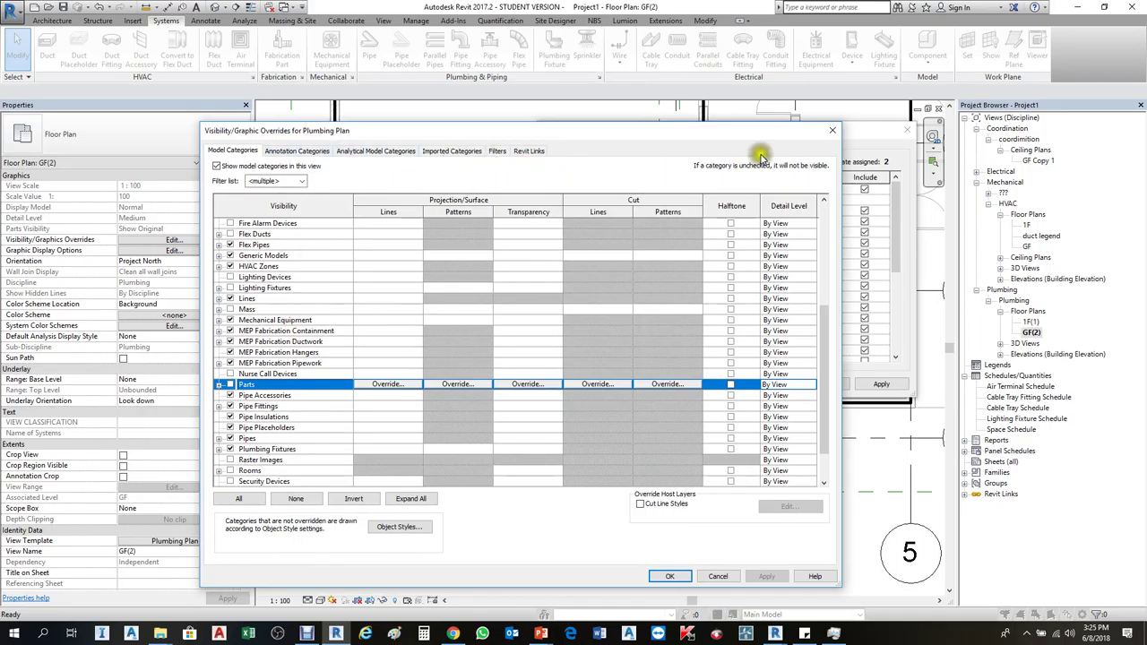
click(830, 131)
click(905, 133)
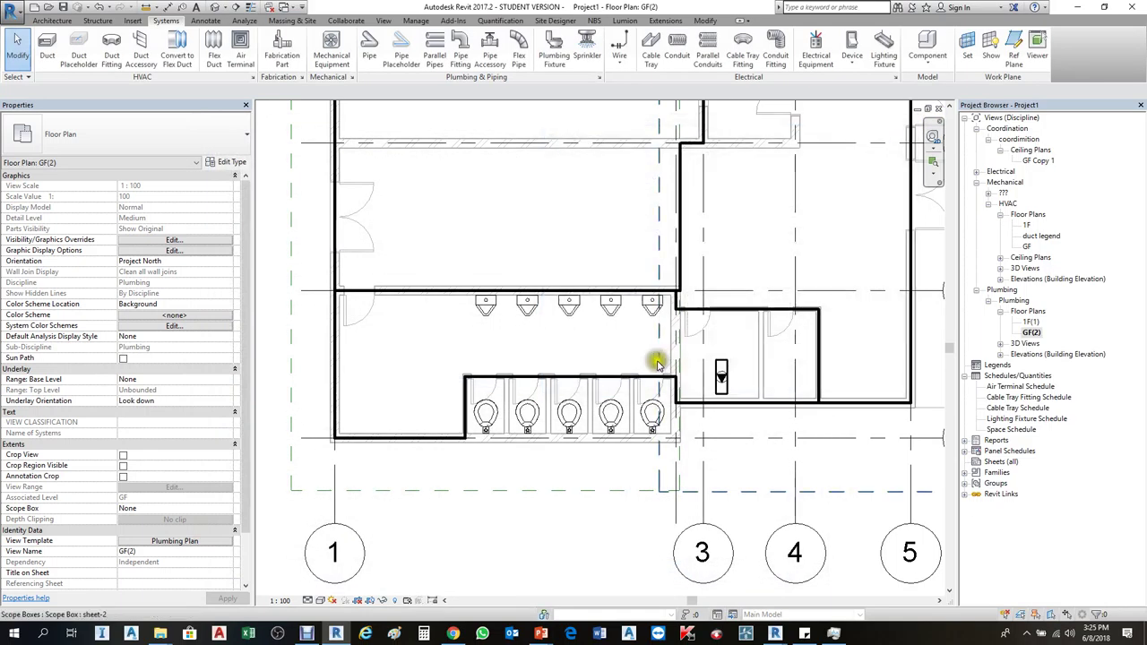
scroll(538, 354, up, 2)
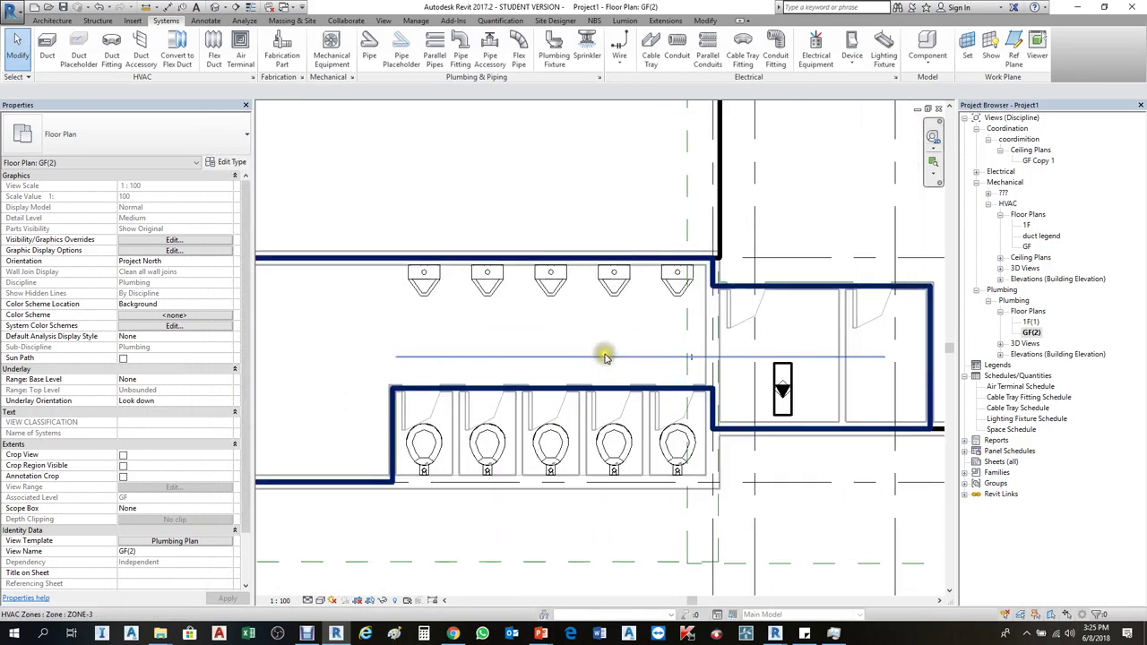
Start a pipe with a 100 mm offset, click a start point, then cancel it
click(369, 41)
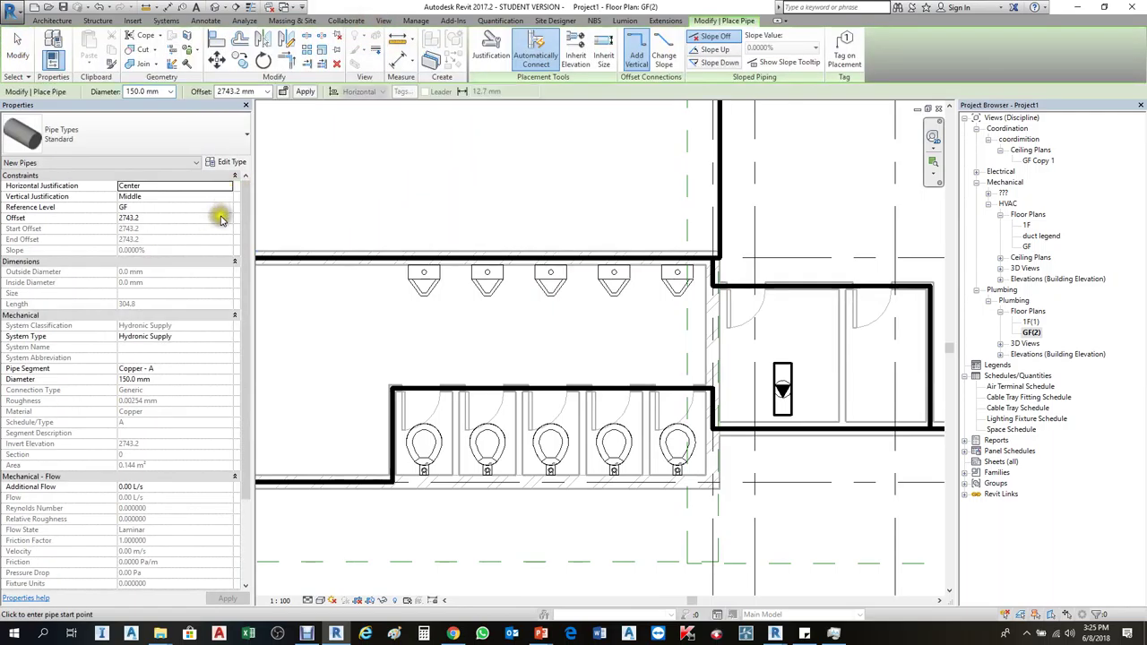
click(221, 217)
text(100)
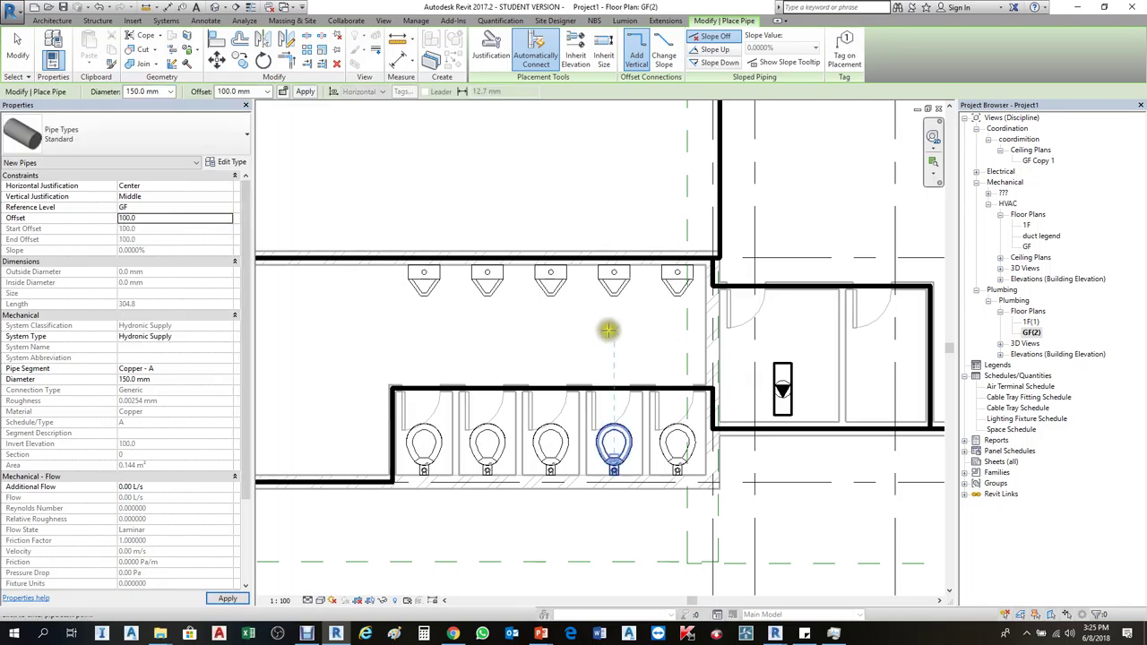
click(502, 320)
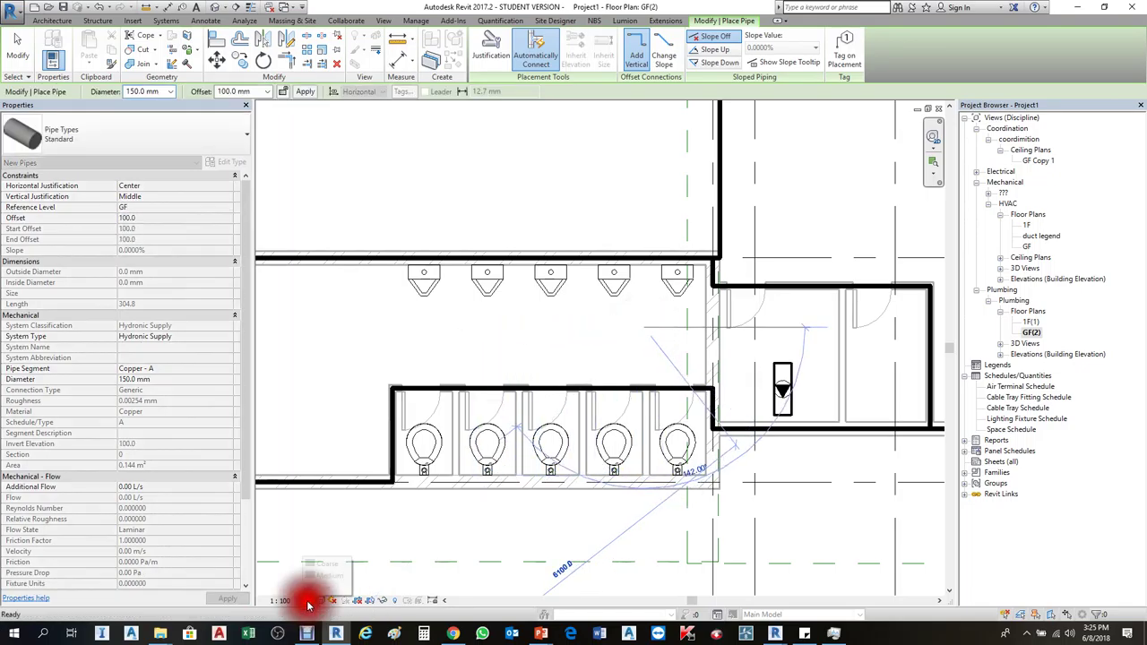
key(Escape)
key(Escape)
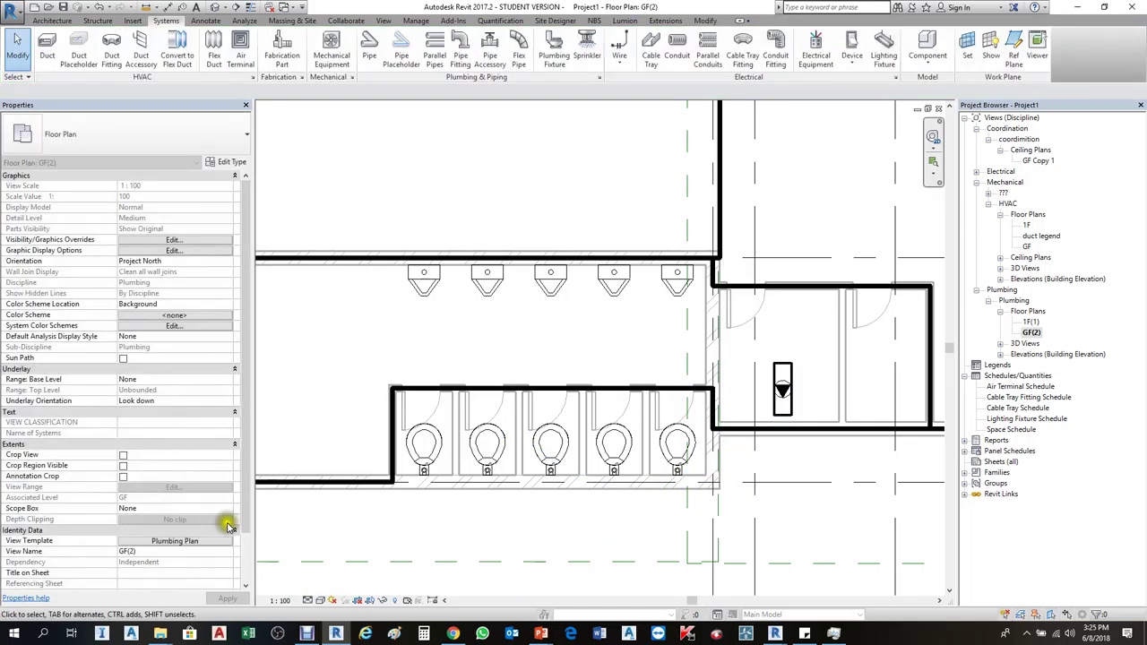
Exclude View Scale, Detail Level and Model Display from Plumbing Plan, then set GF(2) to Fine detail
click(175, 541)
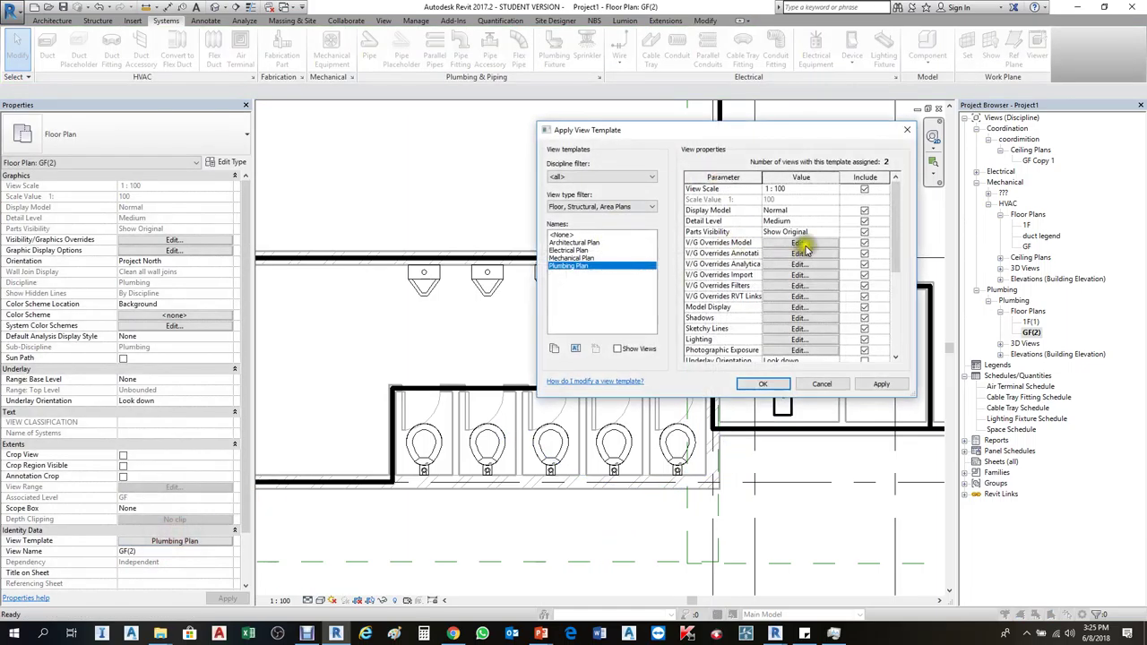
click(864, 190)
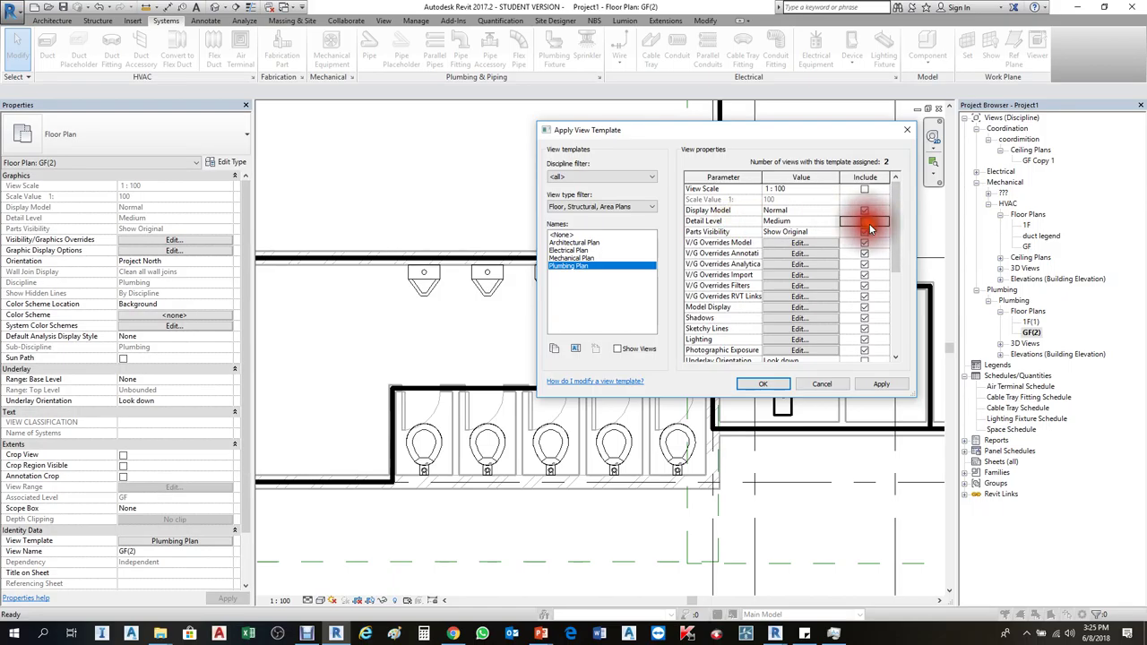
drag(895, 225, 908, 311)
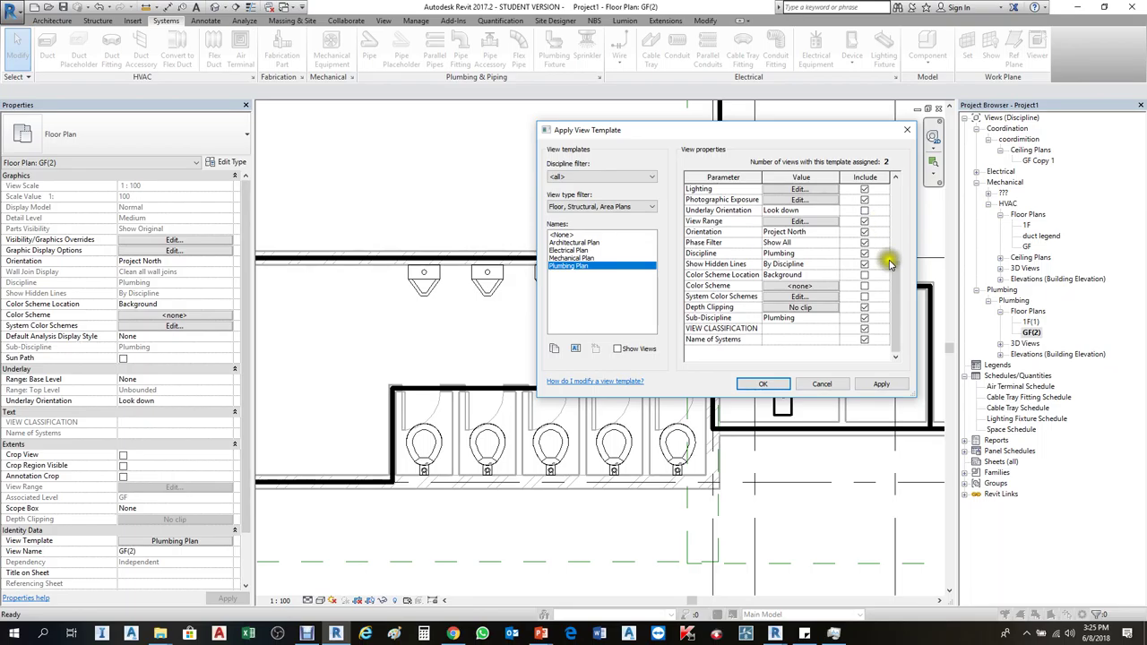
drag(899, 293, 896, 266)
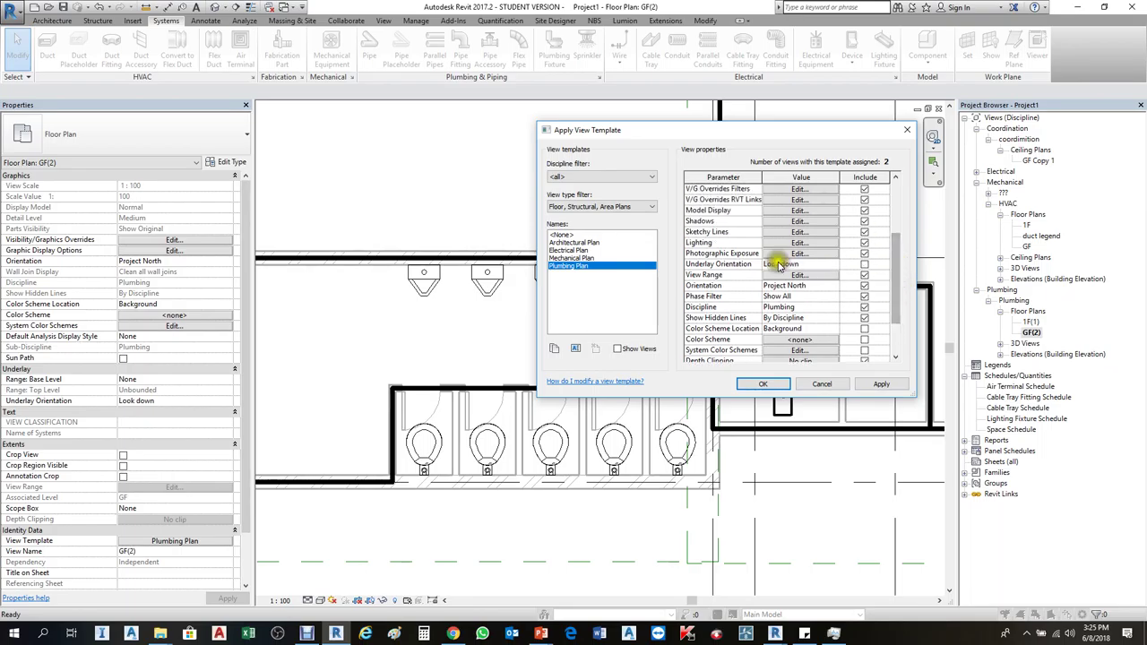
click(865, 212)
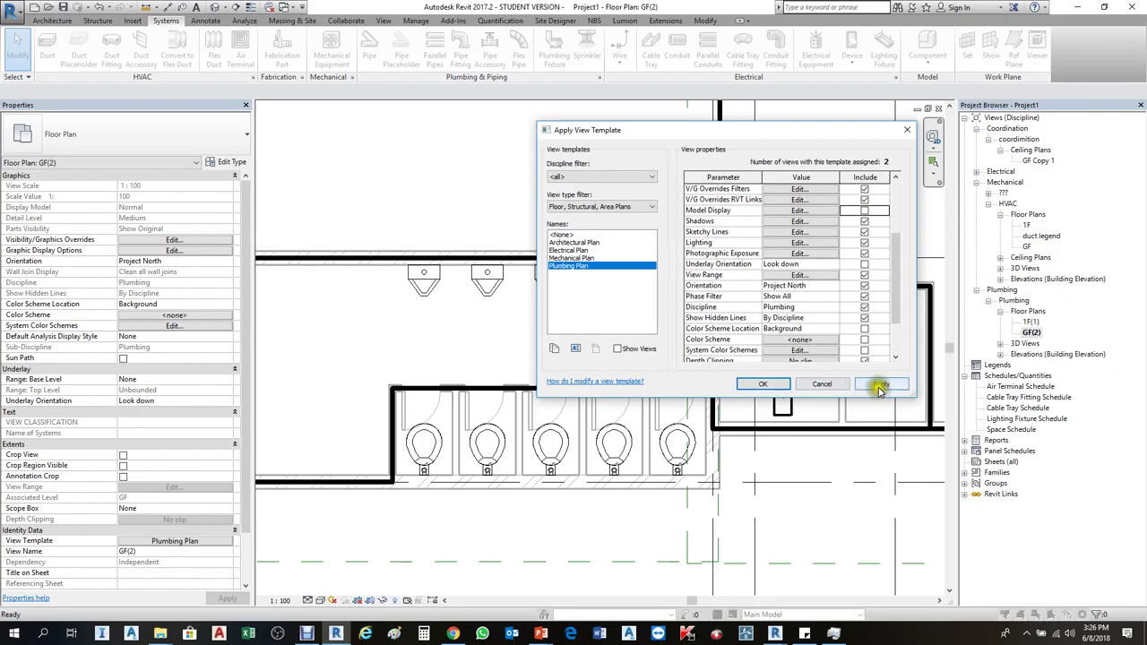
click(880, 387)
click(757, 384)
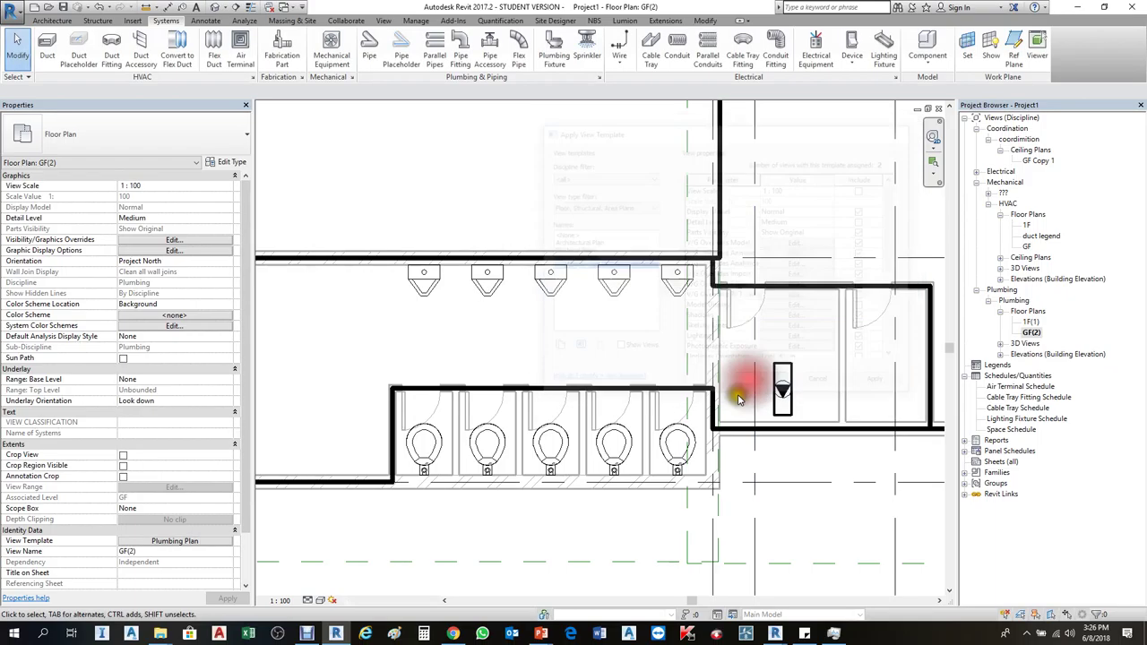
click(307, 600)
click(296, 585)
Draw a 150 mm copper pipe at 100 mm offset across the toilet area, dismissing the not-visible warning
scroll(857, 406, down, 1)
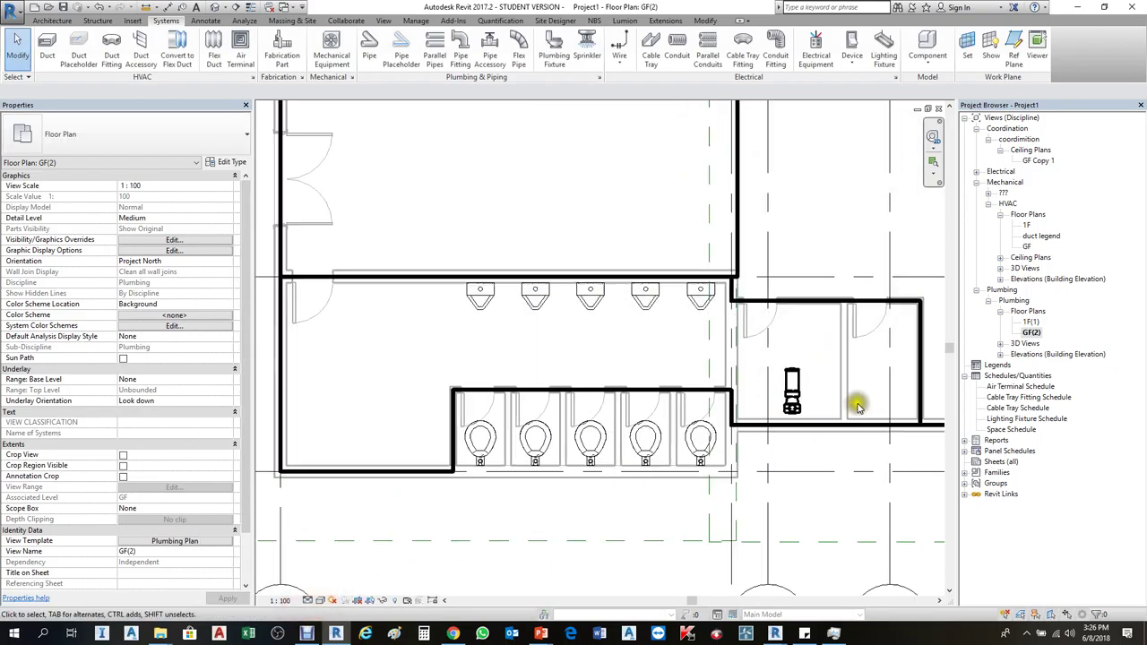
scroll(858, 406, down, 1)
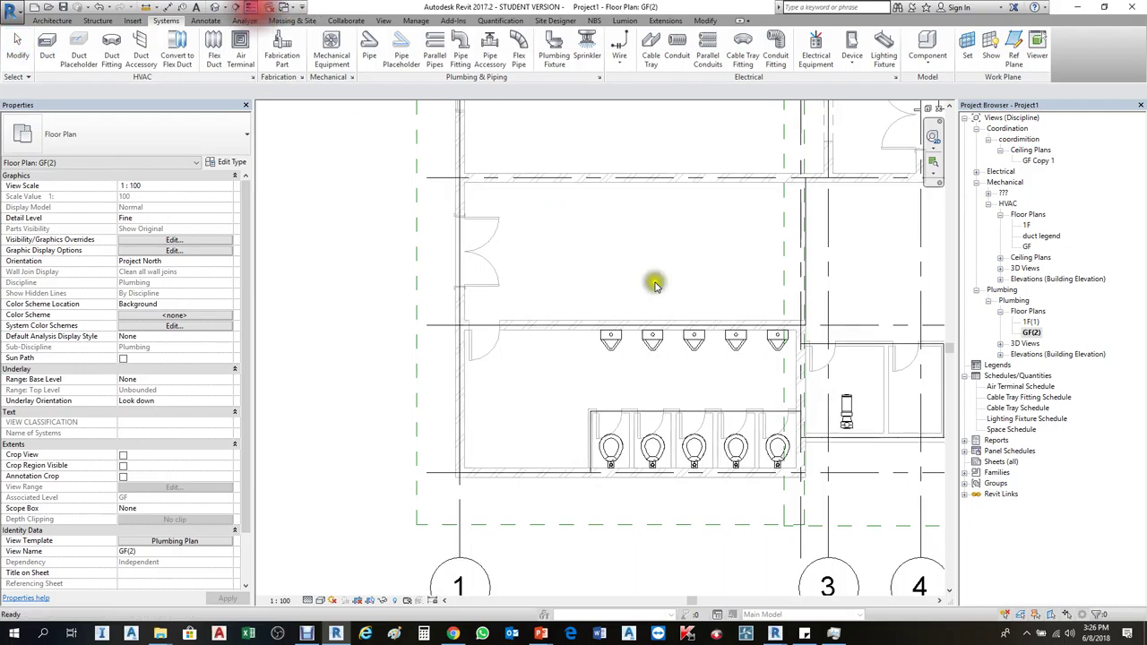
scroll(513, 233, up, 2)
click(371, 45)
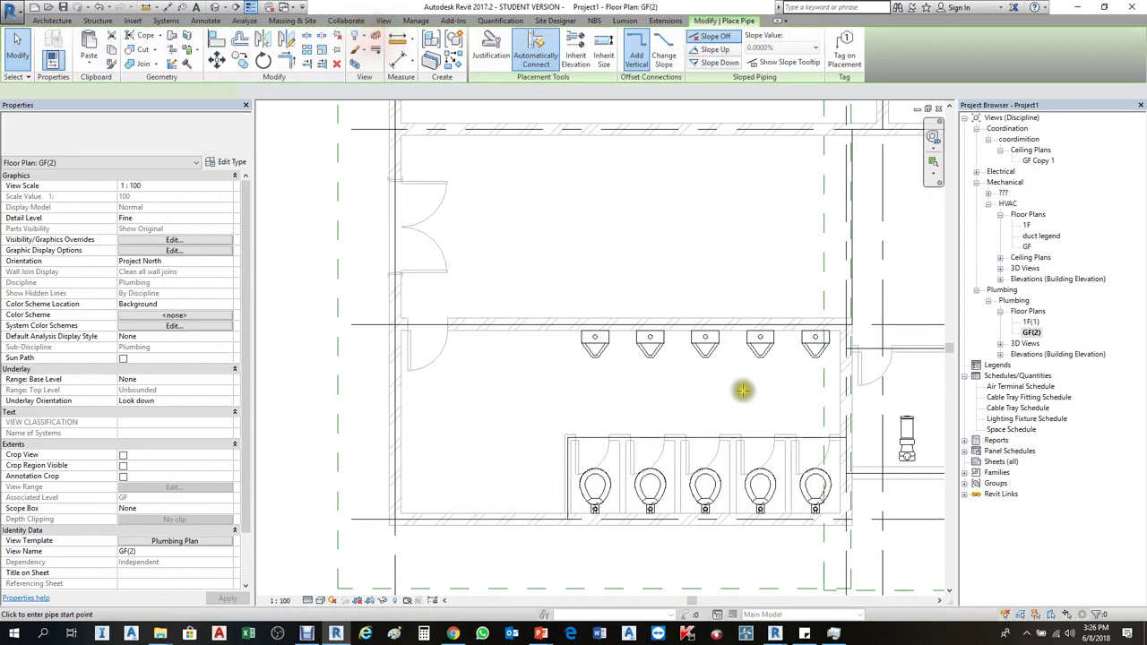
click(789, 392)
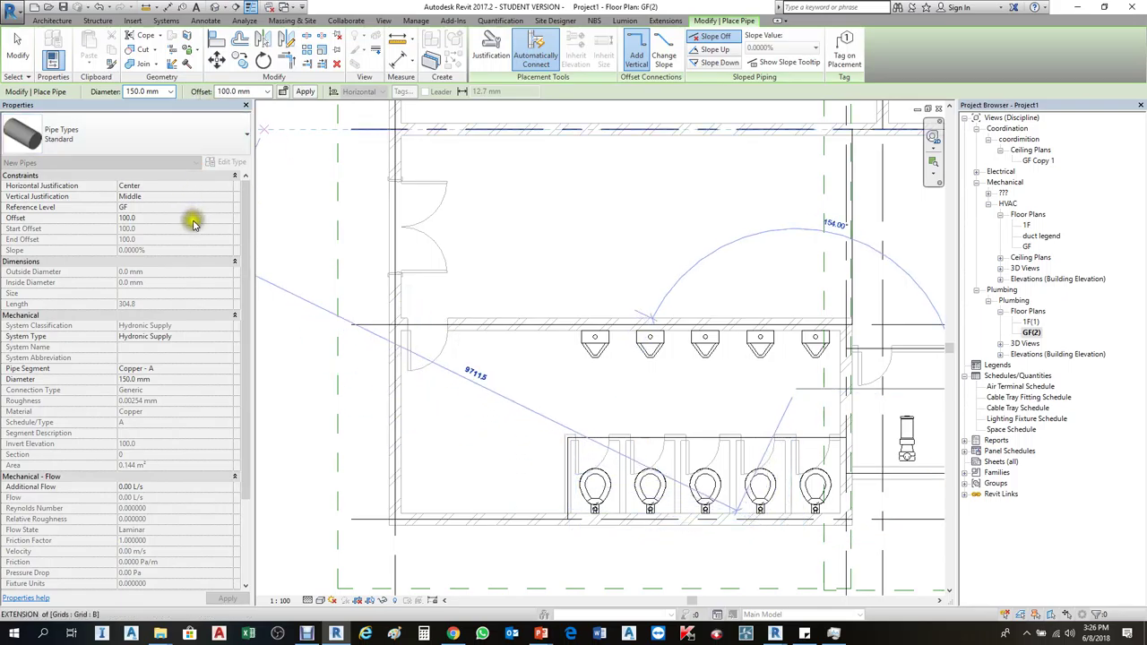
click(473, 388)
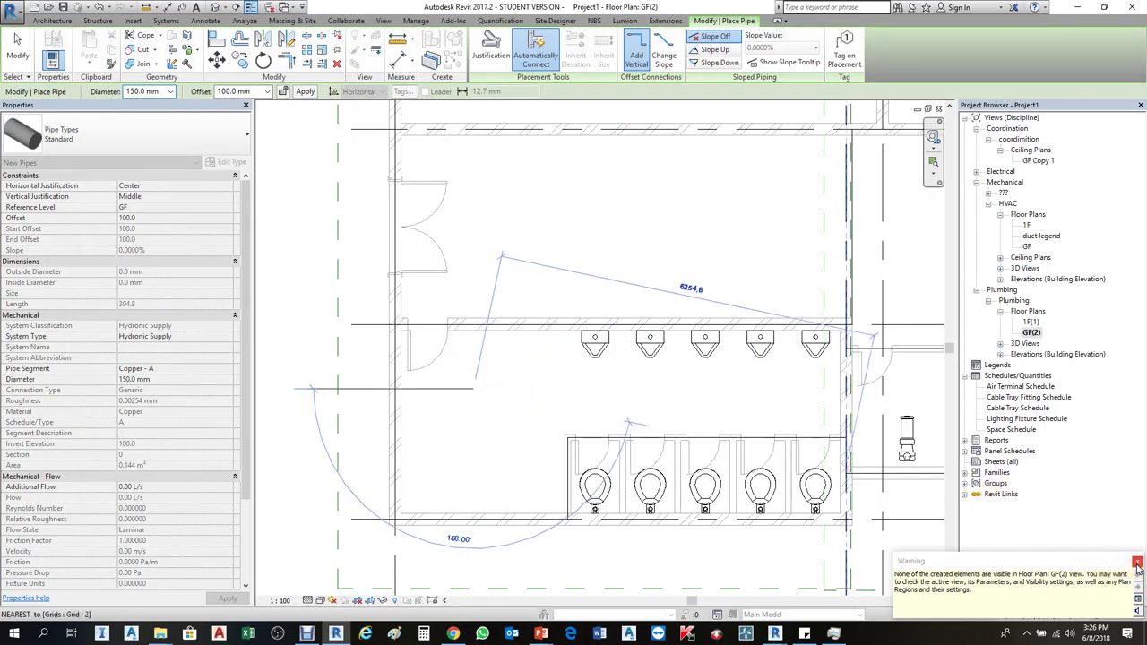
click(1137, 564)
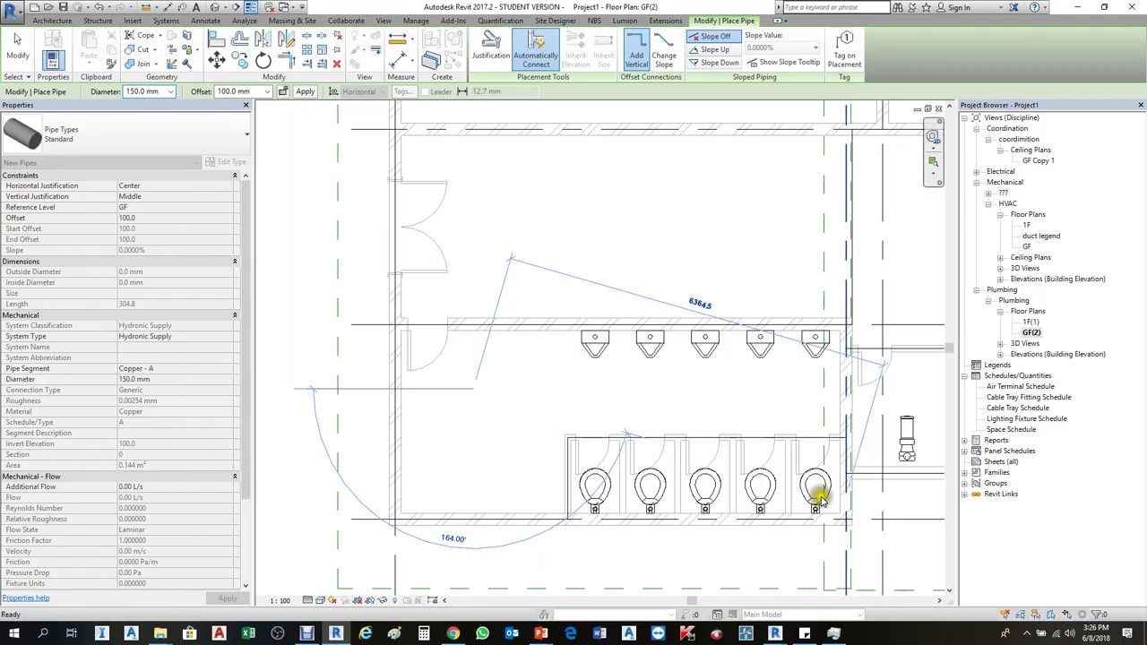
key(Escape)
key(Escape)
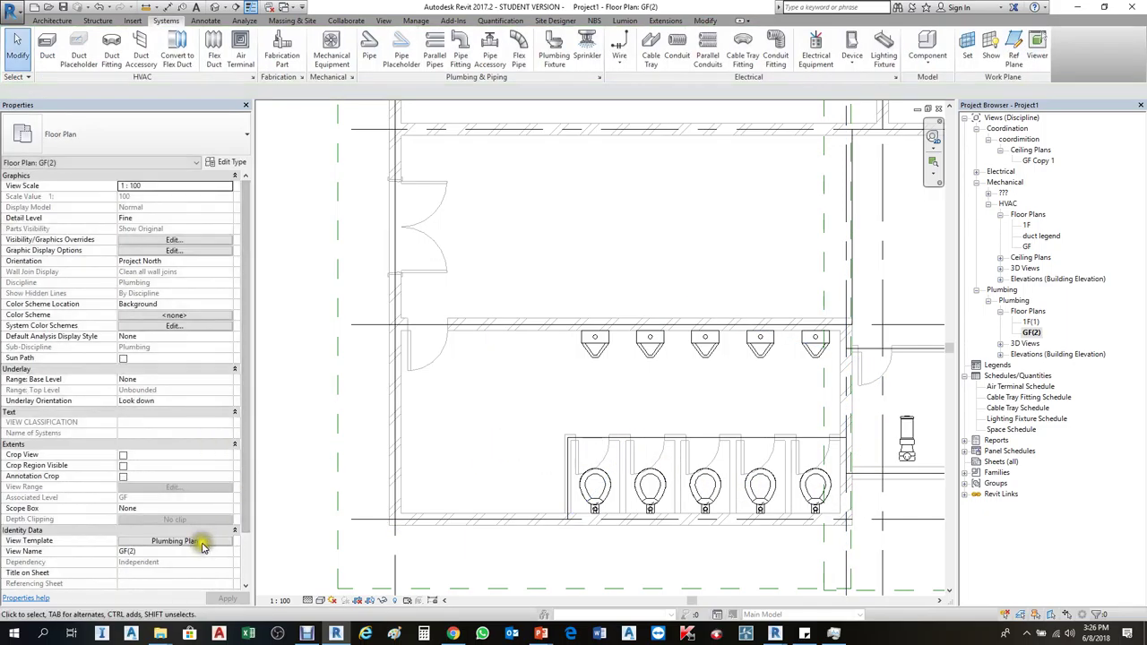
In the Plumbing Plan view template, change the View Range depth offset to -500 and apply it to GF(2)
click(202, 542)
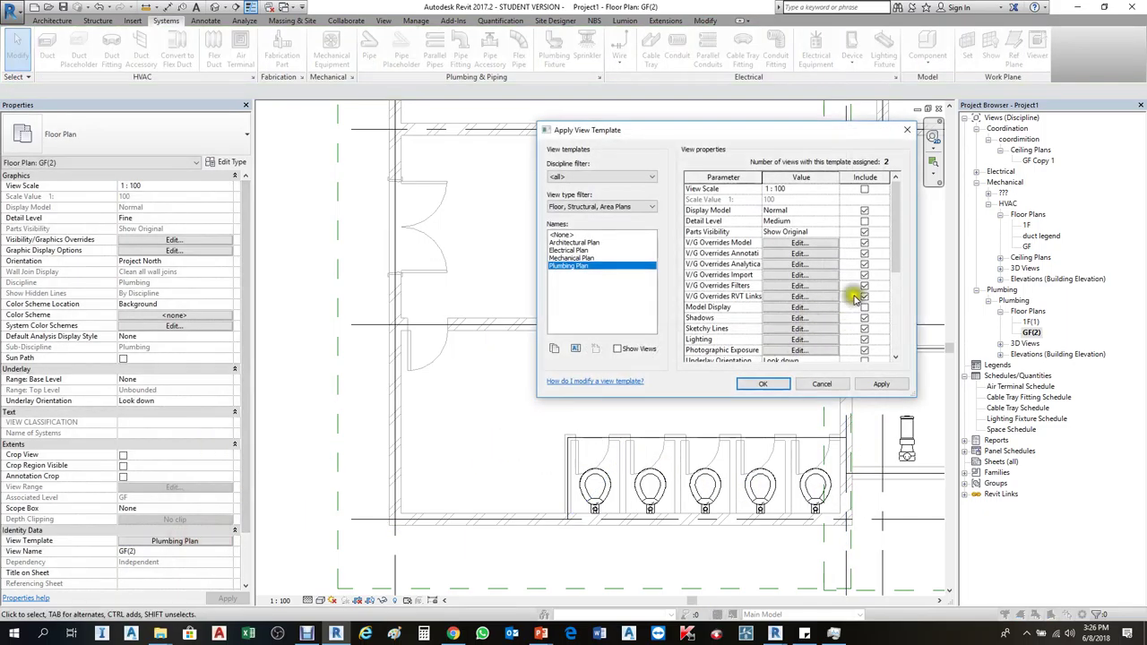
drag(900, 255, 899, 293)
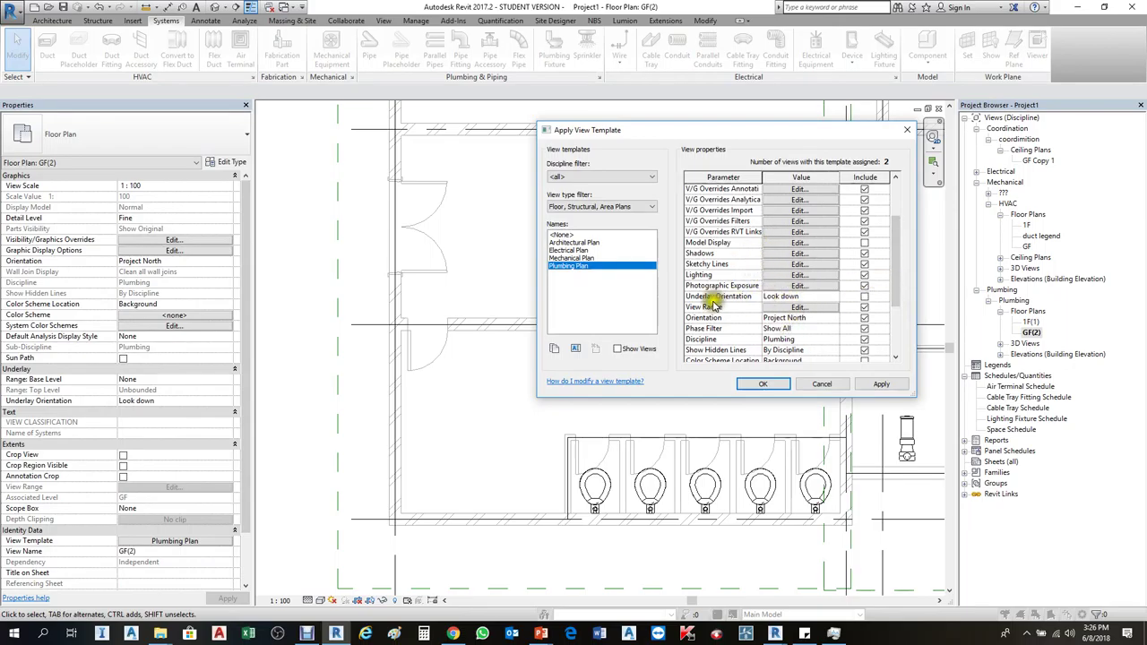
click(799, 308)
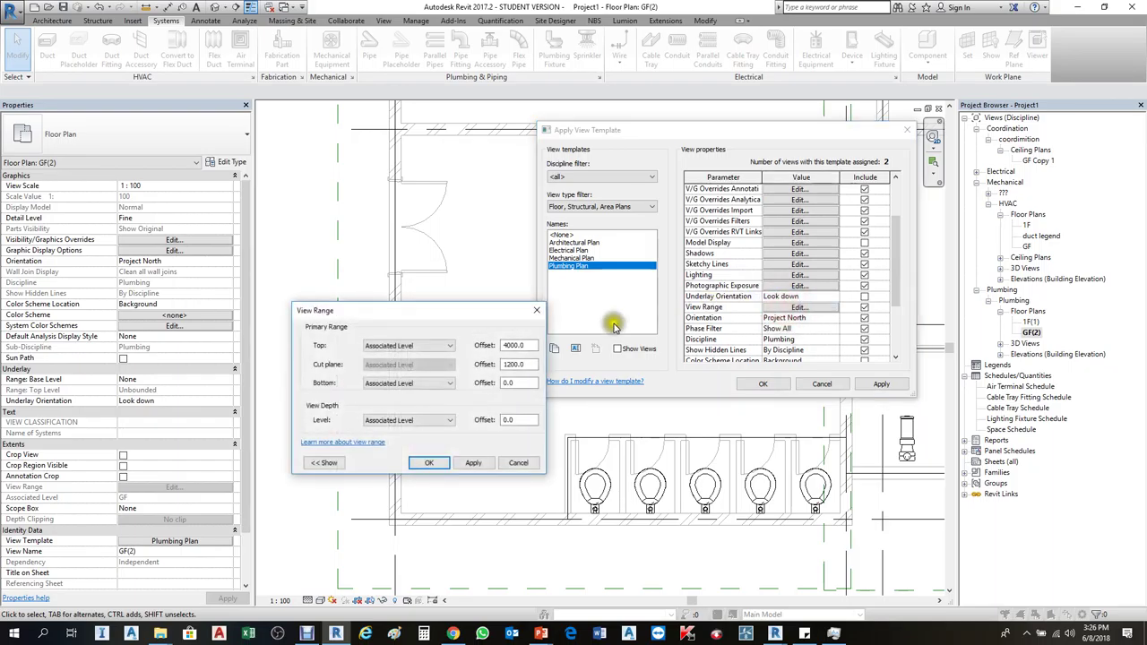
drag(512, 423, 445, 431)
text(-500)
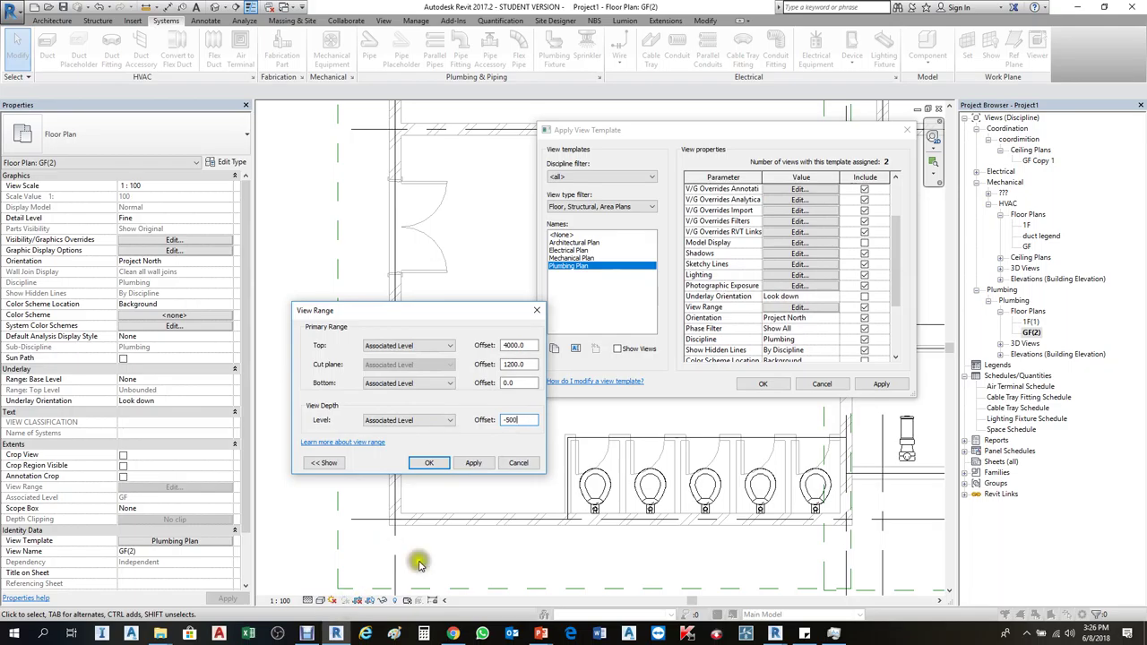
click(473, 462)
click(428, 463)
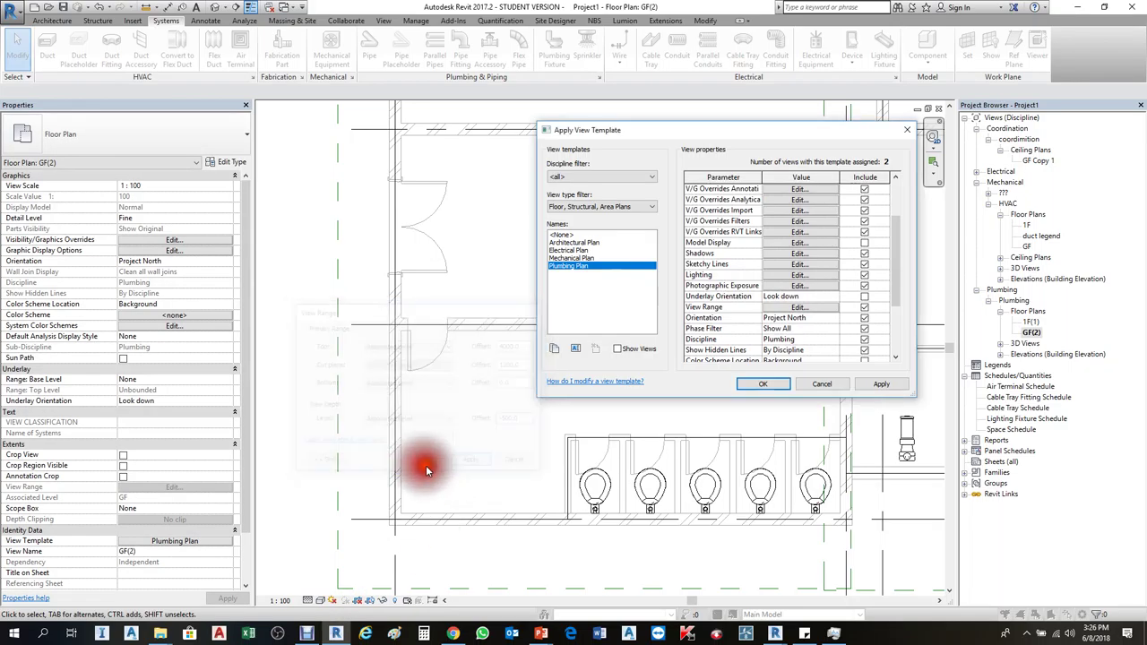
click(798, 307)
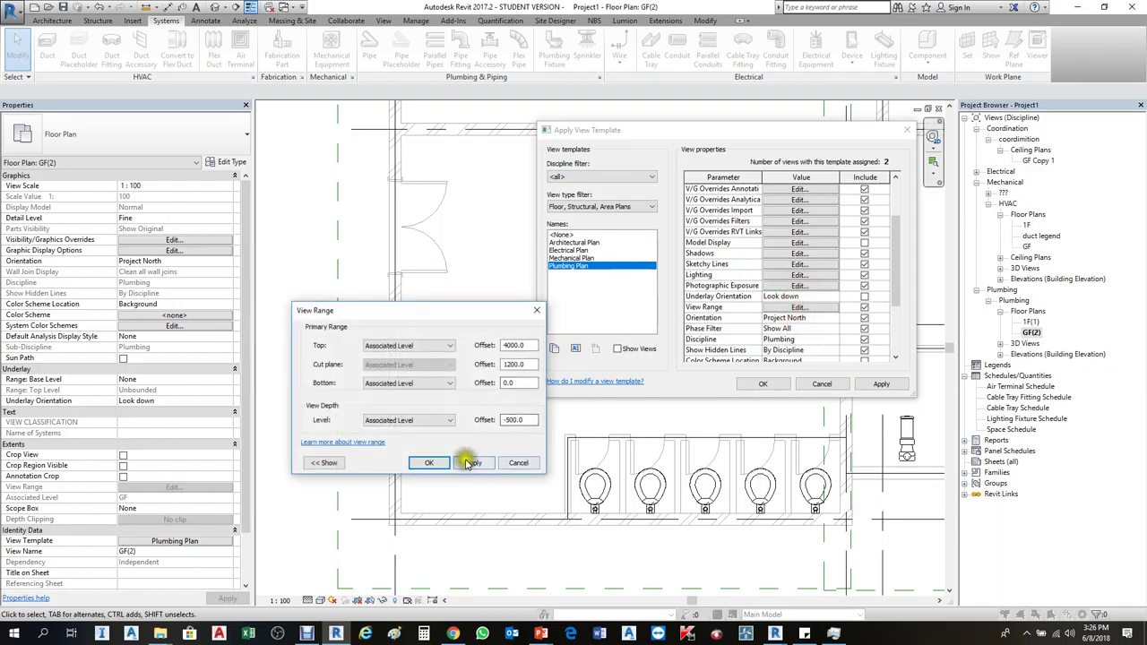
click(436, 463)
click(881, 384)
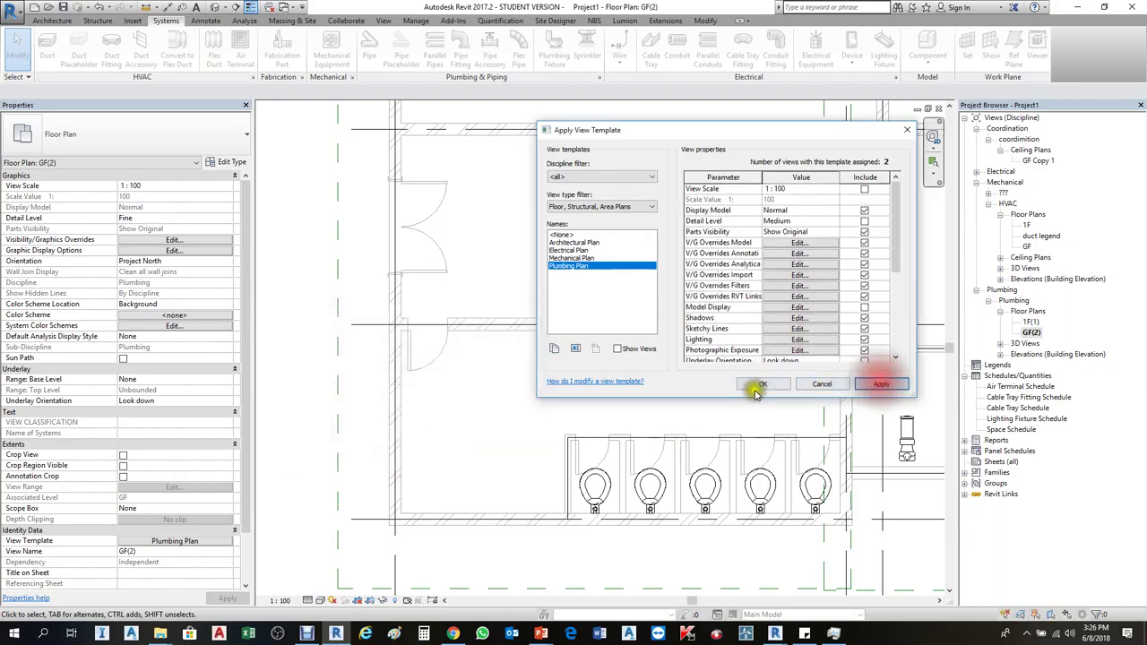
click(759, 387)
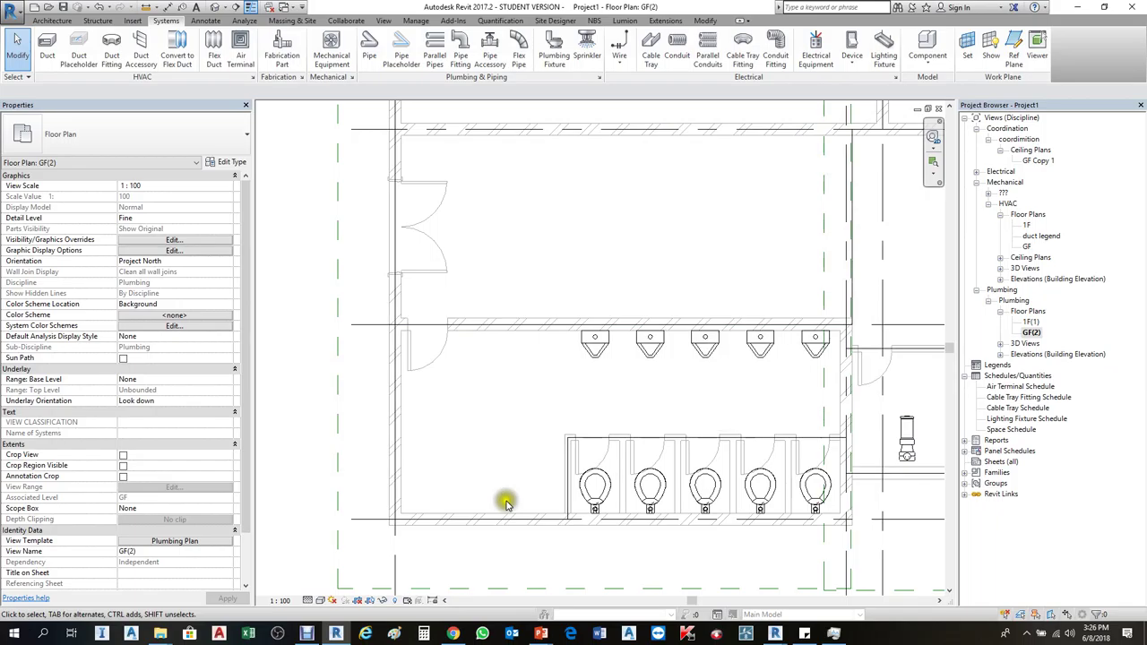
Switch the GF(2) plan to a different visual style
click(328, 606)
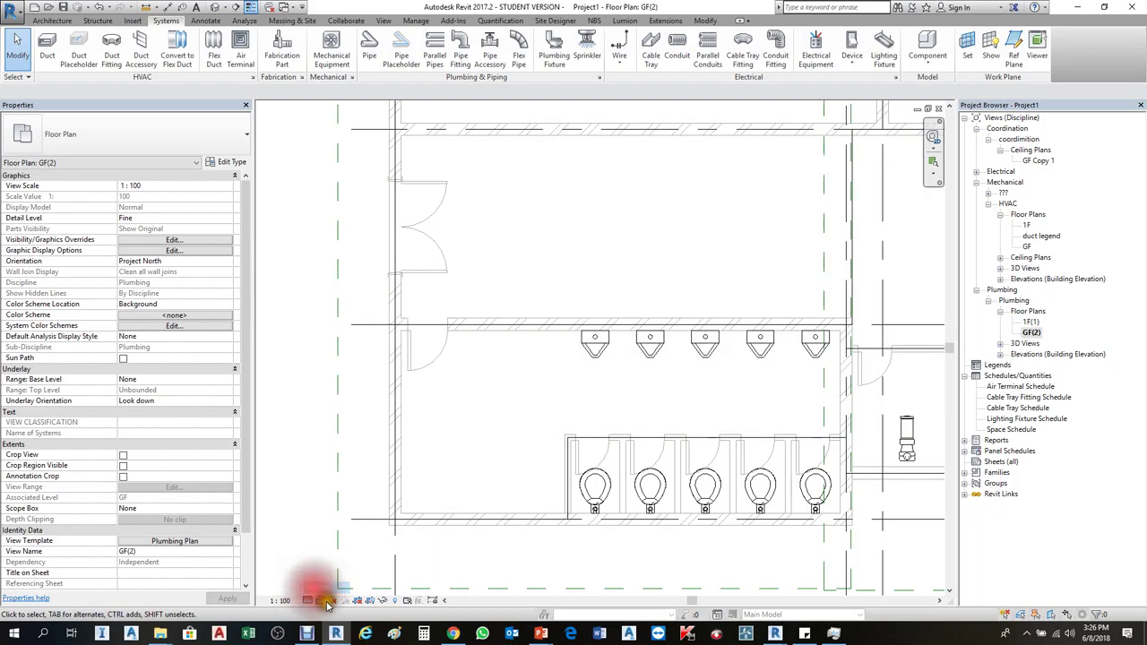
click(320, 601)
click(350, 556)
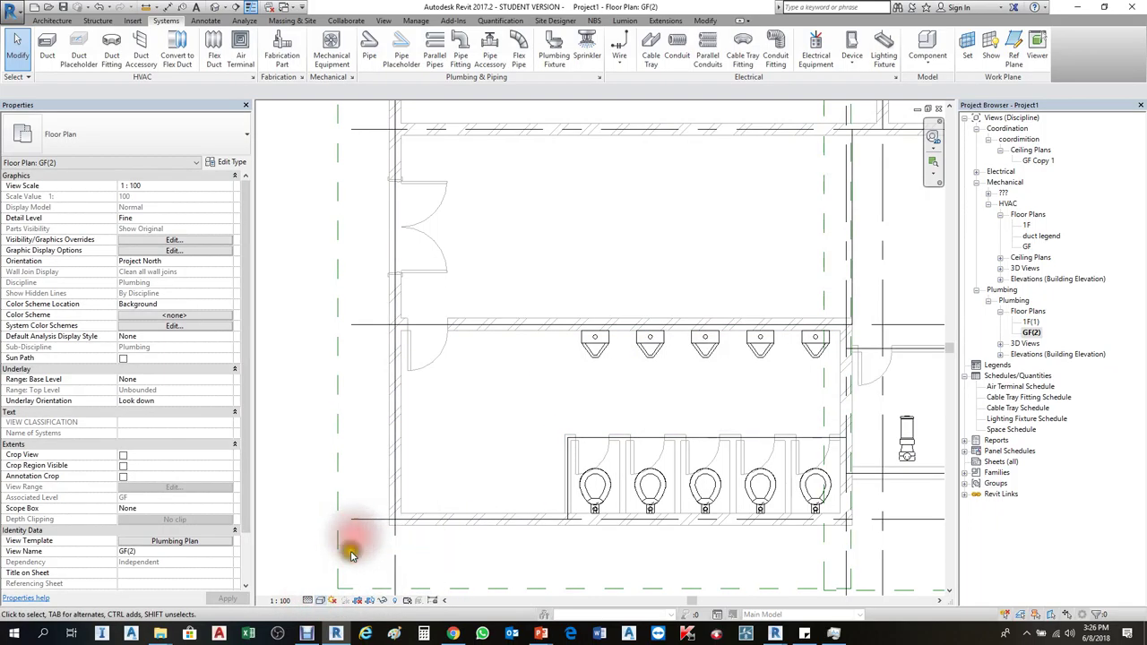
Zoom out and check the ZONE-3 HVAC zone around the toilet block, then clear the selection
scroll(664, 345, down, 2)
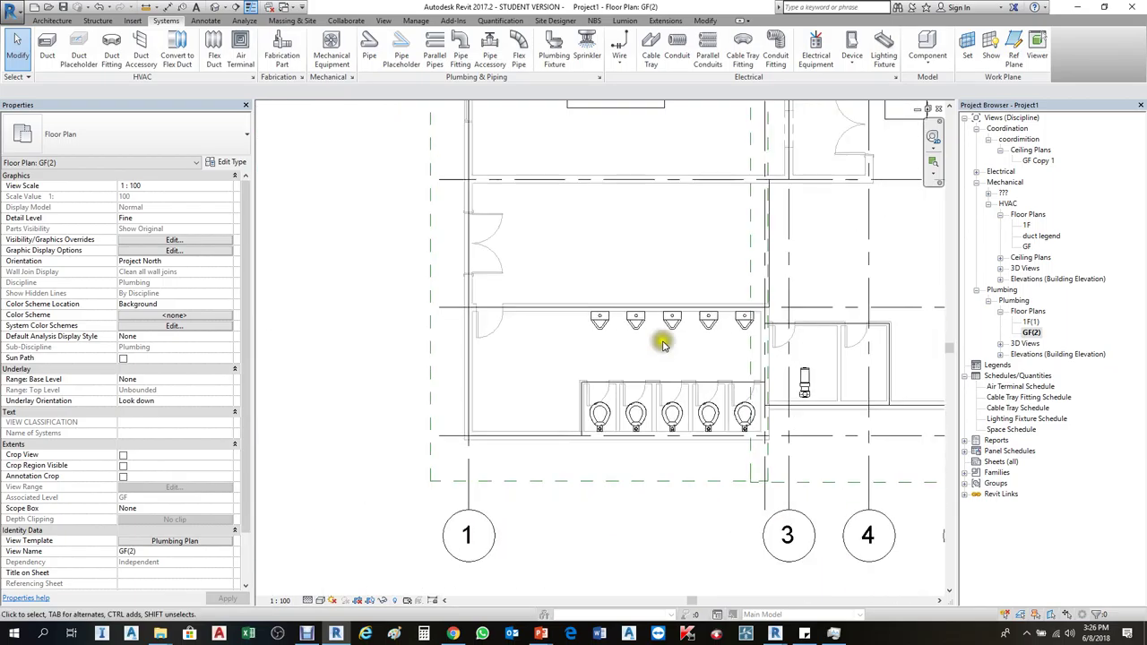
click(625, 365)
key(Escape)
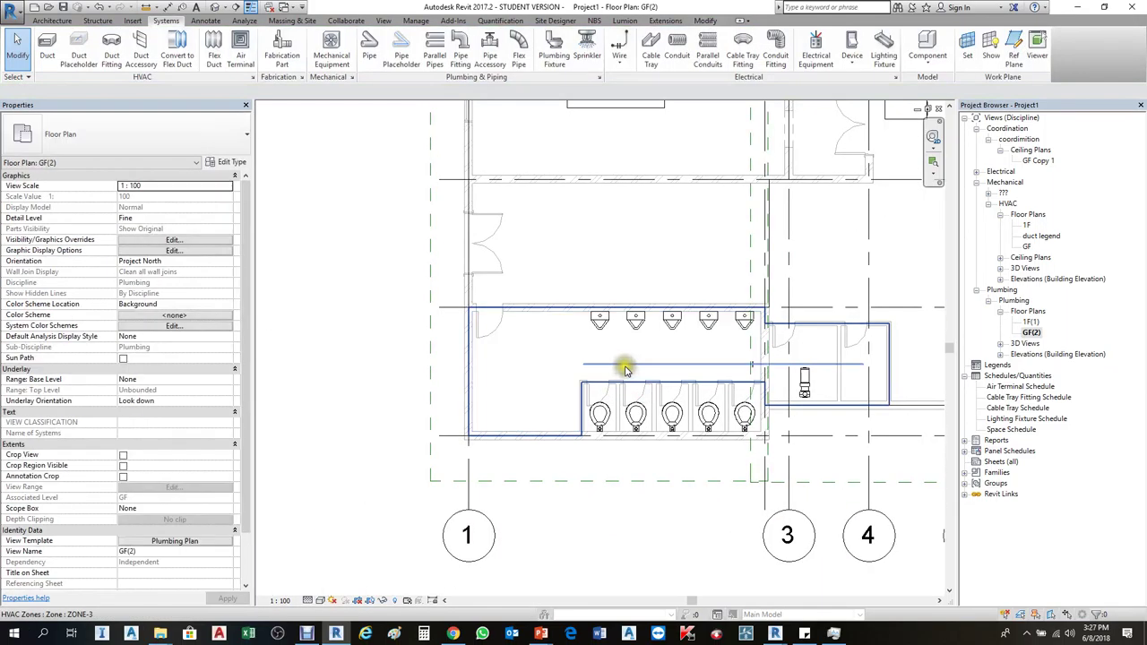
scroll(648, 383, down, 1)
scroll(755, 361, up, 1)
scroll(724, 364, up, 1)
click(715, 365)
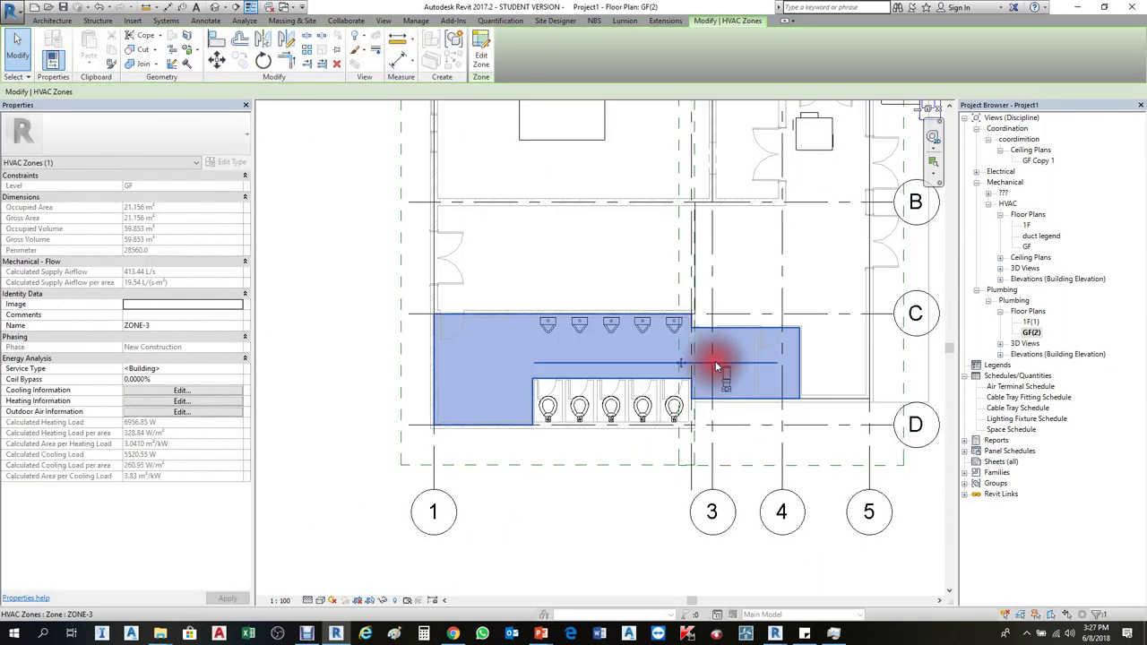
key(Escape)
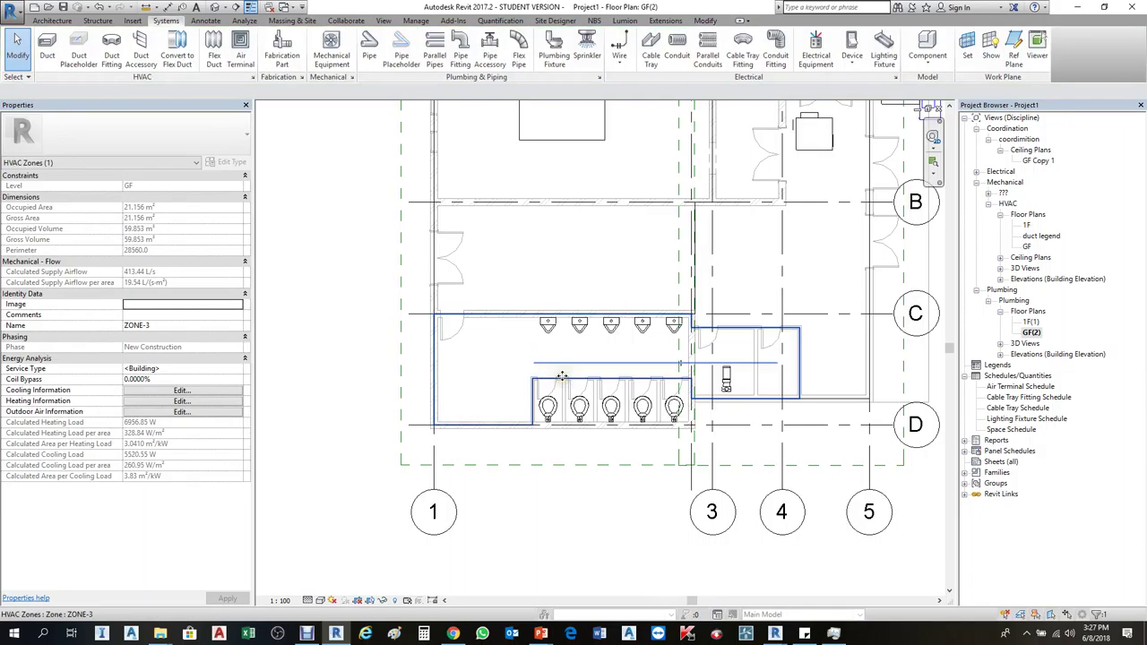
Draw a section line across the toilet block, adjust its depth, and go to Section 8
click(238, 9)
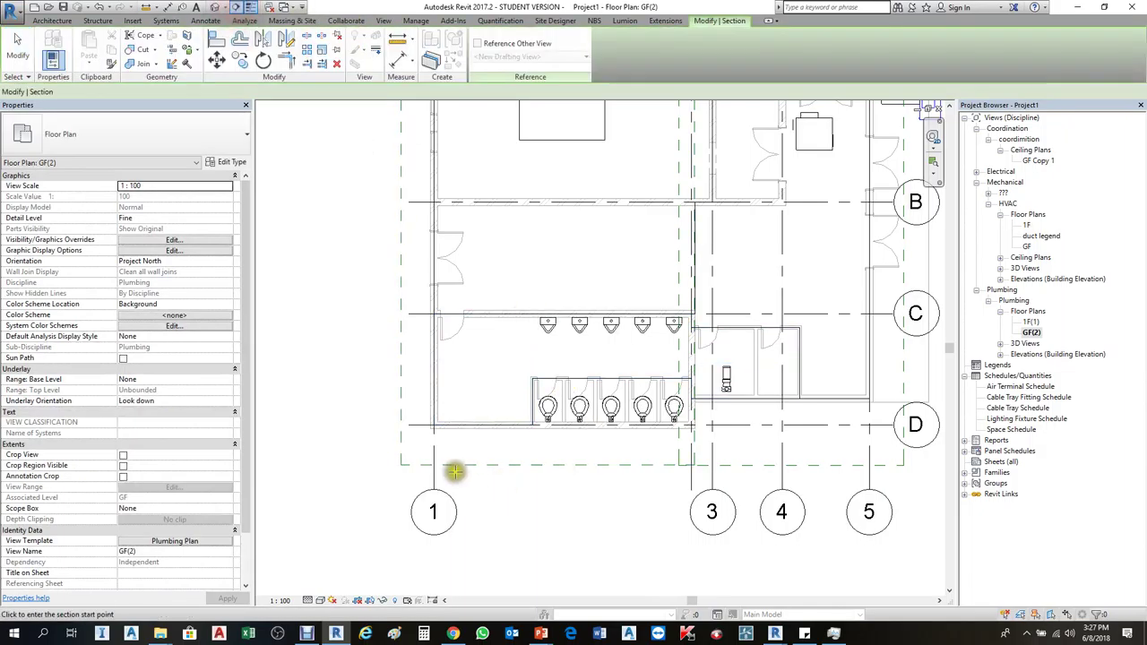
click(392, 375)
click(748, 370)
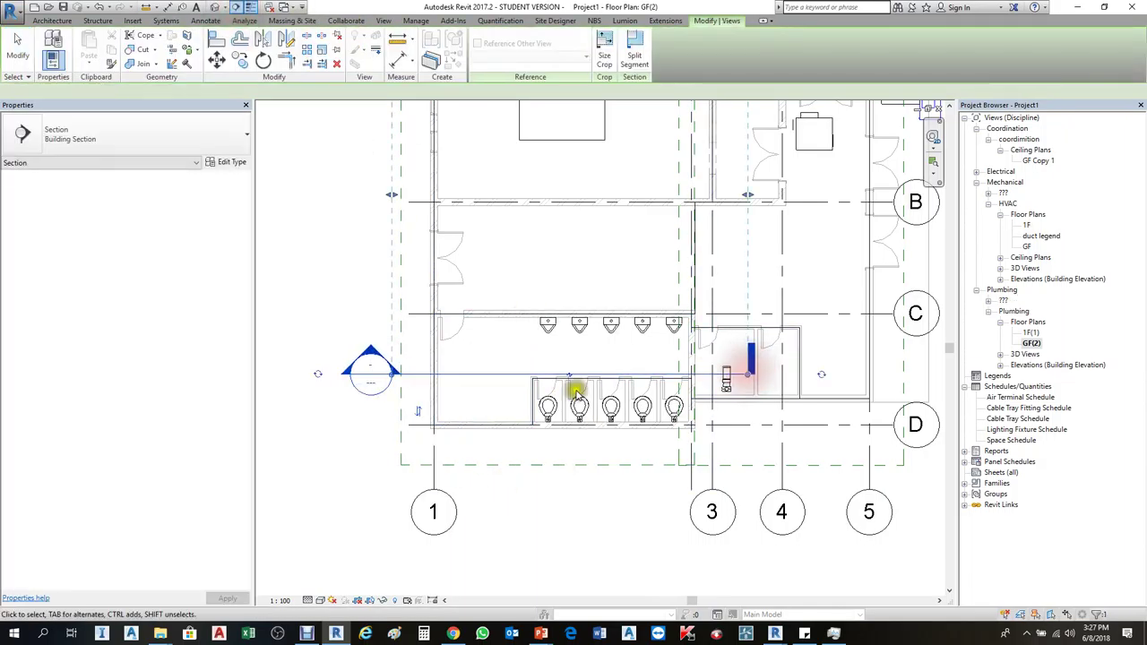
scroll(550, 533, down, 1)
scroll(559, 313, down, 1)
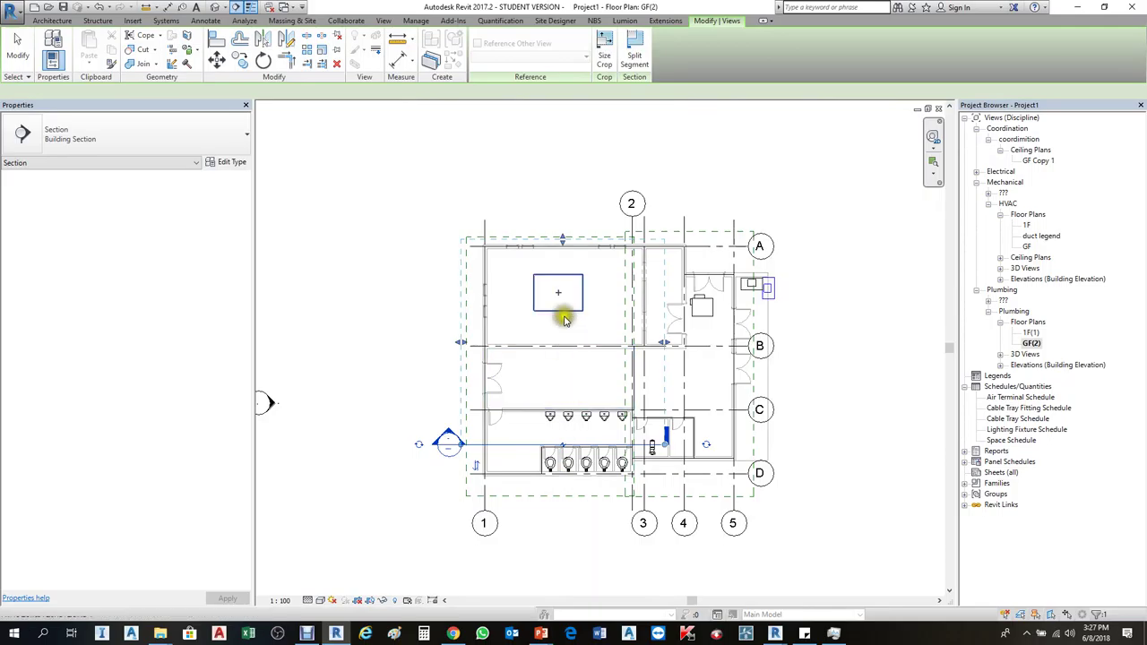
drag(563, 243, 543, 397)
right_click(549, 402)
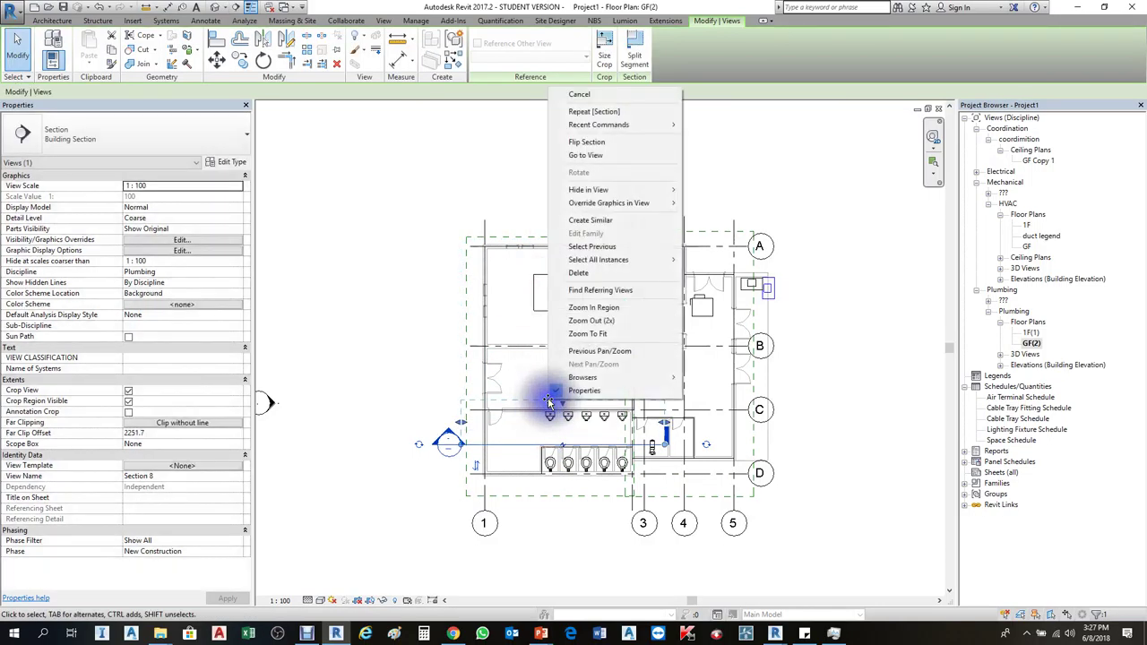
click(582, 155)
Set the Section 8 view to Fine detail level
scroll(552, 443, up, 1)
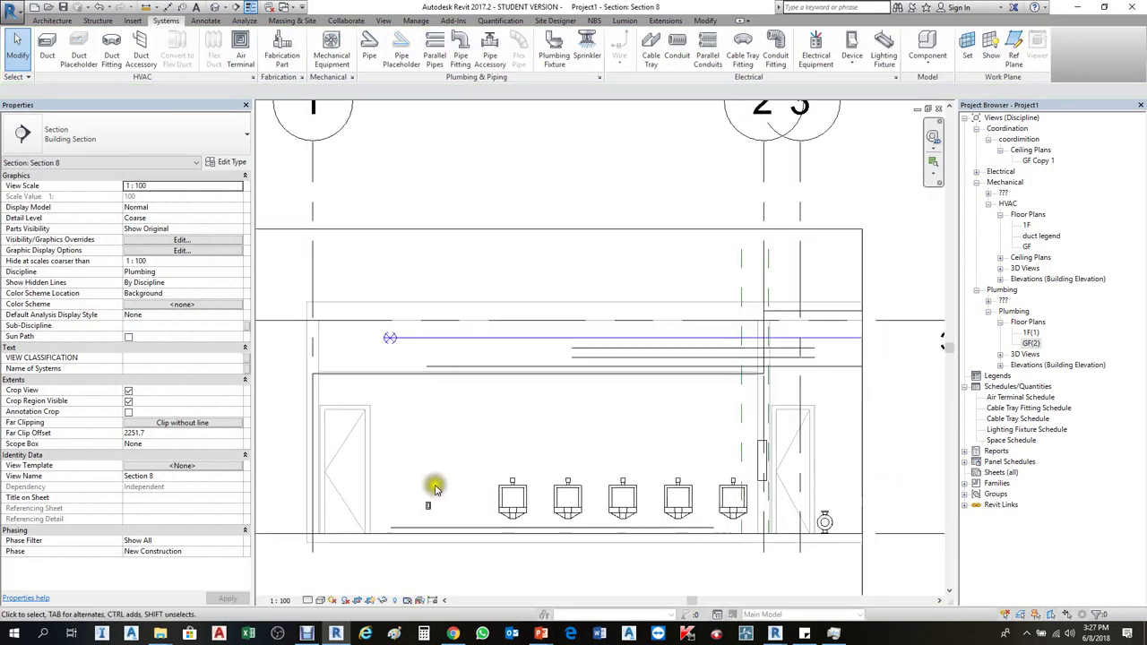
click(310, 598)
click(327, 588)
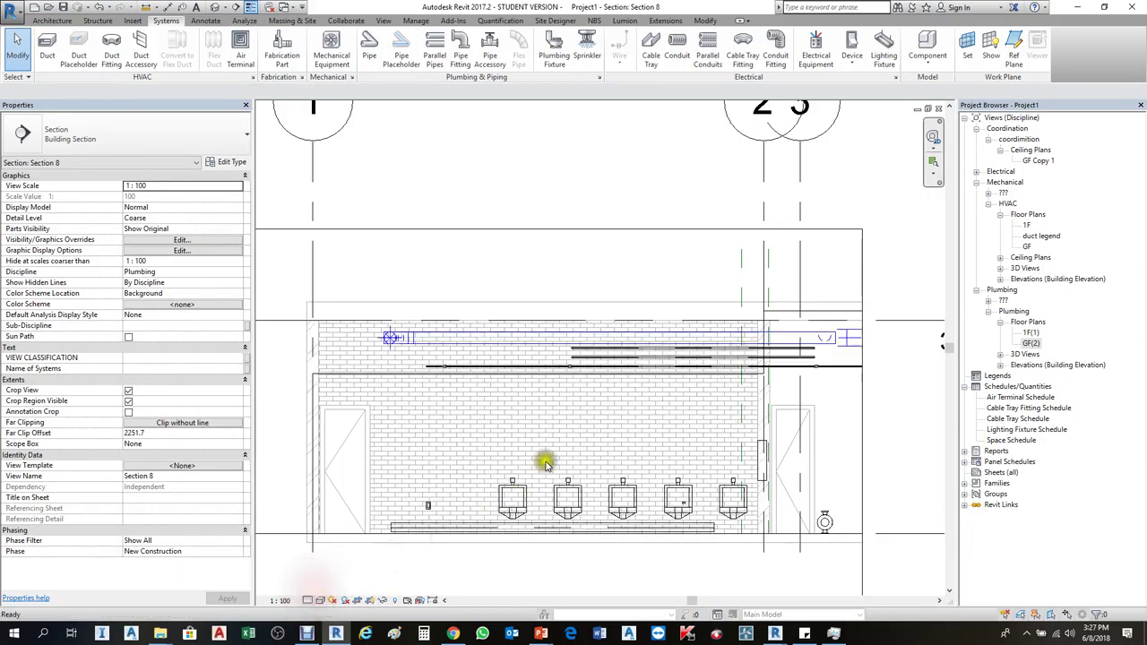
scroll(773, 322, down, 2)
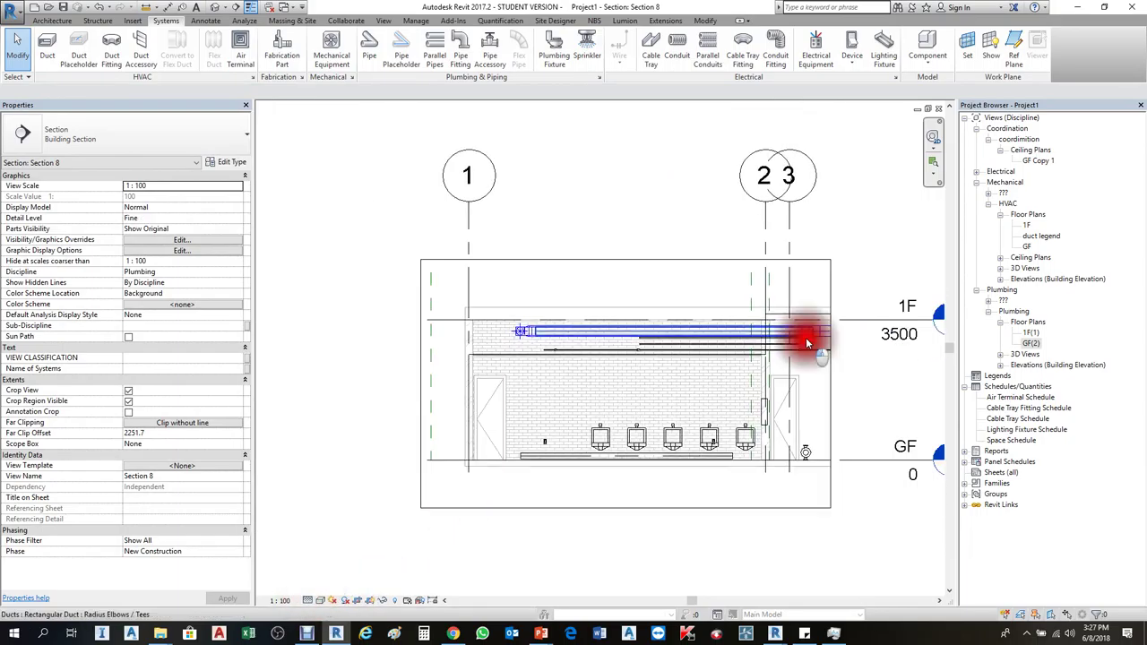
Test lowering the ceiling duct to a 500 offset, undo it, then select the urinal pipe
click(806, 341)
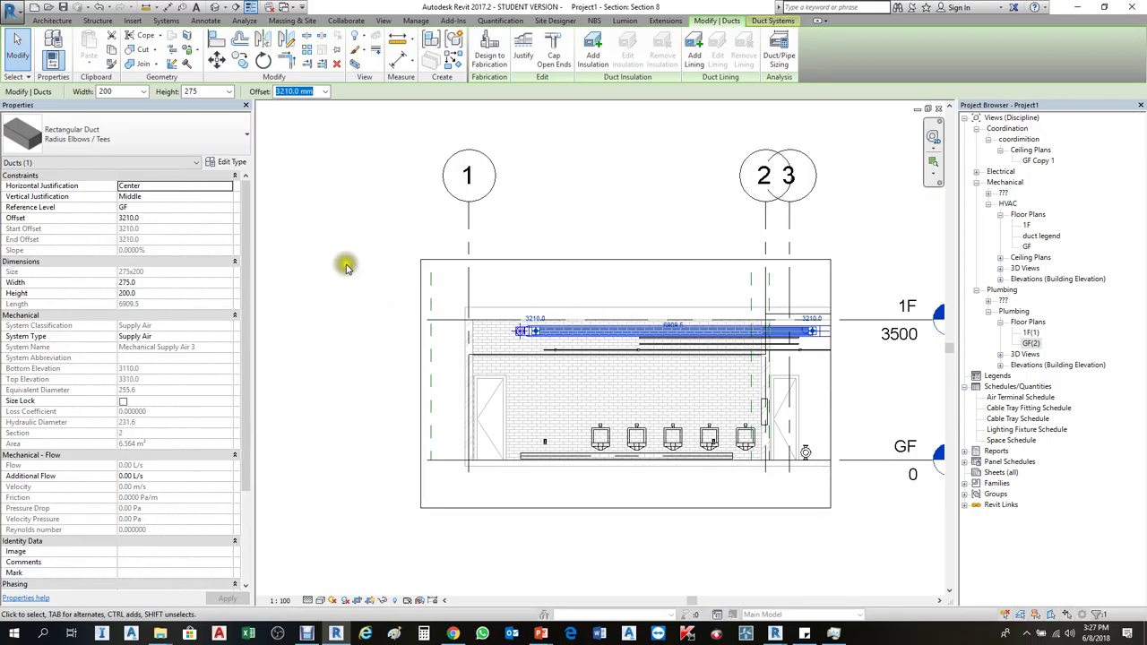
click(311, 93)
drag(311, 92, 249, 93)
text(500)
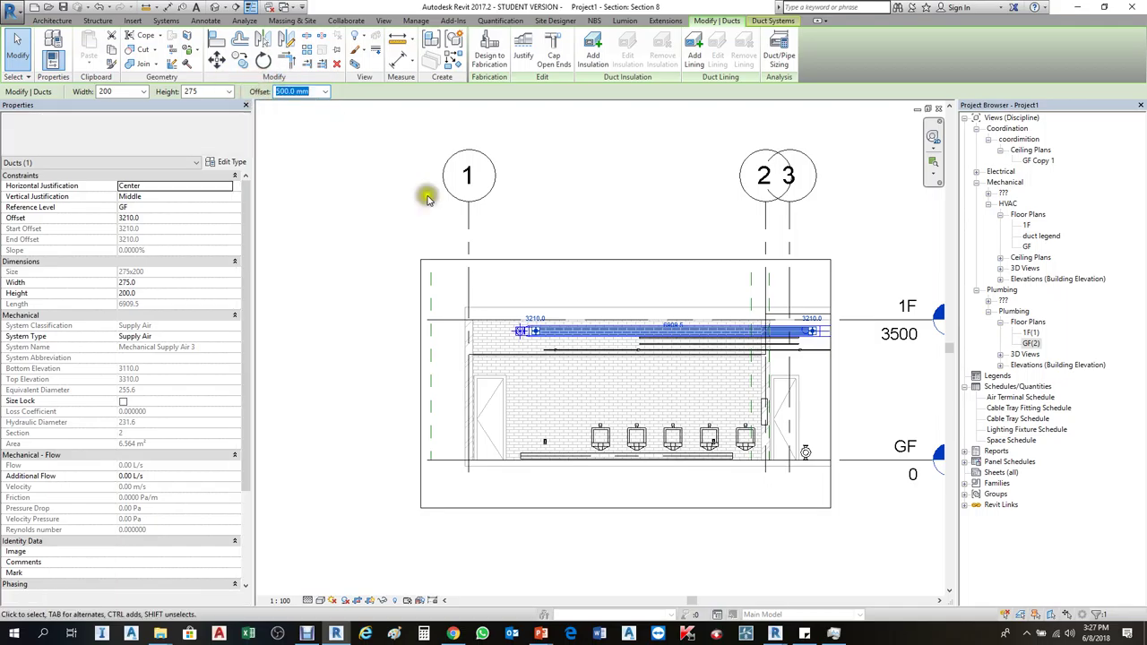
key(Return)
click(838, 203)
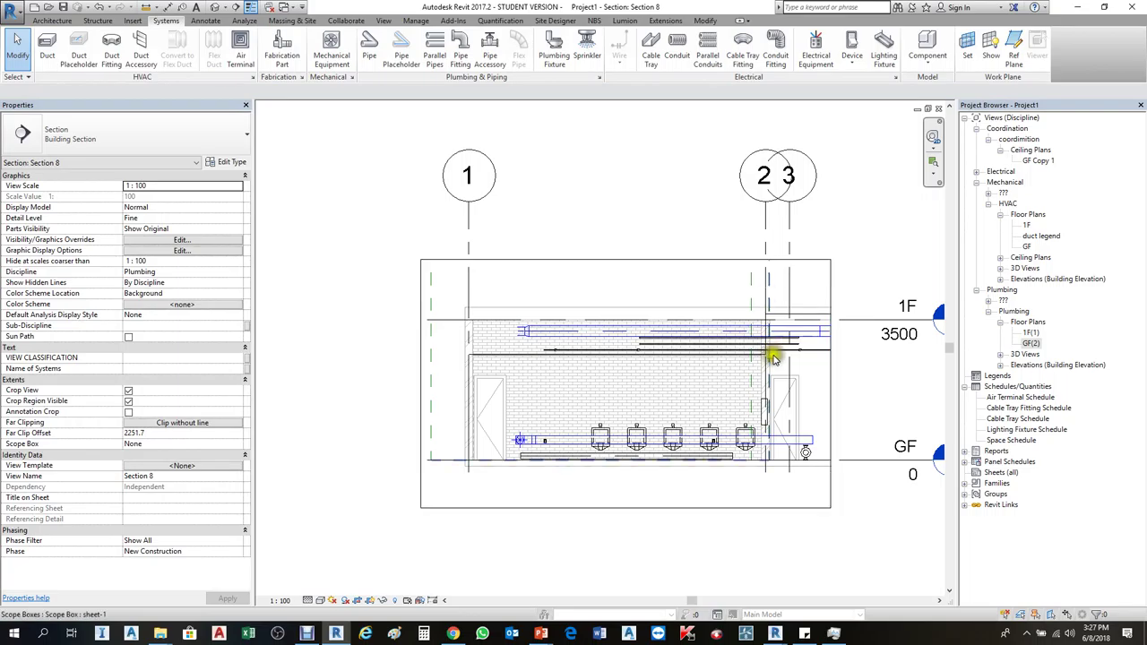
click(803, 438)
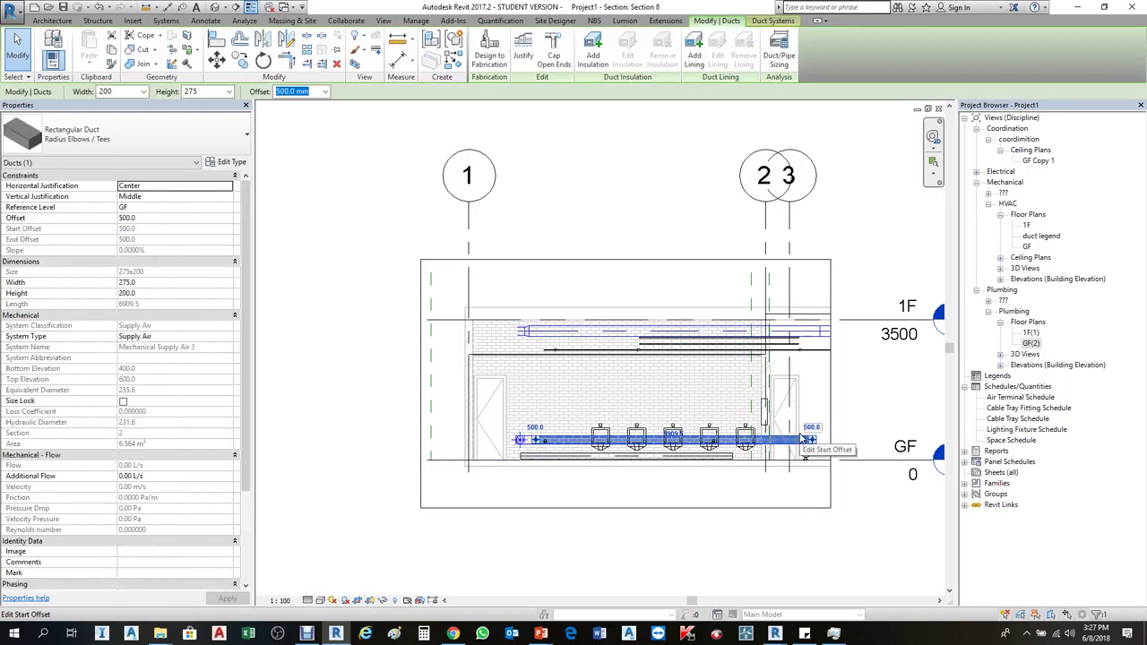
key(ctrl+z)
scroll(674, 458, up, 2)
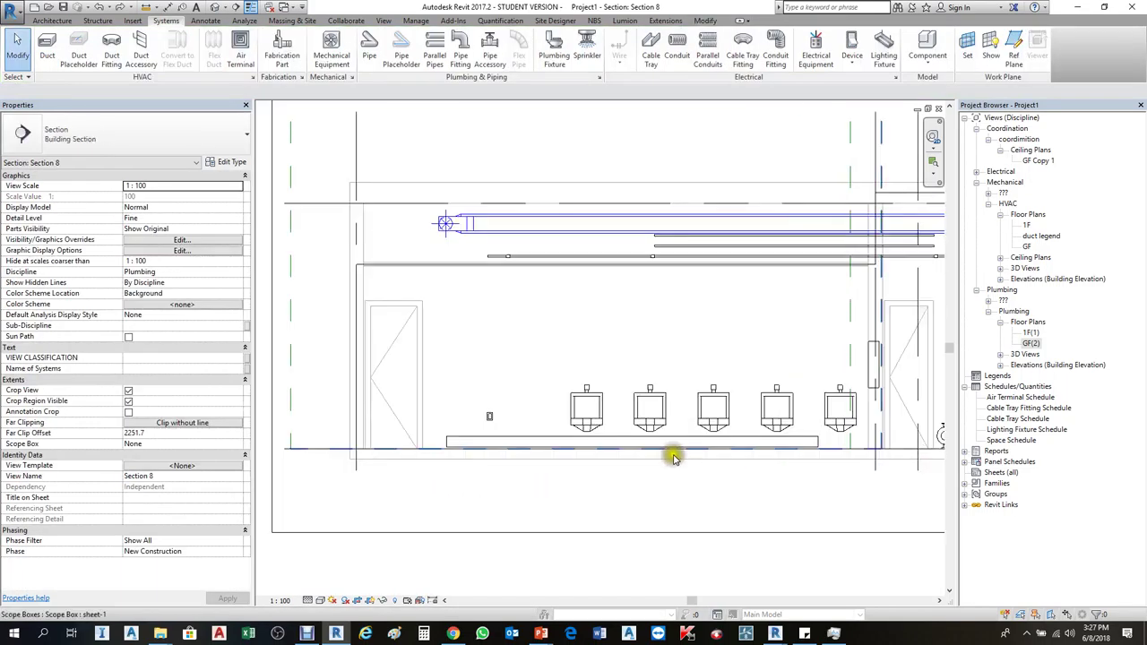
click(685, 438)
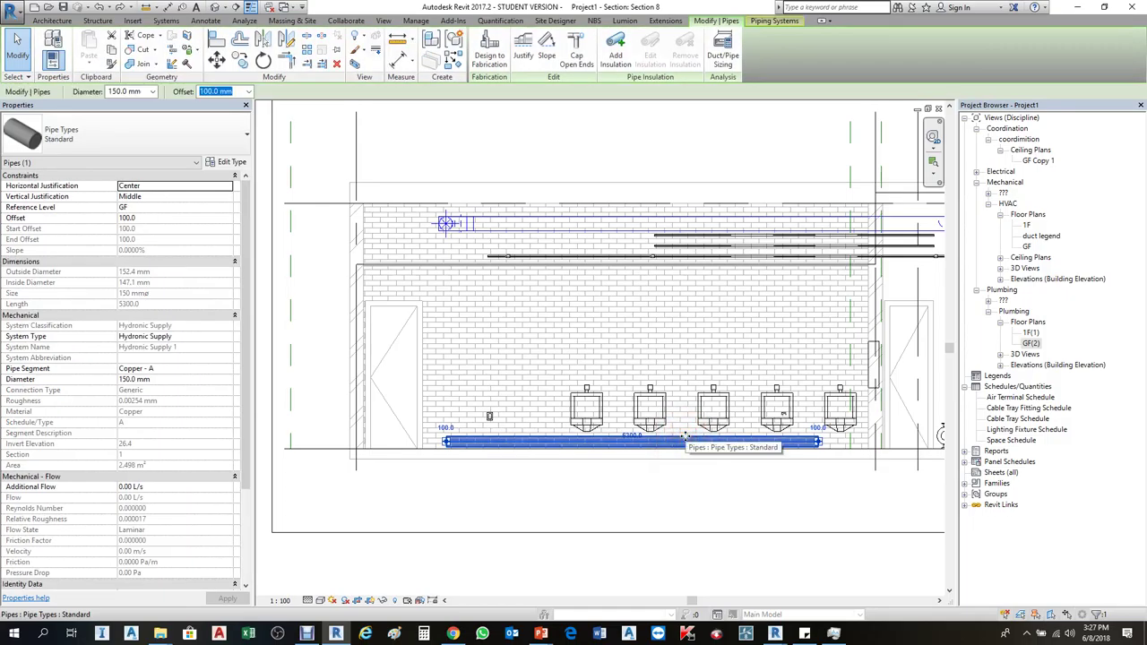
key(ctrl+Tab)
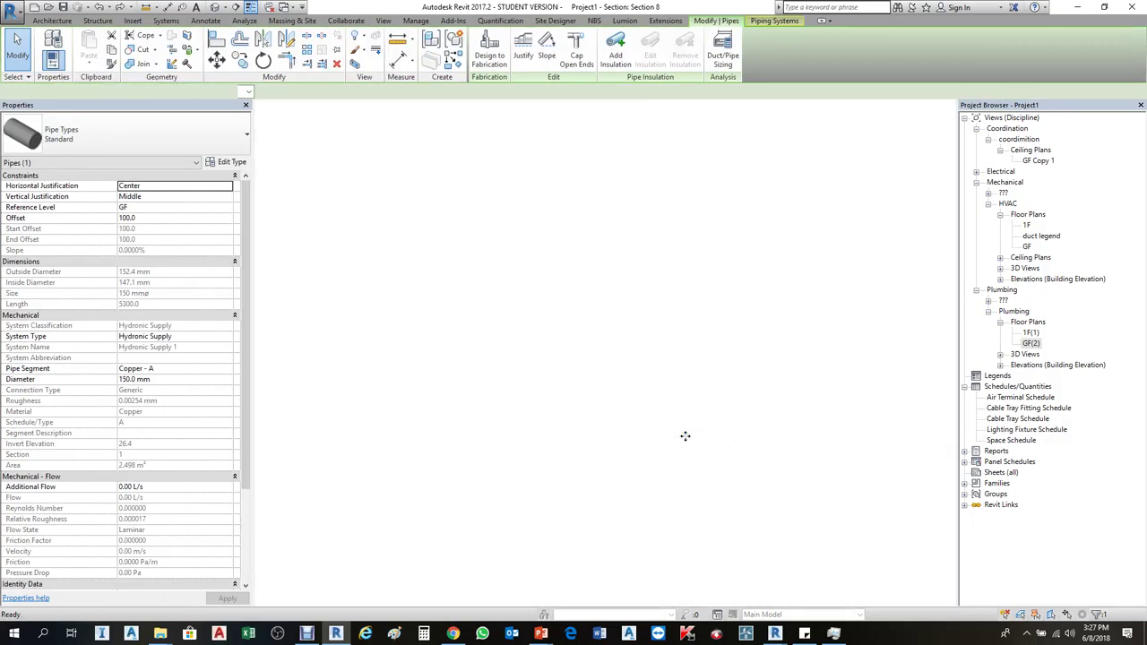
scroll(540, 462, up, 3)
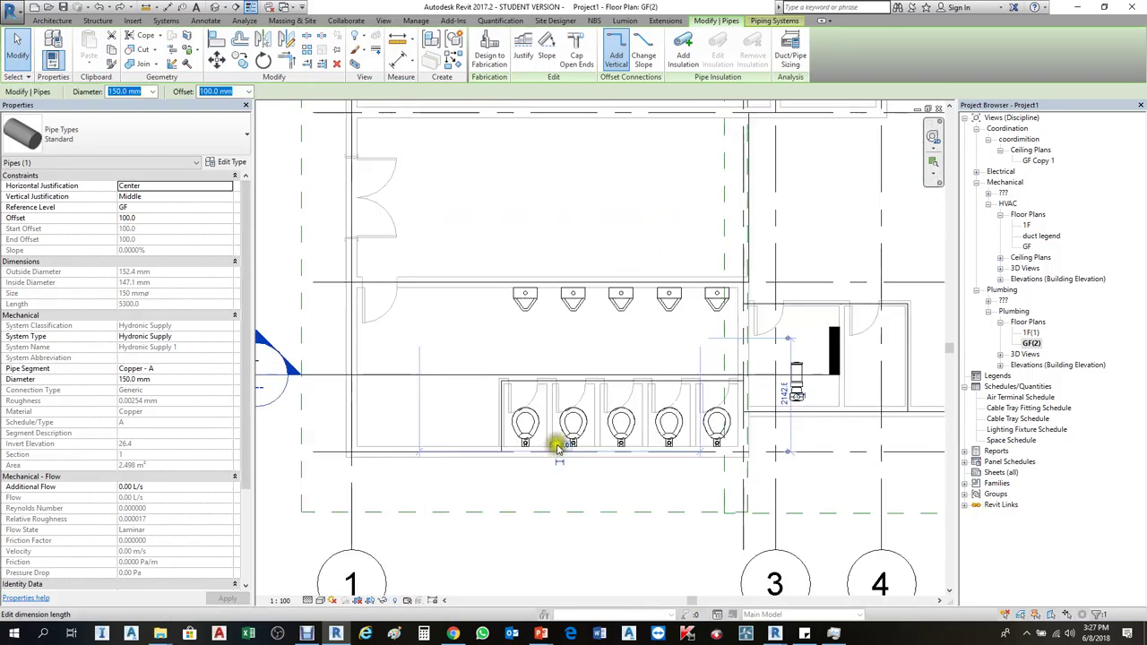
key(Escape)
scroll(456, 332, down, 2)
scroll(534, 350, down, 1)
click(533, 349)
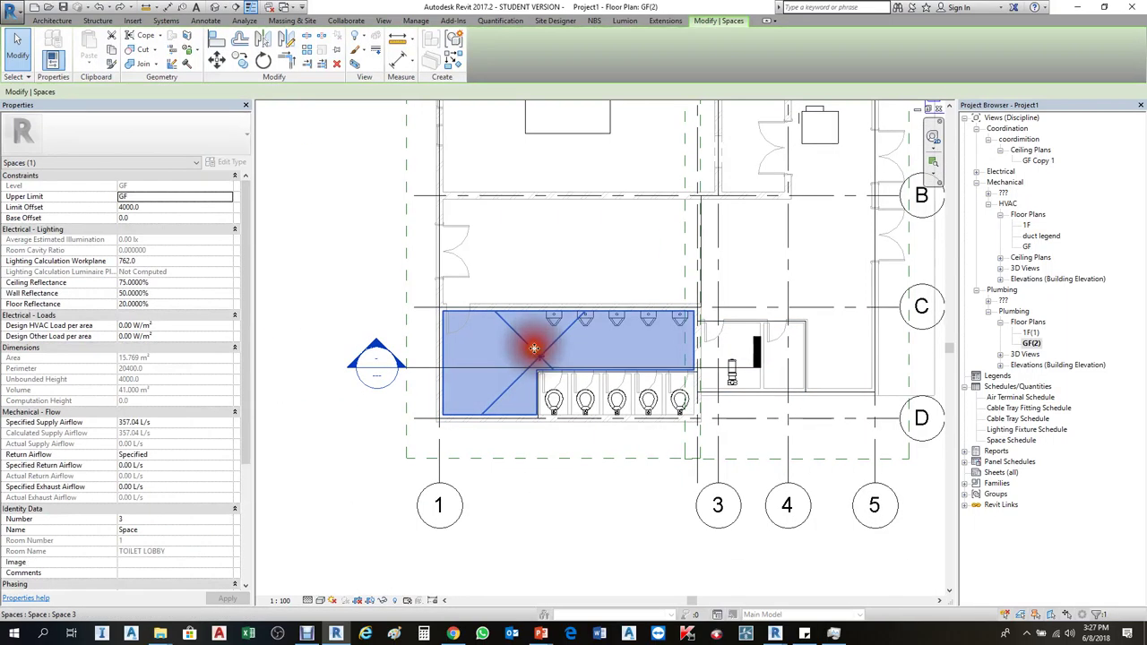
key(Escape)
scroll(573, 367, up, 2)
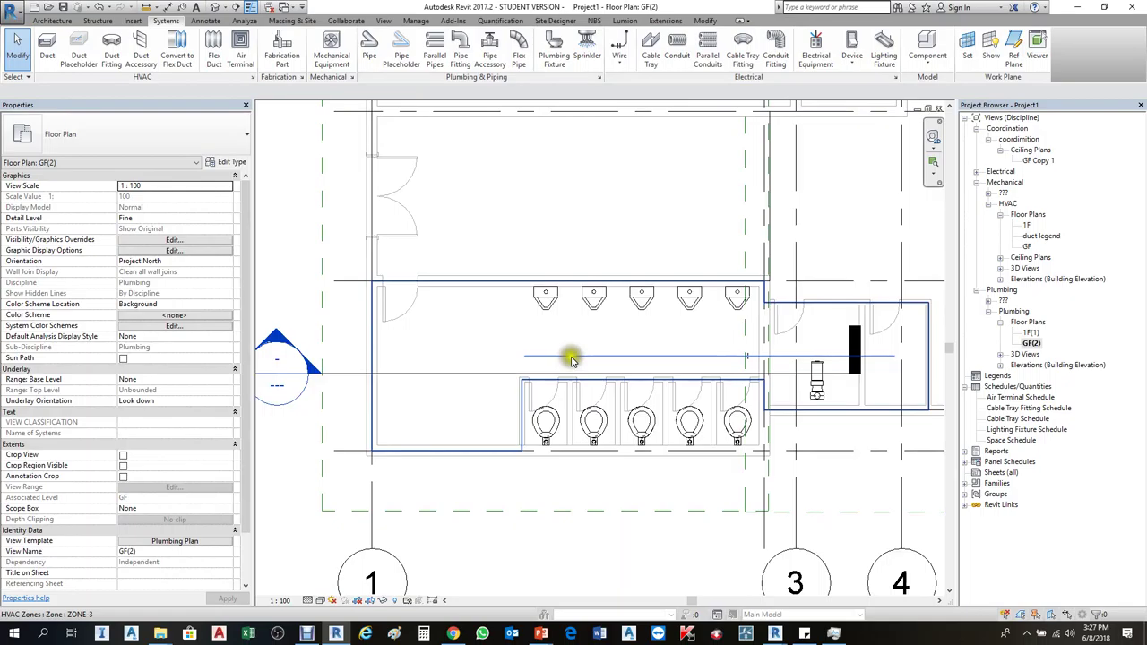
click(572, 358)
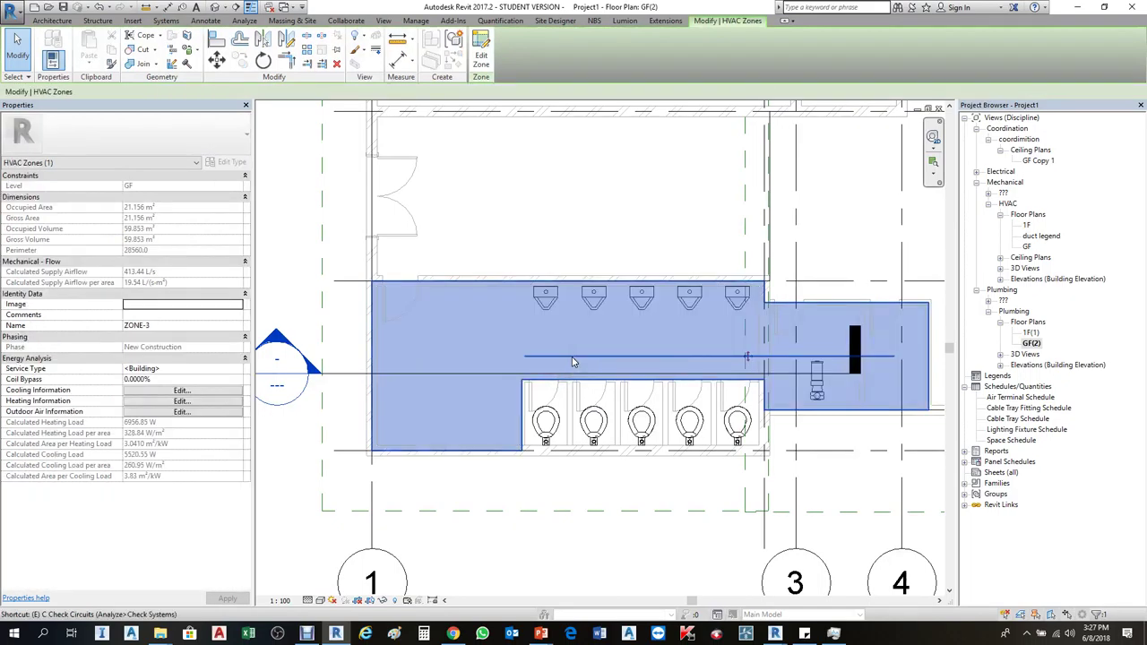
key(Escape)
scroll(615, 359, down, 2)
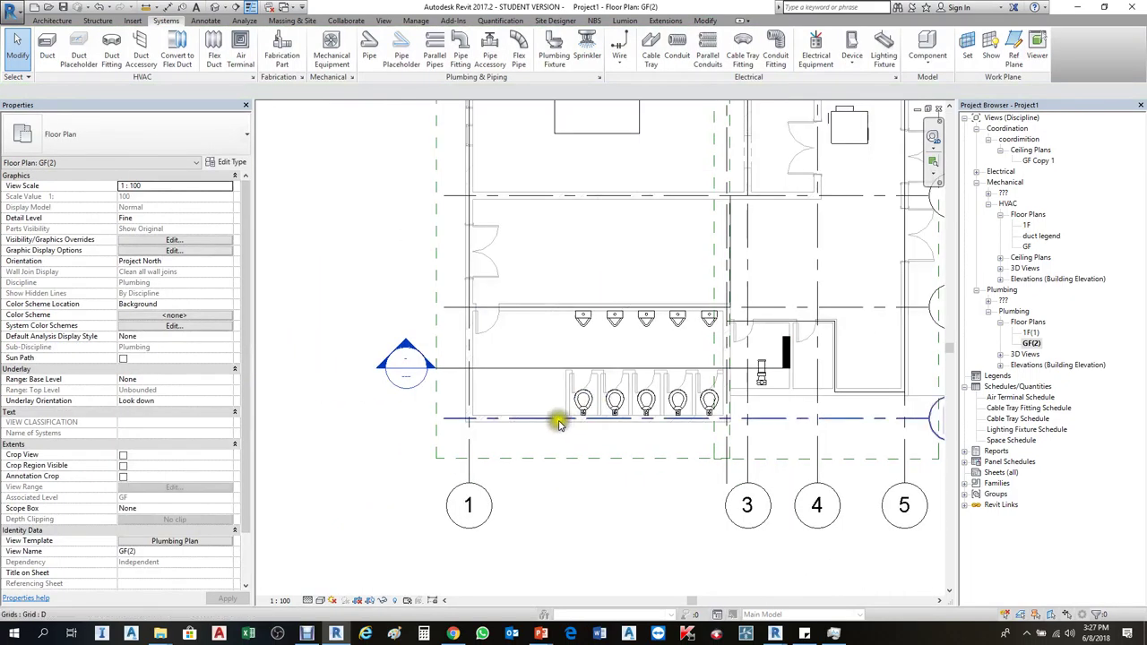
click(475, 380)
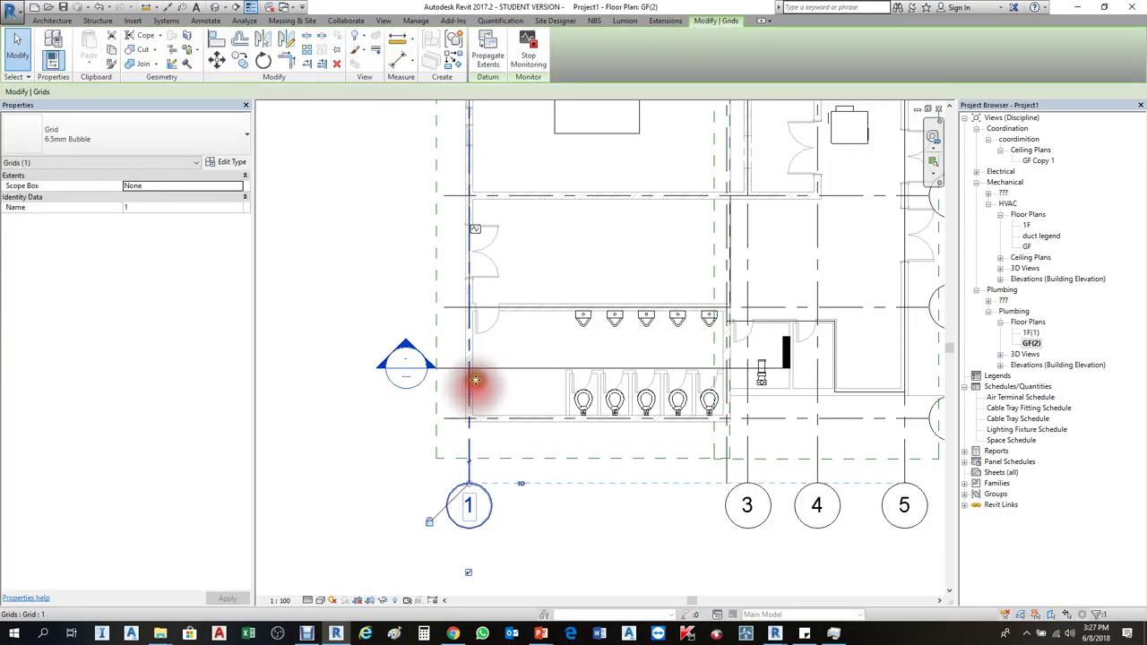
key(Escape)
scroll(422, 378, down, 2)
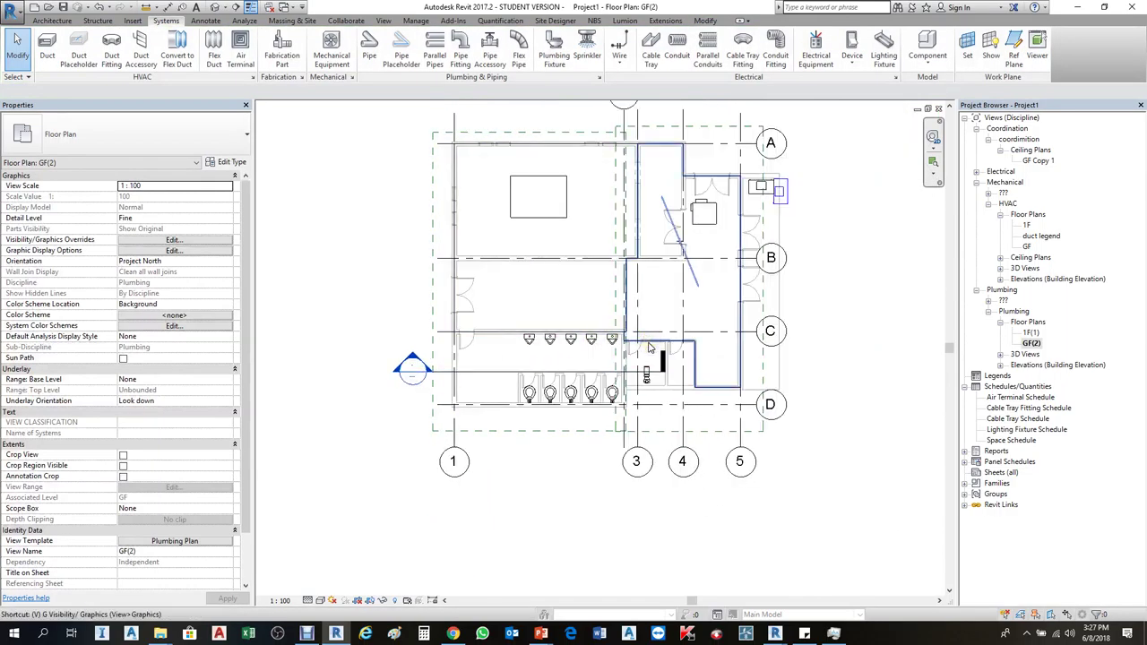
key(g)
key(Escape)
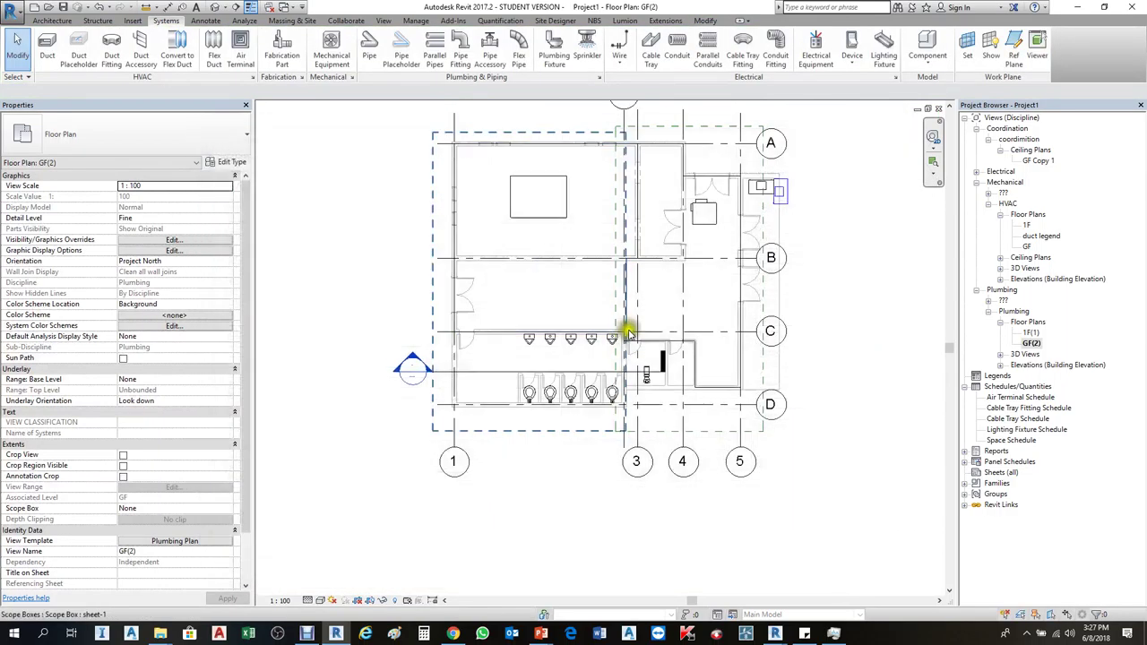
click(1032, 343)
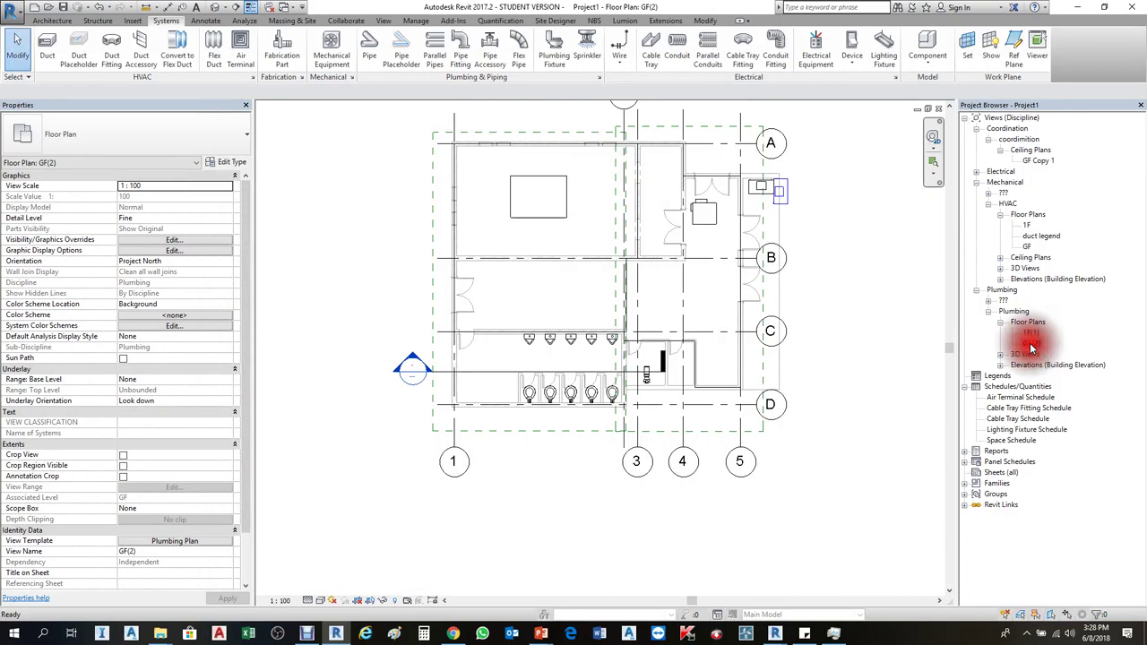
Turn on Reveal Hidden Elements and inspect the hidden rectangular duct over the toilets
click(395, 601)
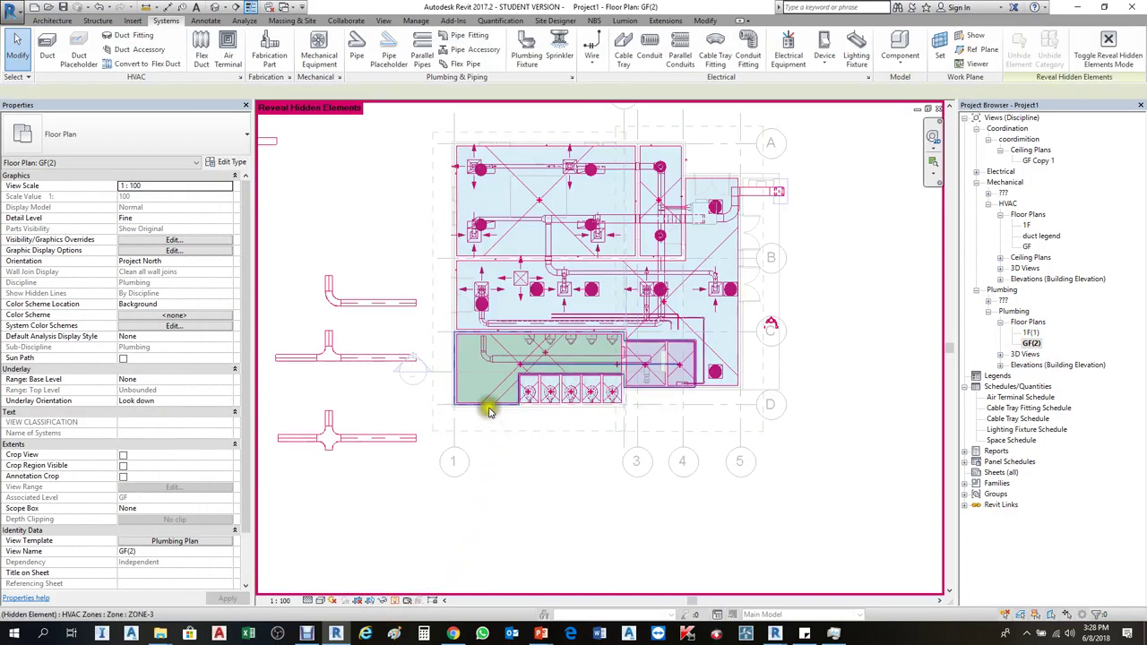
scroll(536, 341, up, 2)
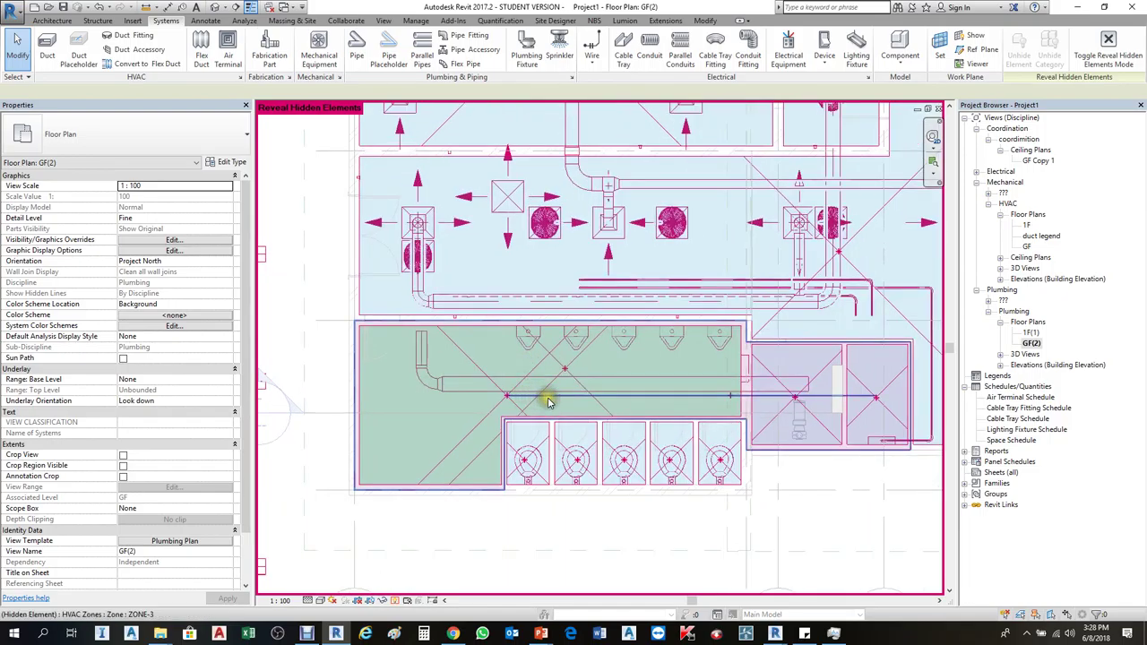
scroll(547, 401, up, 2)
click(572, 384)
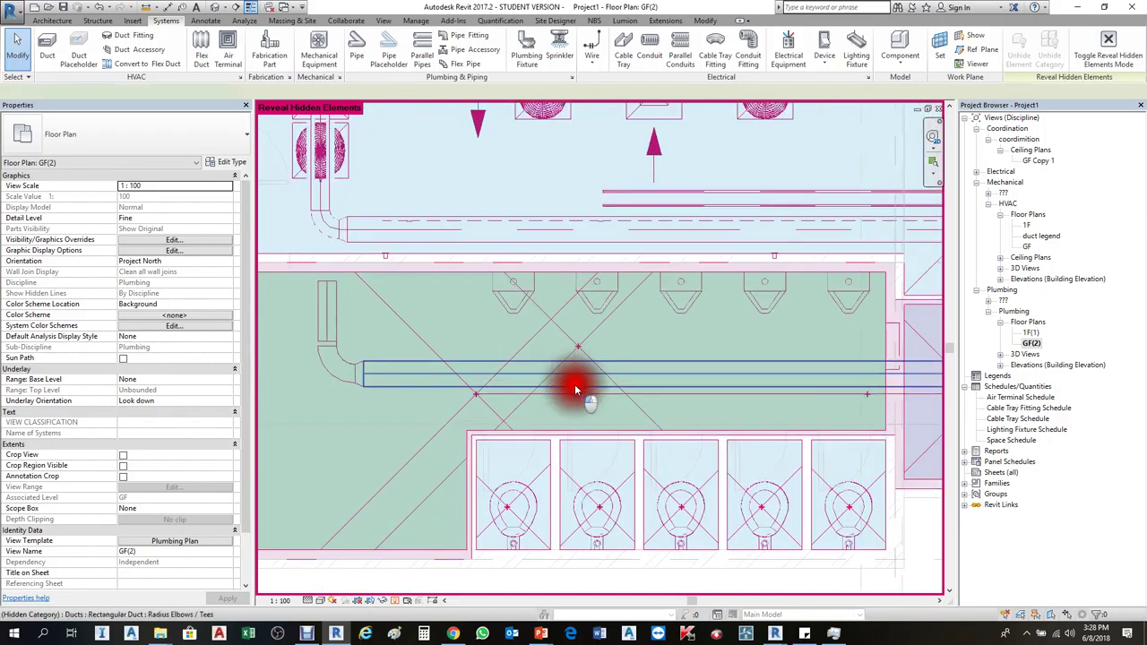
scroll(576, 390, down, 2)
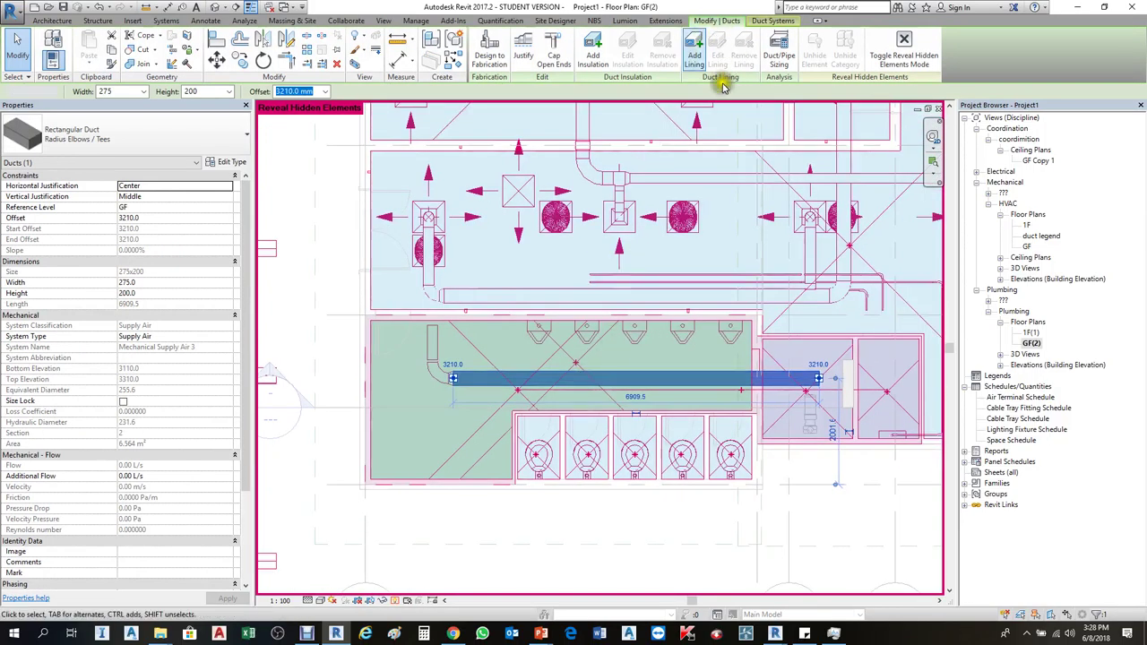
key(Escape)
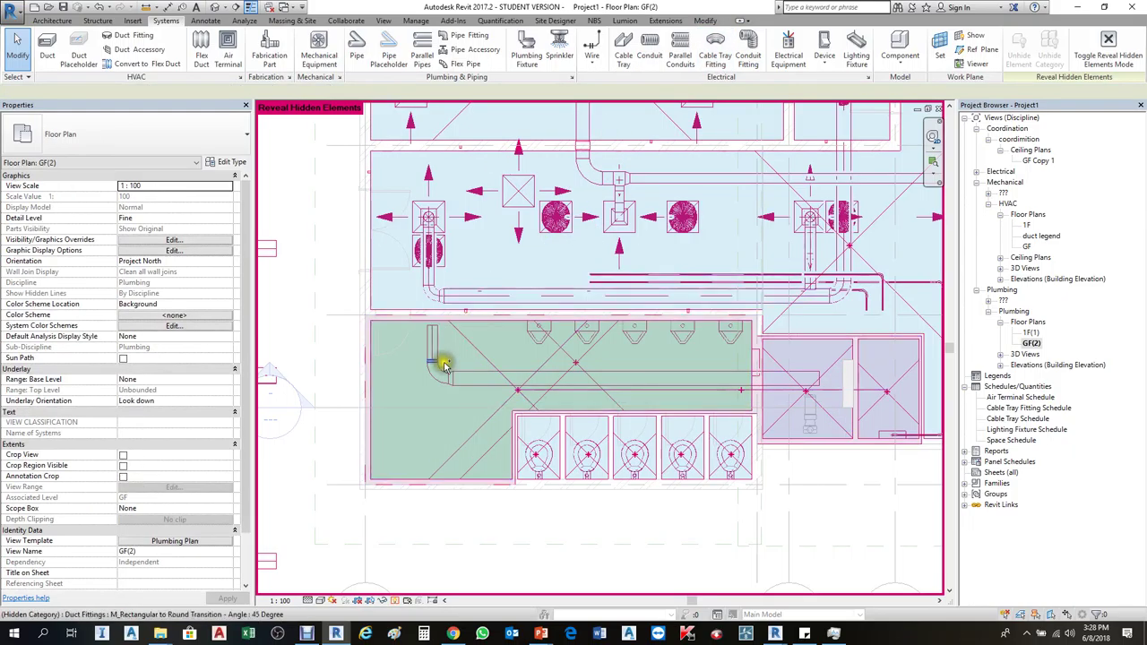
Window-select the hidden elements around the toilet rooms and unhide them
scroll(430, 341, down, 2)
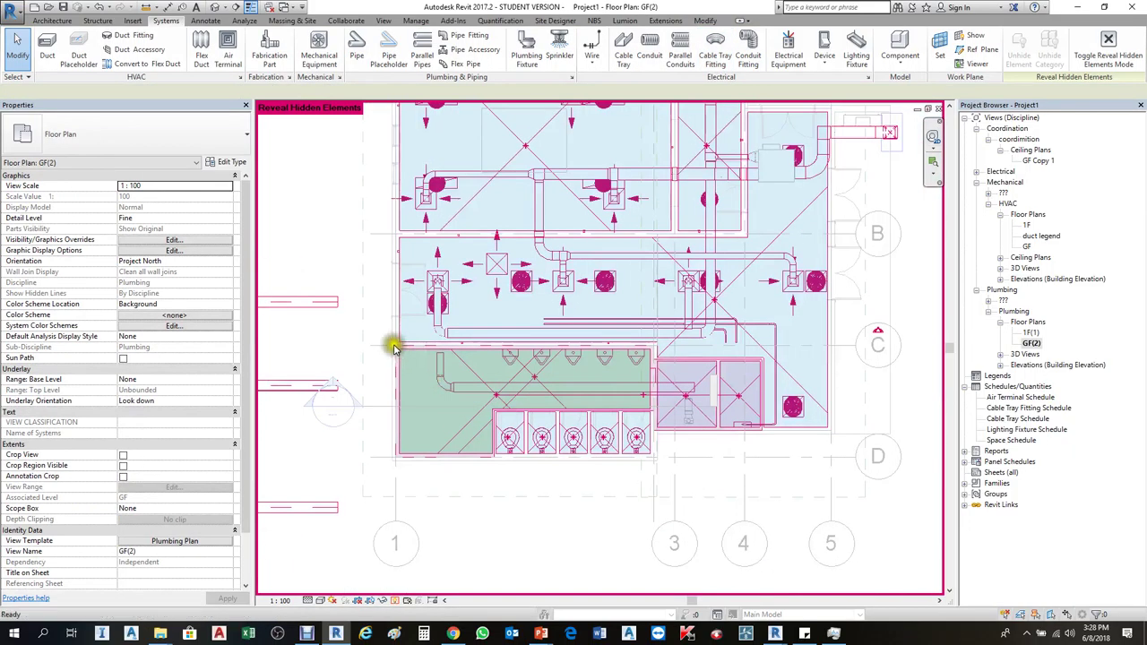
drag(355, 300, 695, 484)
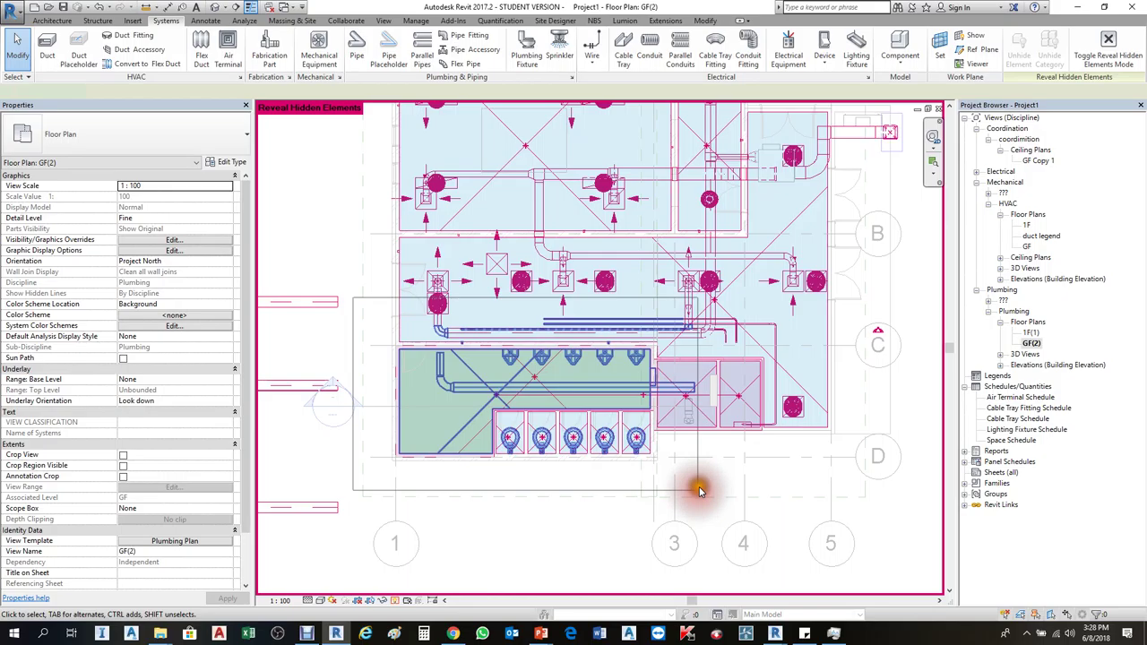
click(644, 45)
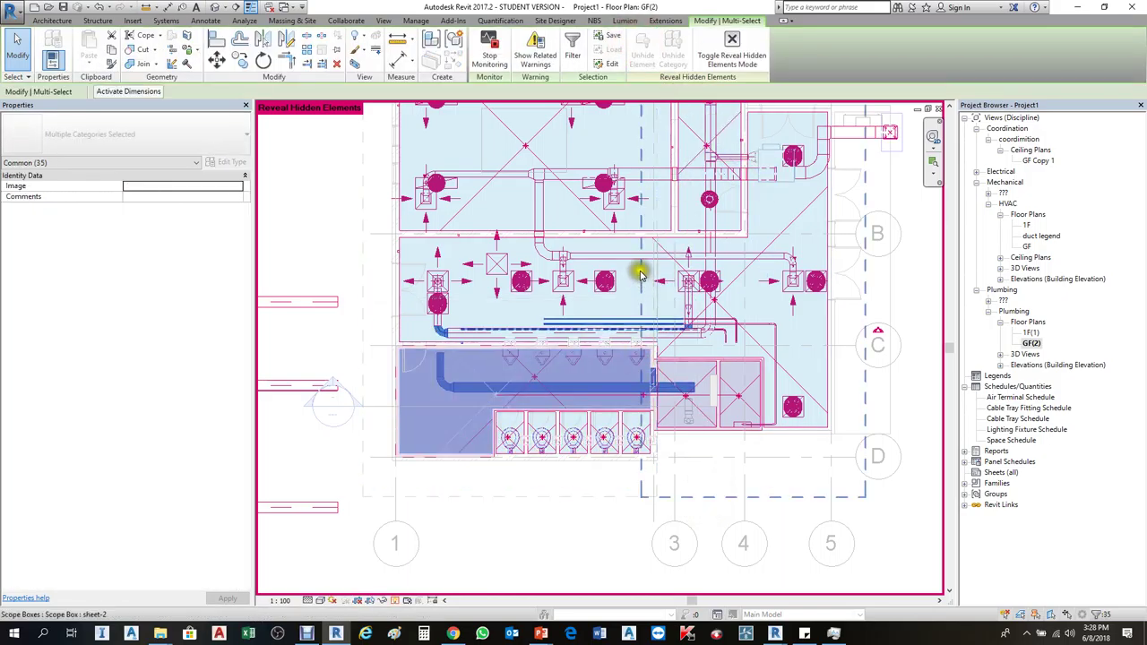
key(Escape)
click(728, 43)
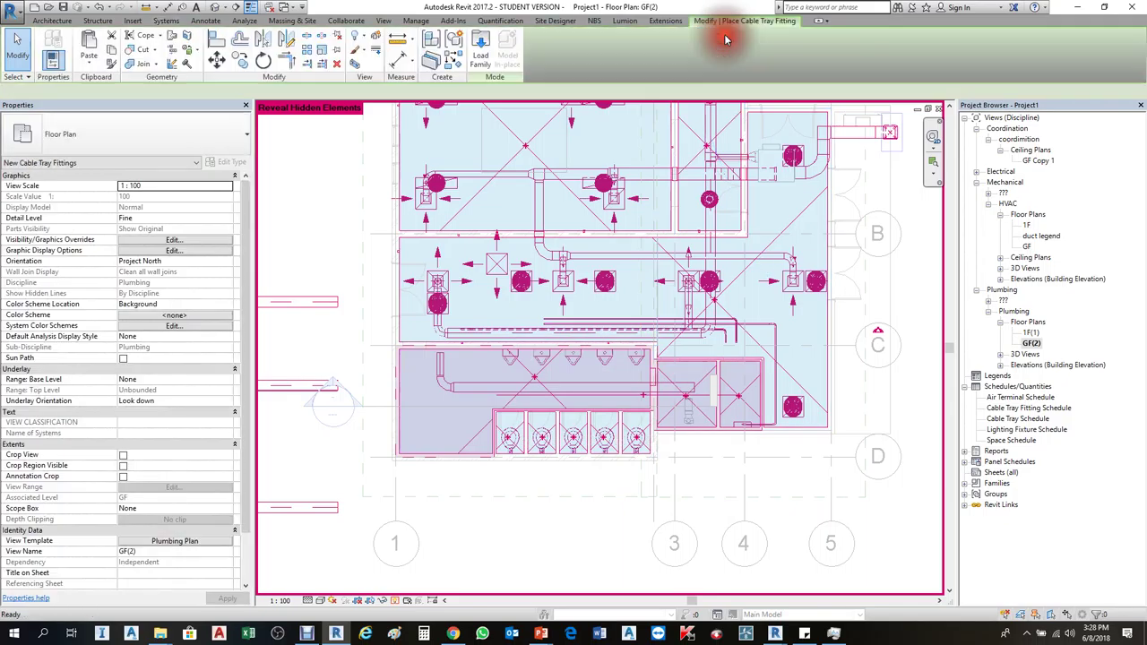
key(Escape)
key(Escape)
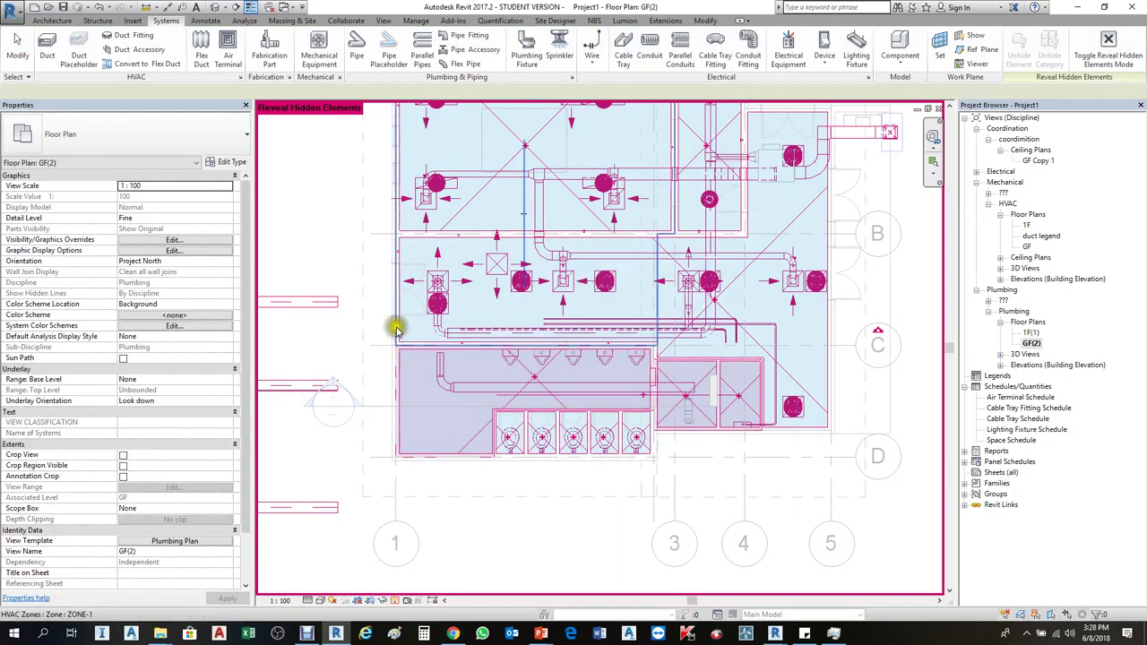
Unhide the remaining toilet-area pipes and fixtures, then switch off Reveal Hidden Elements mode
drag(349, 315, 764, 502)
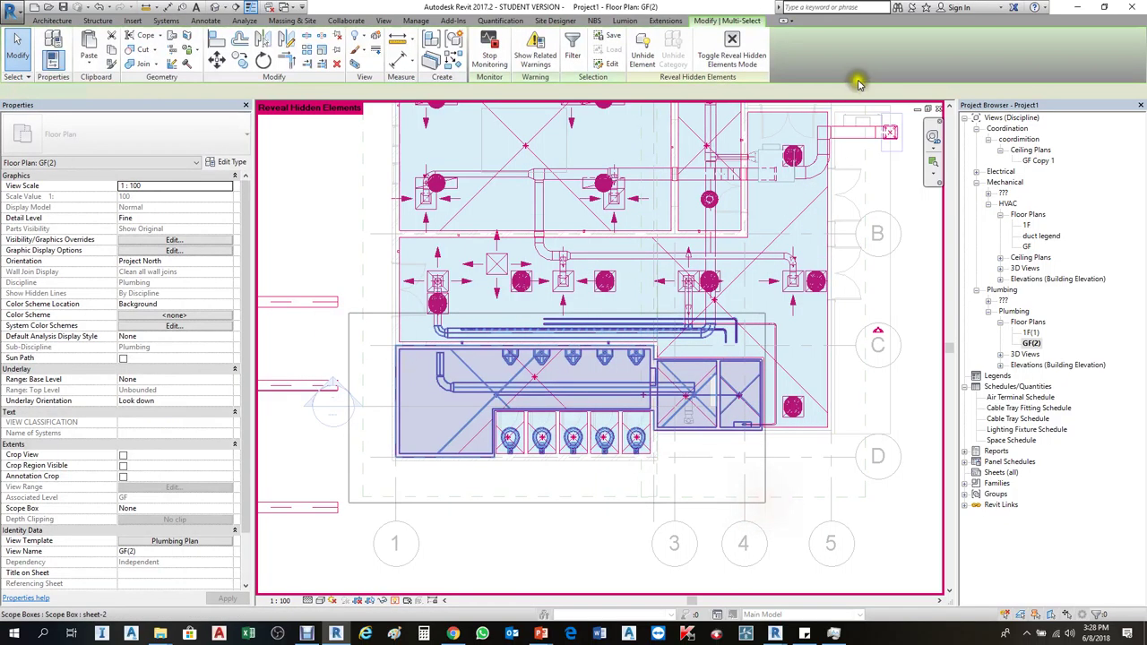
click(640, 45)
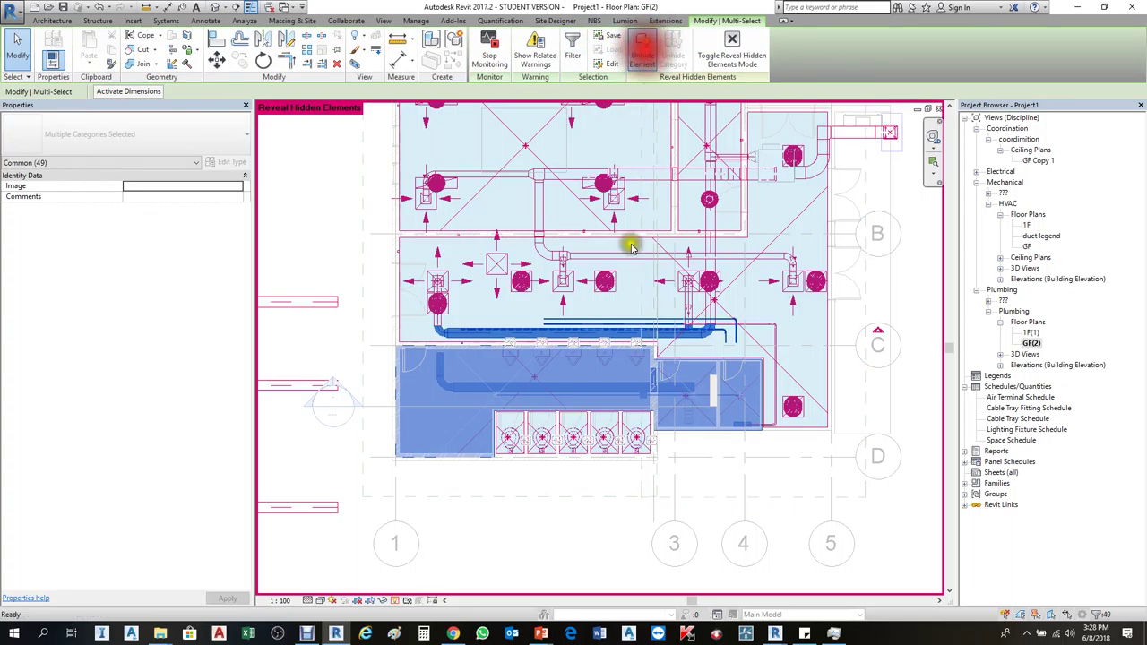
click(732, 40)
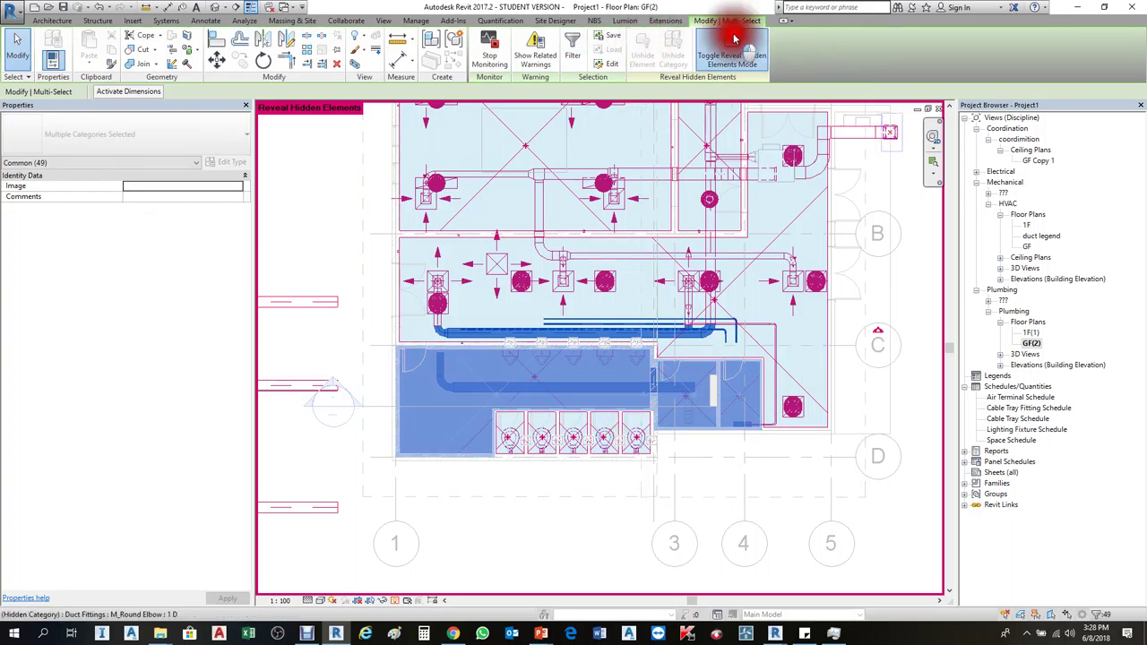
click(696, 379)
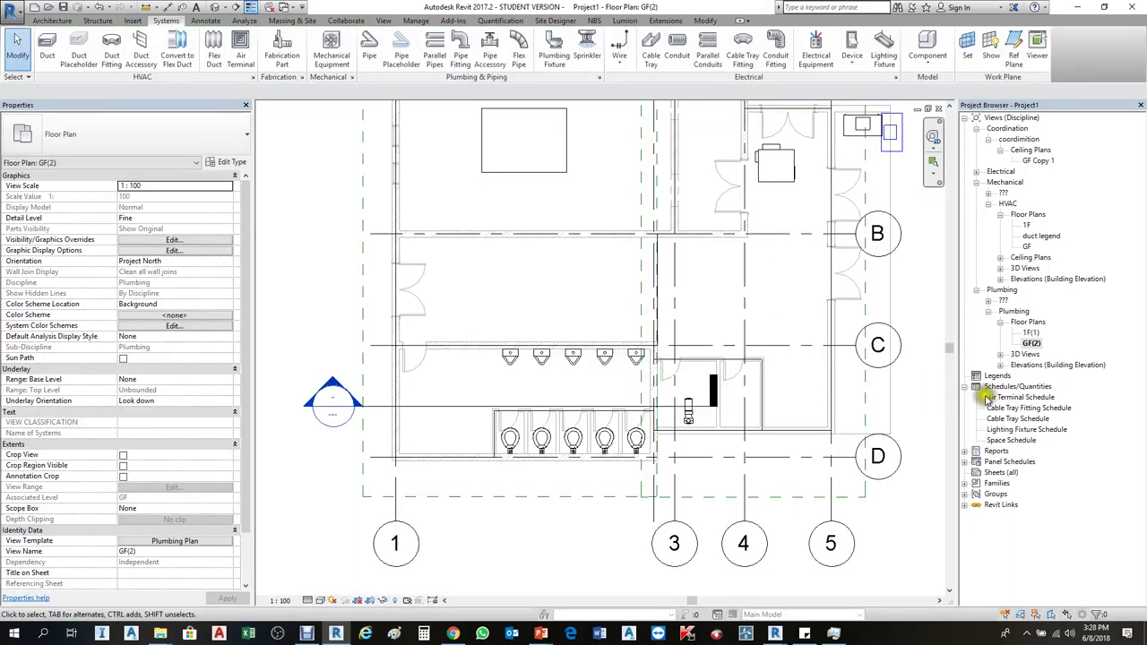
Set the GF(2) plan's View Template to <None>, then zoom to fit the whole floor
click(1032, 343)
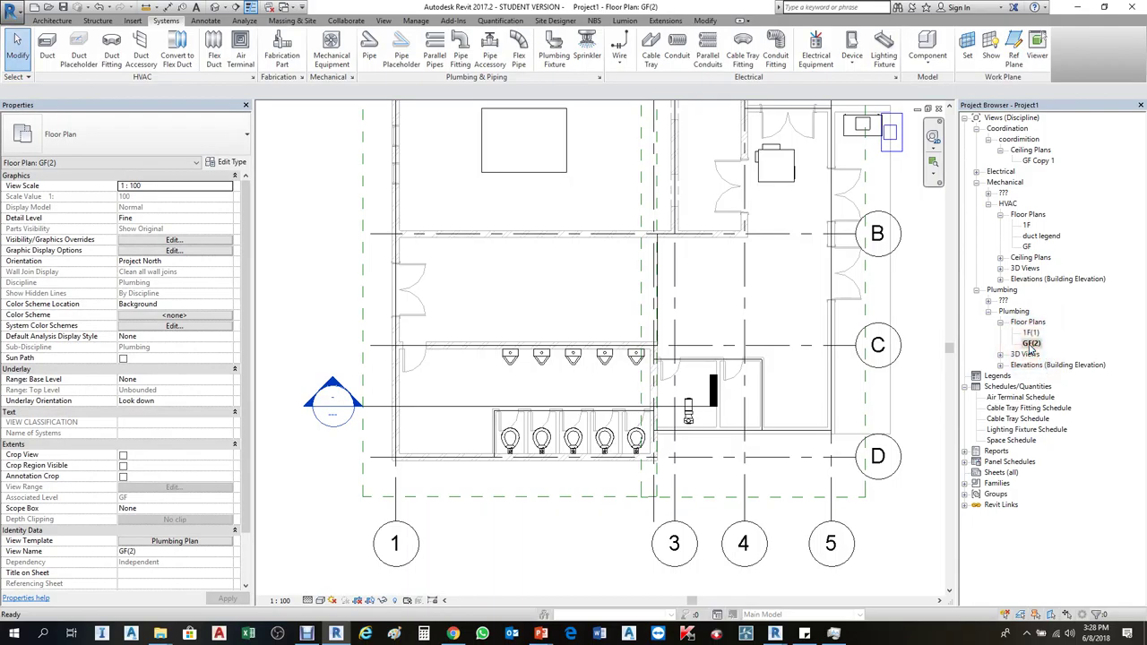
click(224, 540)
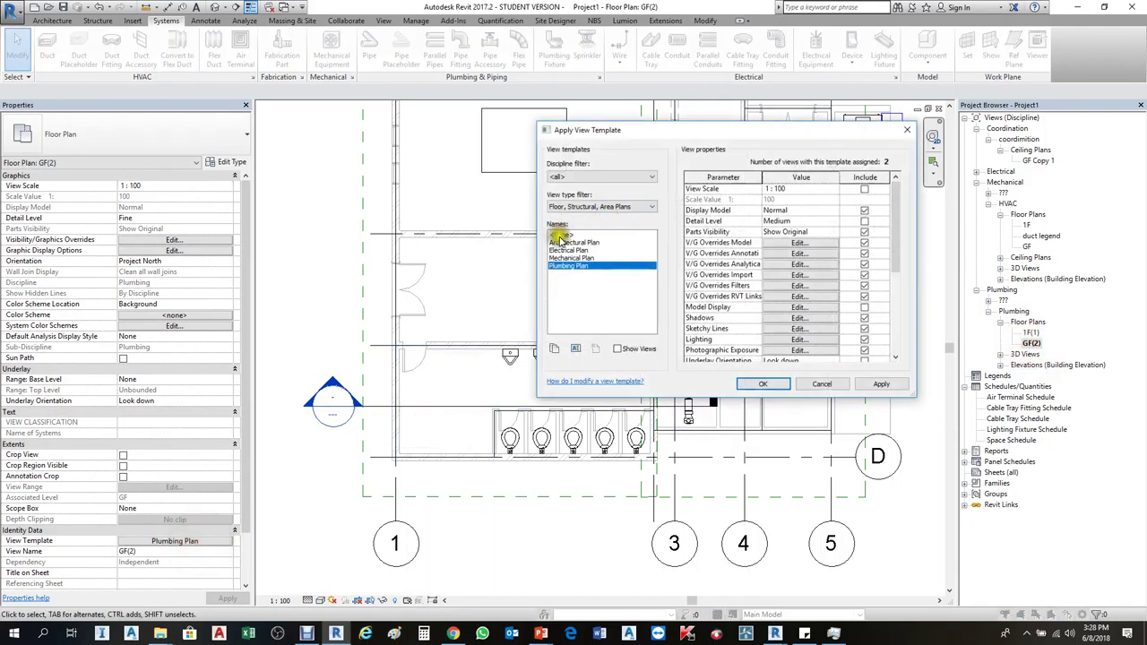
click(560, 234)
click(763, 385)
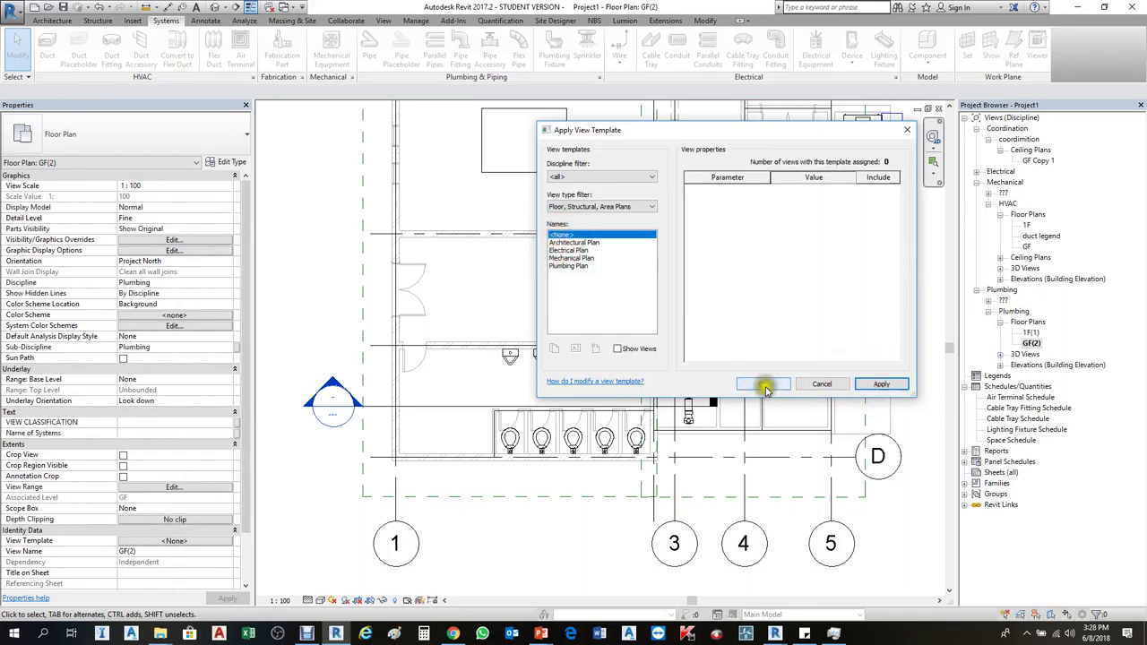
scroll(577, 397, up, 2)
click(584, 399)
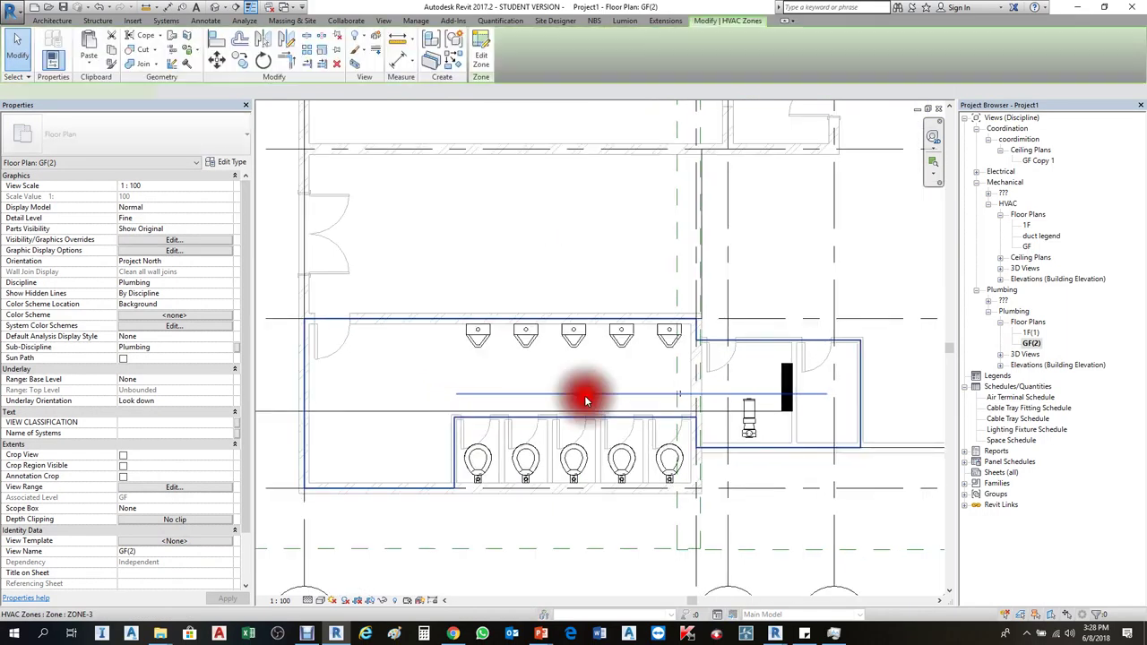
key(Escape)
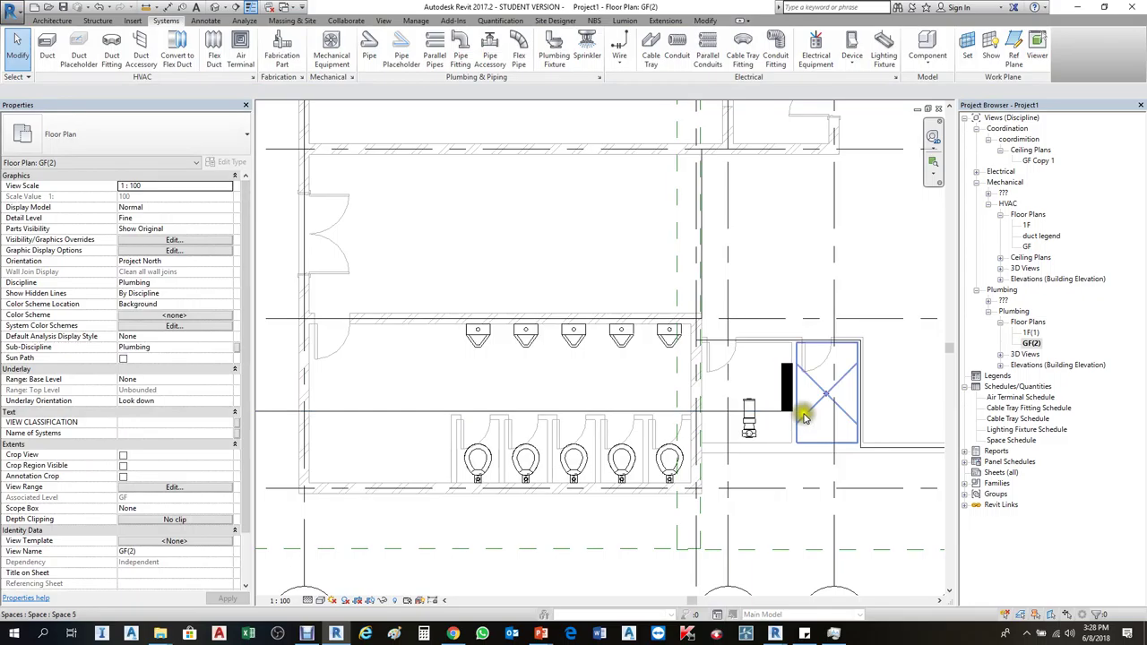
key(z)
key(f)
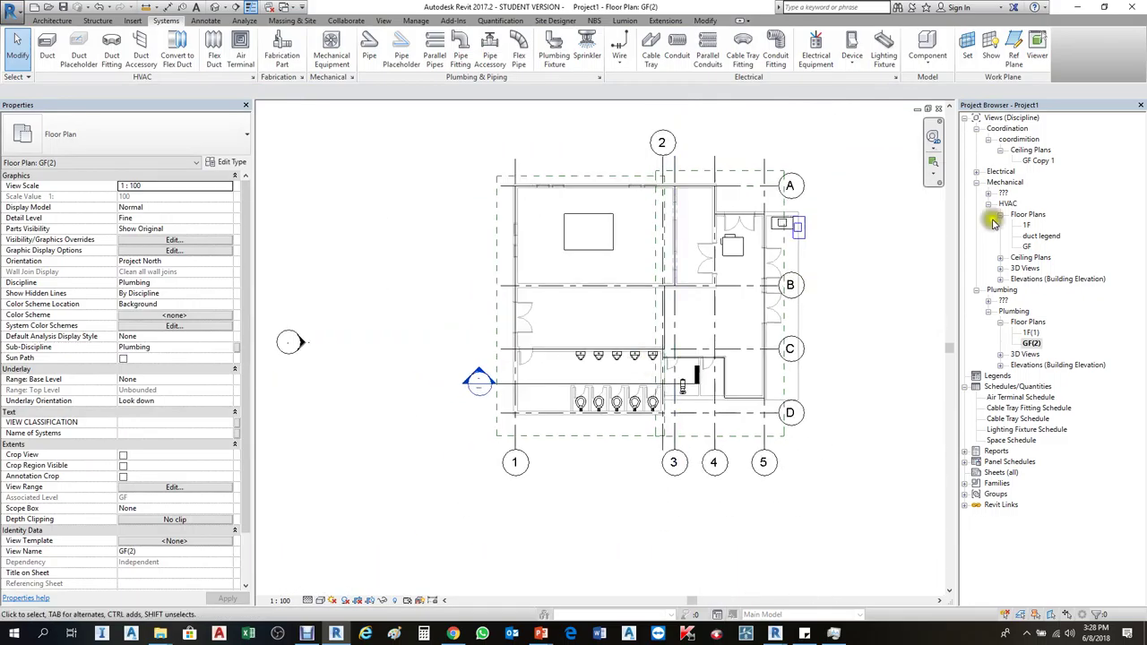
double_click(1031, 161)
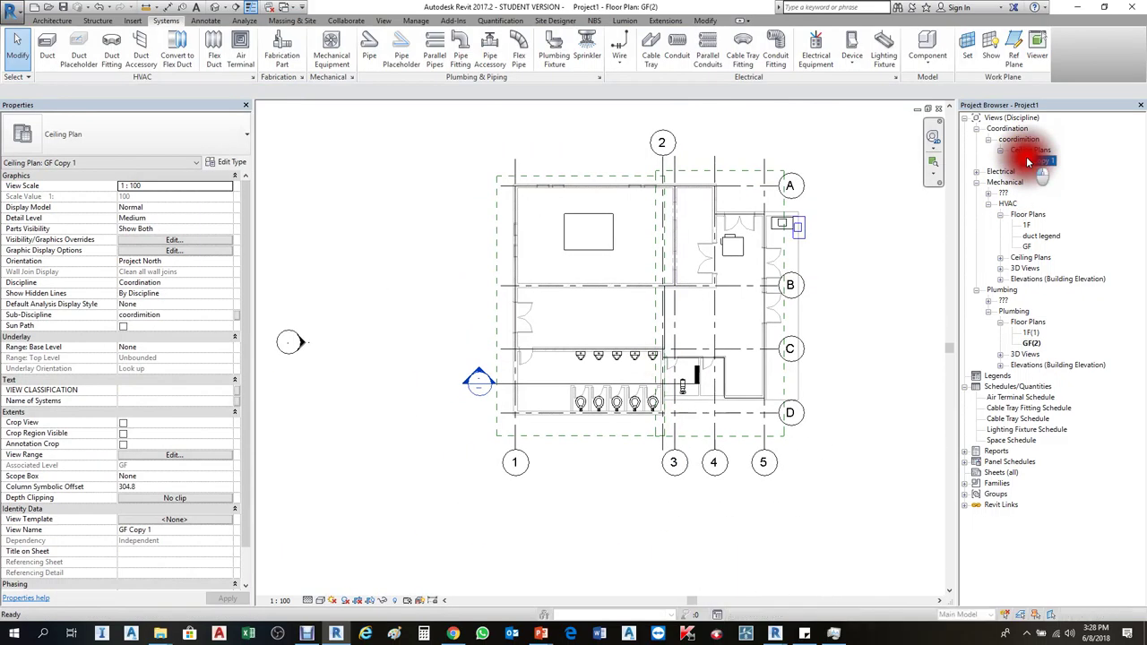
scroll(572, 408, up, 3)
scroll(572, 408, up, 1)
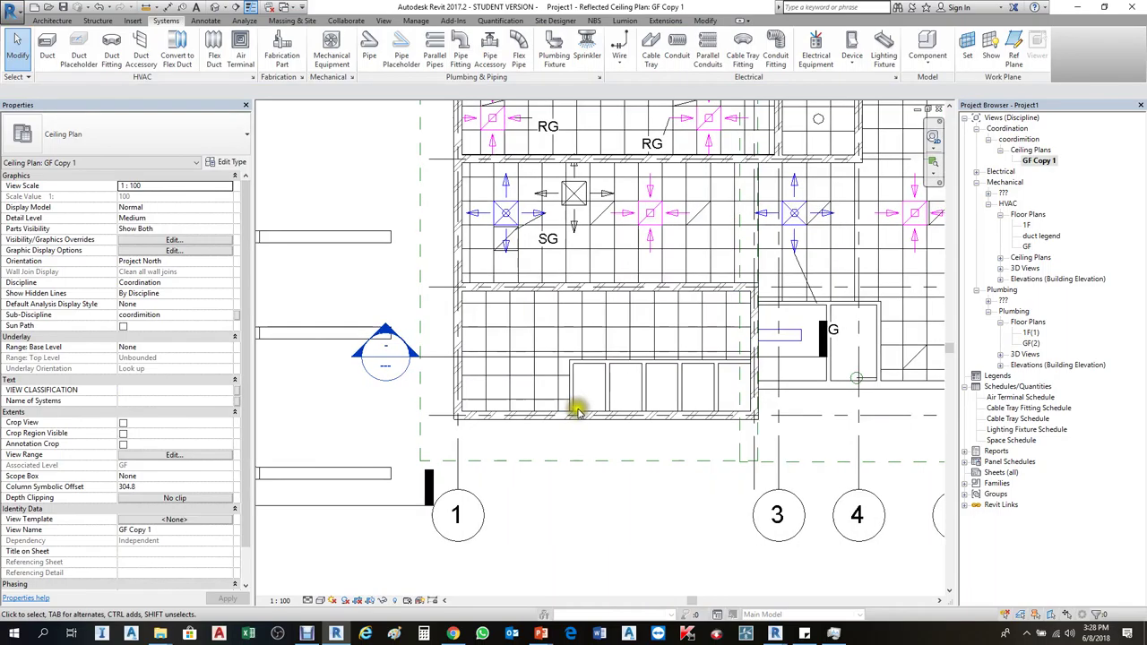
click(367, 44)
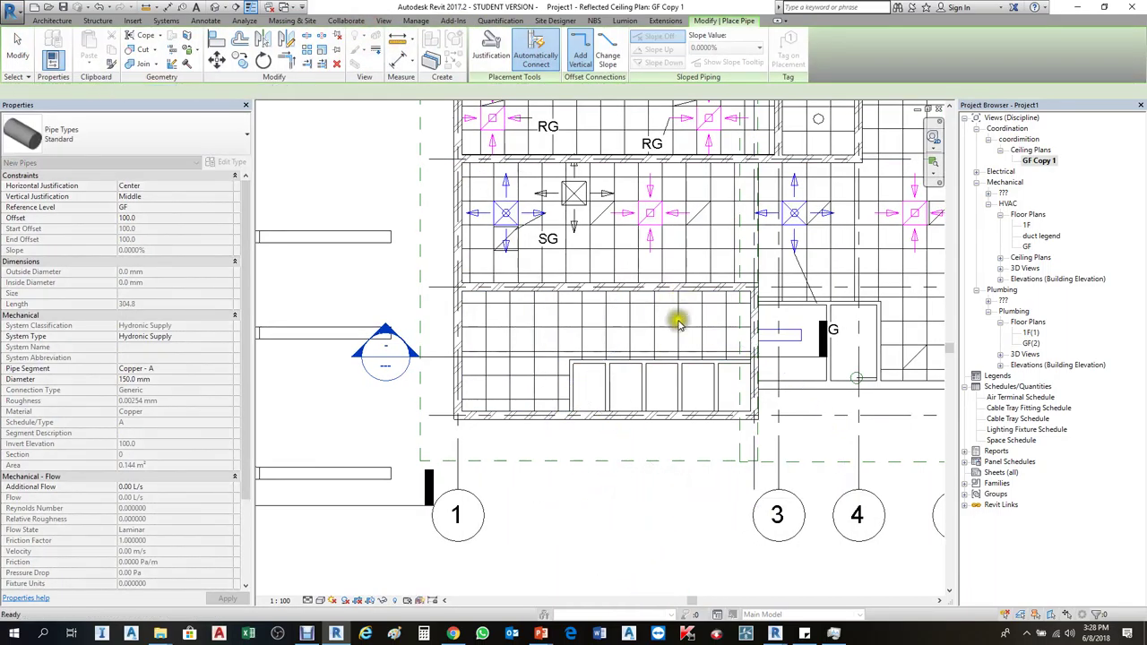
key(Escape)
key(Escape)
click(1038, 160)
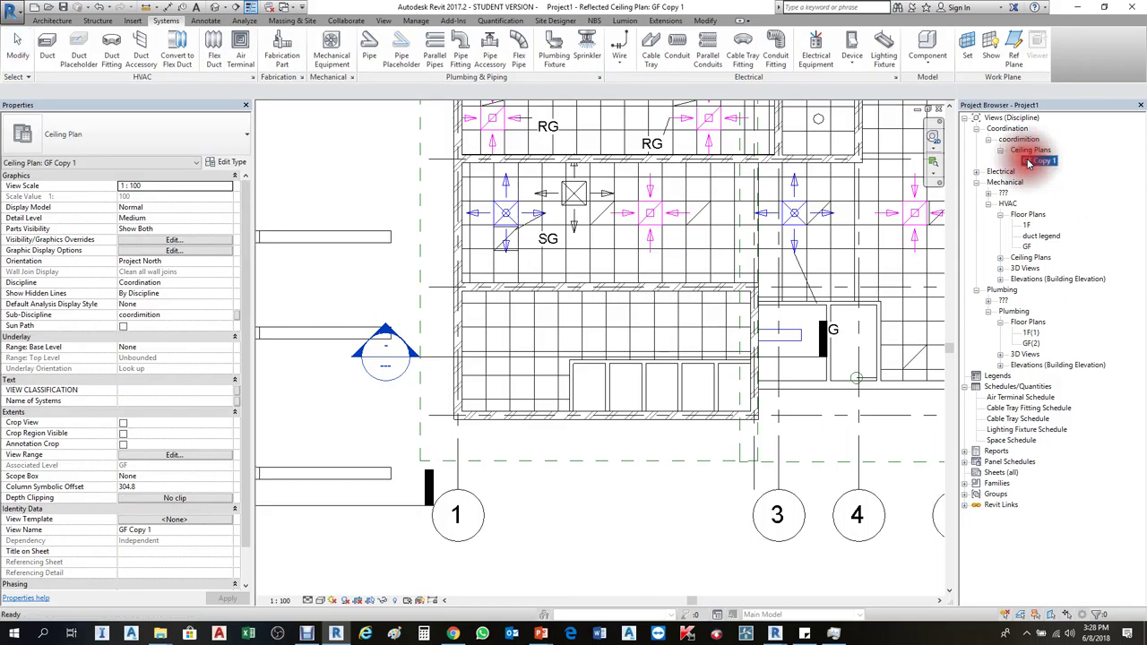
click(367, 47)
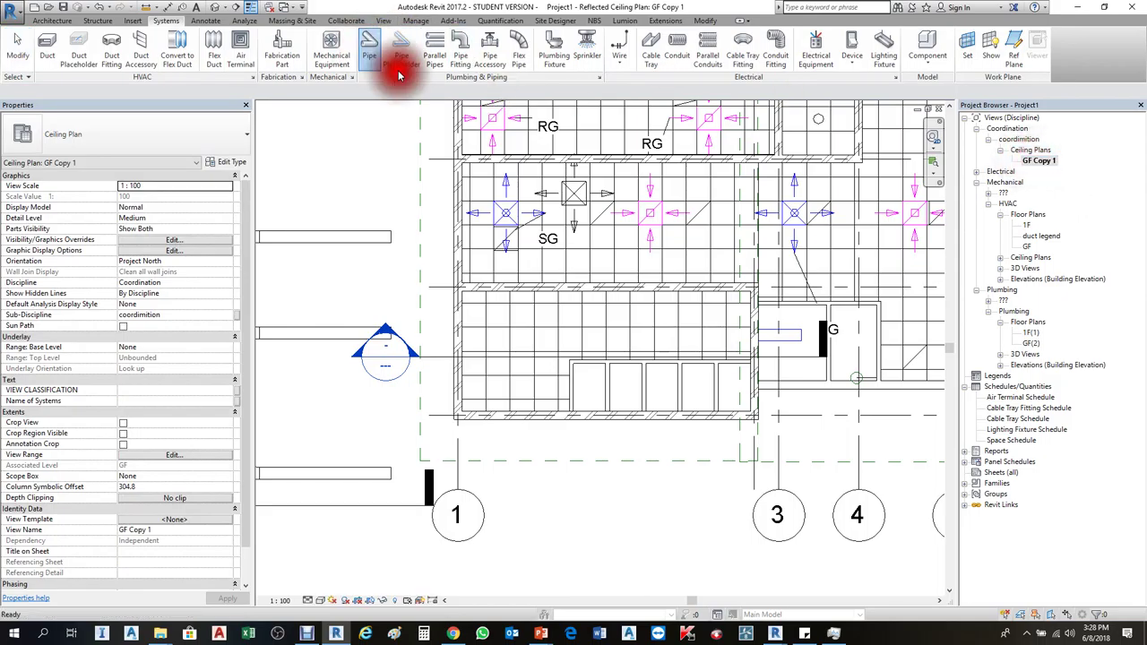
click(703, 343)
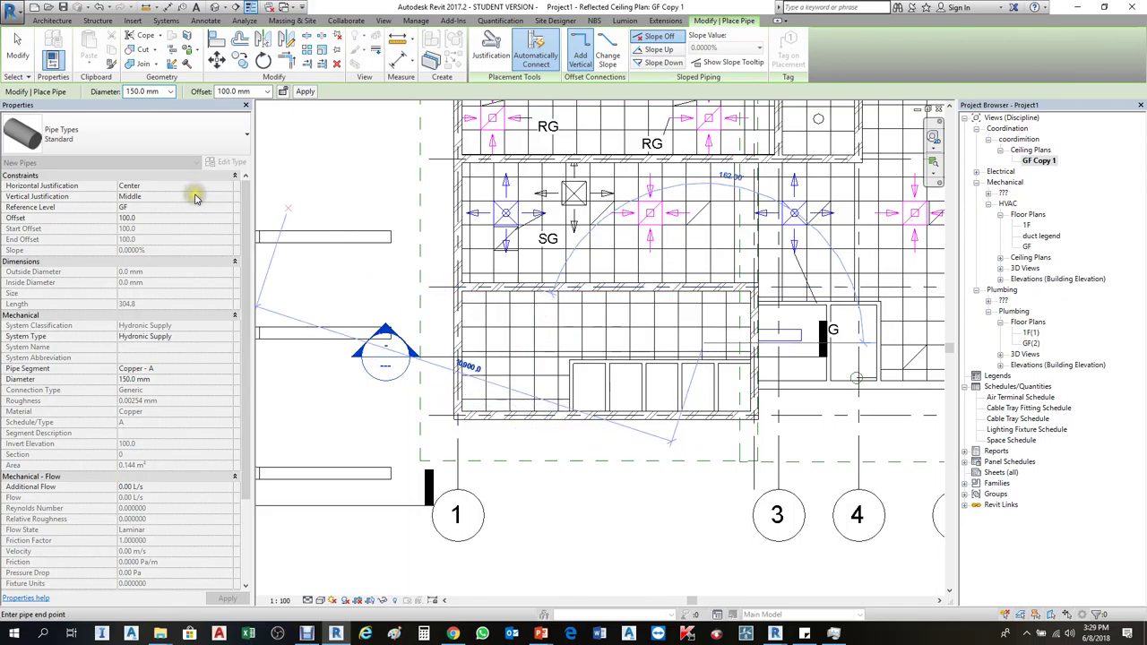
key(Escape)
key(Escape)
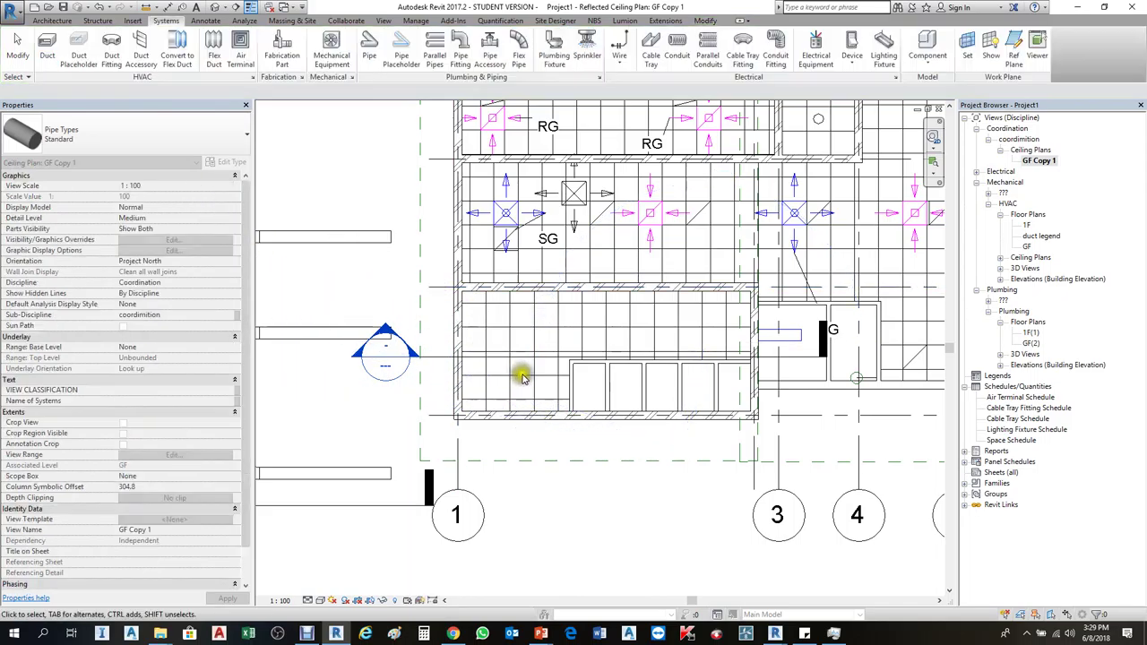
click(945, 108)
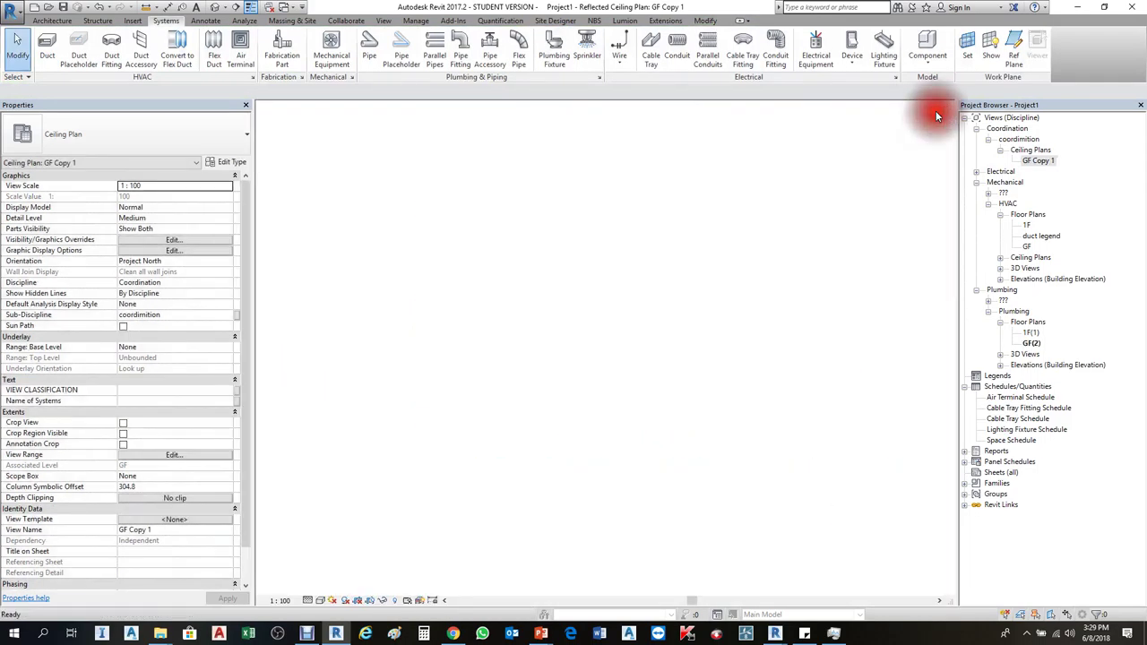